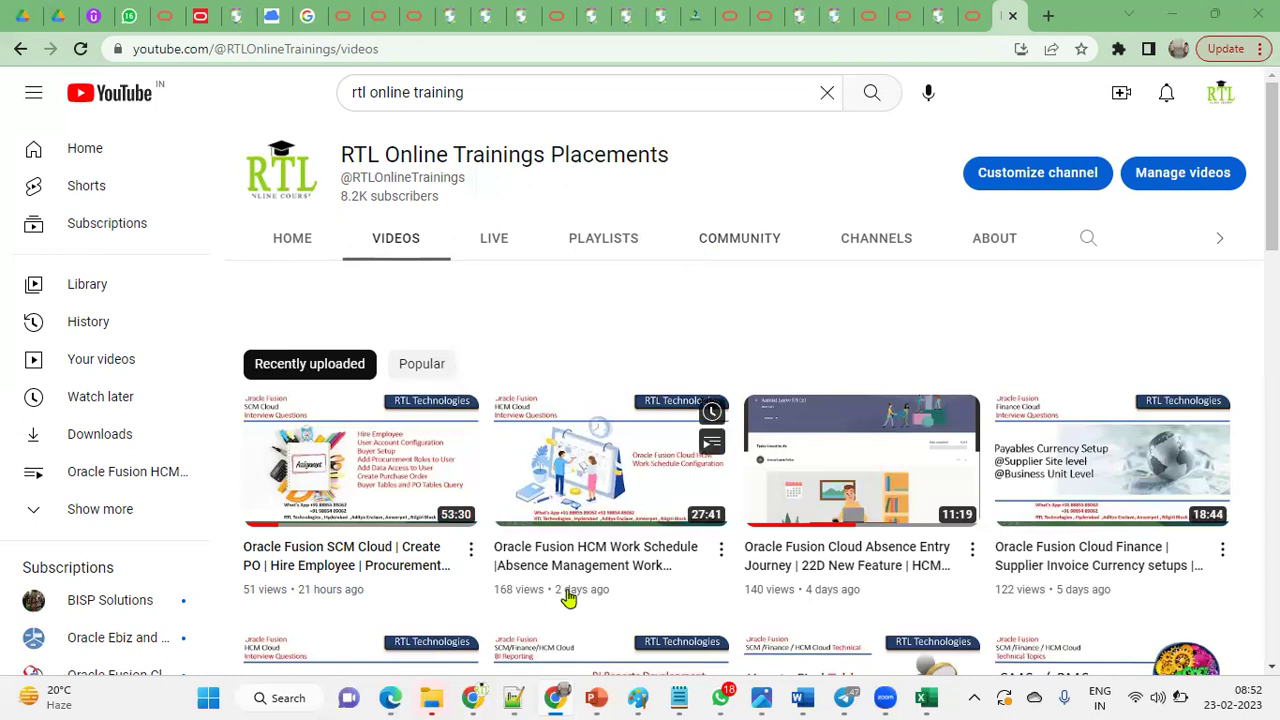
# Switch to Notepad++ and write the first two list lines: "1.Customer Data Model" and "2.Assign Customer => Business Unit"
pyautogui.click(528, 698)
pyautogui.write('1.Cust')
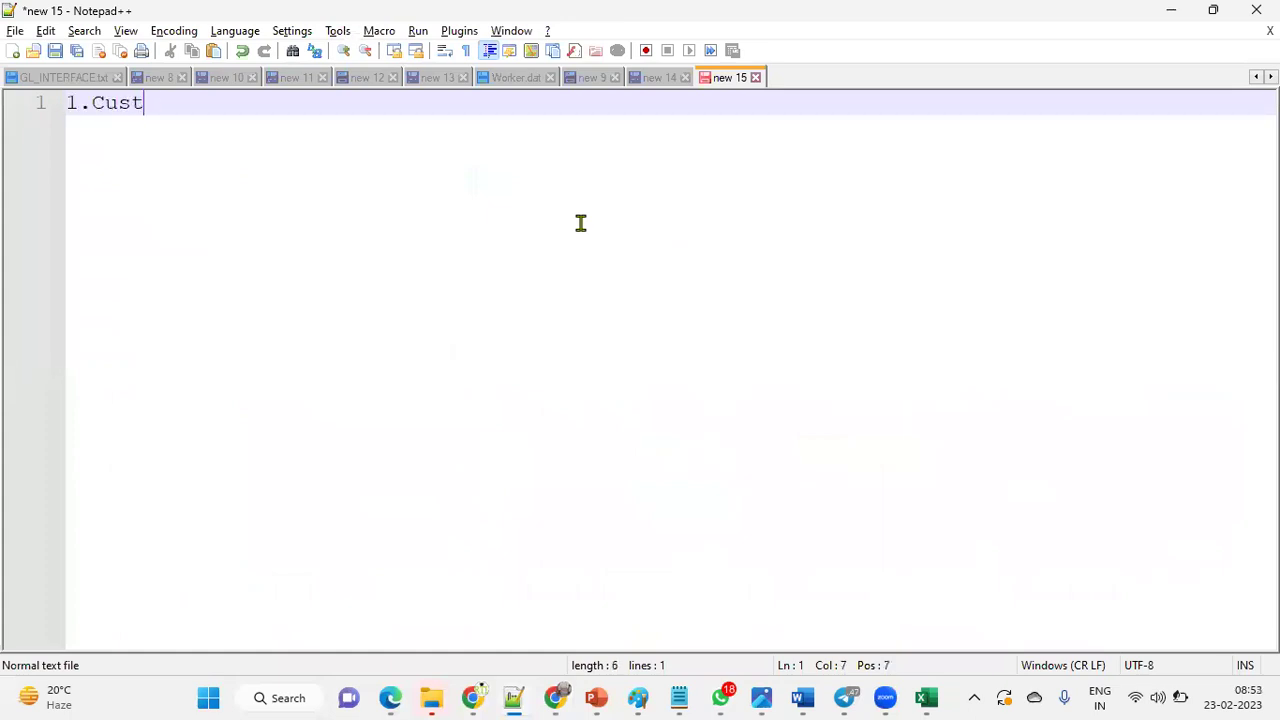
pyautogui.write('omer Data Model')
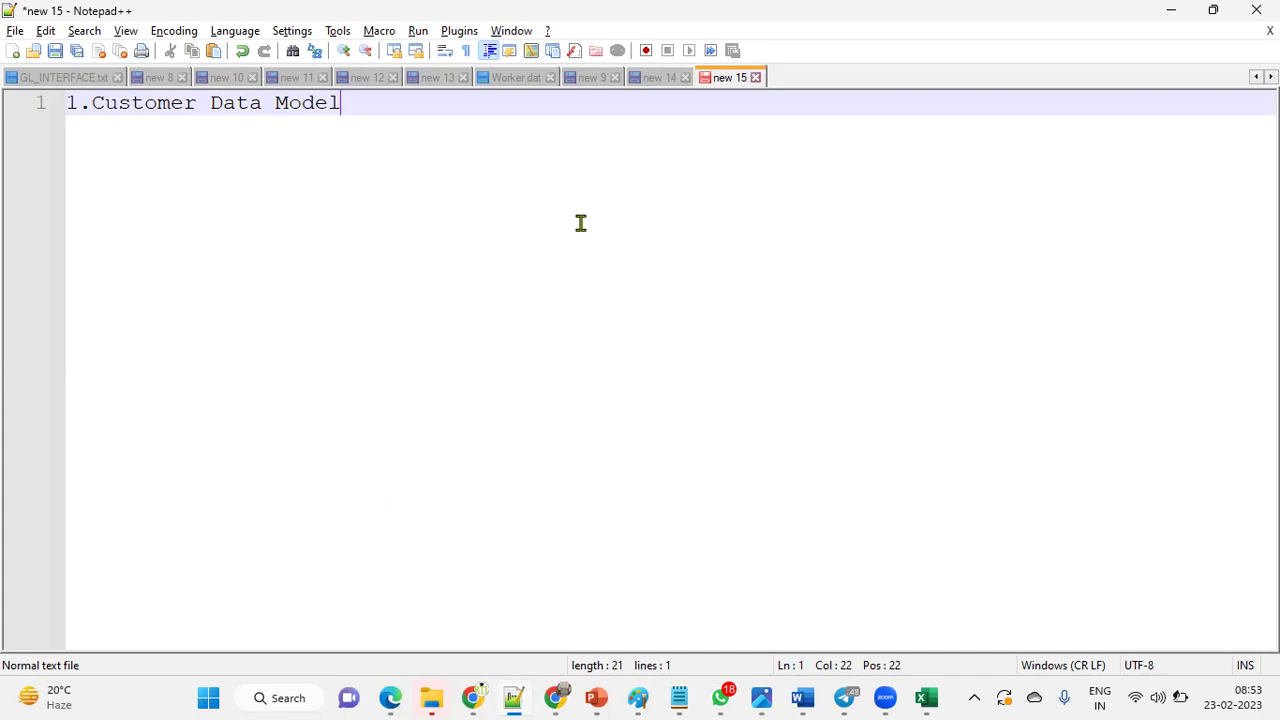
pyautogui.press('Return')
pyautogui.write('2.Assign ')
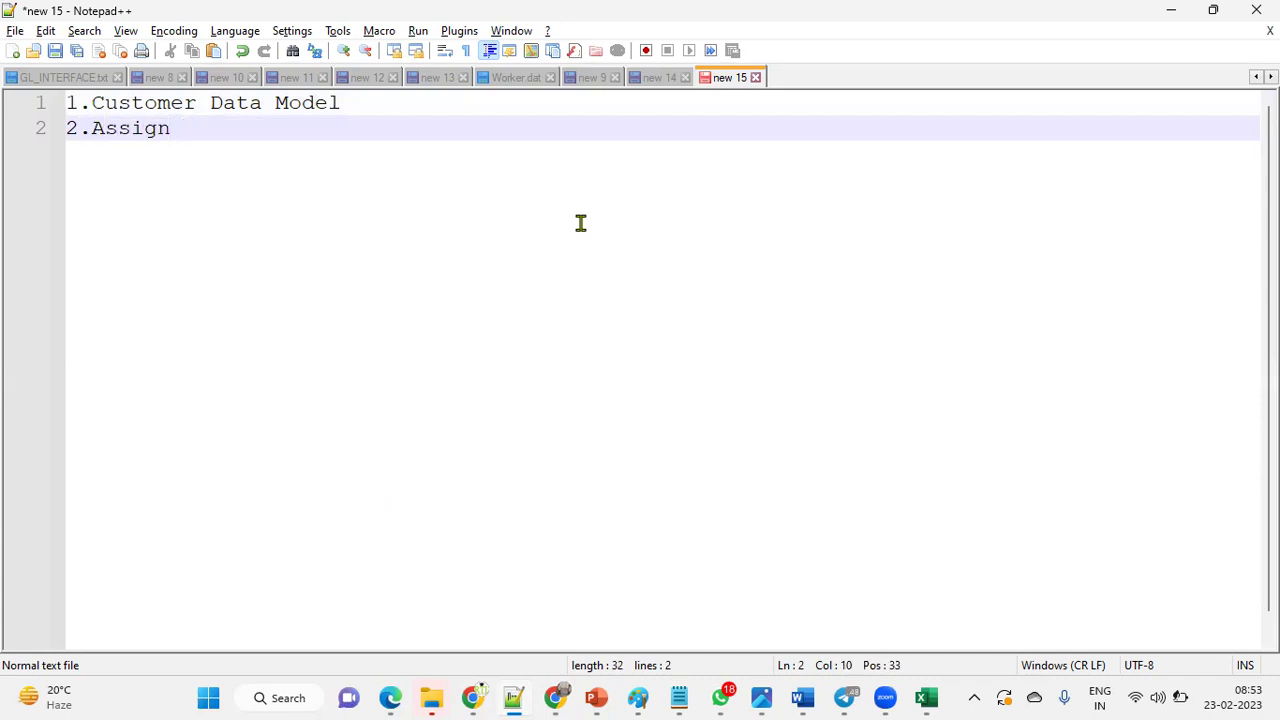
pyautogui.write('Customer =')
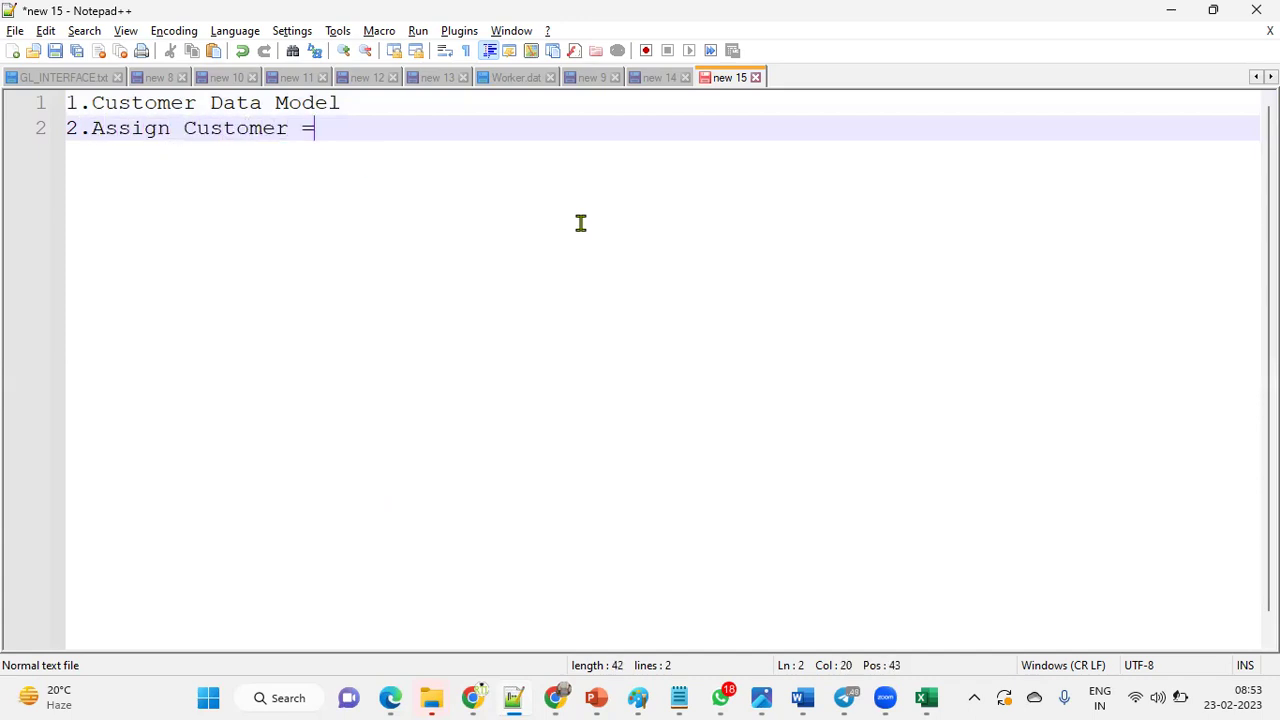
pyautogui.write('> Business Unit')
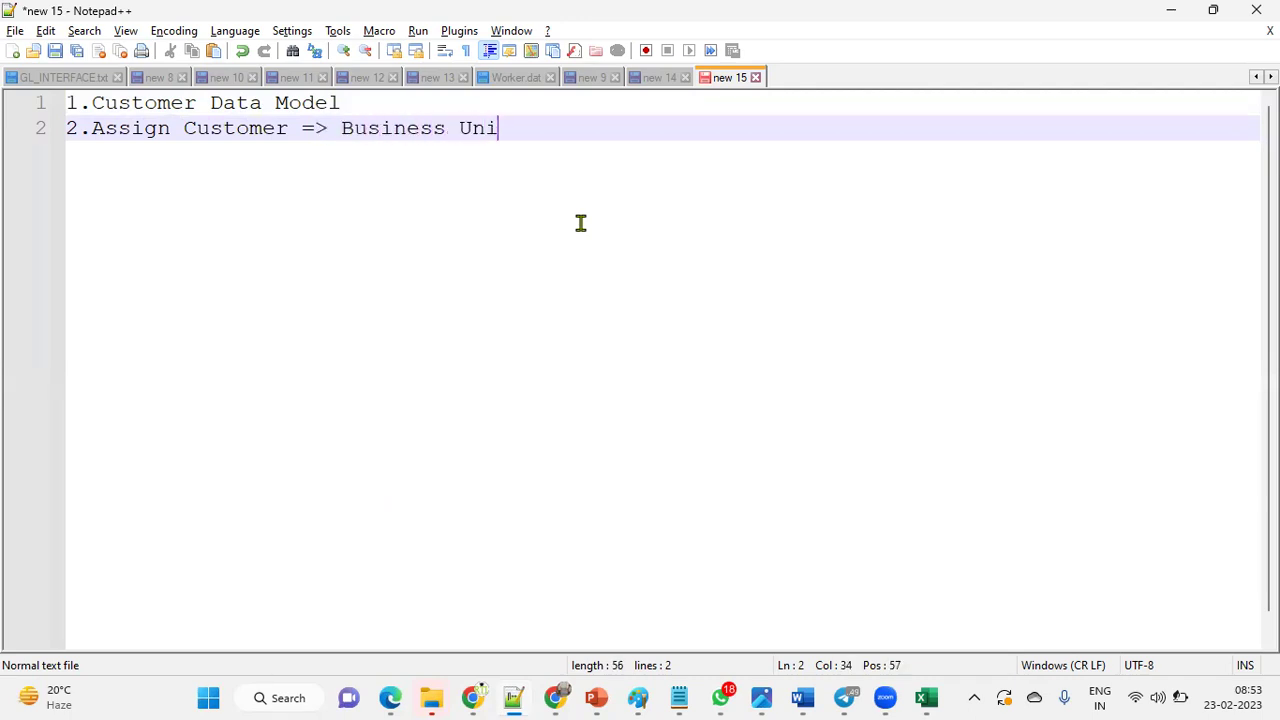
pyautogui.press('Return')
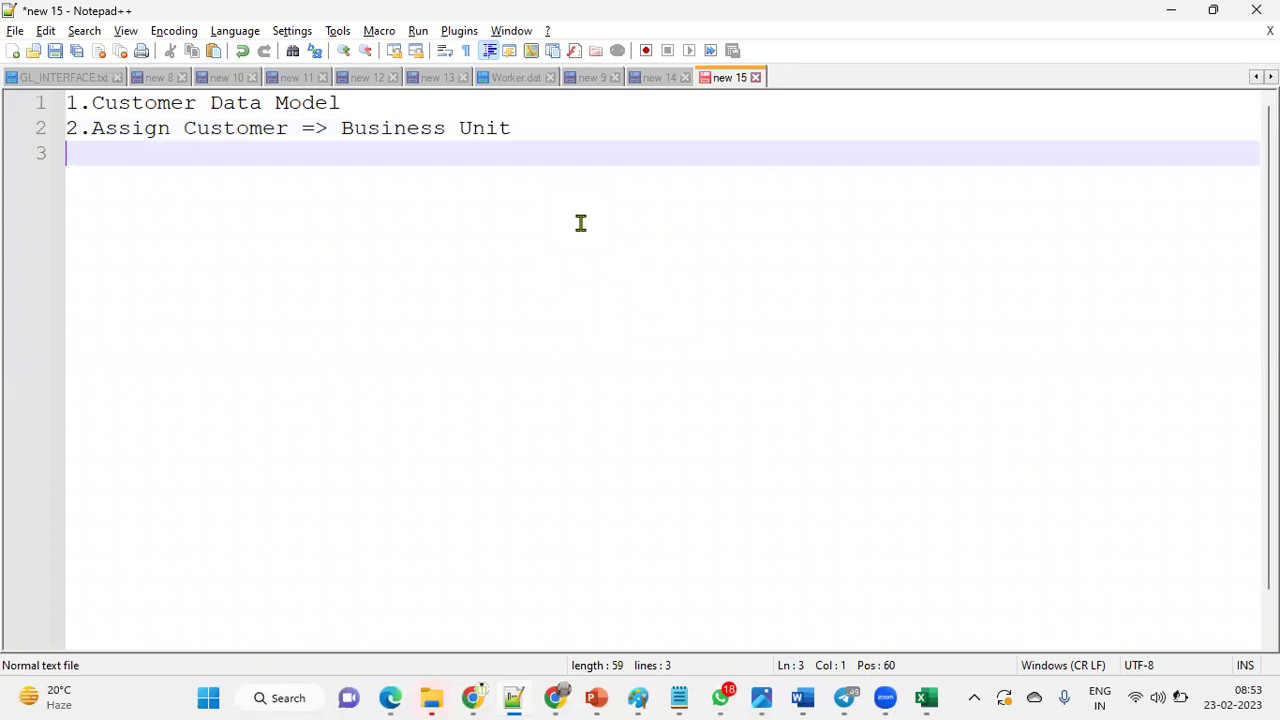
# Add the third list line, "3.Add OM Role to the User"
pyautogui.write('3.A')
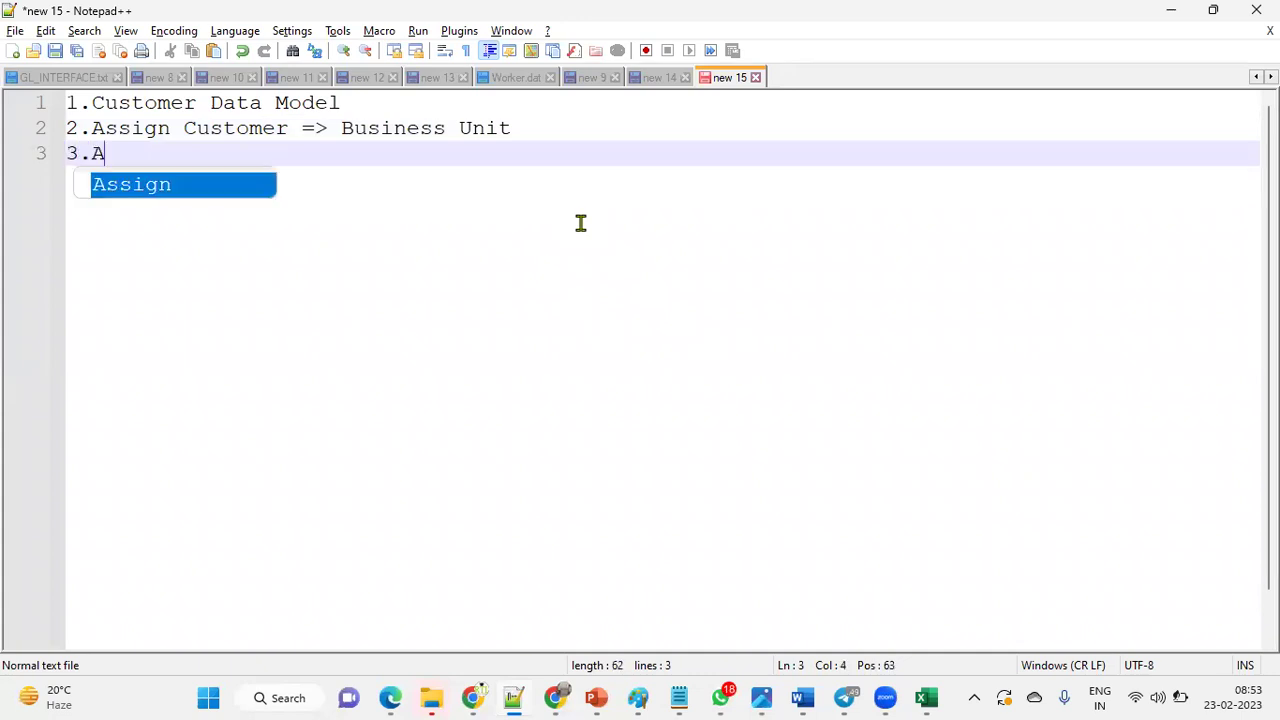
pyautogui.write('dd OM Rol')
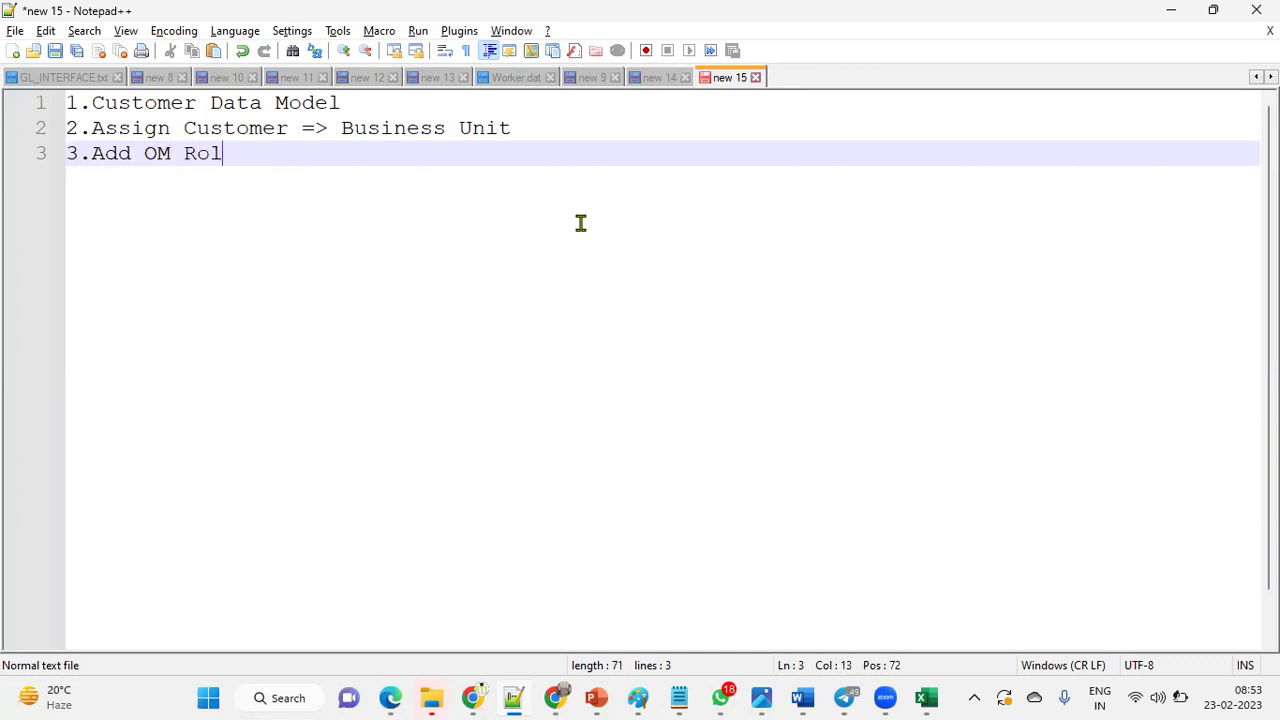
pyautogui.write('e to the User')
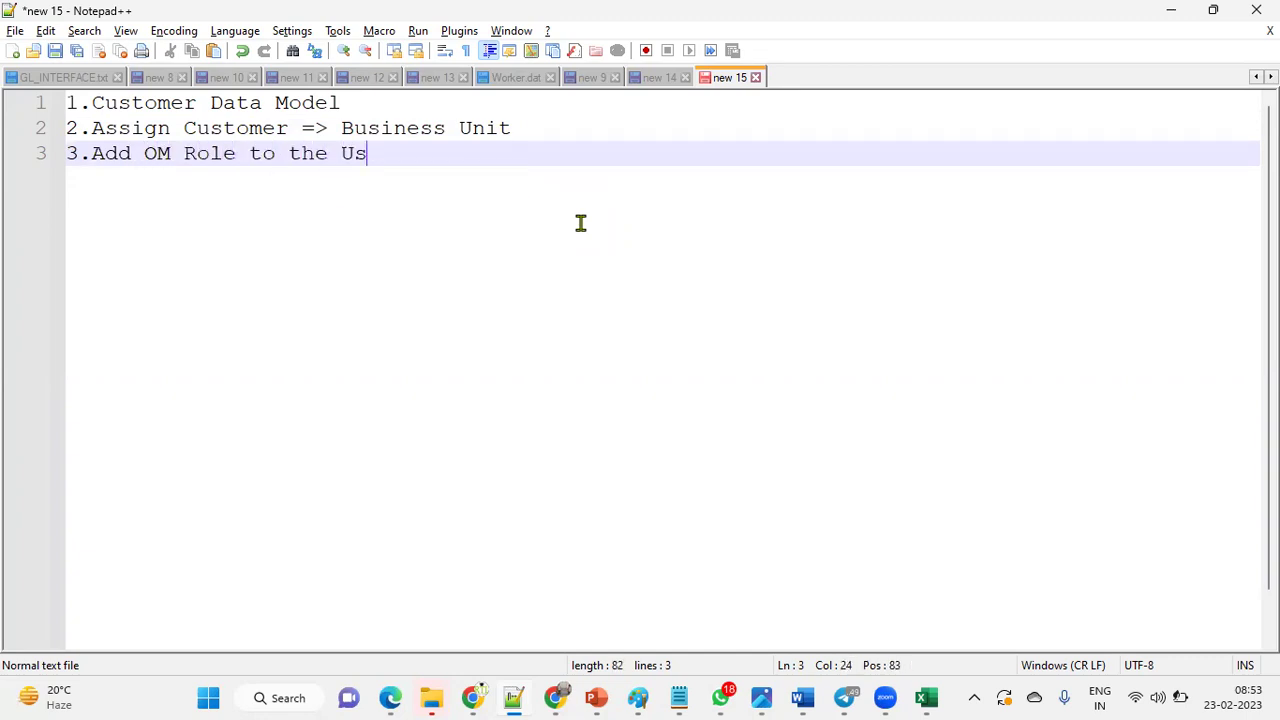
pyautogui.press('BackSpace')
pyautogui.write('r')
pyautogui.press('Return')
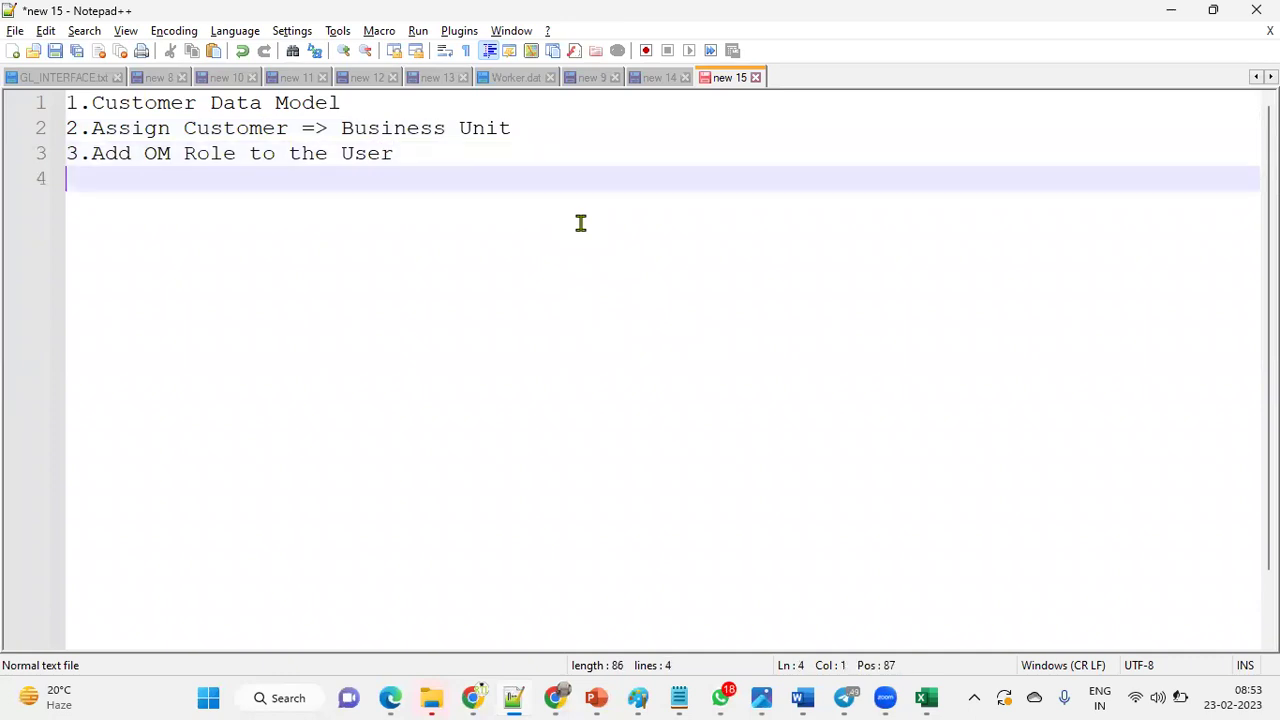
# Add the last two list lines, "4.Provide data Access to user" and "5.Create Sales Order"
pyautogui.write('4.Prov')
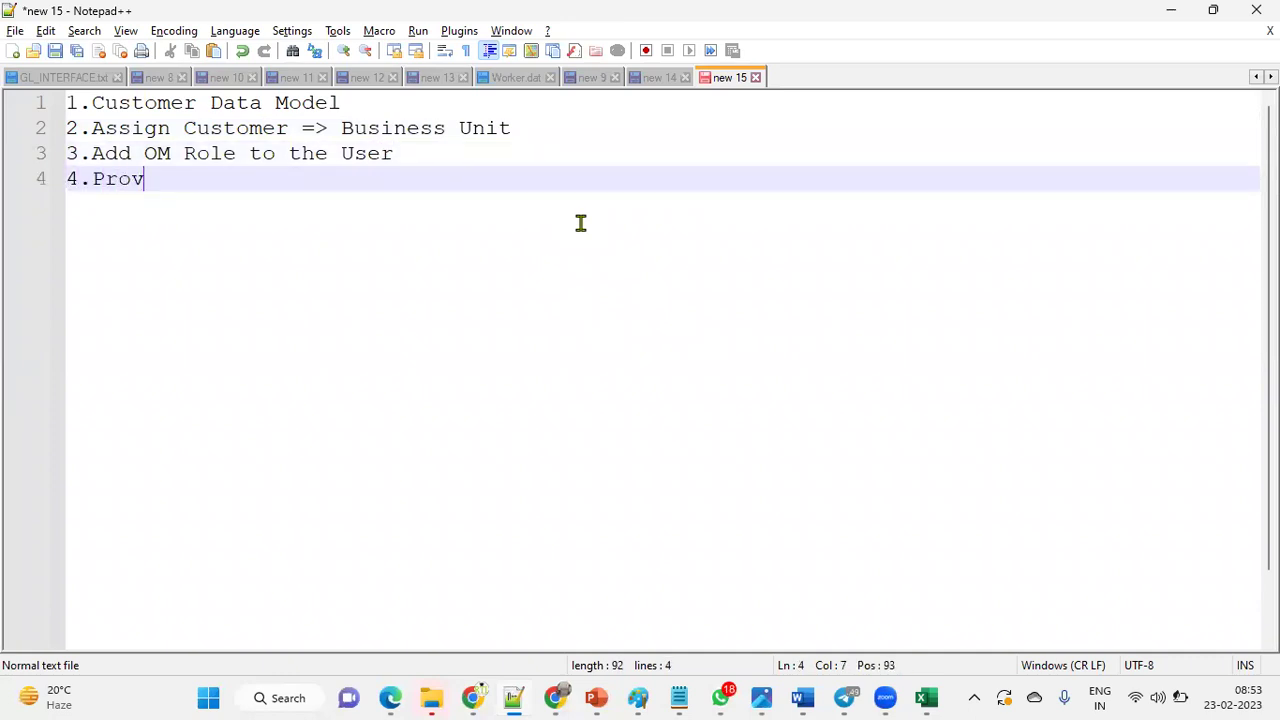
pyautogui.write('ide data Acc')
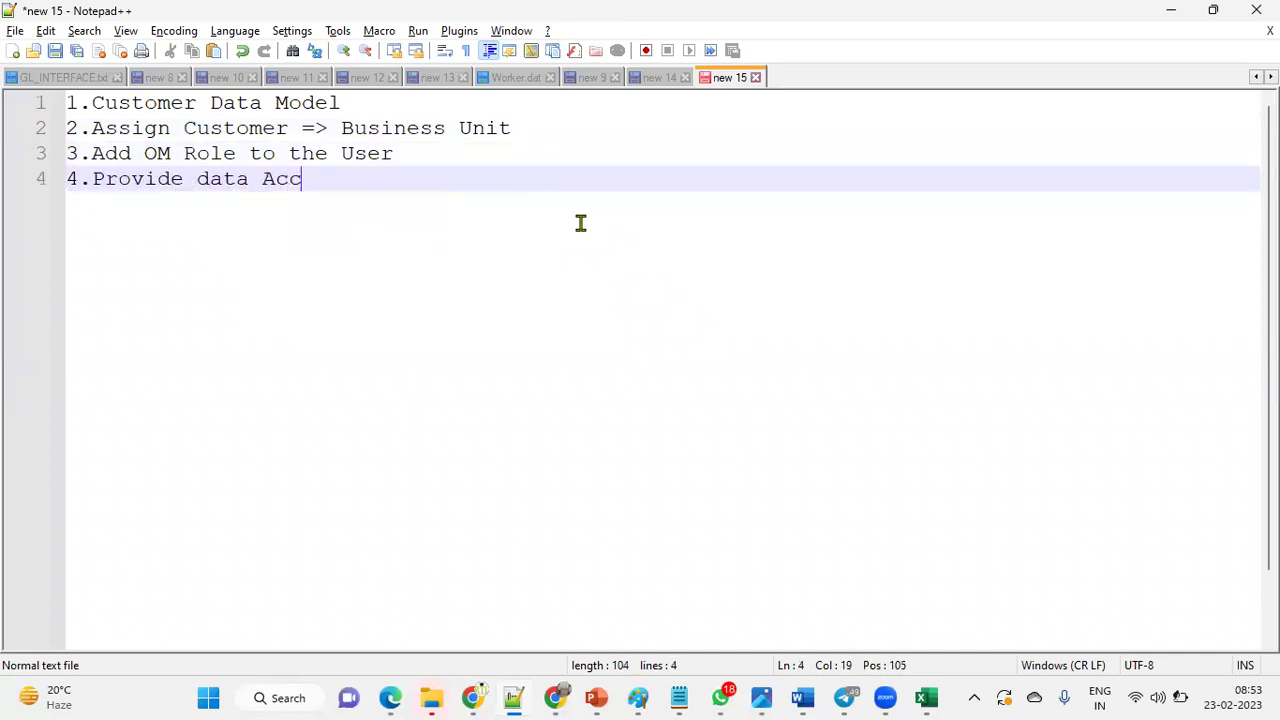
pyautogui.write('ess to user')
pyautogui.press('Return')
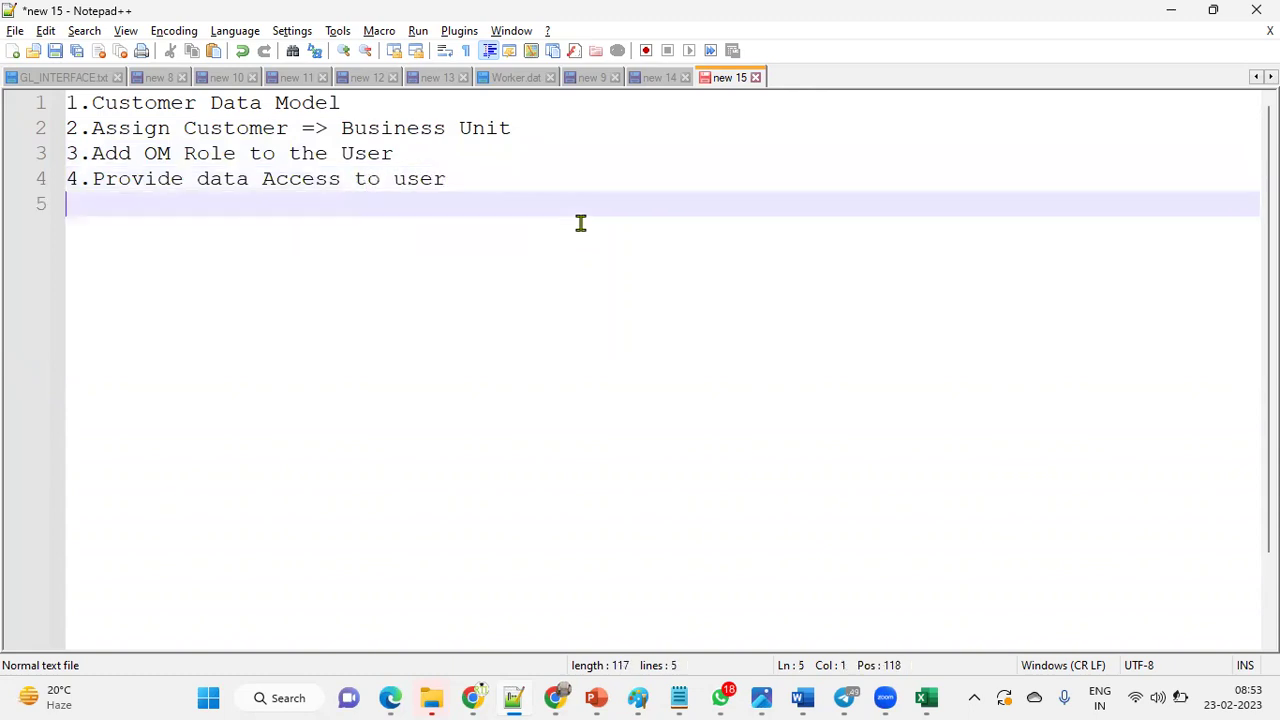
pyautogui.write('5.Create S')
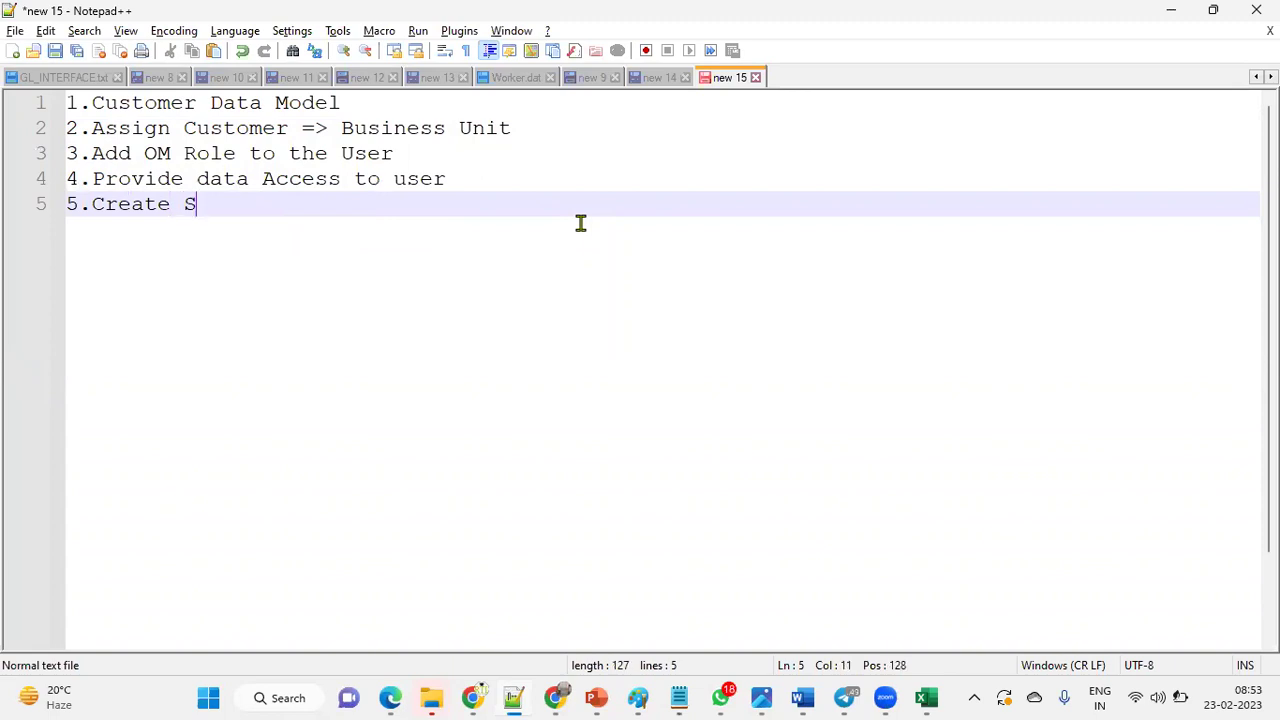
pyautogui.write('ales Order')
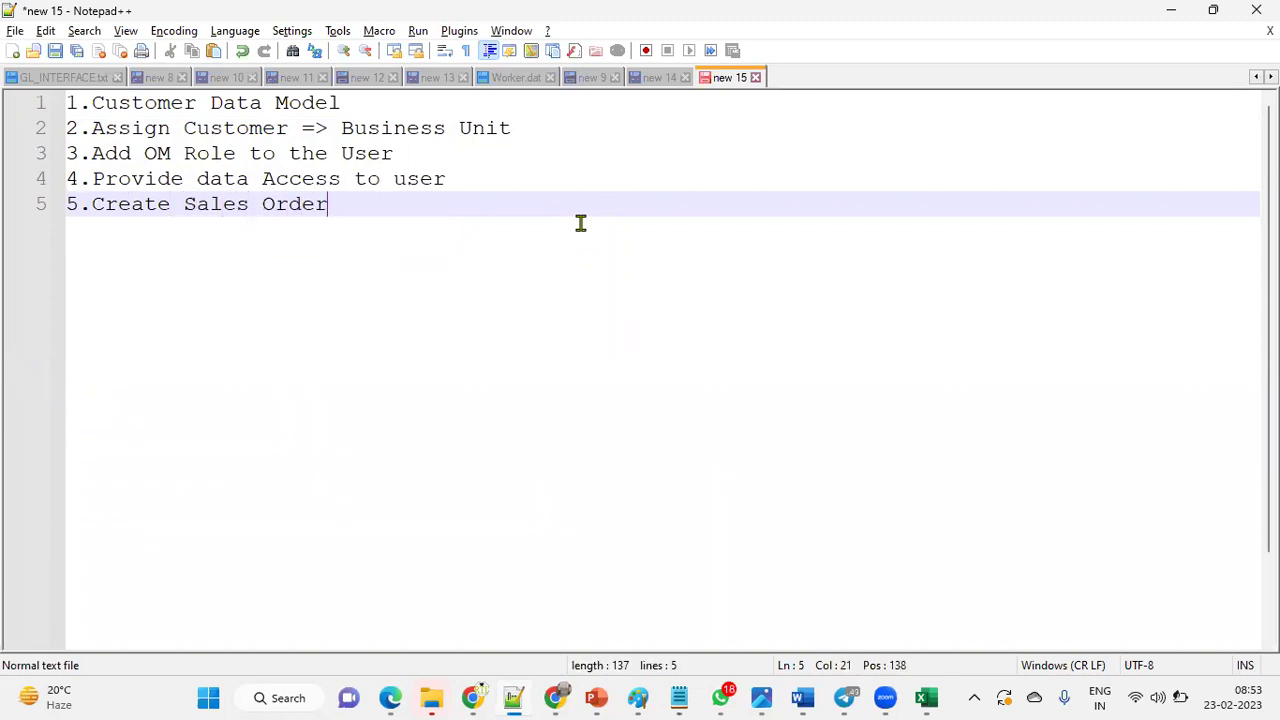
# Append "( Hire )" to the end of the third line, about adding the OM role
pyautogui.click(414, 153)
pyautogui.write('( ')
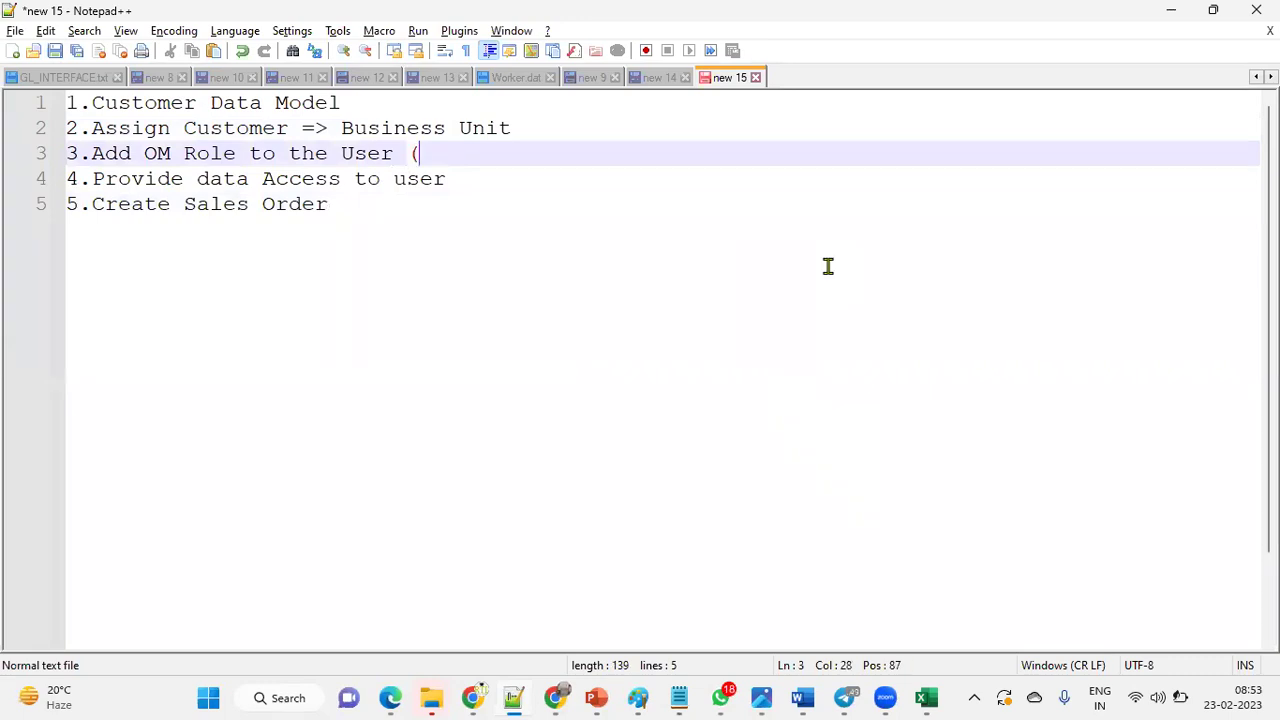
pyautogui.write('Hire')
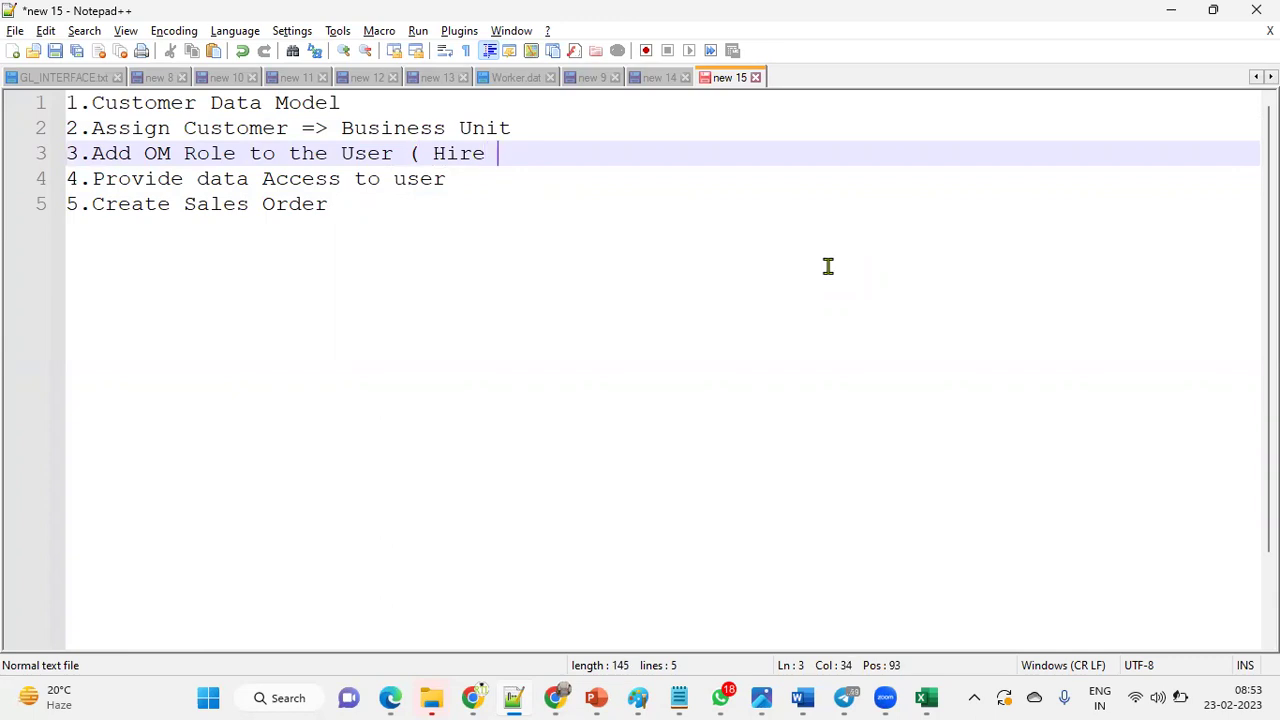
pyautogui.write(' )')
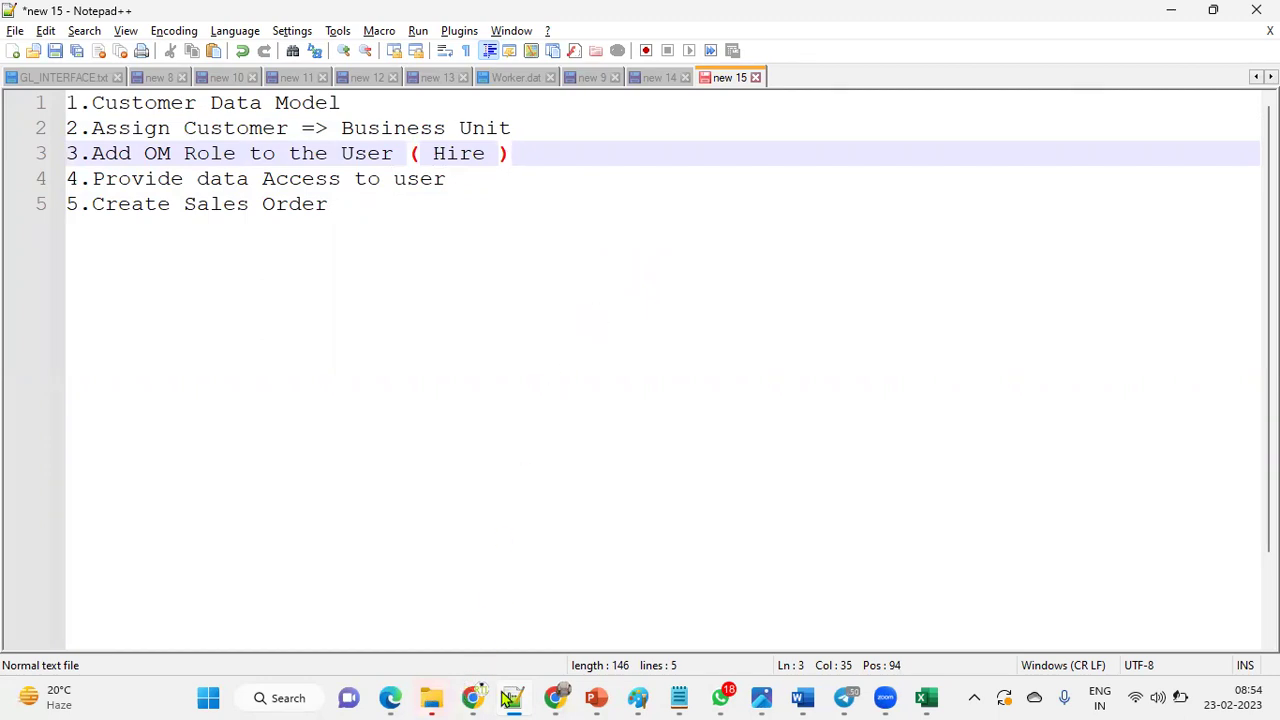
# Look up the Oracle Fusion SCM Cloud Create PO video on the YouTube channel, and return to "Customer" in the Notepad++ list's first line
pyautogui.click(554, 698)
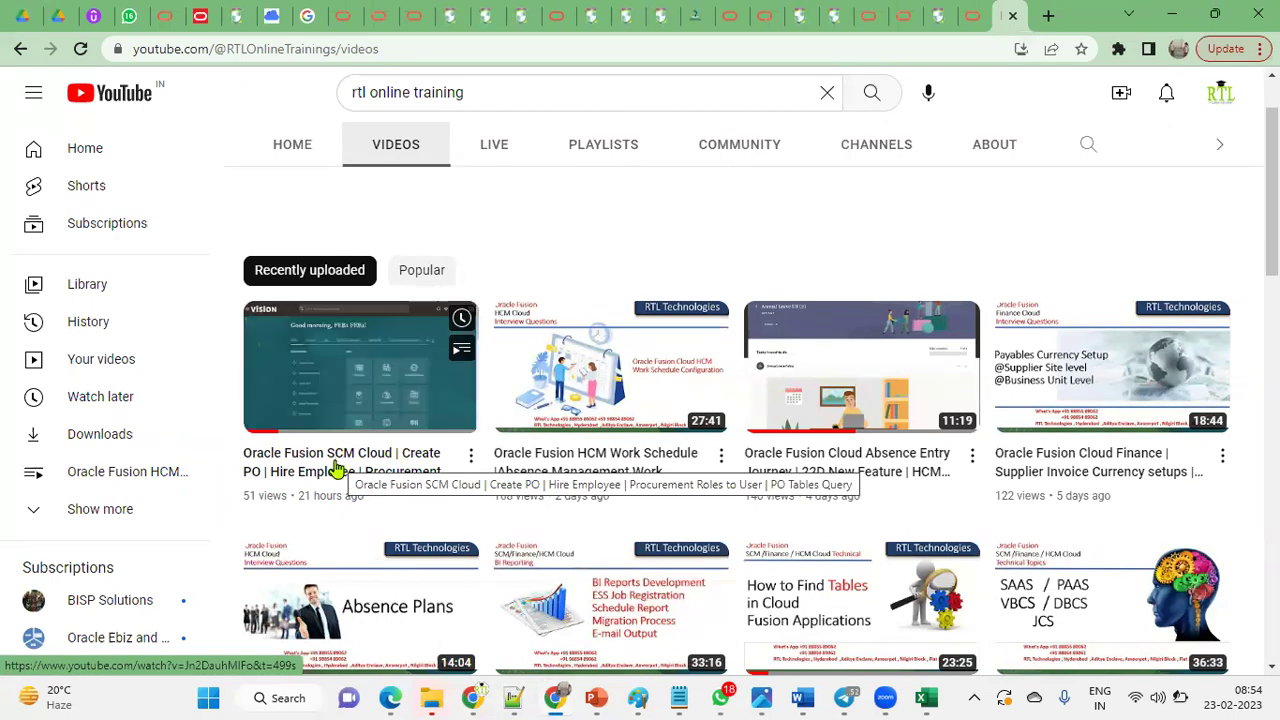
pyautogui.click(513, 698)
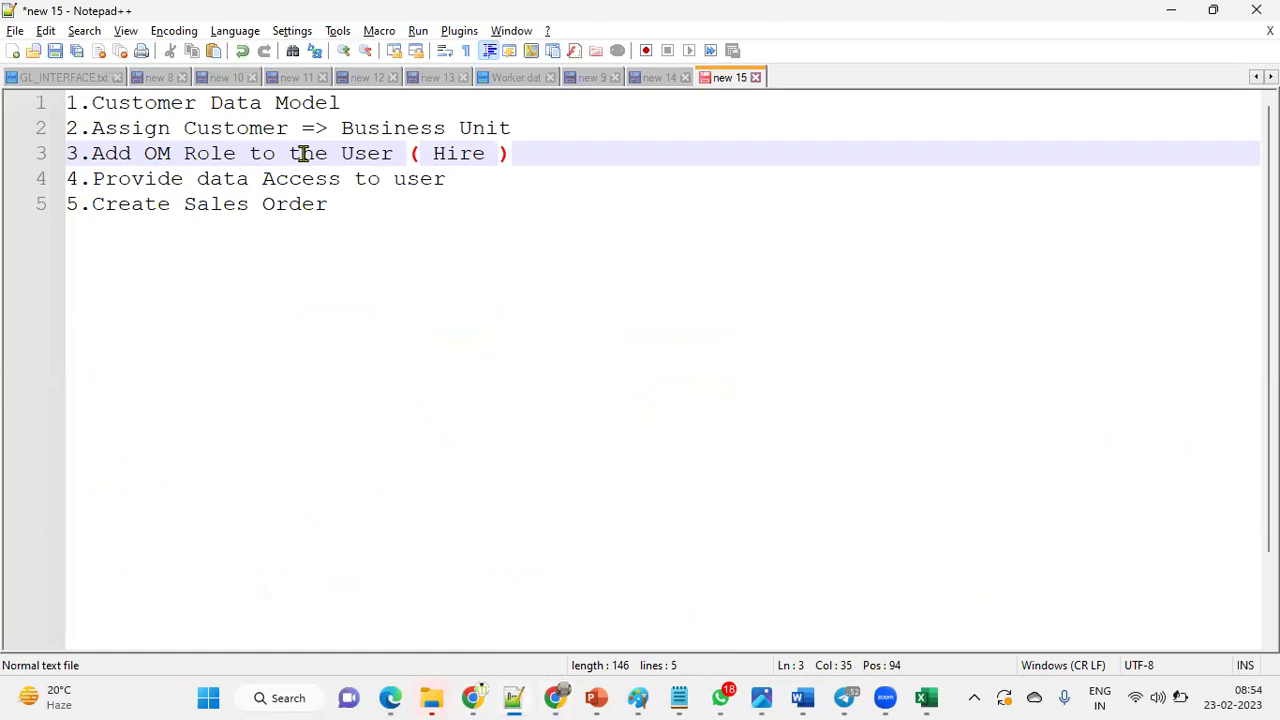
pyautogui.moveTo(97, 103); pyautogui.dragTo(197, 107)
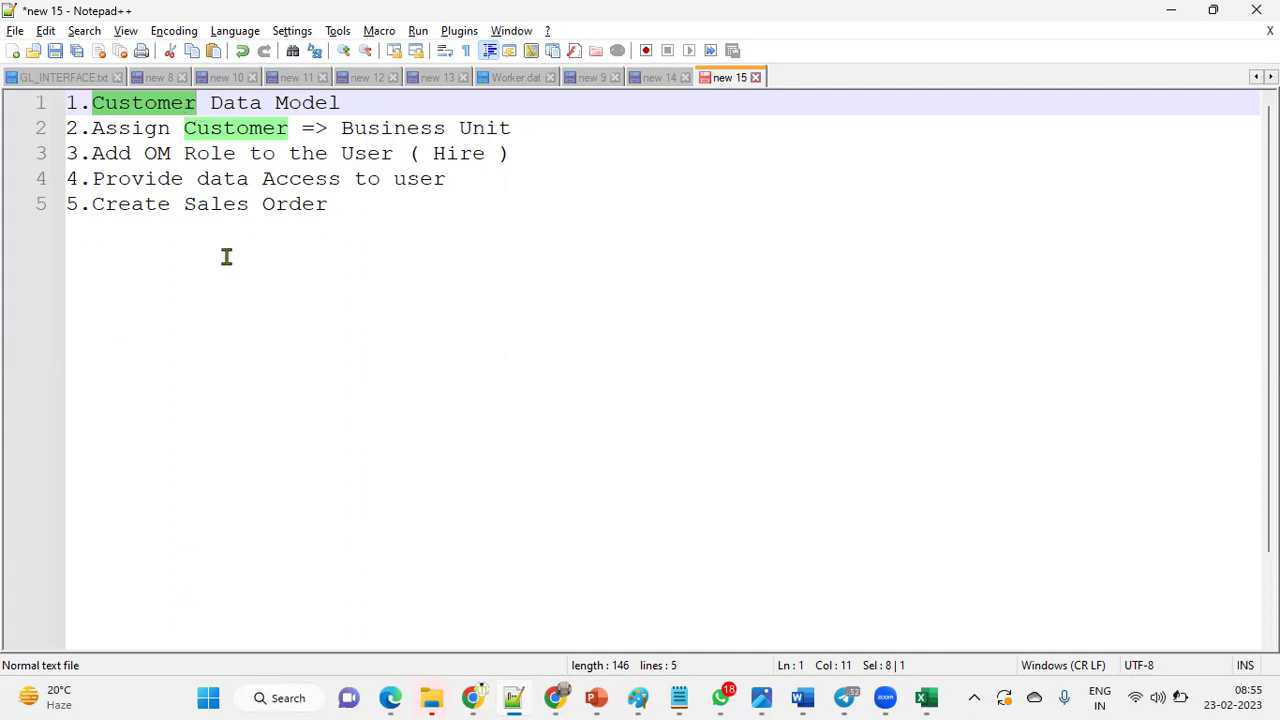
# Switch to Oracle Fusion in Edge and open Setup and Maintenance for the Financials offering
pyautogui.click(390, 698)
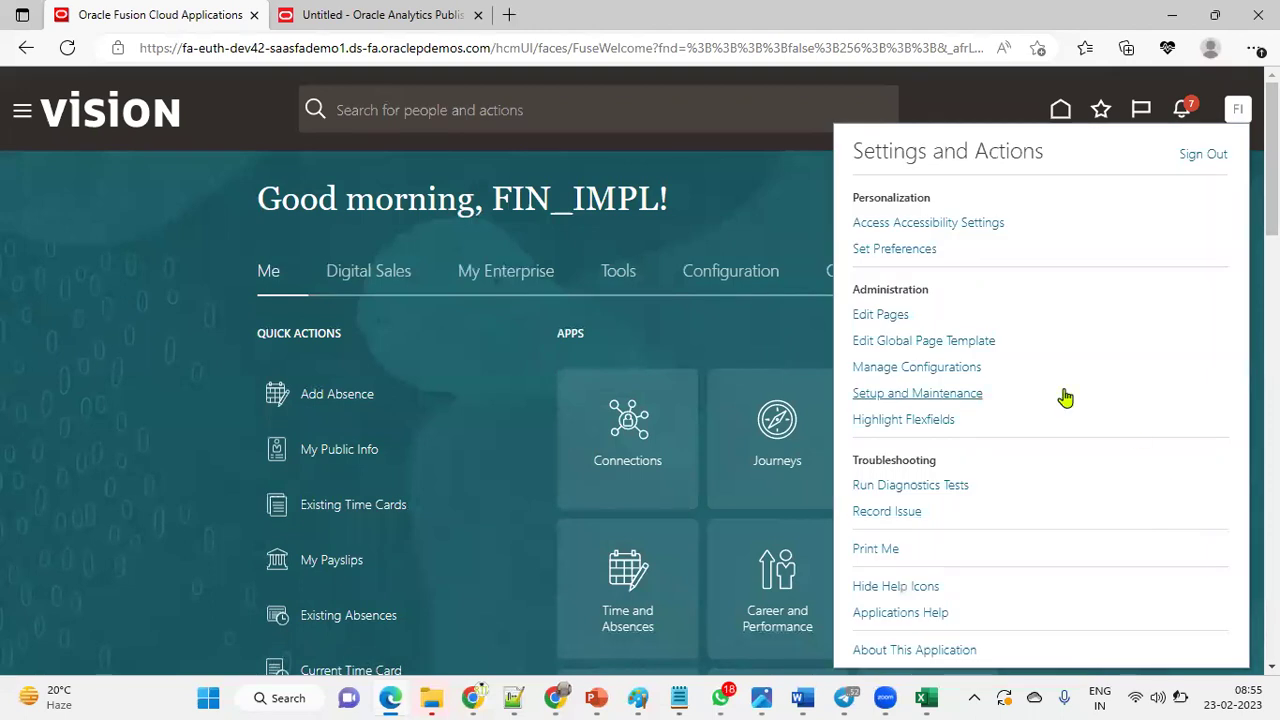
pyautogui.click(925, 400)
pyautogui.click(1256, 48)
pyautogui.click(1213, 149)
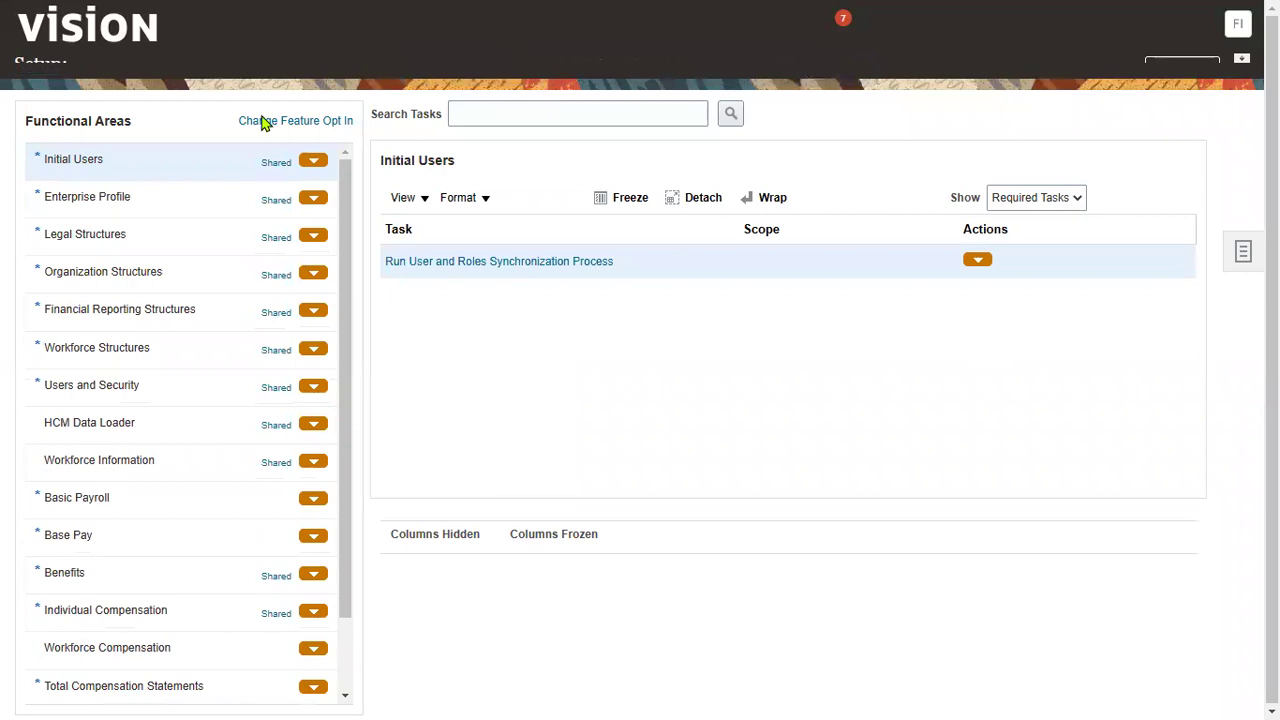
pyautogui.click(321, 70)
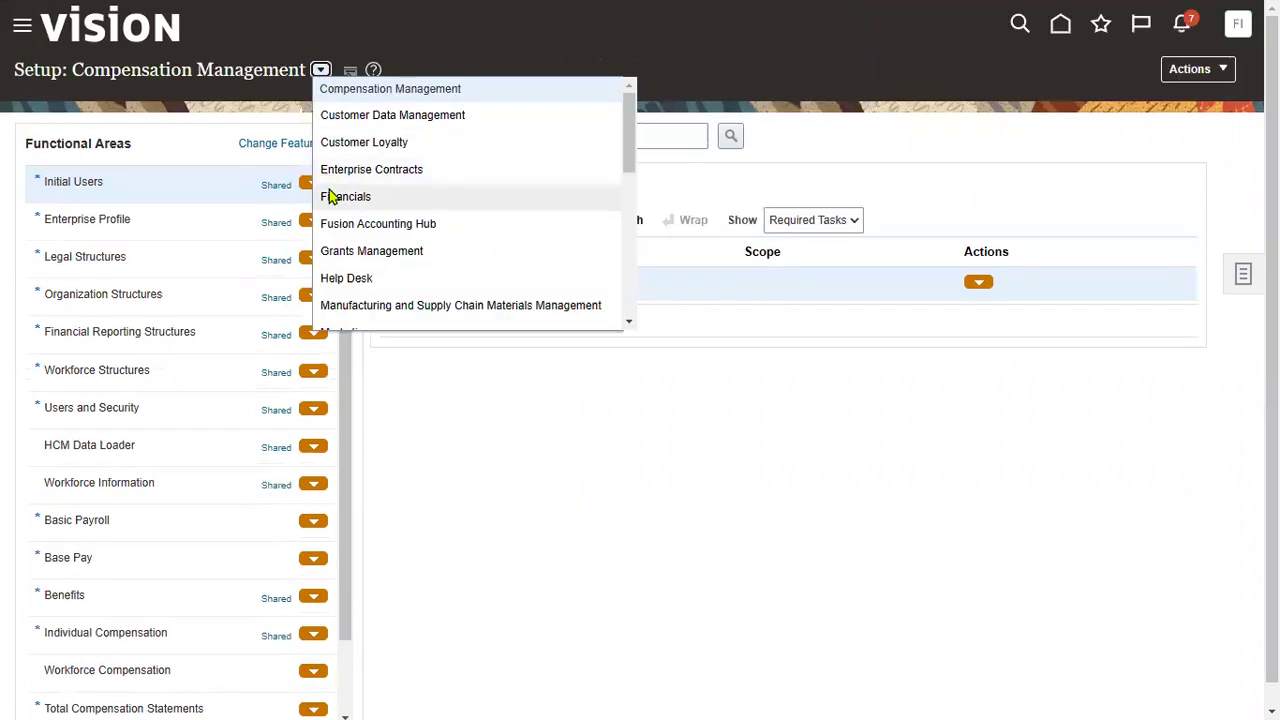
pyautogui.click(330, 196)
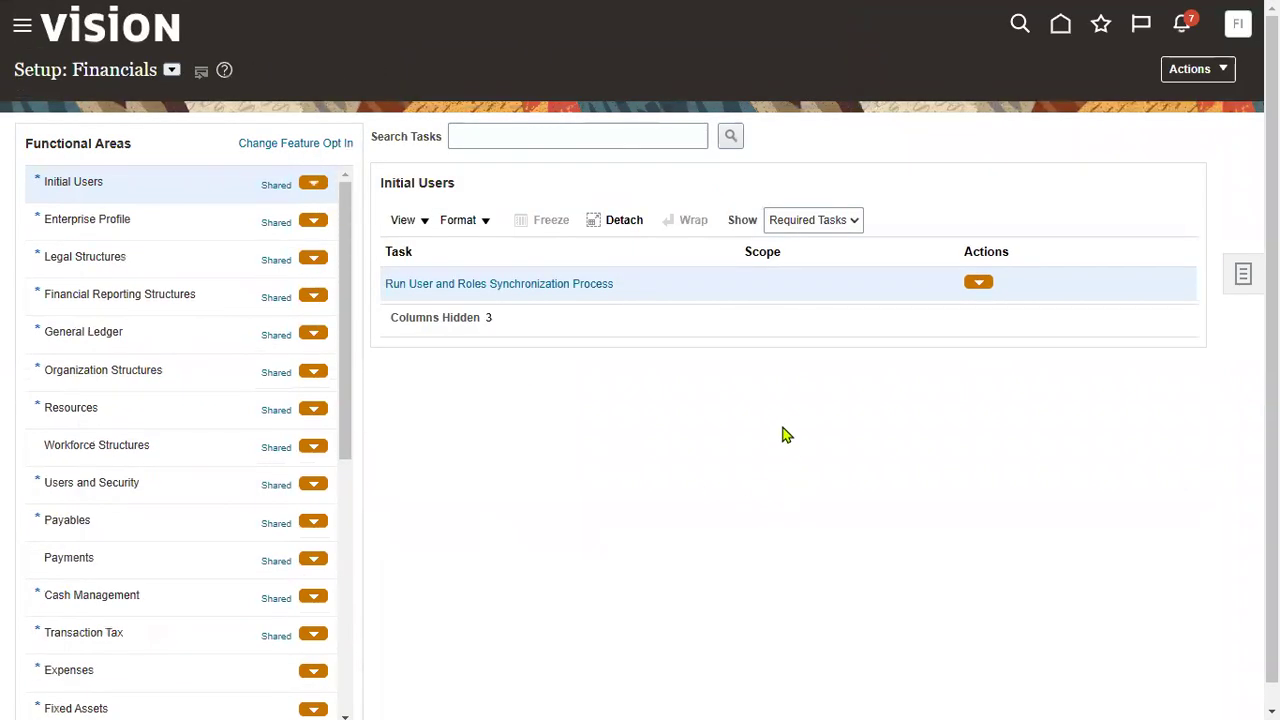
# Search the setup tasks for "Create Customer" and open that task from the Customers functional area
pyautogui.click(578, 132)
pyautogui.write('Create Customer')
pyautogui.click(560, 200)
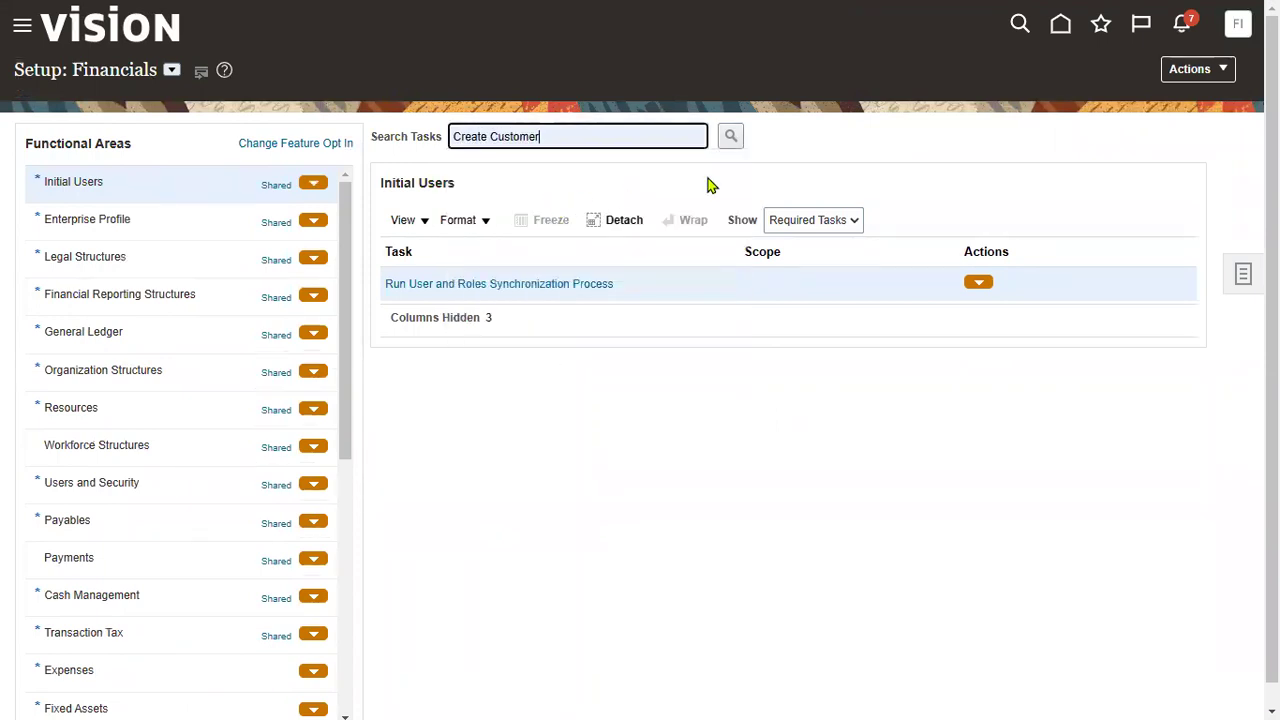
pyautogui.click(172, 70)
pyautogui.scroll(-1, 366, 245)
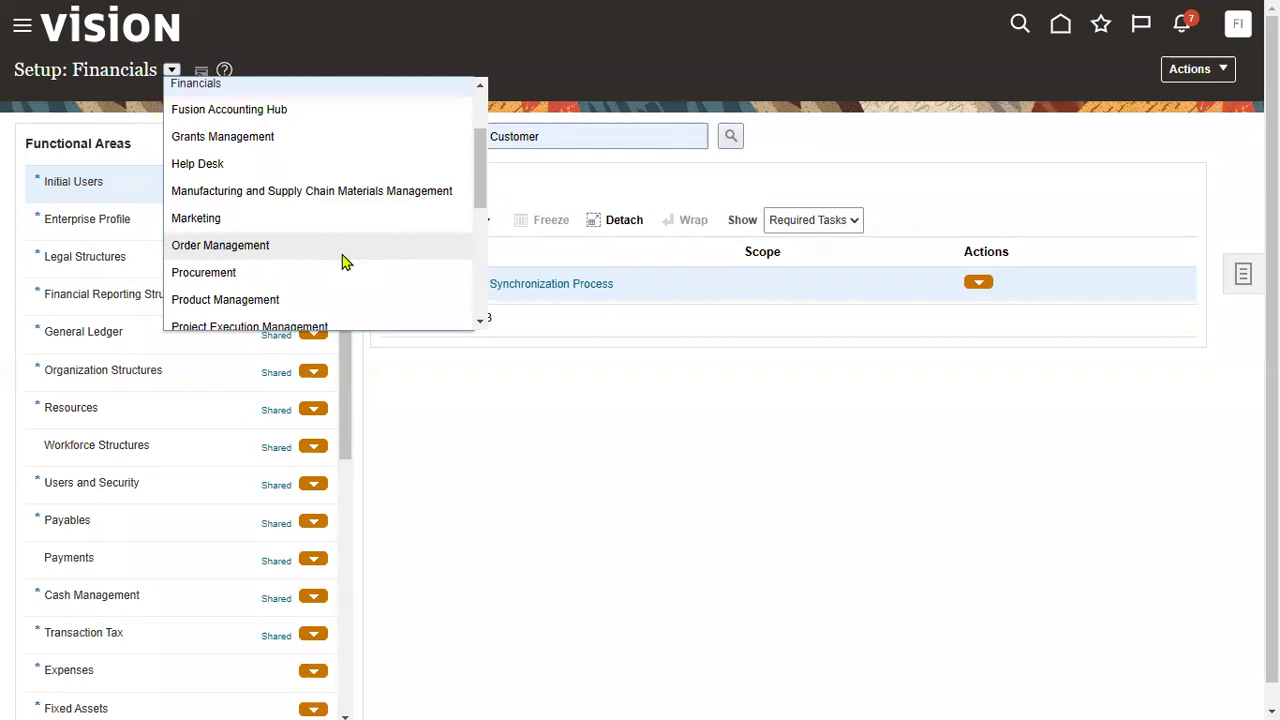
pyautogui.click(727, 145)
pyautogui.click(729, 140)
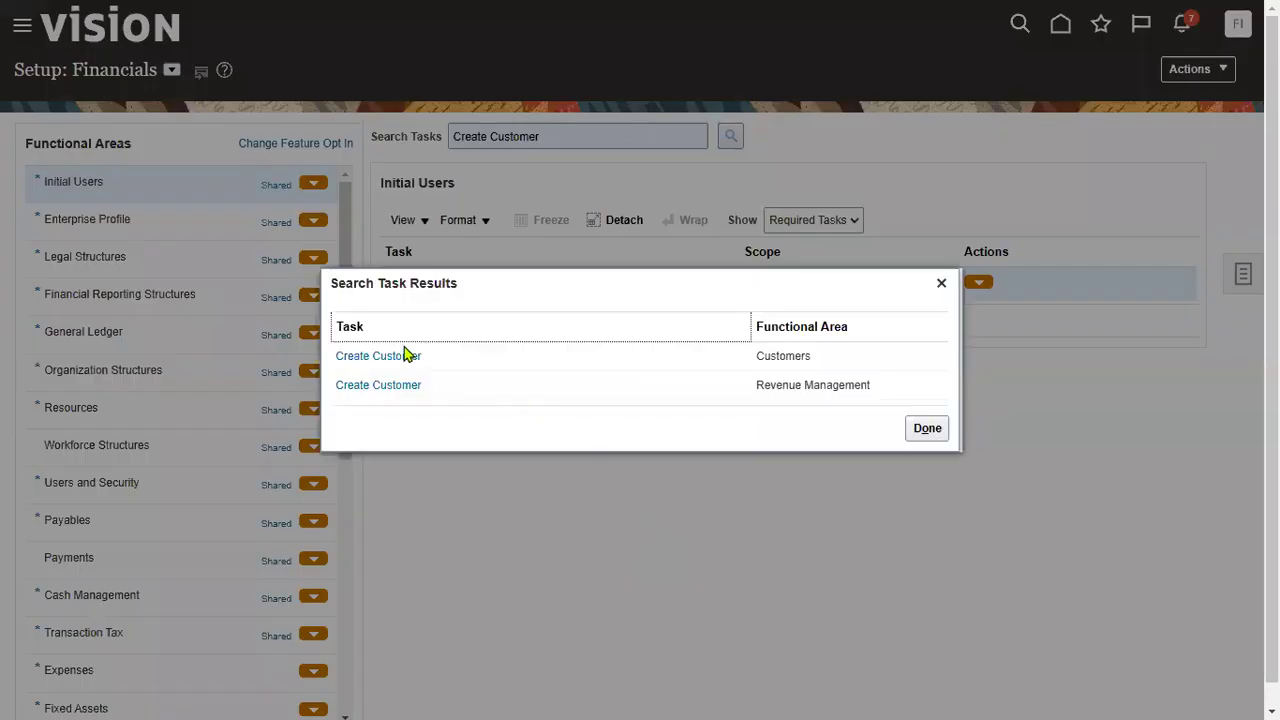
pyautogui.click(392, 356)
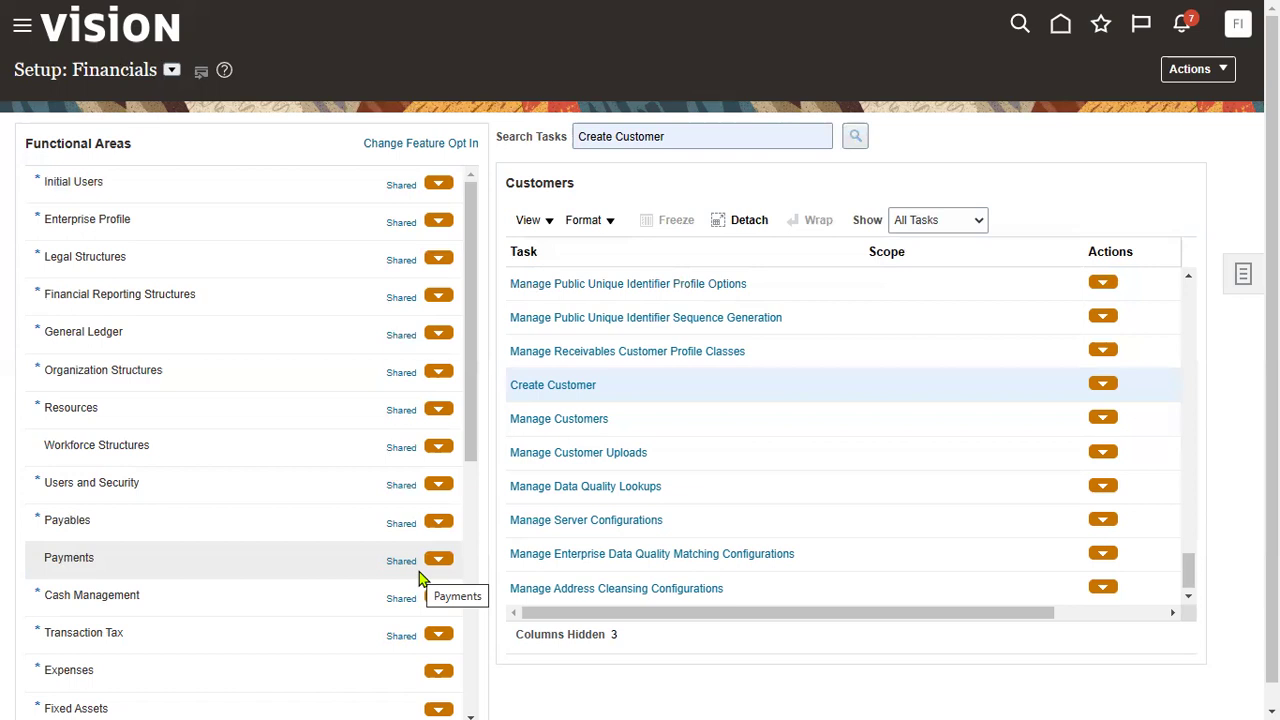
pyautogui.click(577, 387)
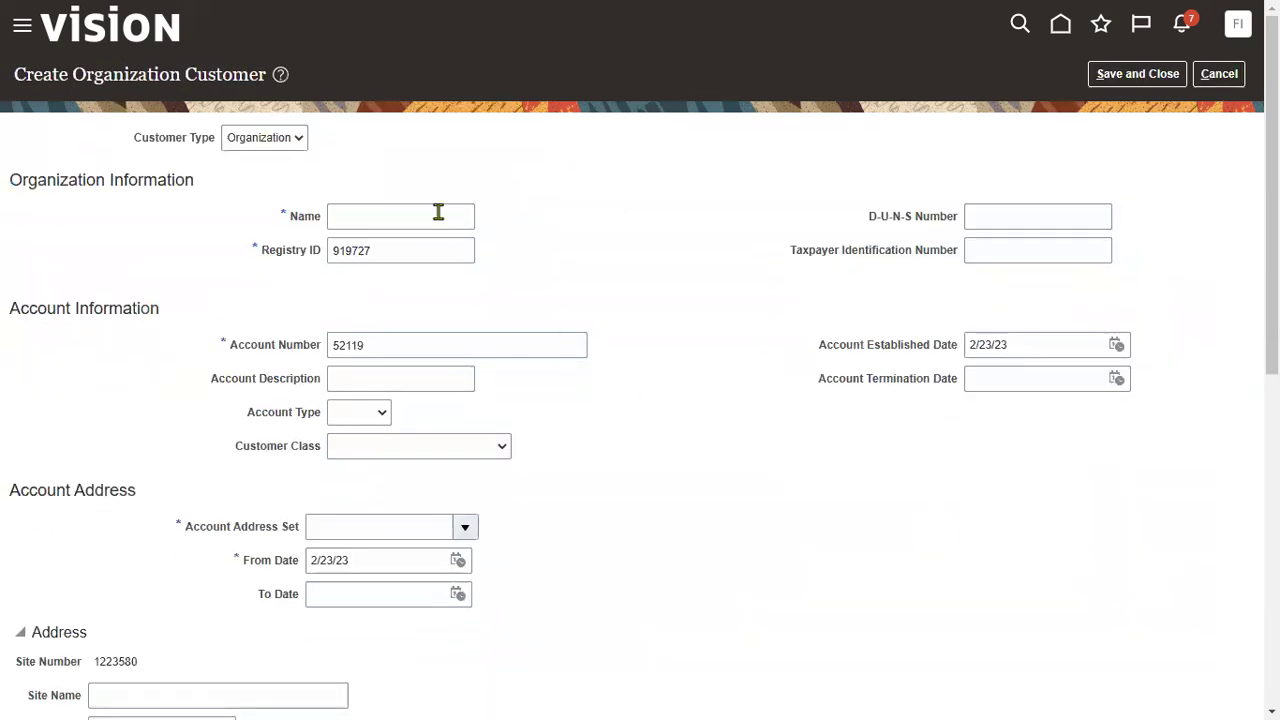
# Keep the customer type as Organization and enter "OSI Digital systems" as the organization name
pyautogui.click(301, 139)
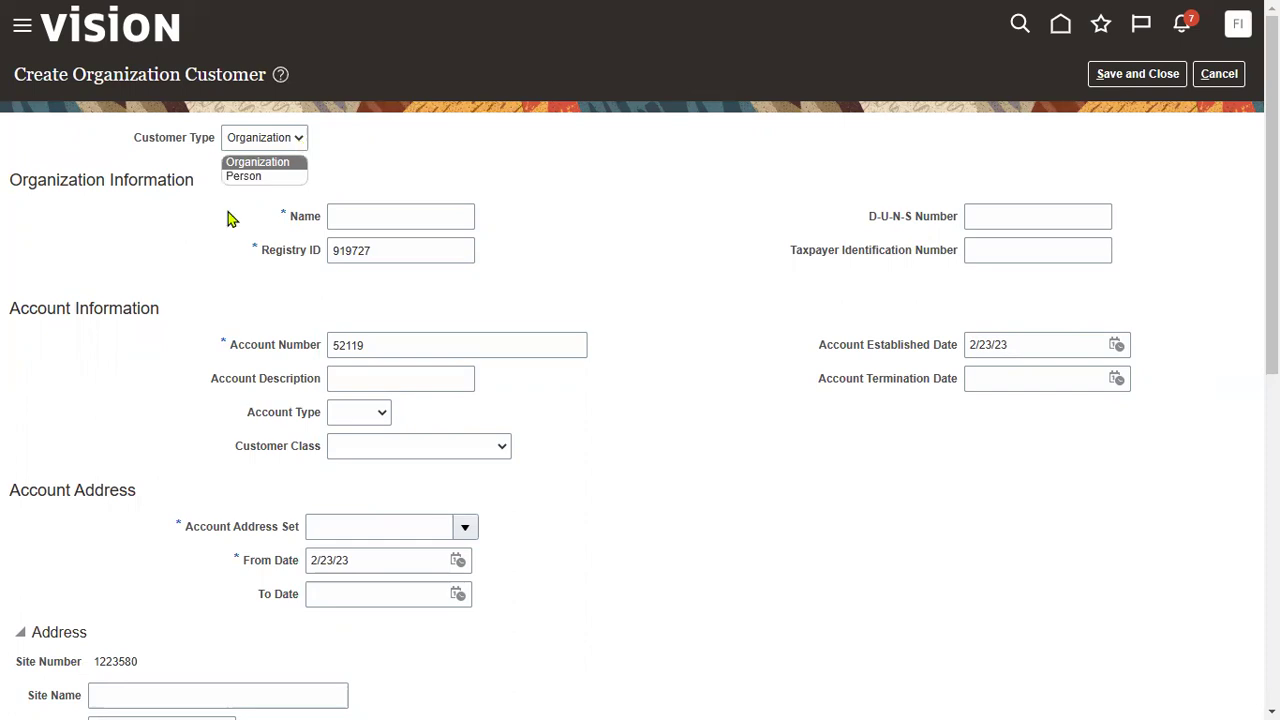
pyautogui.click(153, 239)
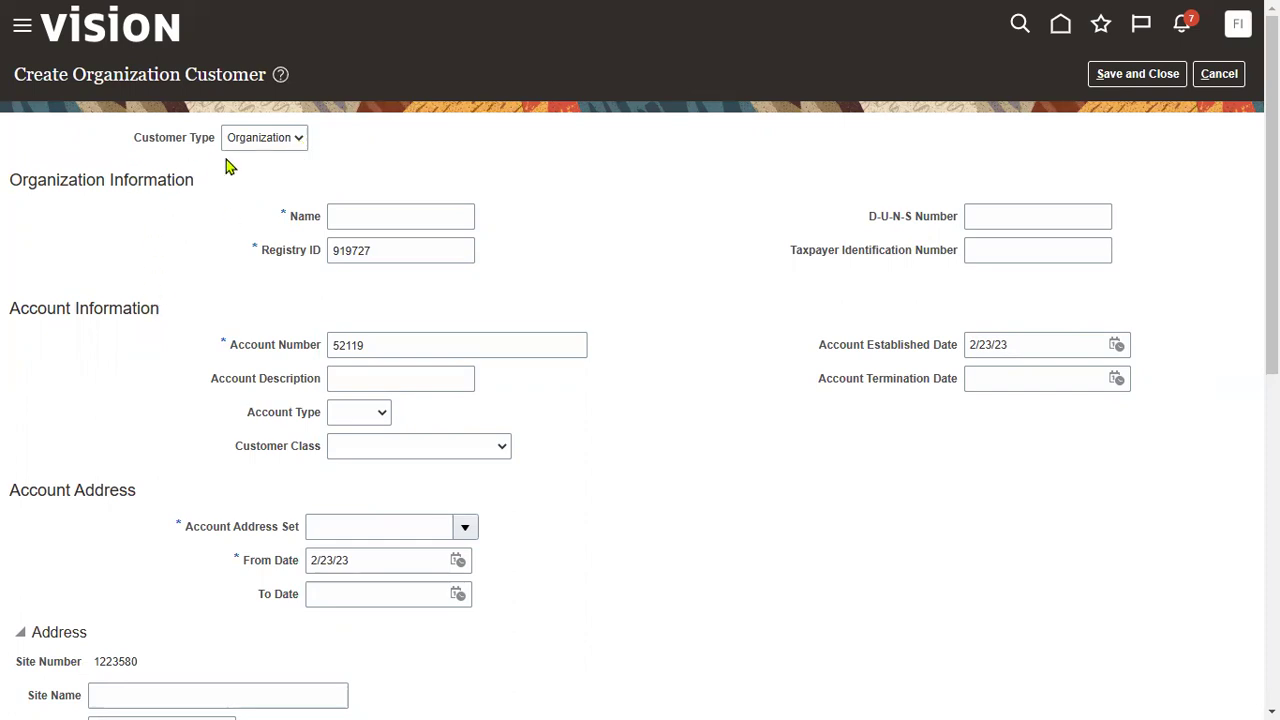
pyautogui.click(350, 217)
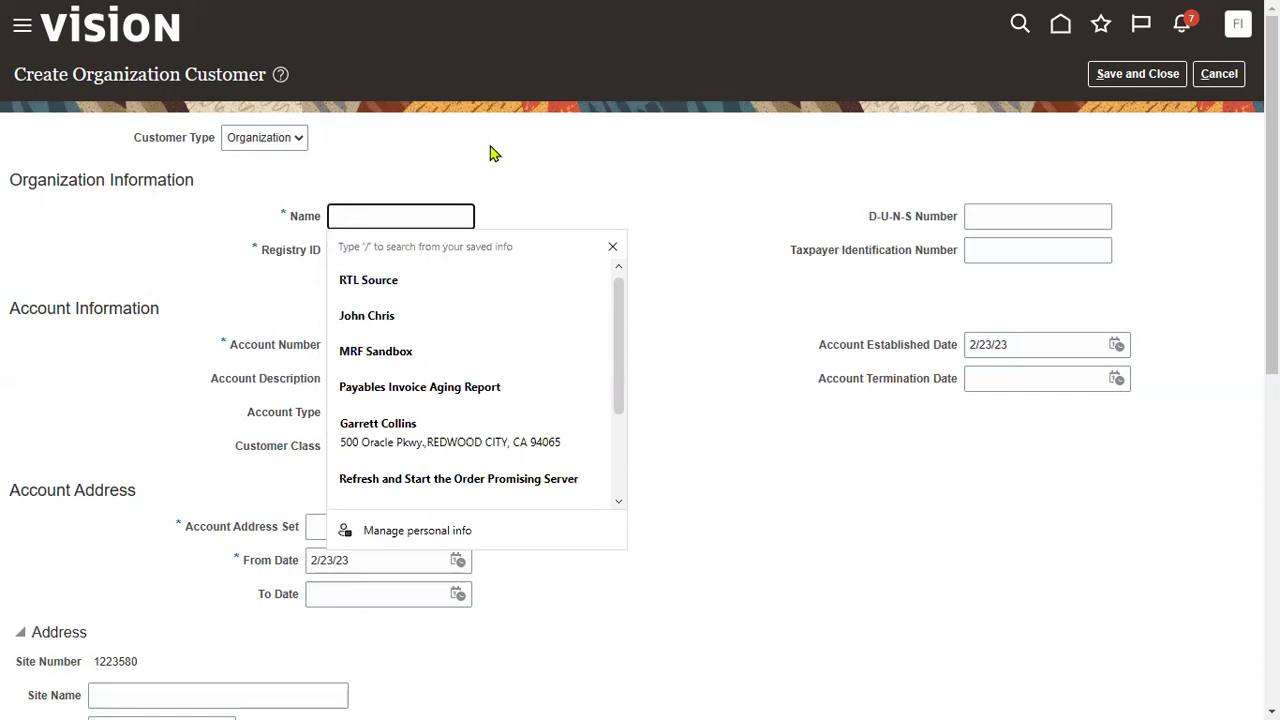
pyautogui.write('OSI Digital systems')
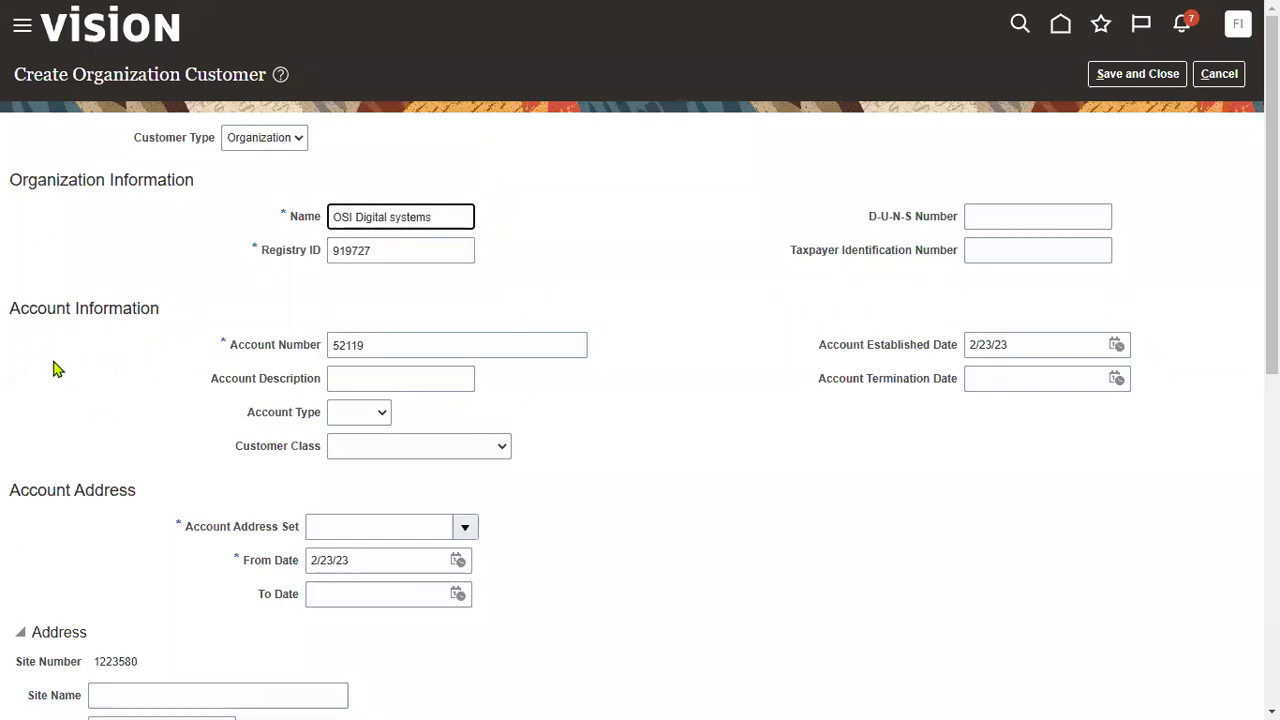
pyautogui.moveTo(10, 307); pyautogui.dragTo(74, 313)
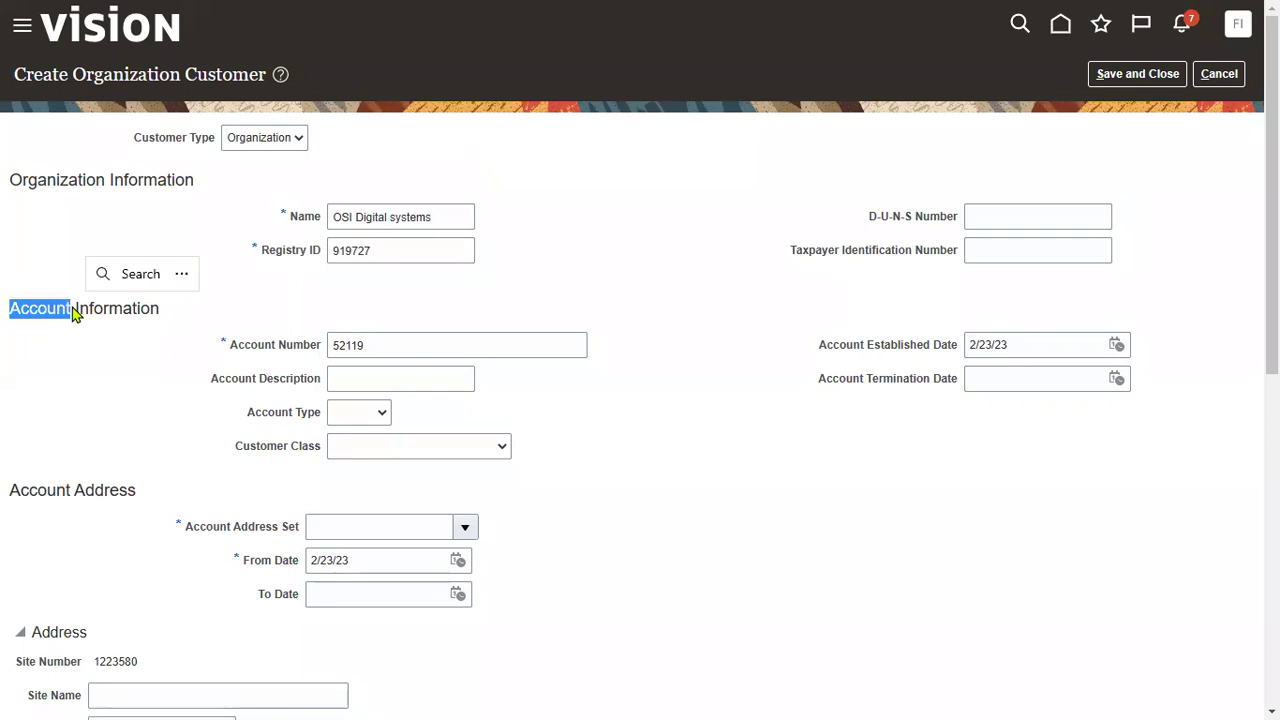
# Set the account type to External and the customer class to Public sector companies in the account information
pyautogui.moveTo(230, 344); pyautogui.dragTo(316, 343)
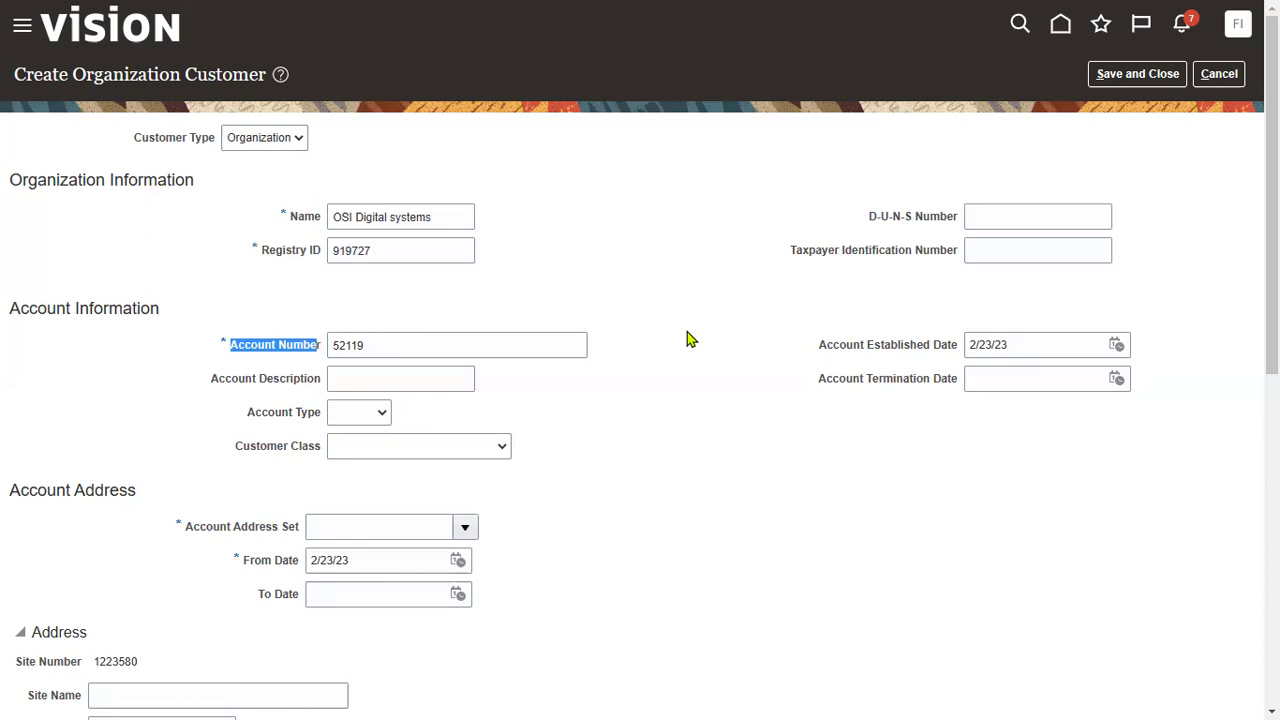
pyautogui.click(382, 413)
pyautogui.click(383, 451)
pyautogui.click(506, 449)
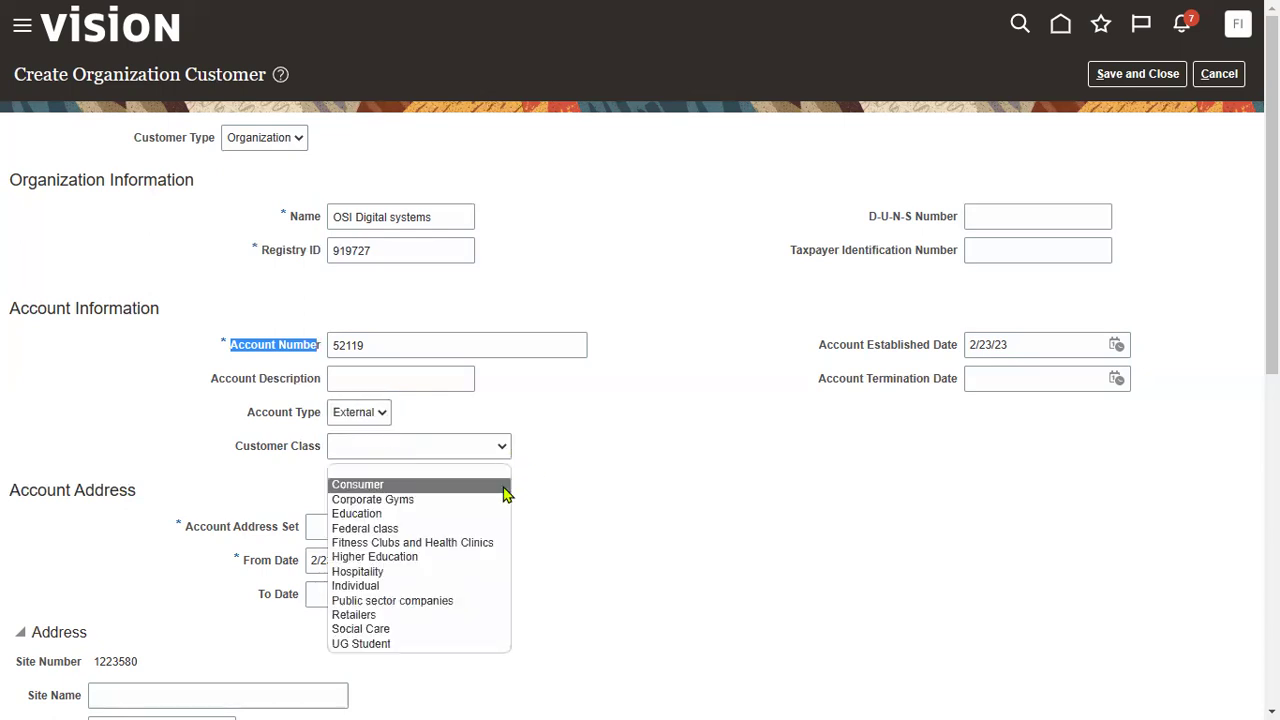
pyautogui.click(489, 602)
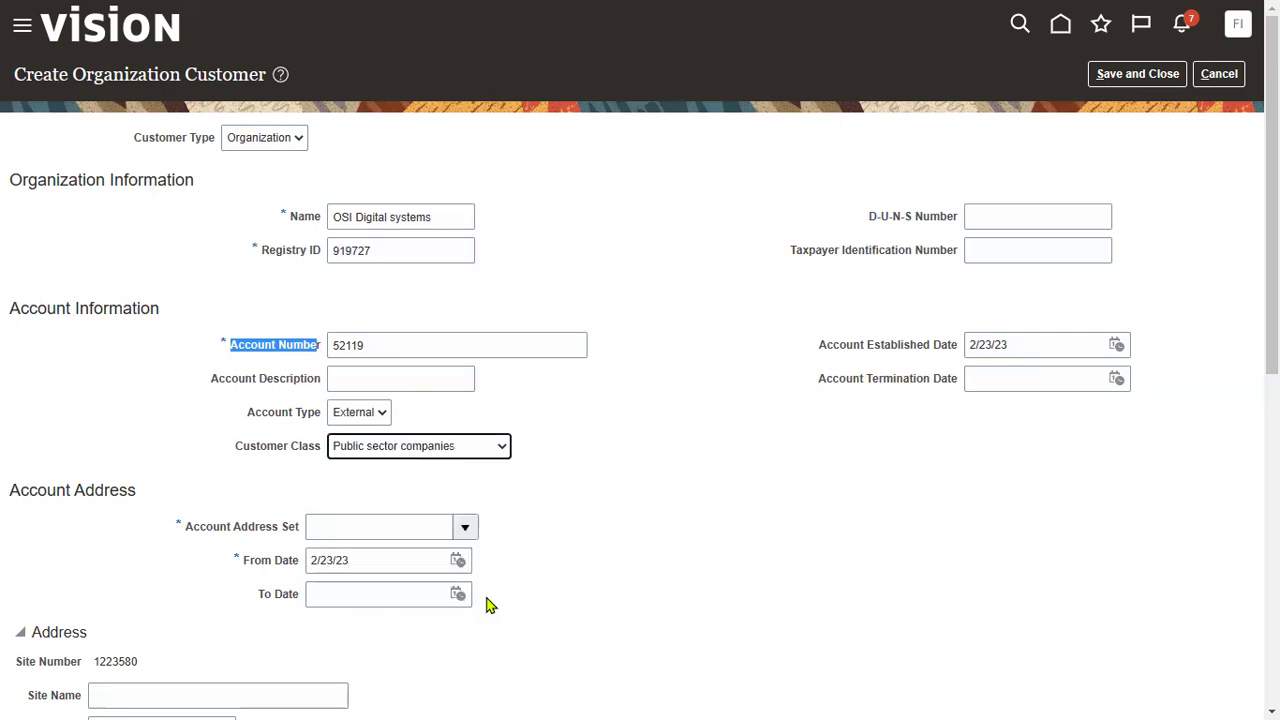
pyautogui.click(630, 517)
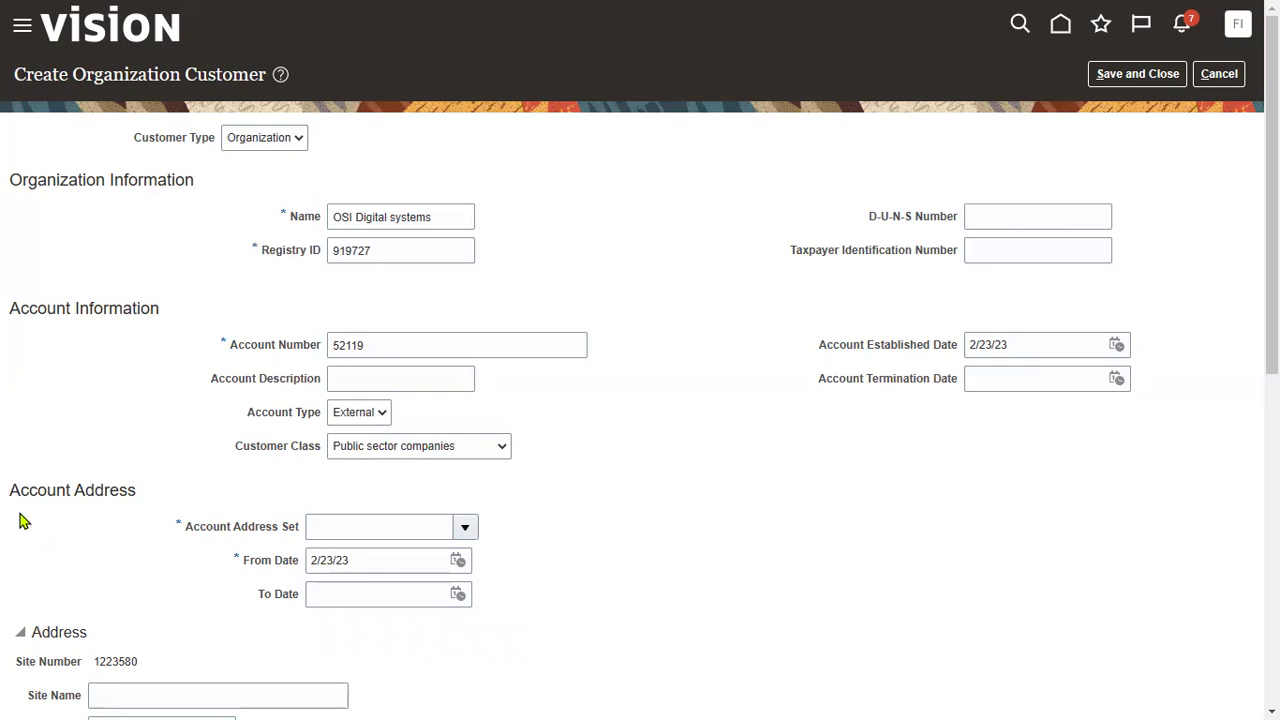
# Highlight the Account Address heading and the Set label, switch to Excel, and open the Financial Demos workbook
pyautogui.moveTo(12, 490); pyautogui.dragTo(160, 492)
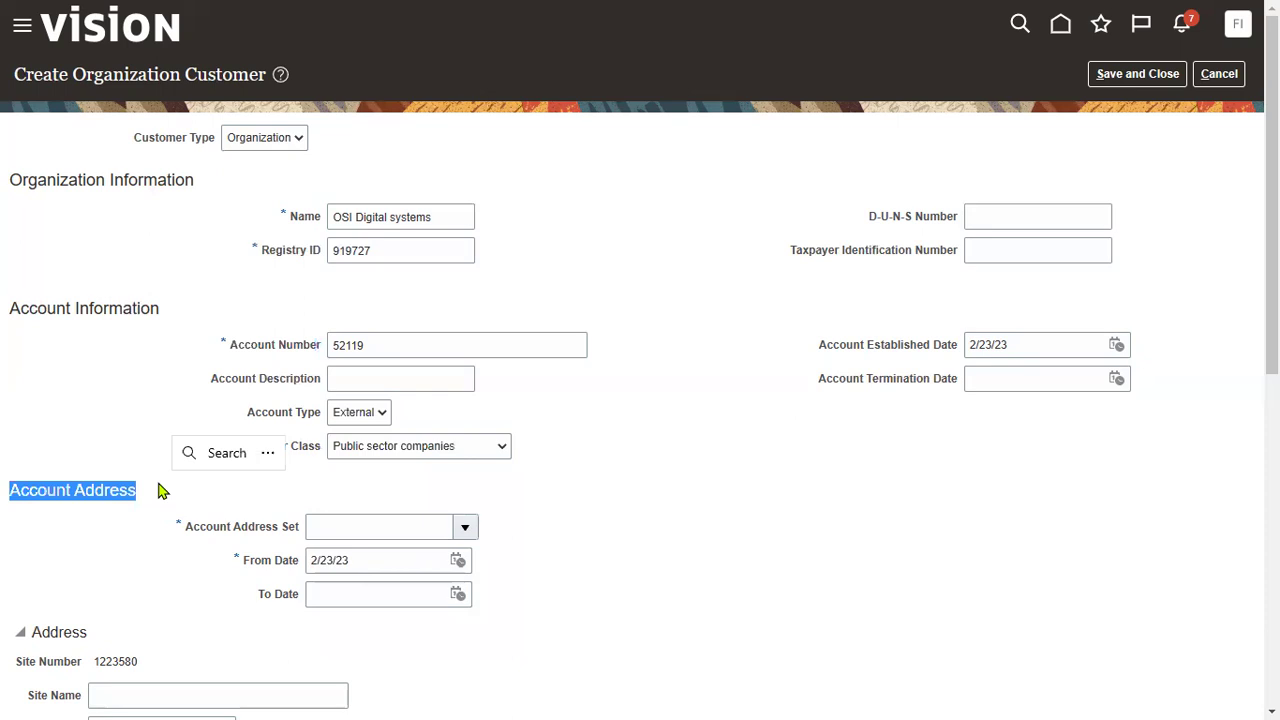
pyautogui.moveTo(282, 532); pyautogui.dragTo(298, 535)
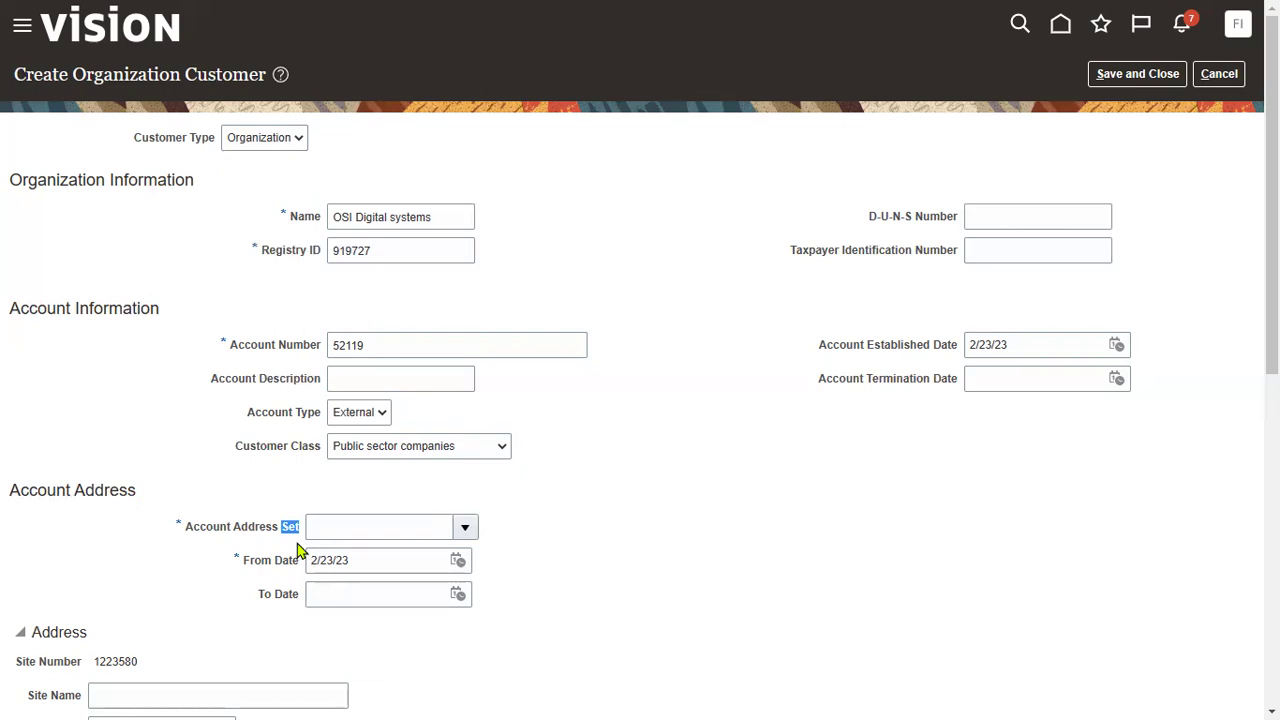
pyautogui.hotkey('alt', 'Tab')
pyautogui.press('Tab')
pyautogui.press('Tab')
pyautogui.press('Tab')
pyautogui.press('Tab')
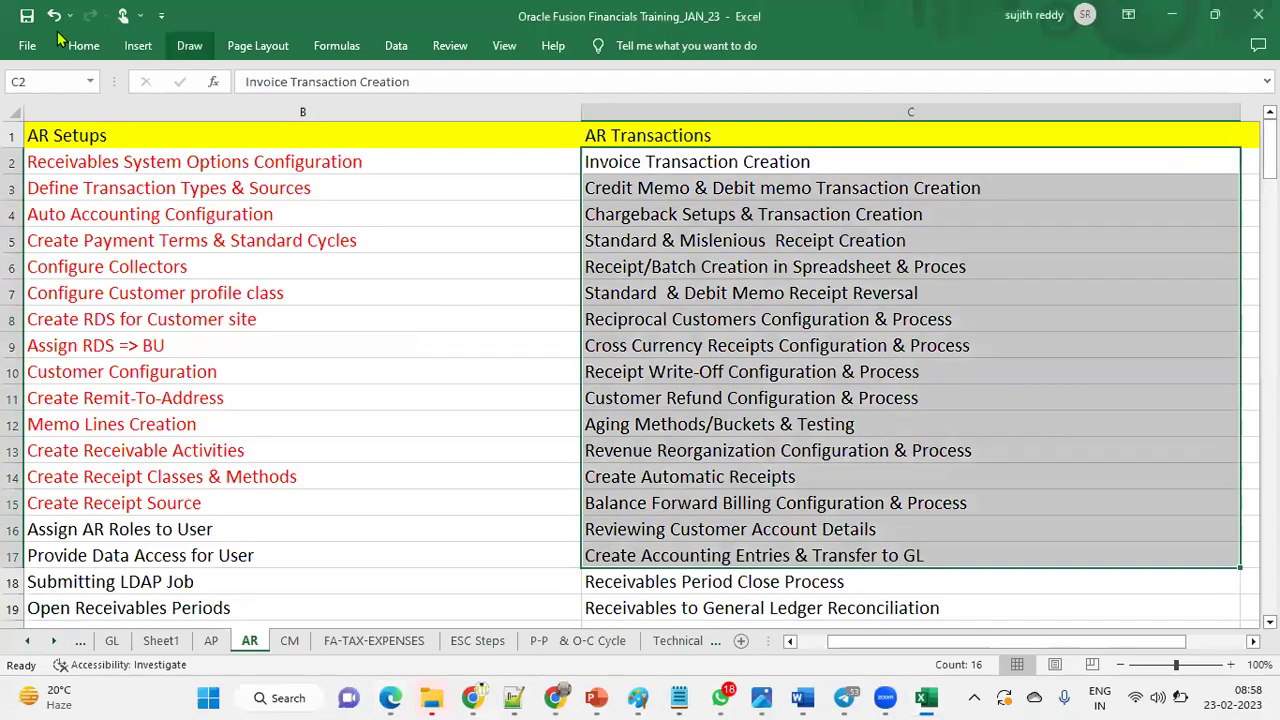
pyautogui.click(25, 46)
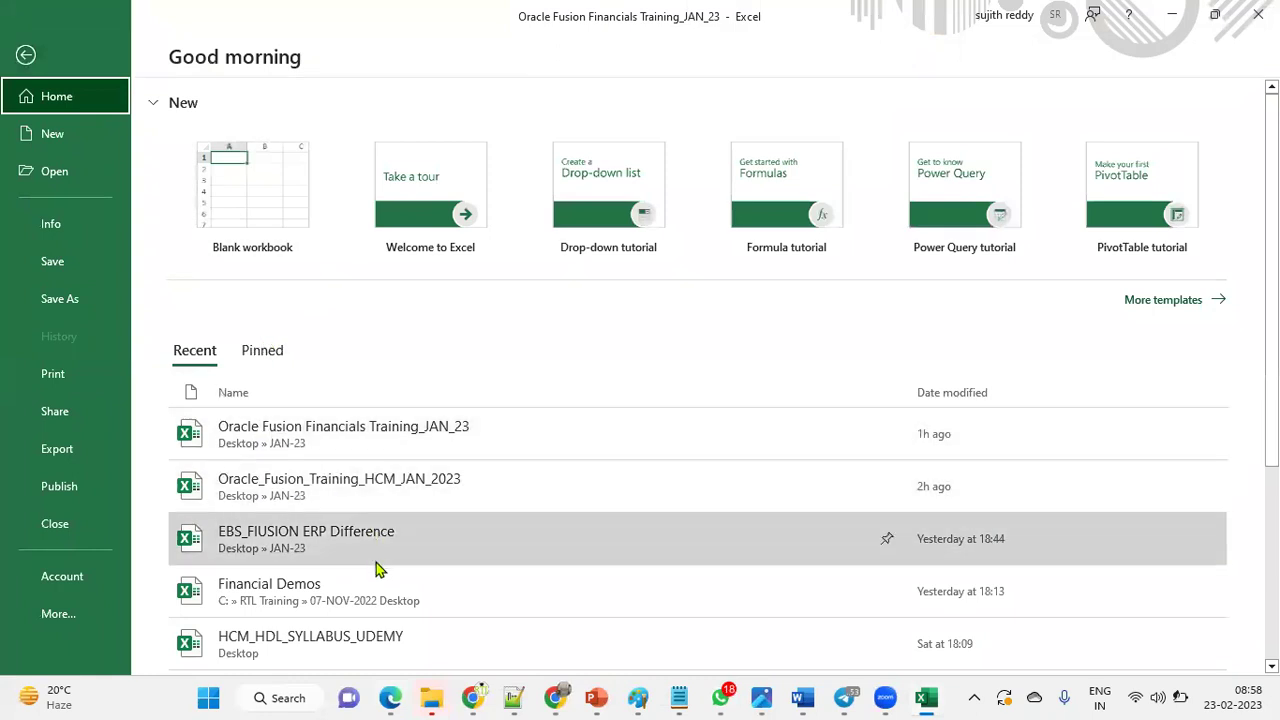
pyautogui.press('Escape')
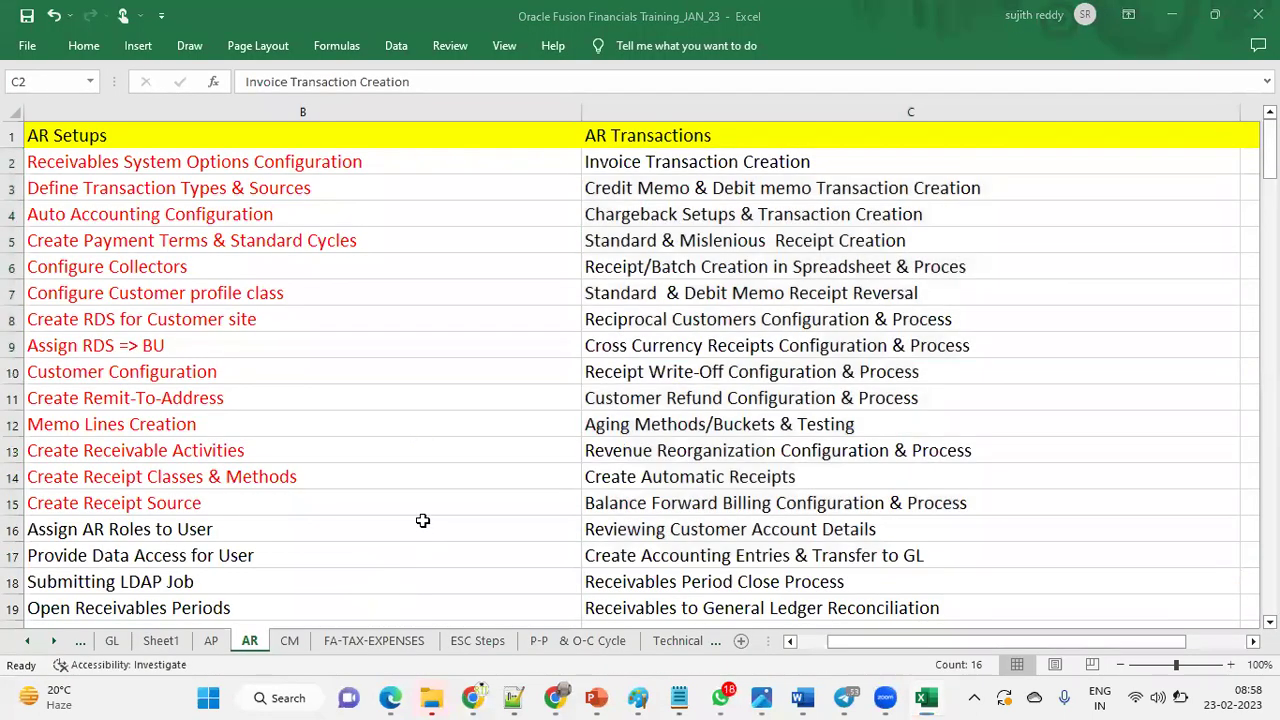
pyautogui.scroll(-4, 430, 453)
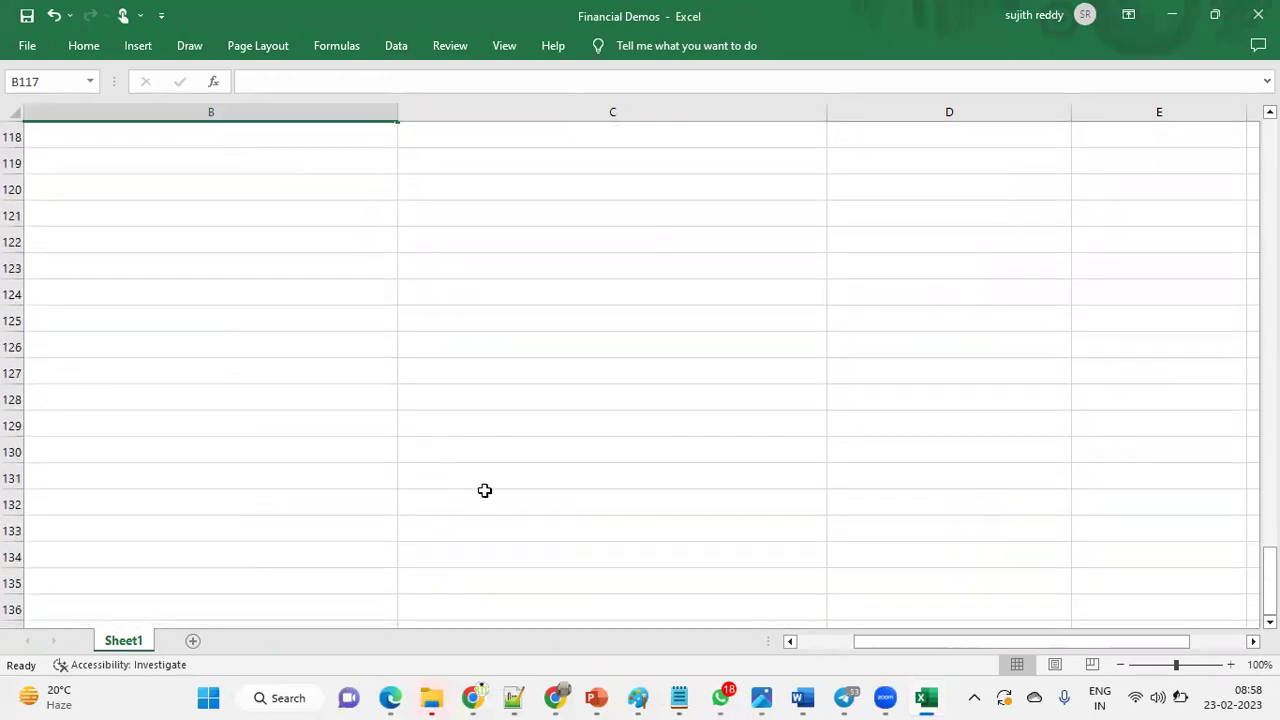
# Add a new sheet to the Financial Demos workbook and set the font size of all its cells to 12
pyautogui.click(193, 641)
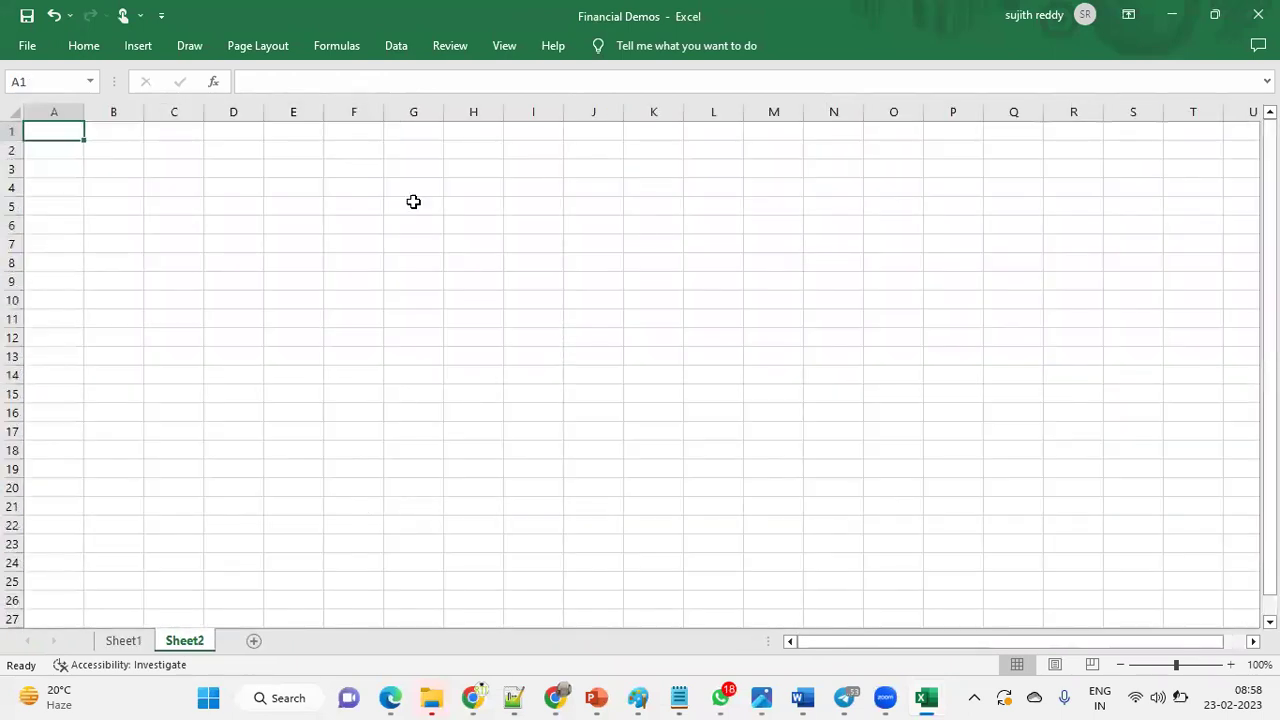
pyautogui.hotkey('ctrl', 'a')
pyautogui.click(98, 46)
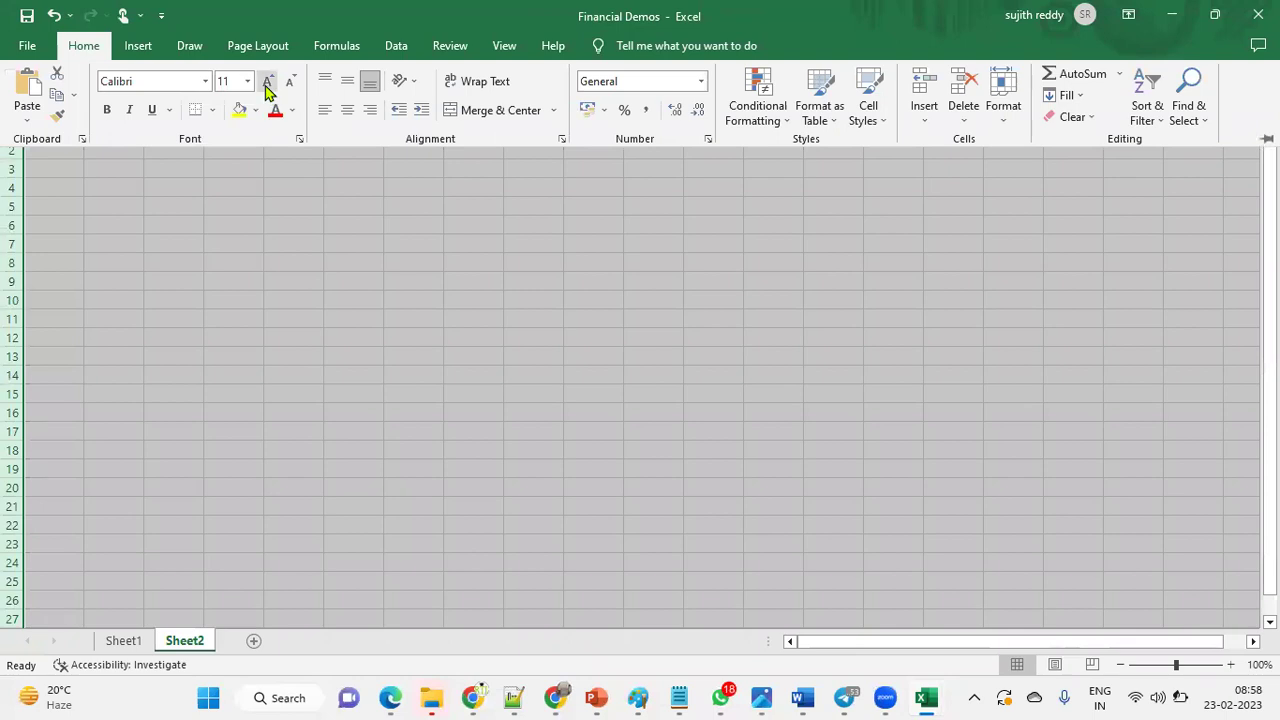
pyautogui.click(294, 246)
pyautogui.click(295, 231)
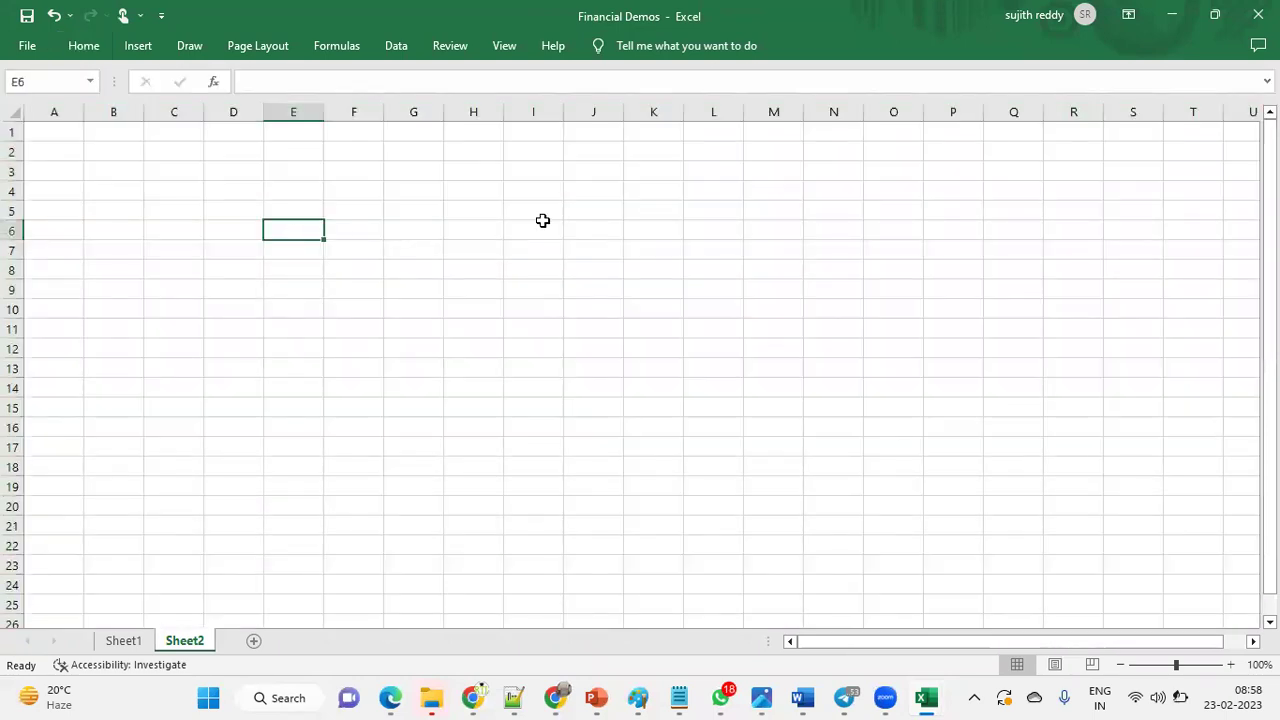
# Enter "Customer" in cell E6, "BU!" in G6 and "BU2" in G7
pyautogui.write('Customer')
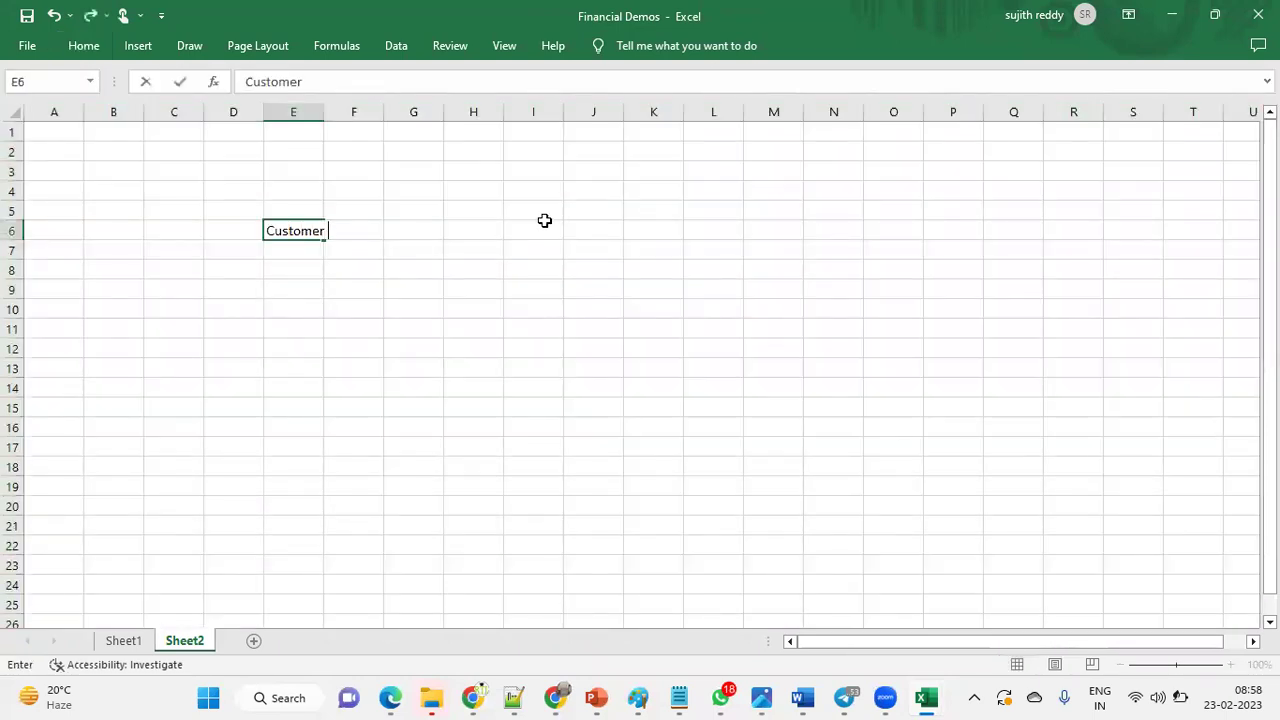
pyautogui.press('Tab')
pyautogui.press('Right')
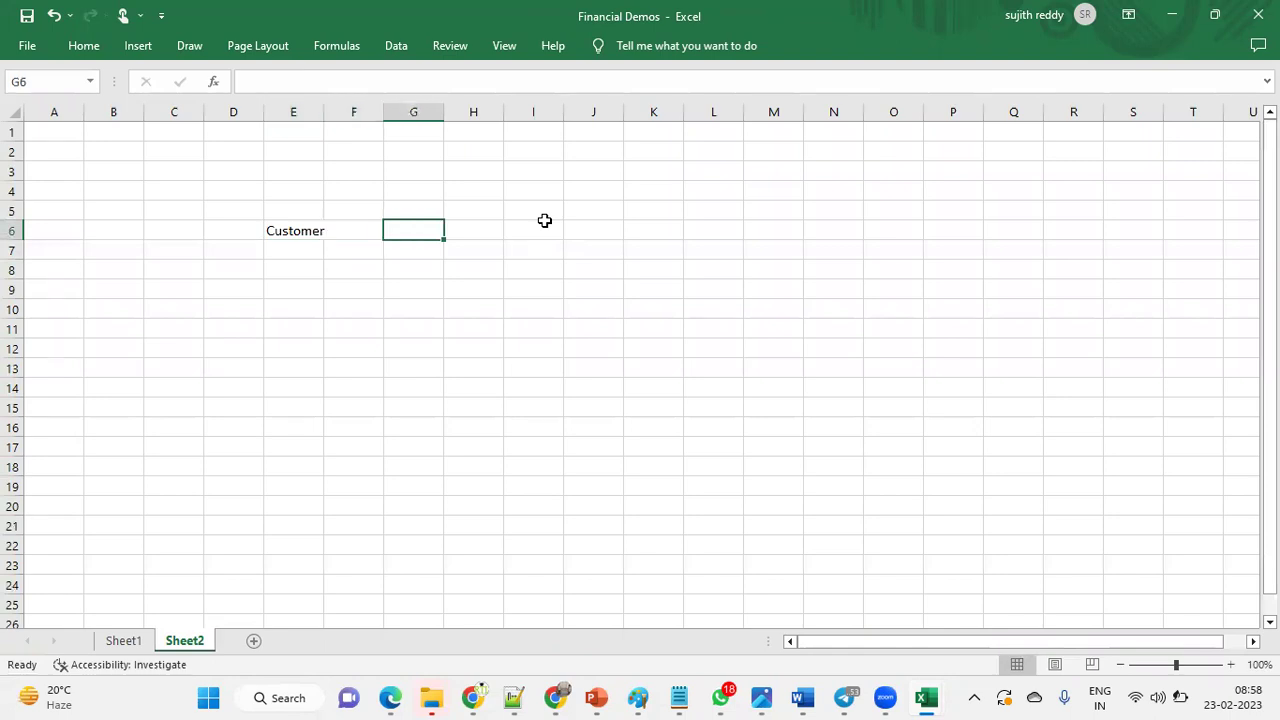
pyautogui.write('BU!')
pyautogui.press('Return')
pyautogui.press('Right')
pyautogui.press('Right')
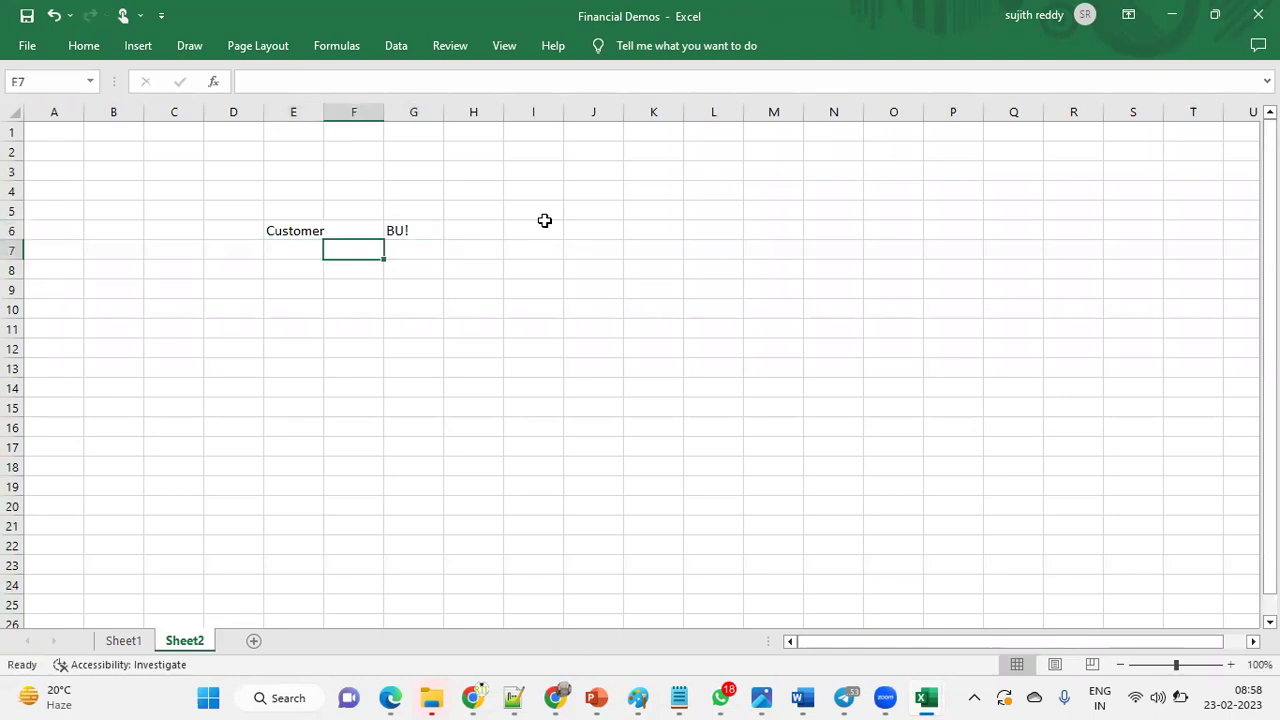
pyautogui.write('BU2')
pyautogui.press('Return')
# Continue the business unit list with "BU3" in cell G8 and "BU4" in G9, clearing the stray character from F8
pyautogui.press('Right')
pyautogui.write('`')
pyautogui.press('Right')
pyautogui.press('BackSpace')
pyautogui.press('Left')
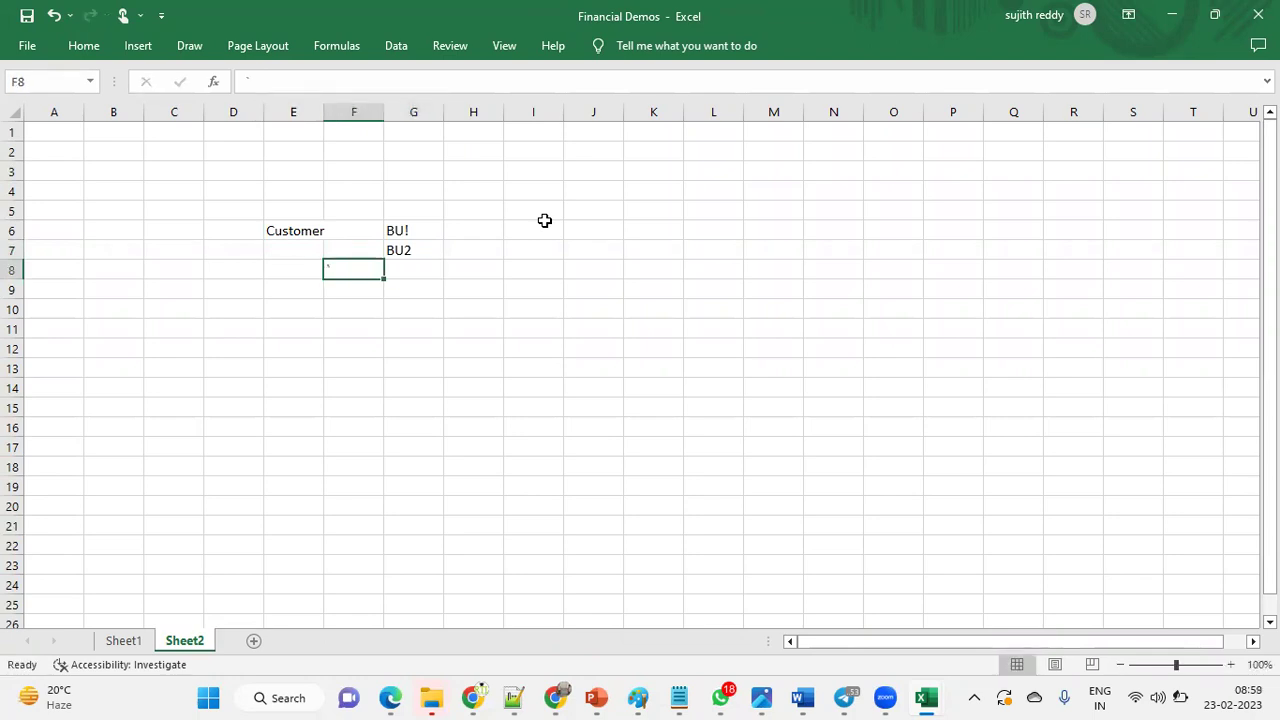
pyautogui.press('Delete')
pyautogui.press('Right')
pyautogui.write('BU')
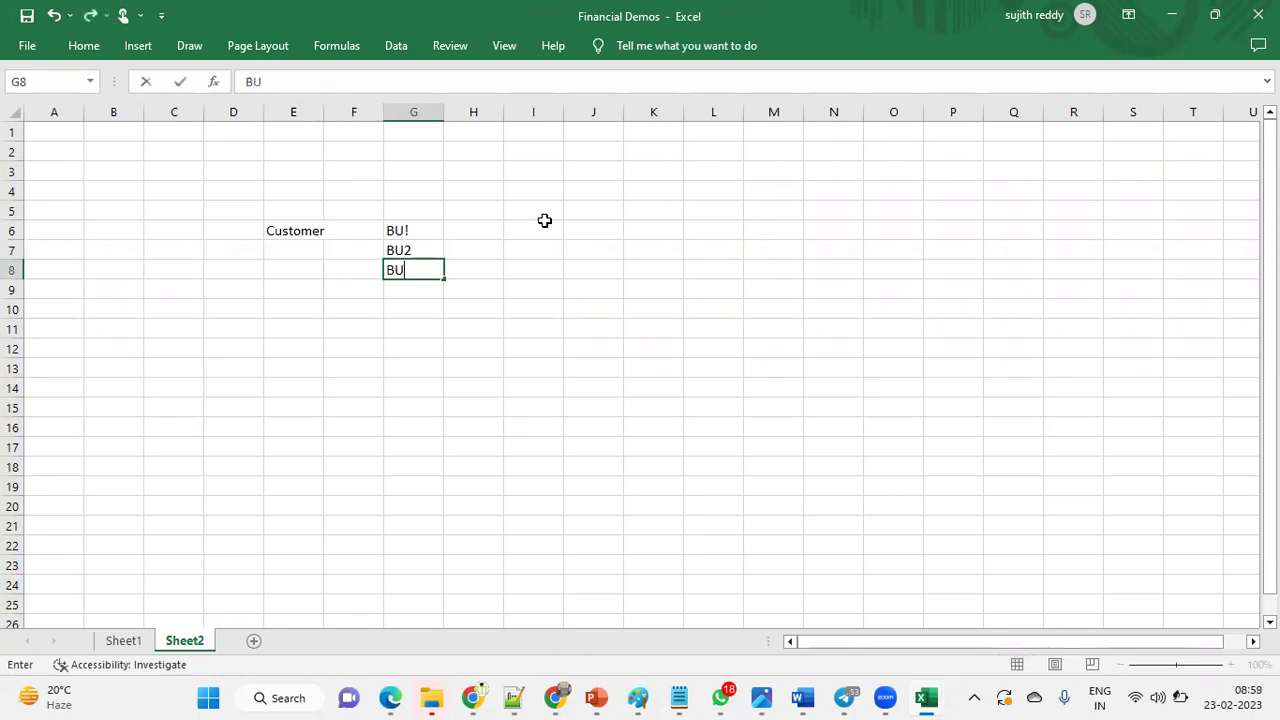
pyautogui.write('#3')
pyautogui.press('Return')
pyautogui.press('Right')
pyautogui.press('Right')
pyautogui.write('BU4')
pyautogui.press('Return')
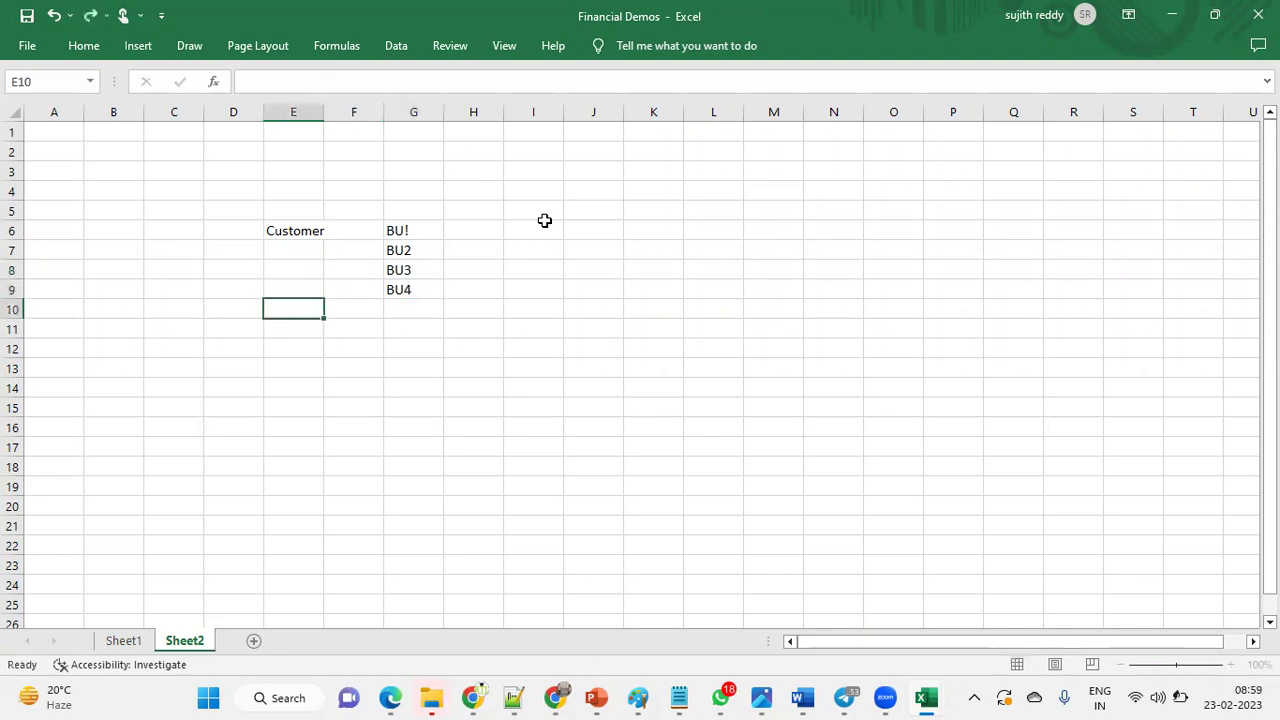
# Widen columns E and F, and enter "RDS" in cell F5 between the customer and the business units
pyautogui.click(420, 236)
pyautogui.click(306, 226)
pyautogui.moveTo(319, 111); pyautogui.dragTo(479, 111)
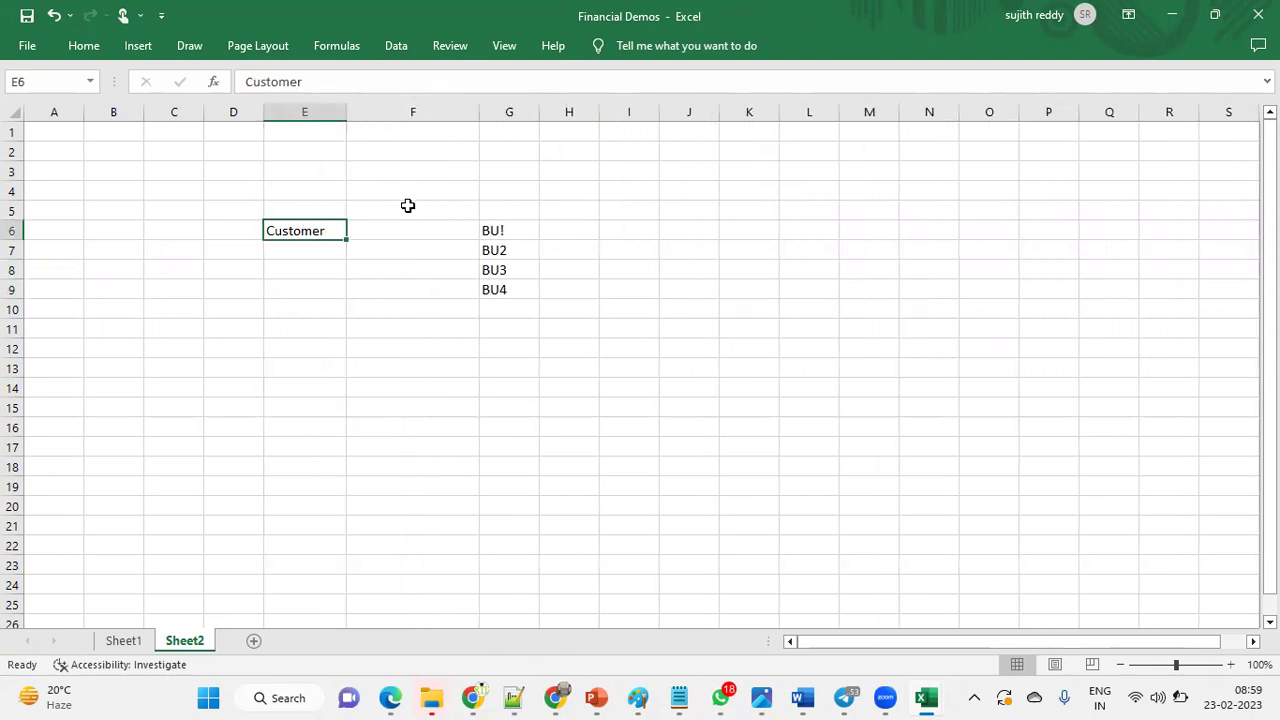
pyautogui.click(409, 210)
pyautogui.write('RDS')
pyautogui.click(406, 268)
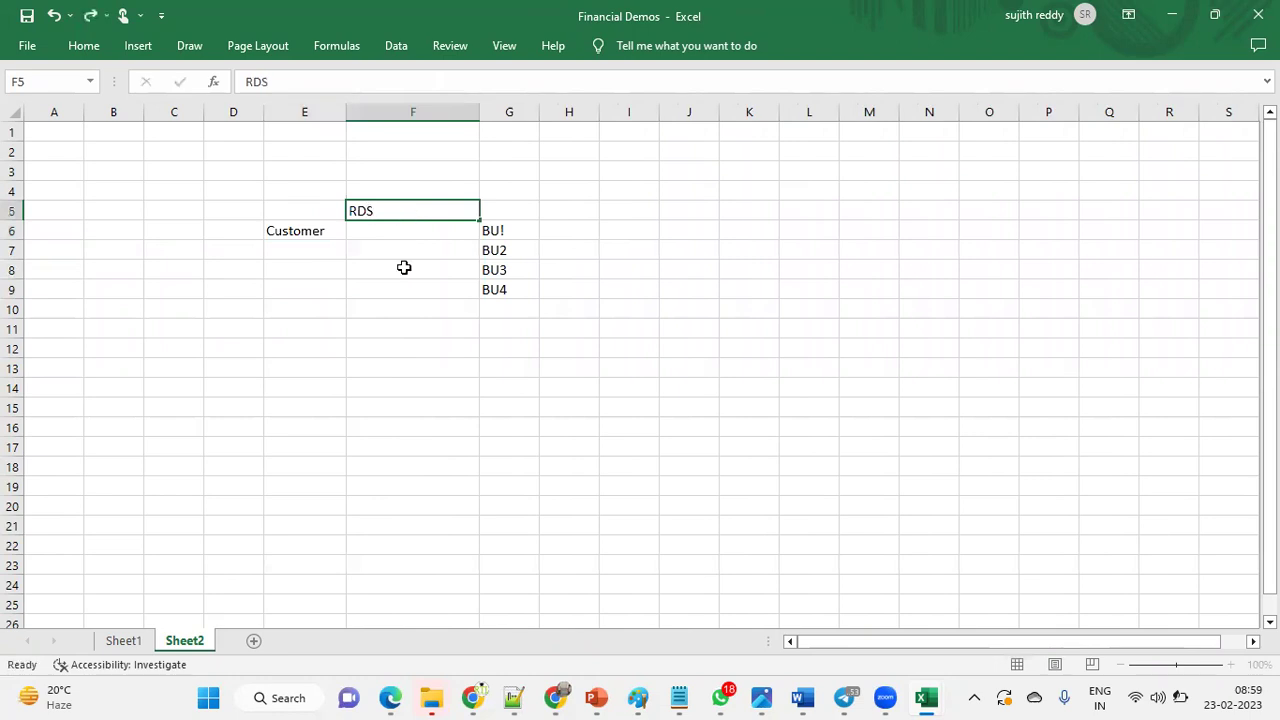
pyautogui.click(375, 212)
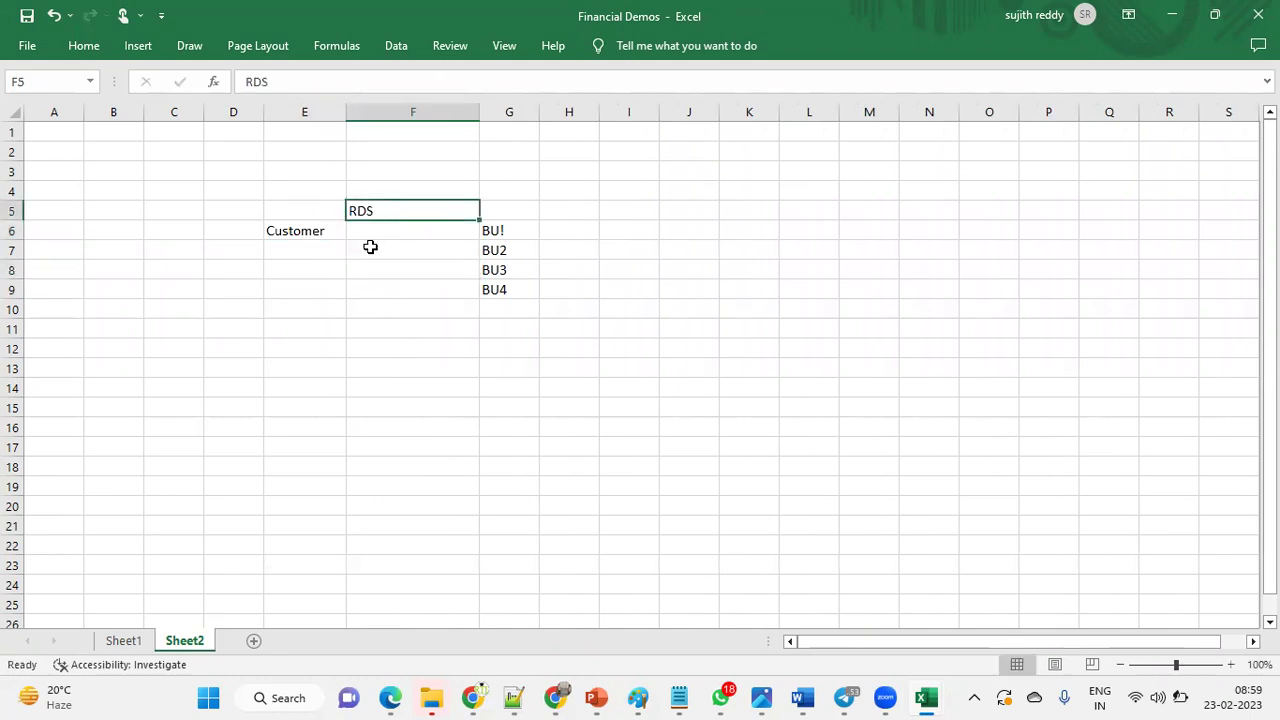
pyautogui.click(328, 231)
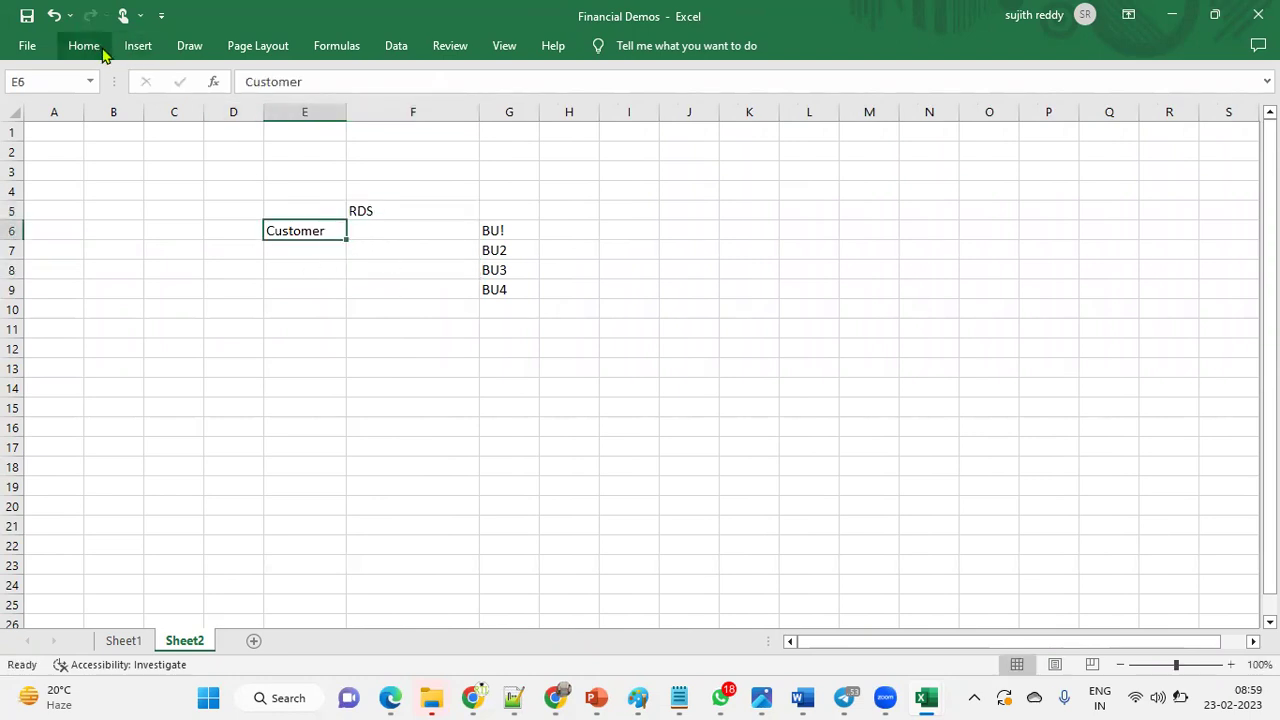
pyautogui.click(133, 50)
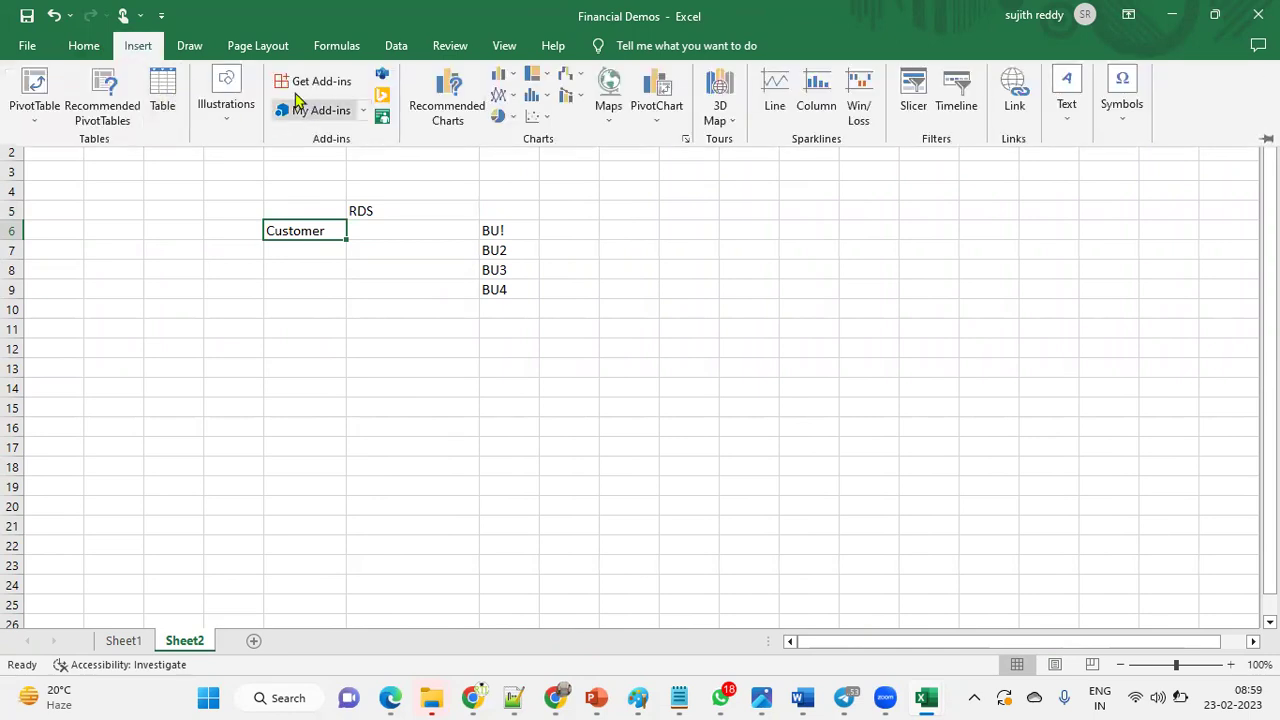
pyautogui.click(88, 50)
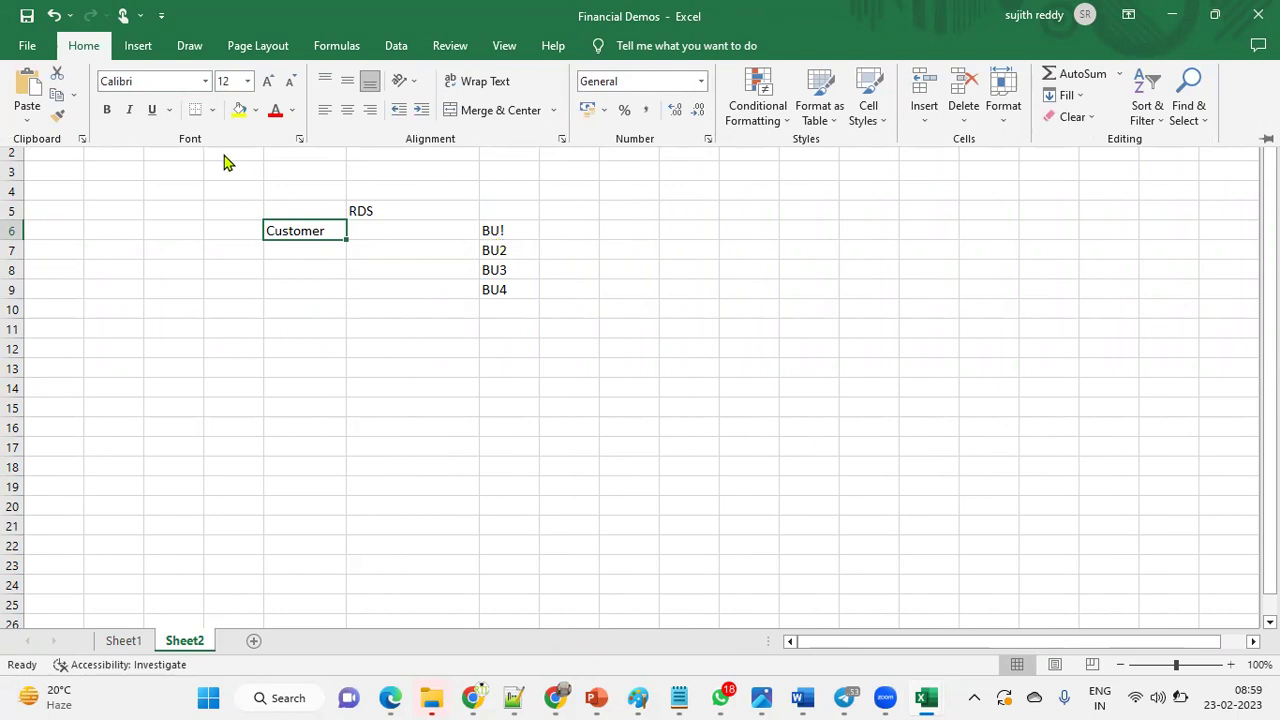
pyautogui.click(190, 46)
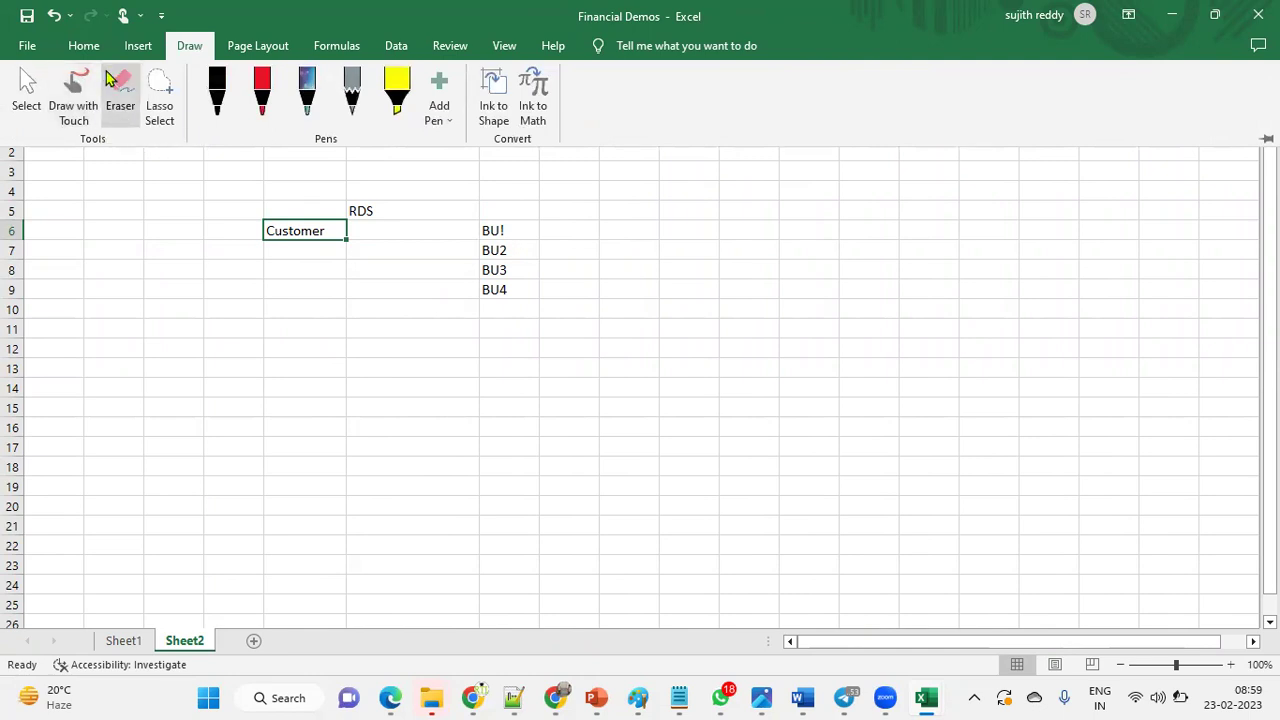
pyautogui.click(86, 46)
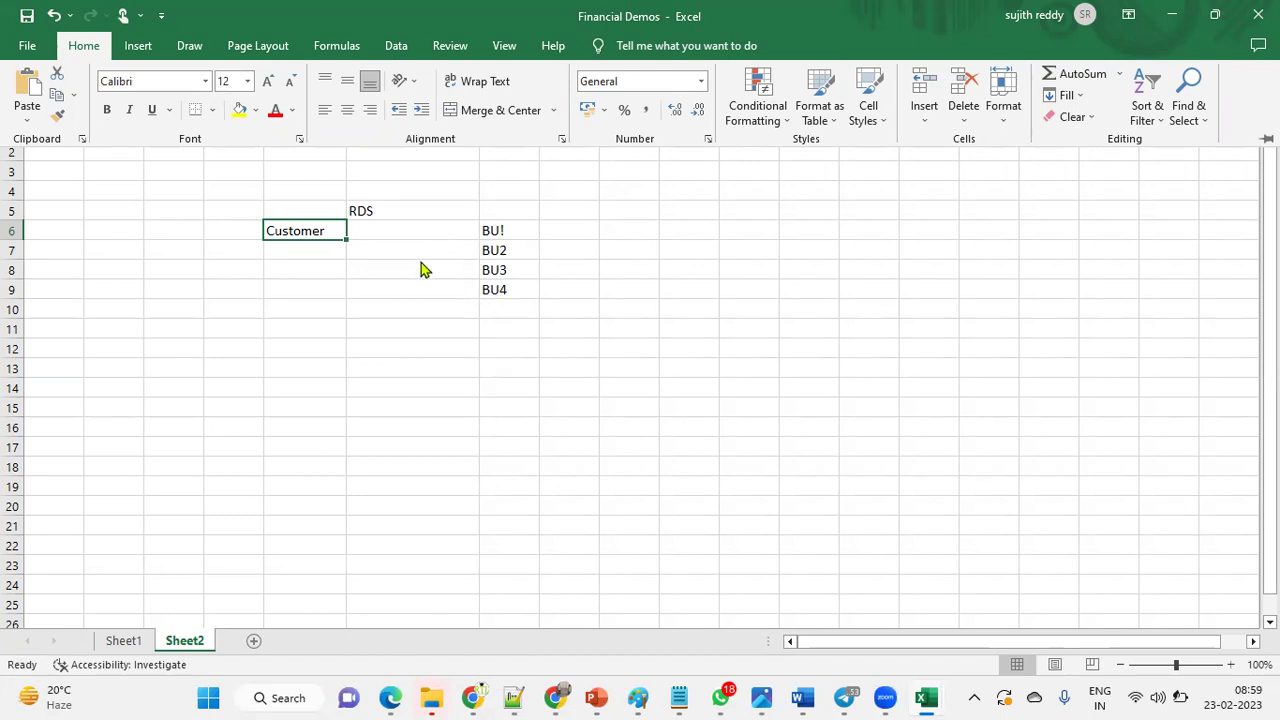
pyautogui.click(152, 54)
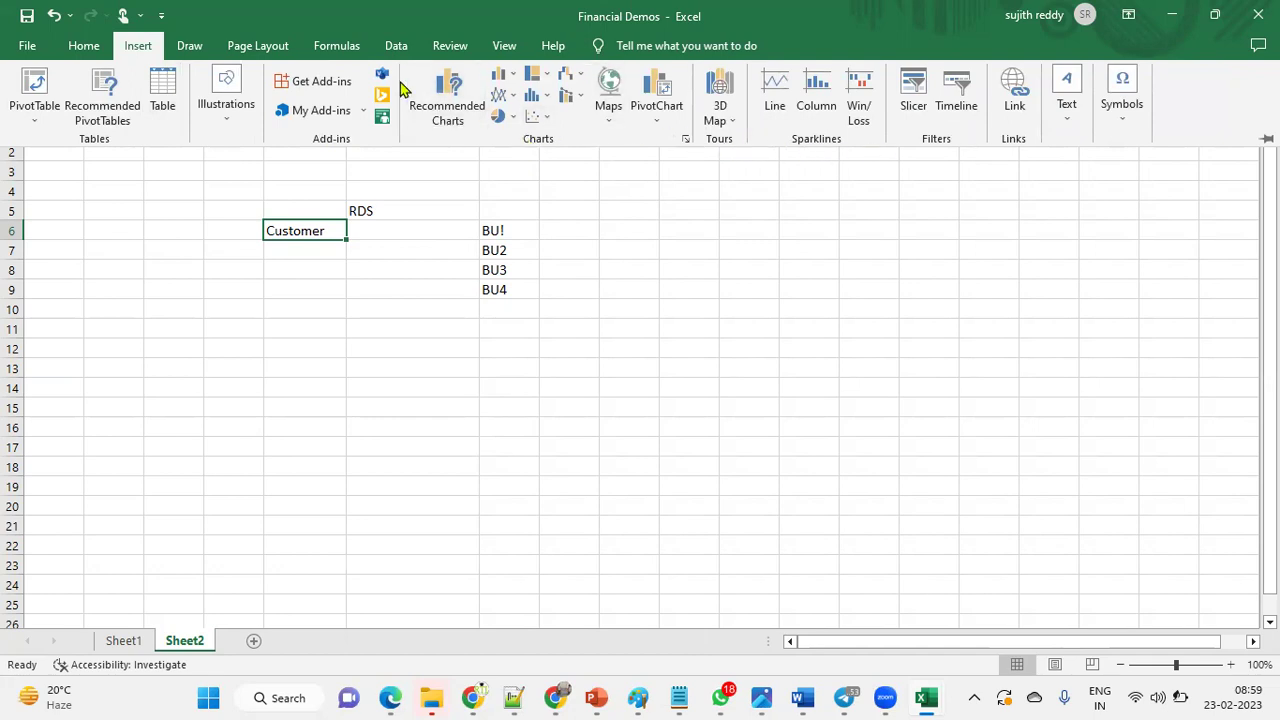
pyautogui.scroll(-1, 400, 86)
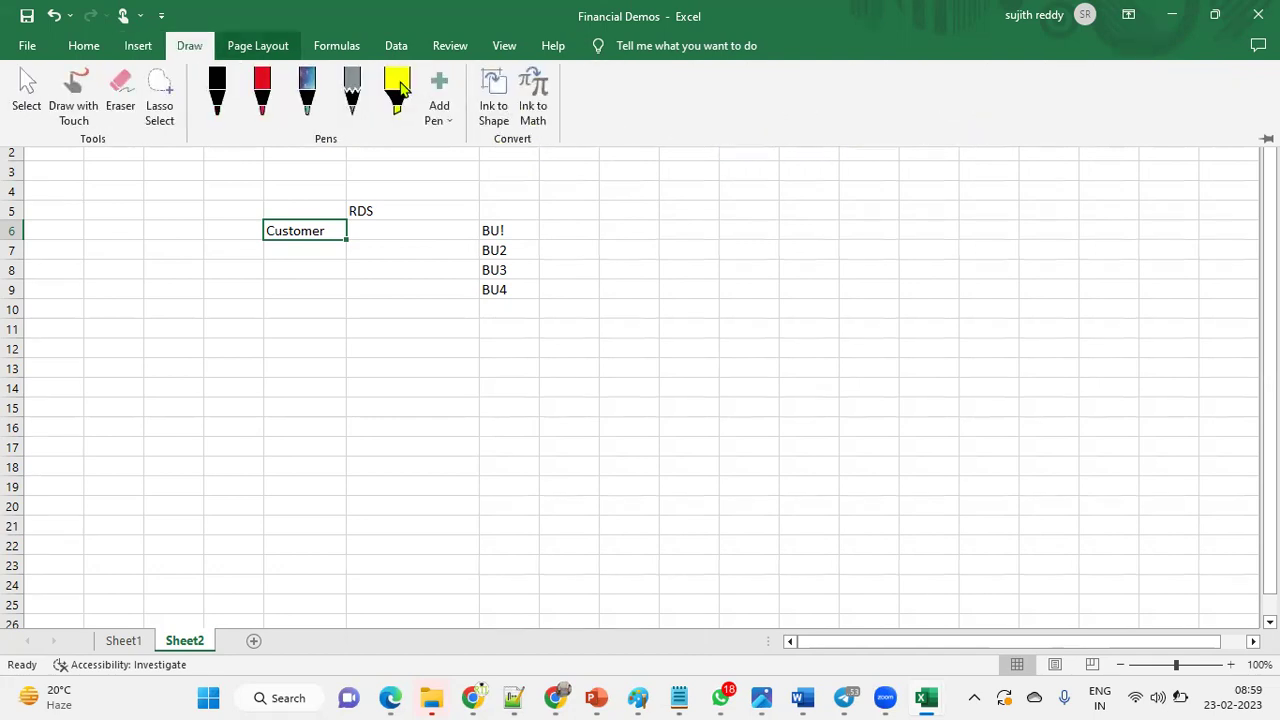
pyautogui.scroll(-1, 400, 88)
pyautogui.scroll(-1, 400, 88)
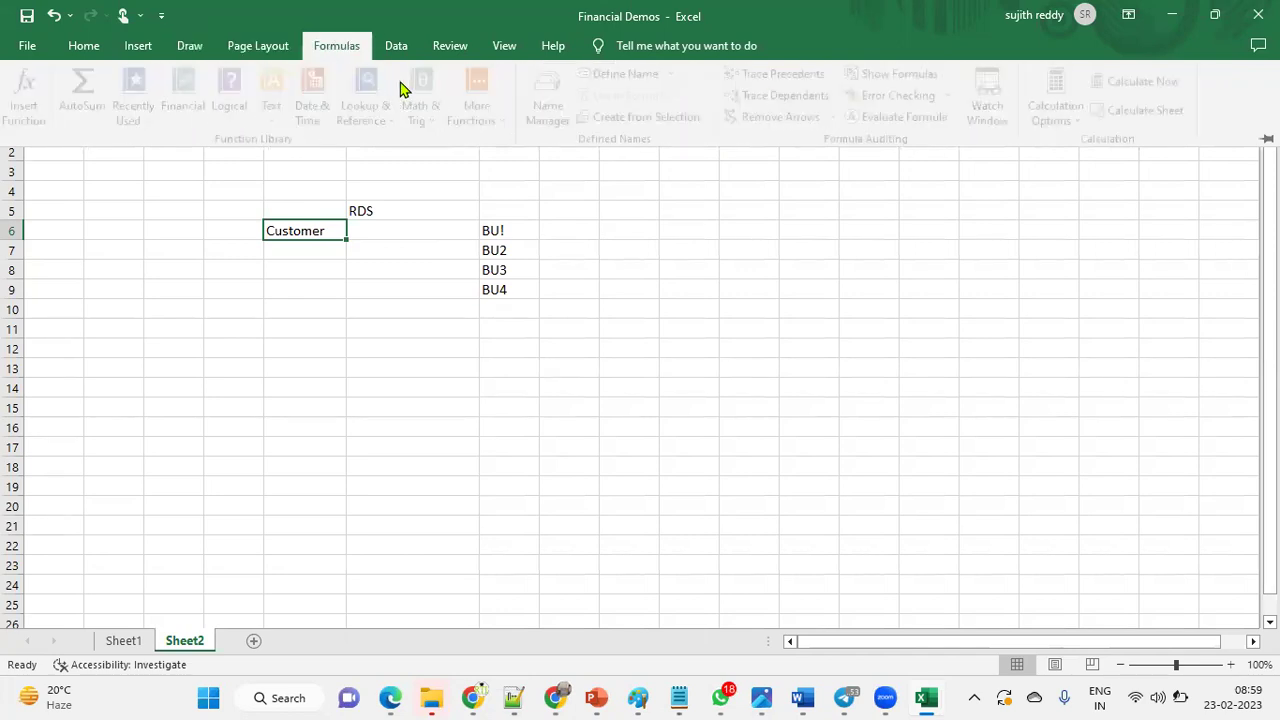
pyautogui.scroll(-1, 400, 88)
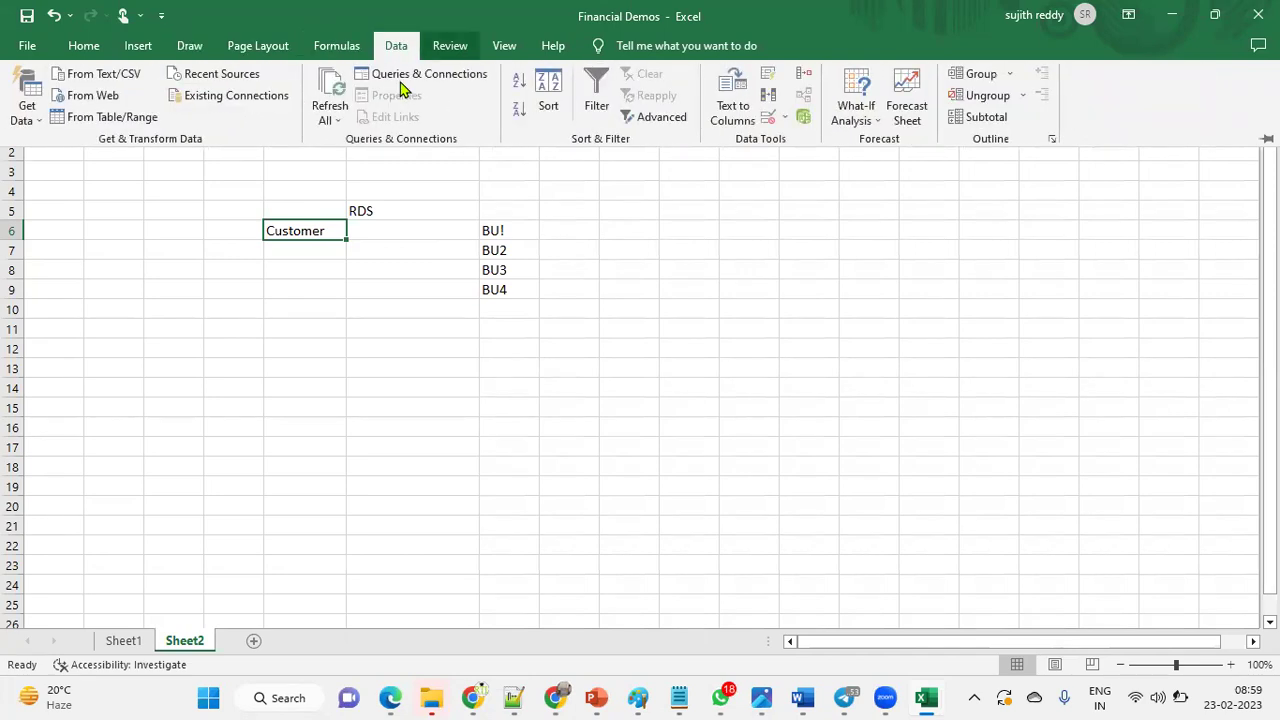
pyautogui.scroll(-1, 400, 88)
pyautogui.click(48, 47)
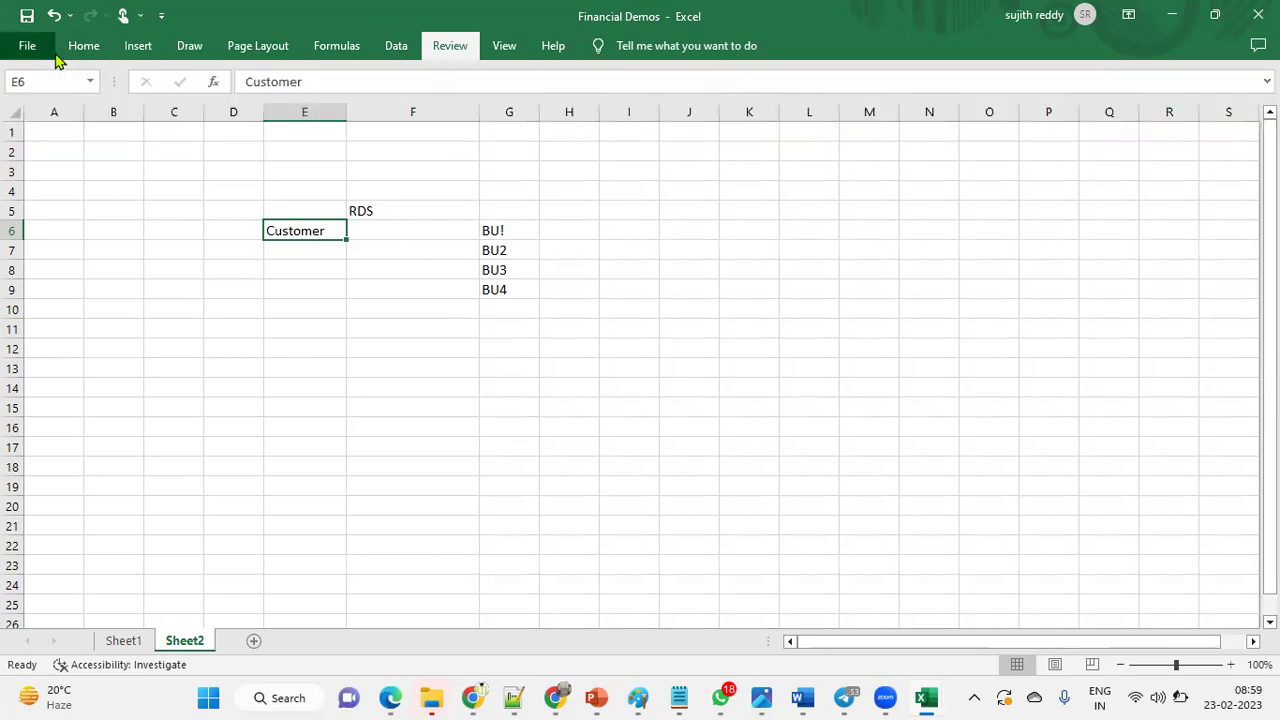
pyautogui.press('Escape')
pyautogui.click(89, 55)
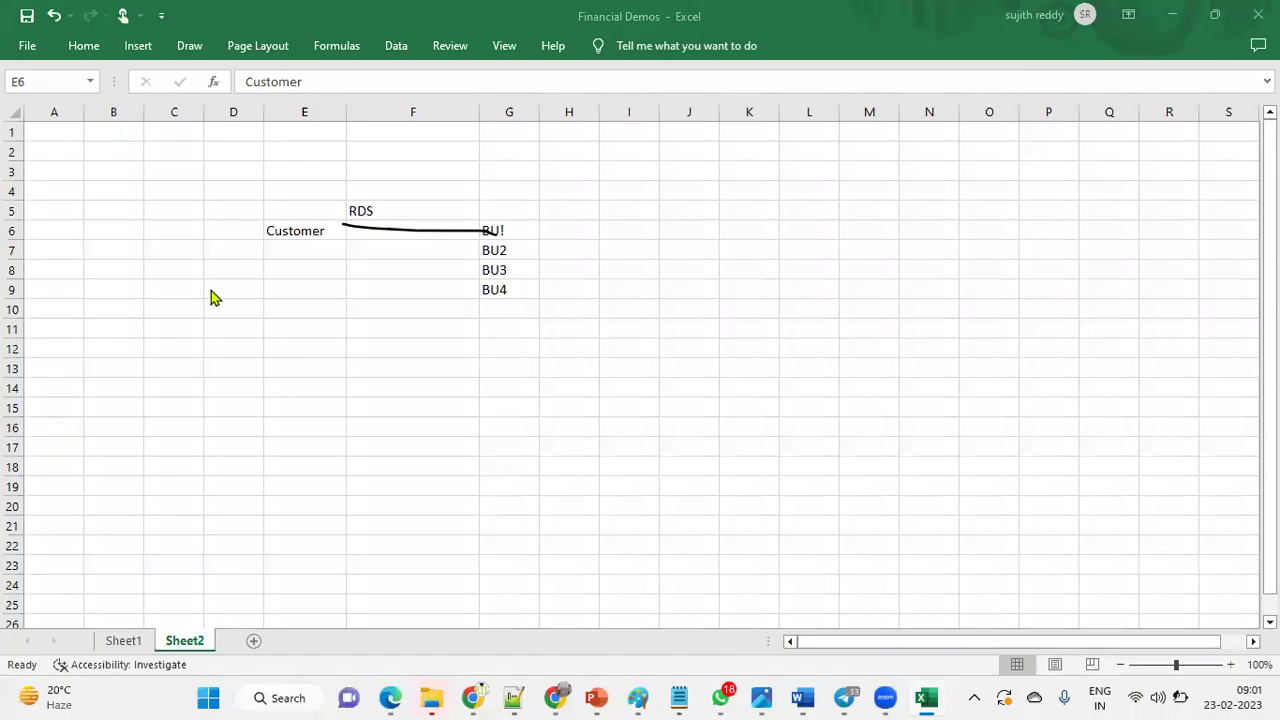
# Draw freehand black lines from the Customer cell to BU2, BU3 and BU4
pyautogui.click(343, 231)
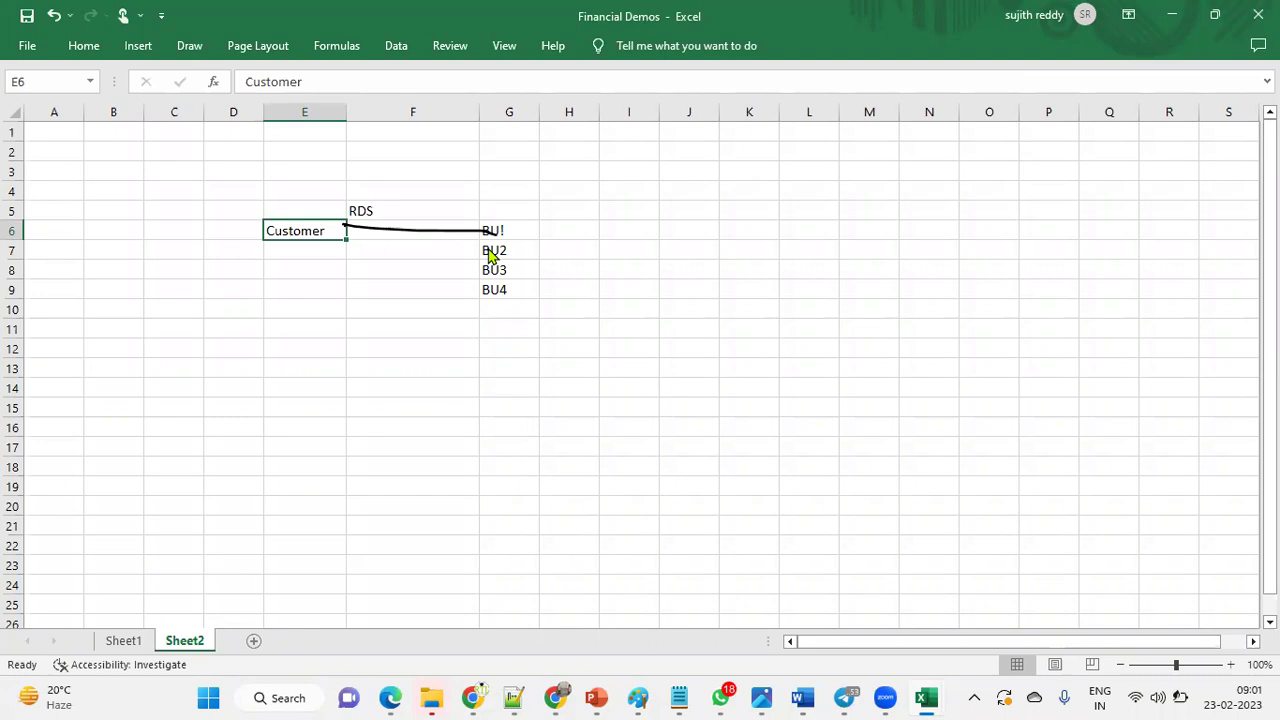
pyautogui.click(289, 330)
pyautogui.click(309, 326)
pyautogui.moveTo(342, 229); pyautogui.dragTo(476, 256)
pyautogui.moveTo(344, 229); pyautogui.dragTo(474, 273)
pyautogui.moveTo(342, 230); pyautogui.dragTo(482, 297)
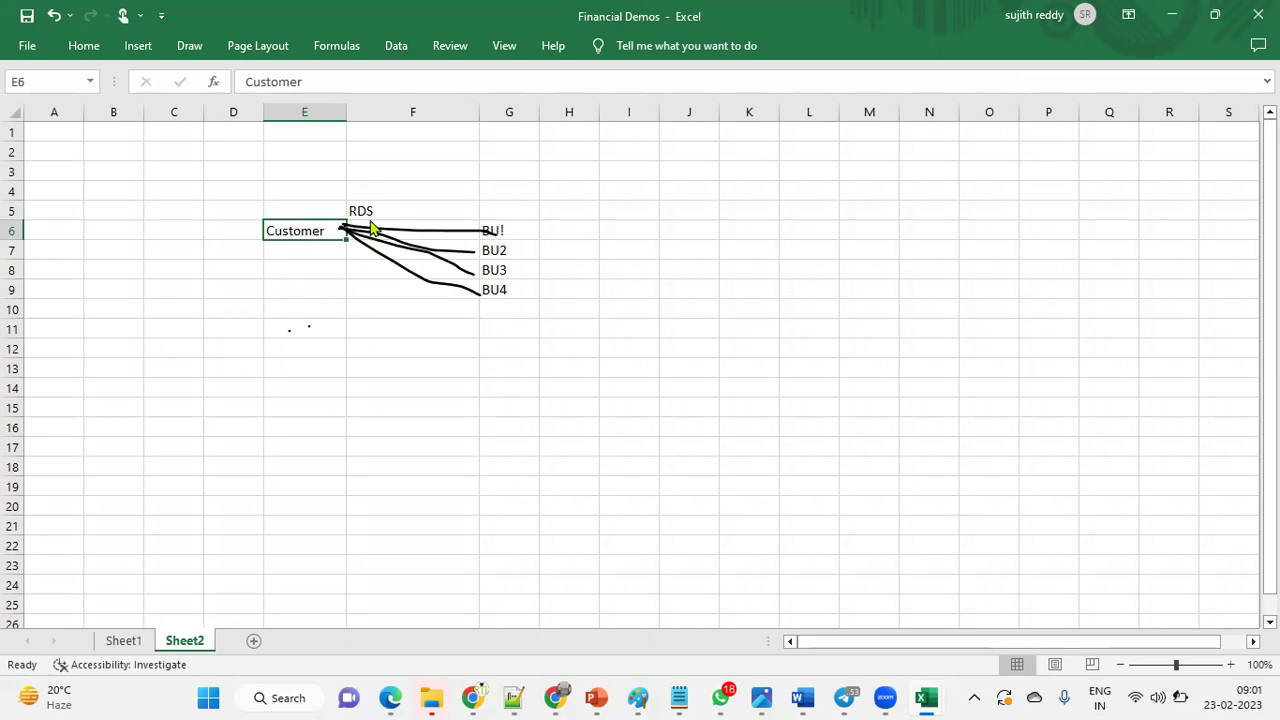
# Draw freehand black curves from the Customer cell to RDS and from RDS to the first business unit
pyautogui.moveTo(296, 226)
pyautogui.mouseDown()
pyautogui.moveTo(313, 202)
pyautogui.moveTo(350, 210)
pyautogui.moveTo(443, 174)
pyautogui.moveTo(490, 217)
pyautogui.mouseUp()
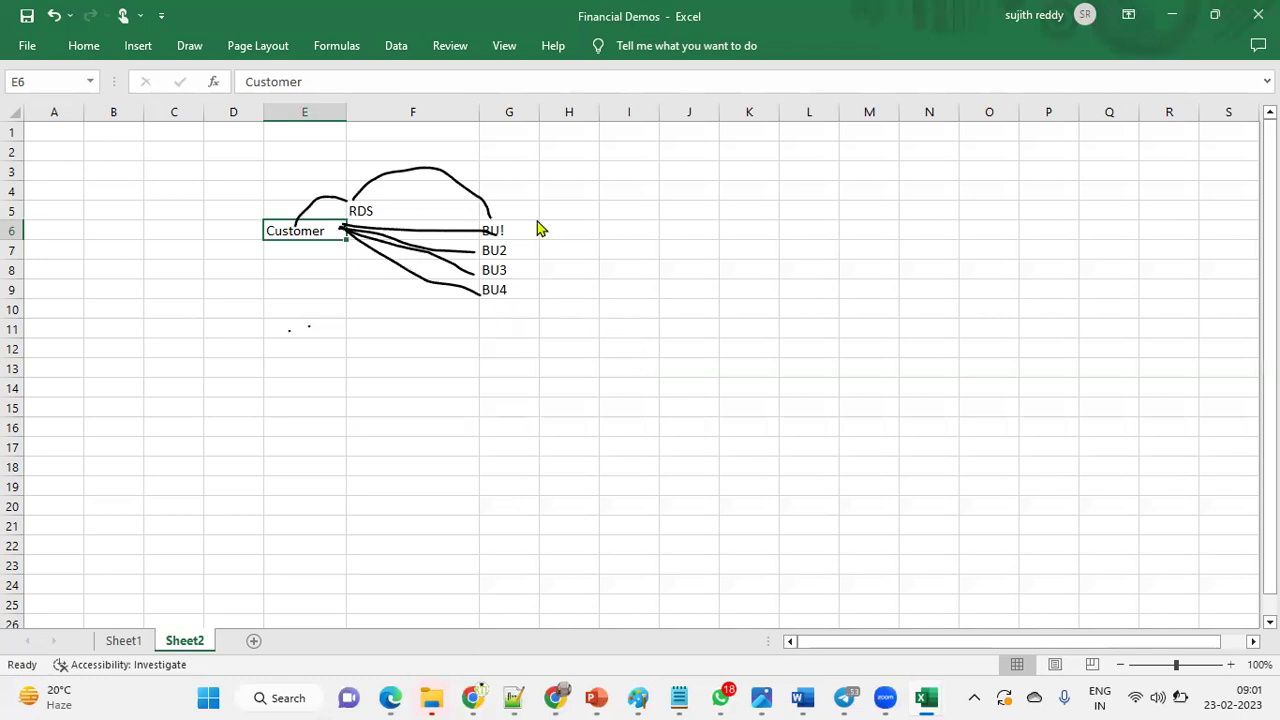
# Return from the Excel workbooks to the Oracle customer form and set the account address set to CUSTSITE
pyautogui.hotkey('alt', 'Tab')
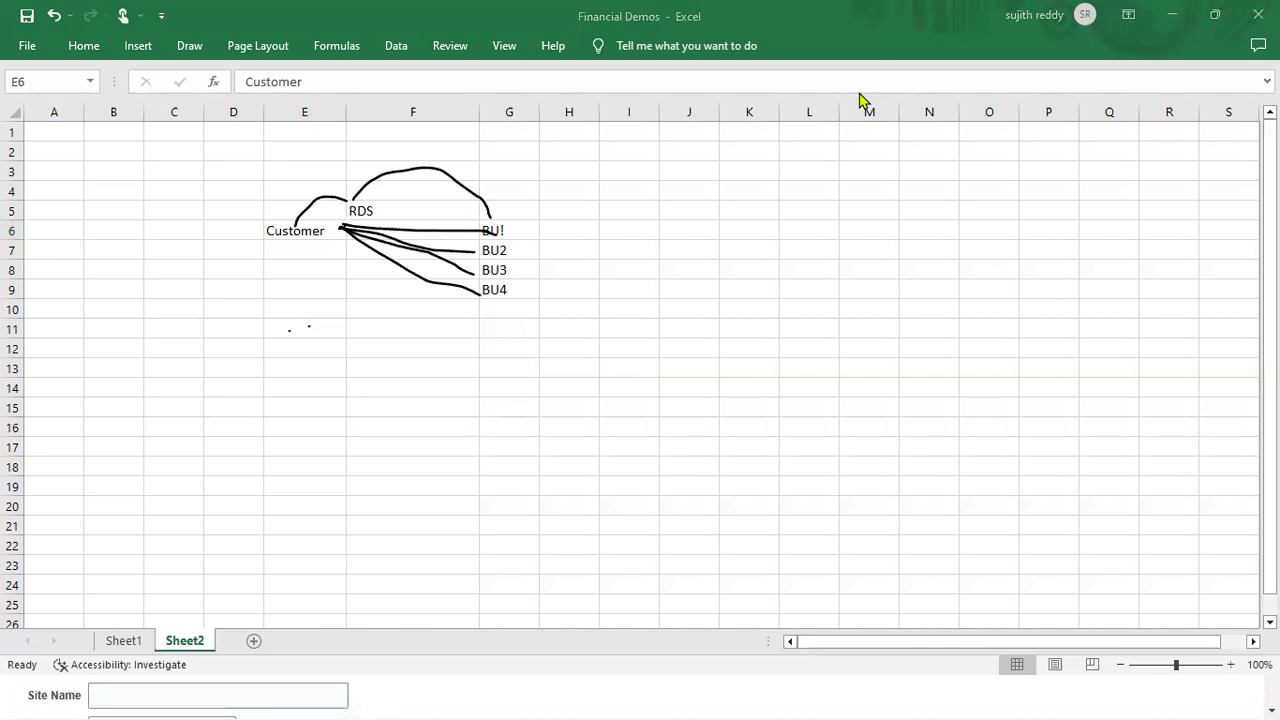
pyautogui.click(1171, 14)
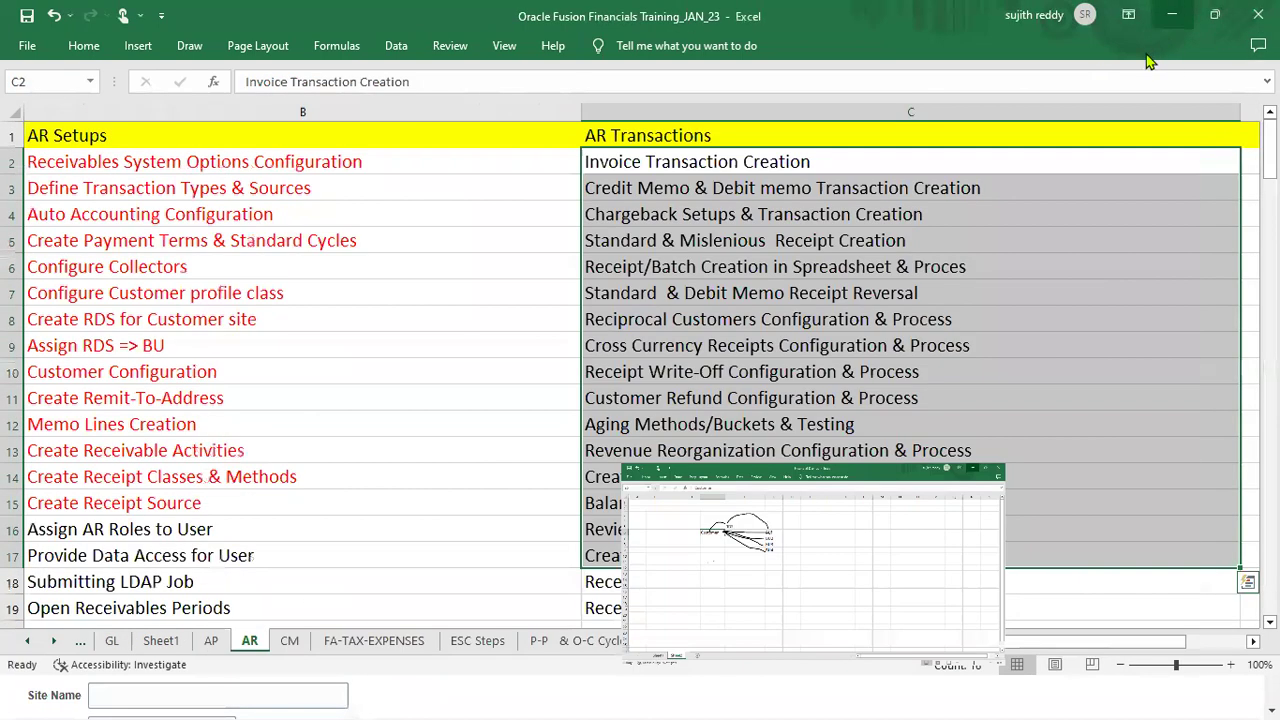
pyautogui.click(1176, 12)
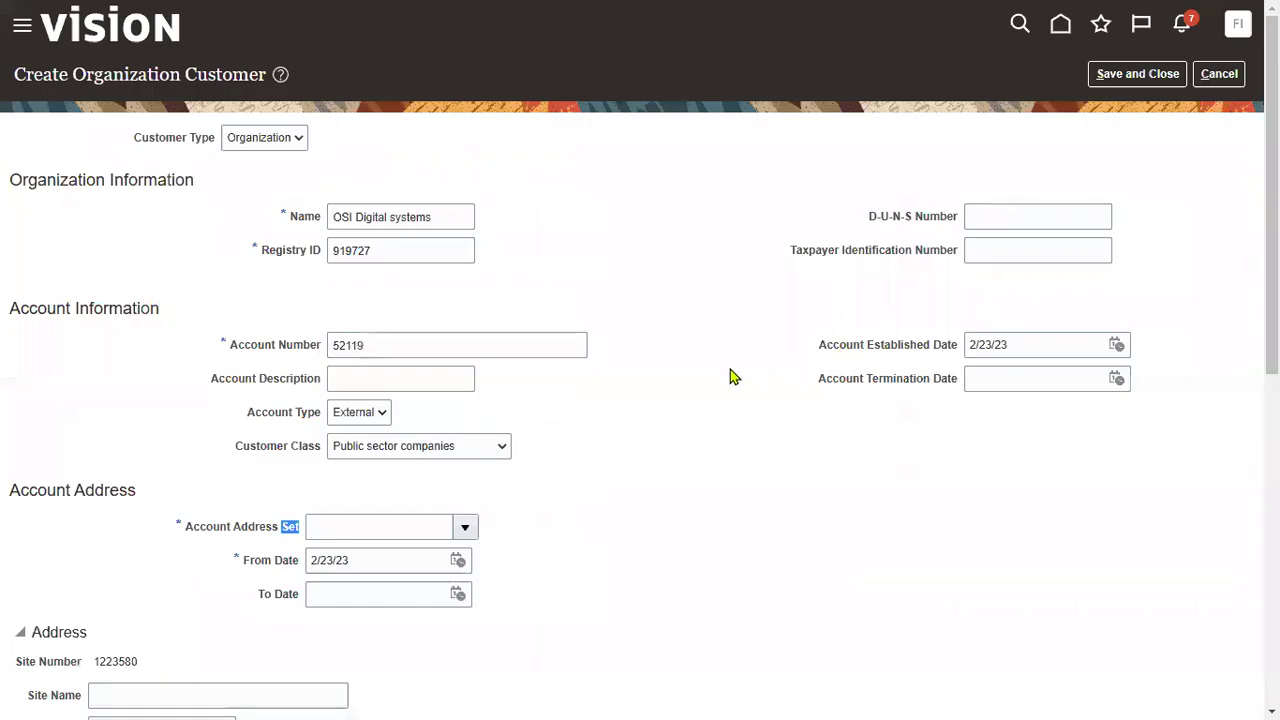
pyautogui.click(465, 530)
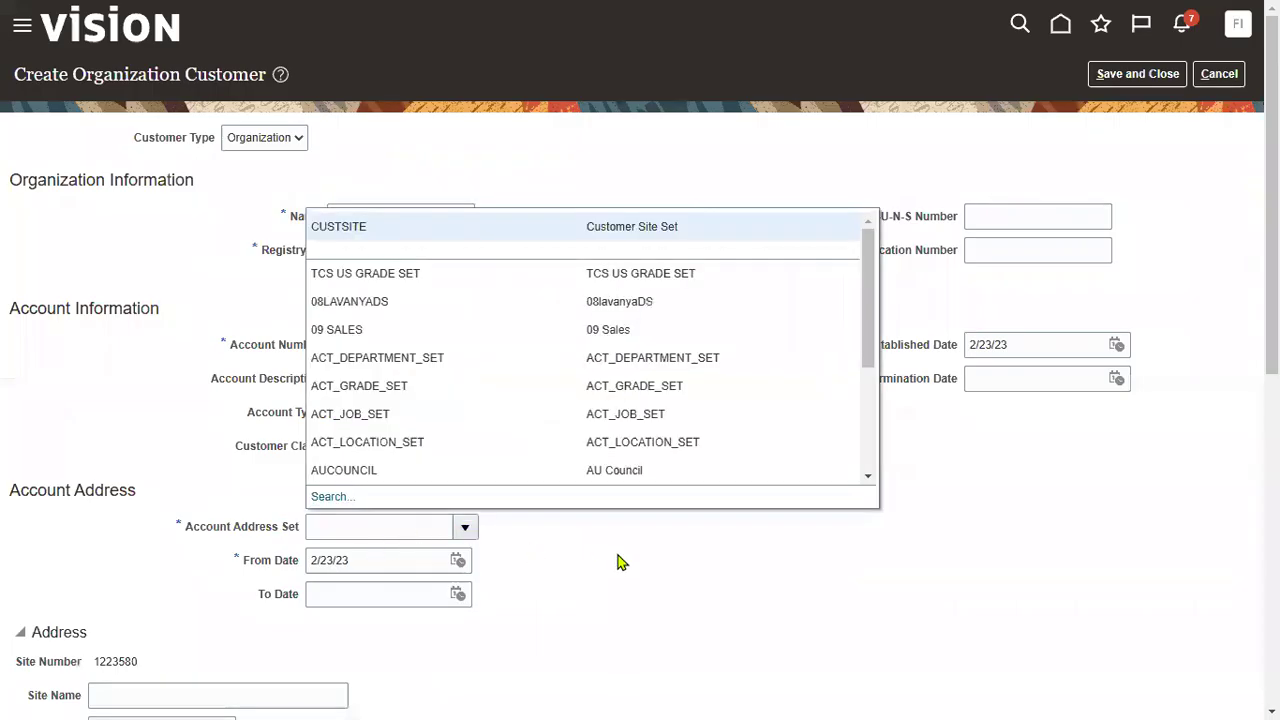
pyautogui.click(389, 234)
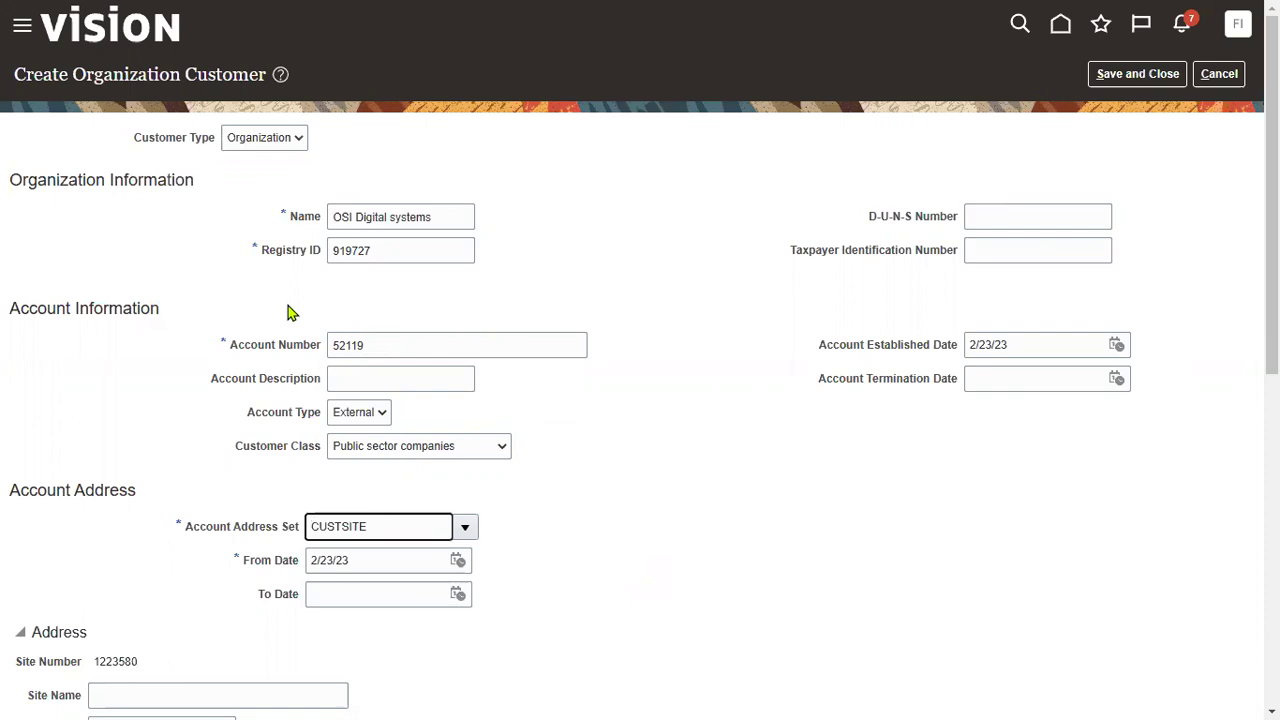
pyautogui.moveTo(10, 180); pyautogui.dragTo(205, 194)
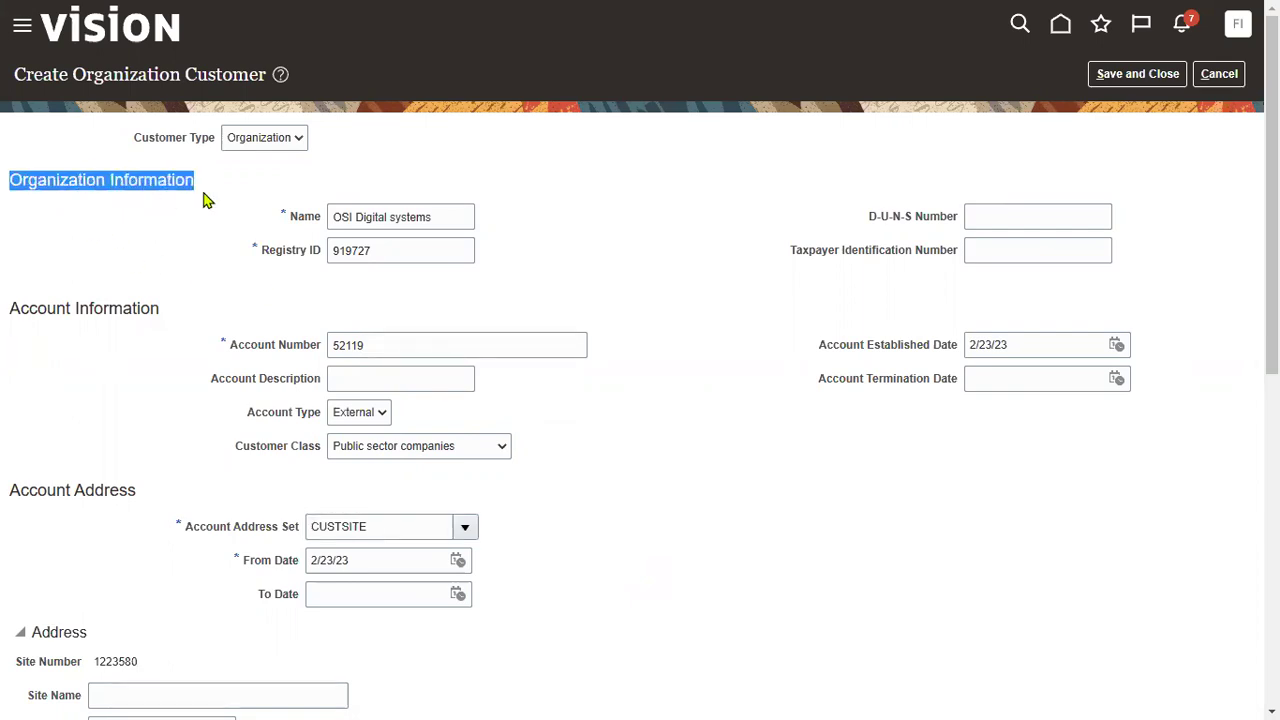
pyautogui.moveTo(14, 311); pyautogui.dragTo(180, 320)
pyautogui.moveTo(10, 490); pyautogui.dragTo(150, 496)
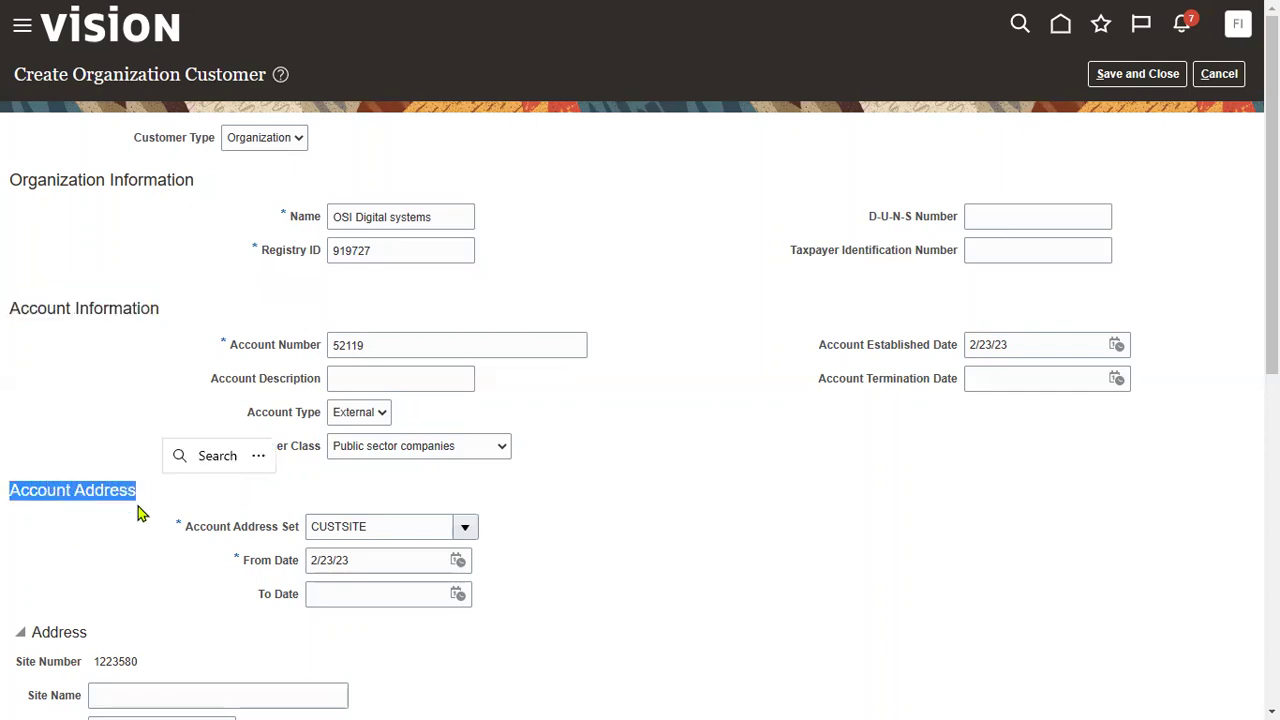
# Enter "OSI Site" as the site name in the address section and fill in the mail stop with the sales e-mail address
pyautogui.scroll(-1, 70, 622)
pyautogui.scroll(-2, 70, 622)
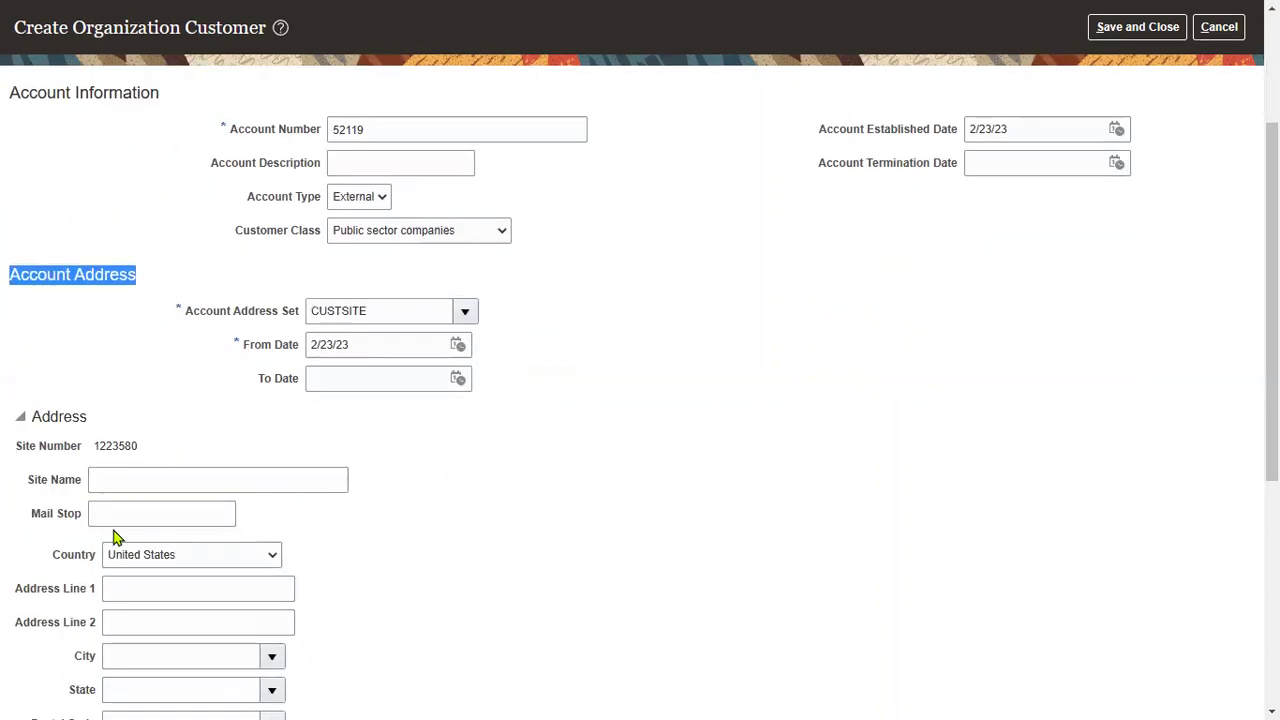
pyautogui.click(149, 483)
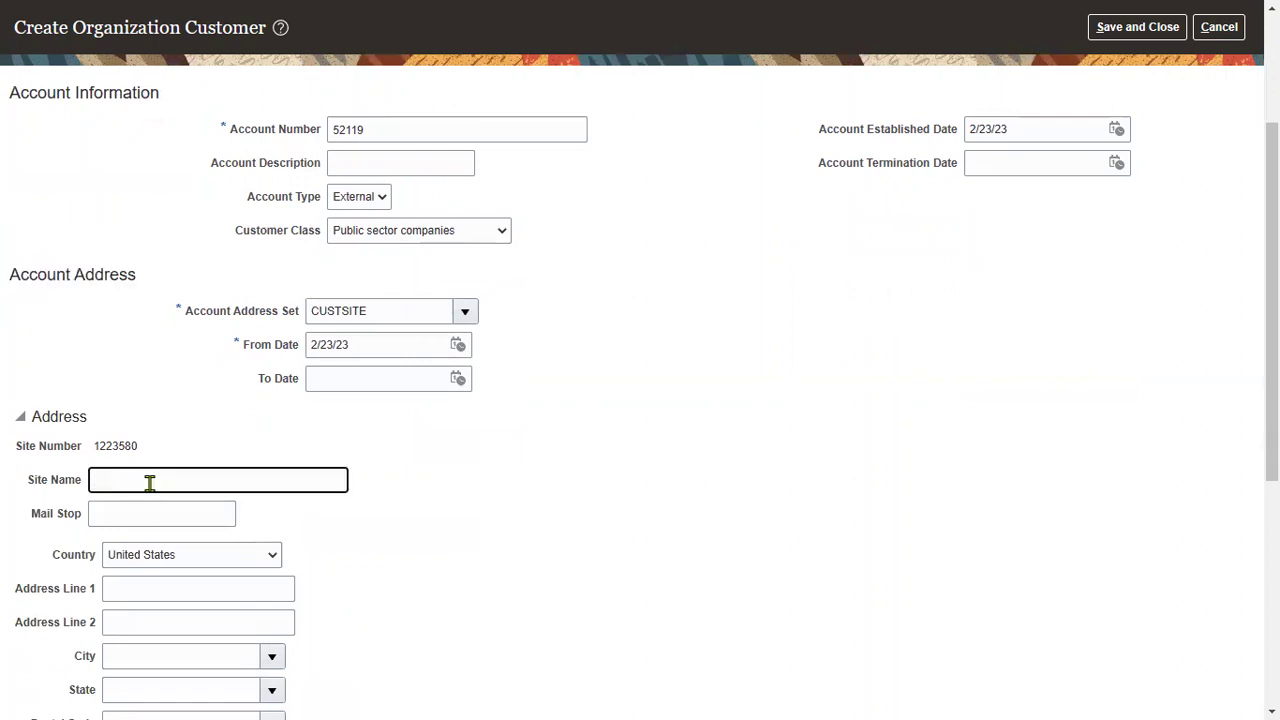
pyautogui.write('OSI Site')
pyautogui.press('Tab')
pyautogui.write('s')
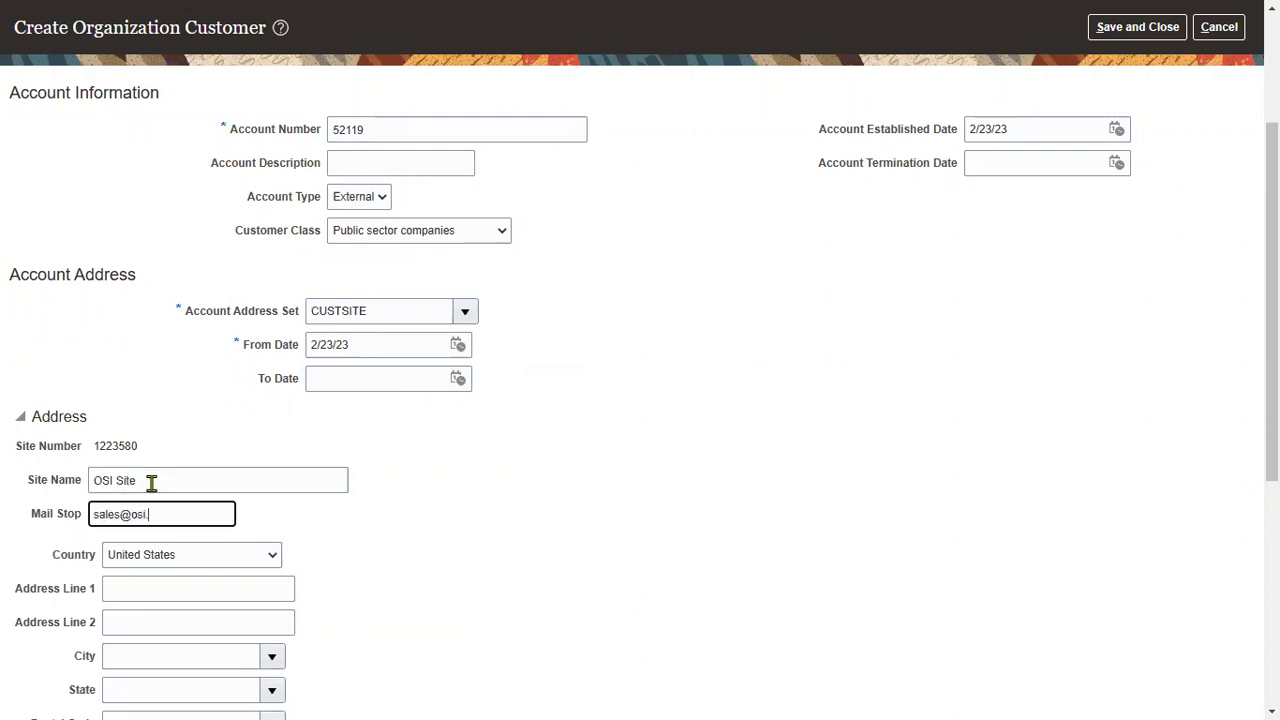
# Fill in the first address line and the postal code of the customer's United States address
pyautogui.scroll(-1, 165, 540)
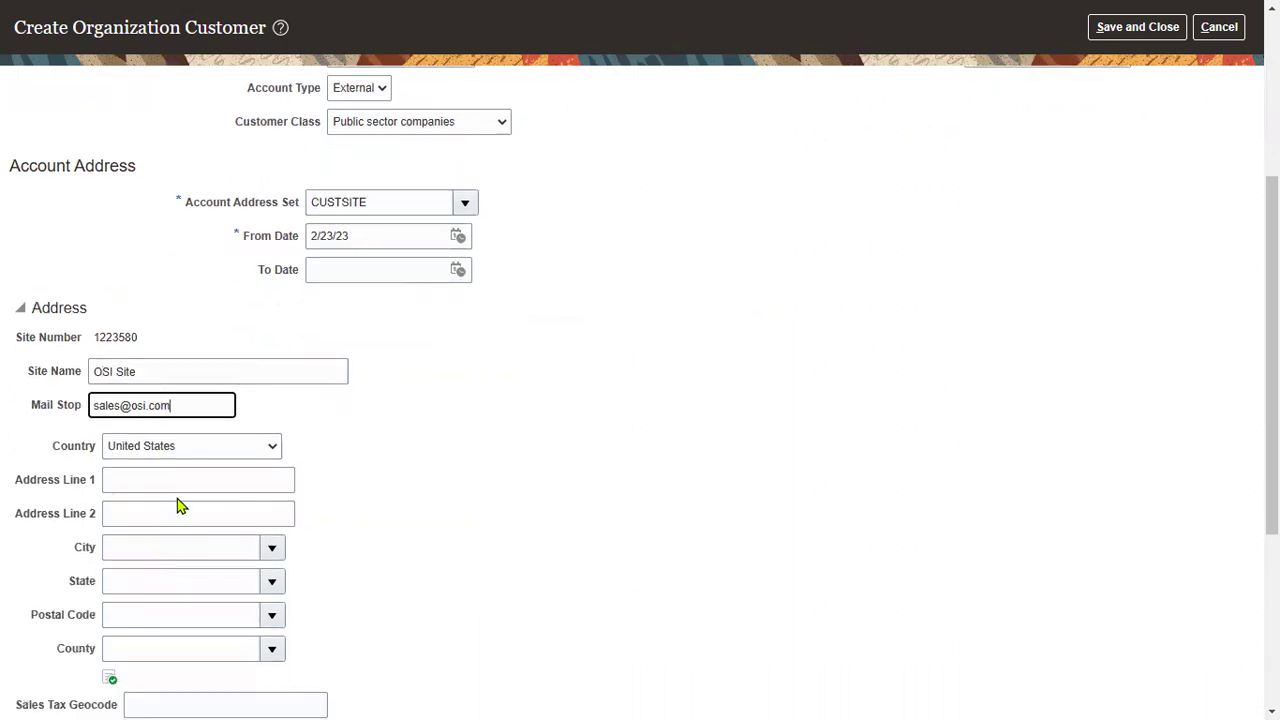
pyautogui.click(188, 483)
pyautogui.write('OSI Chicago')
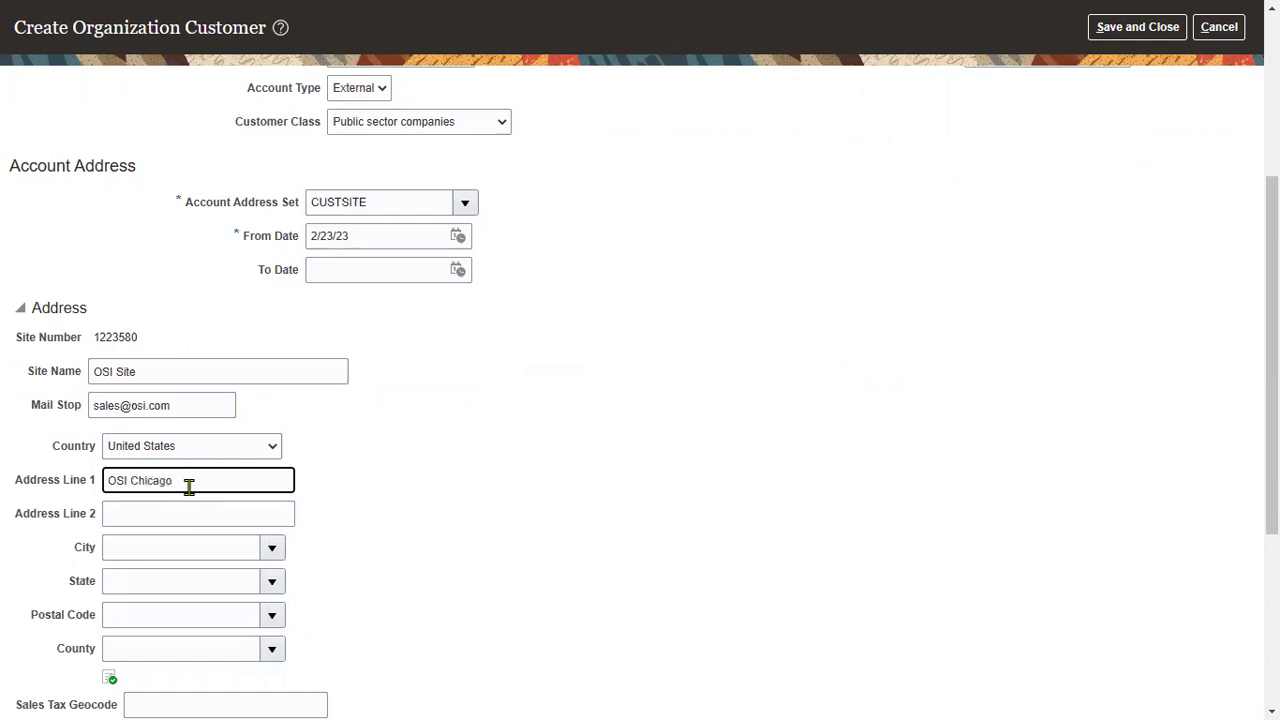
pyautogui.click(166, 612)
pyautogui.write('1')
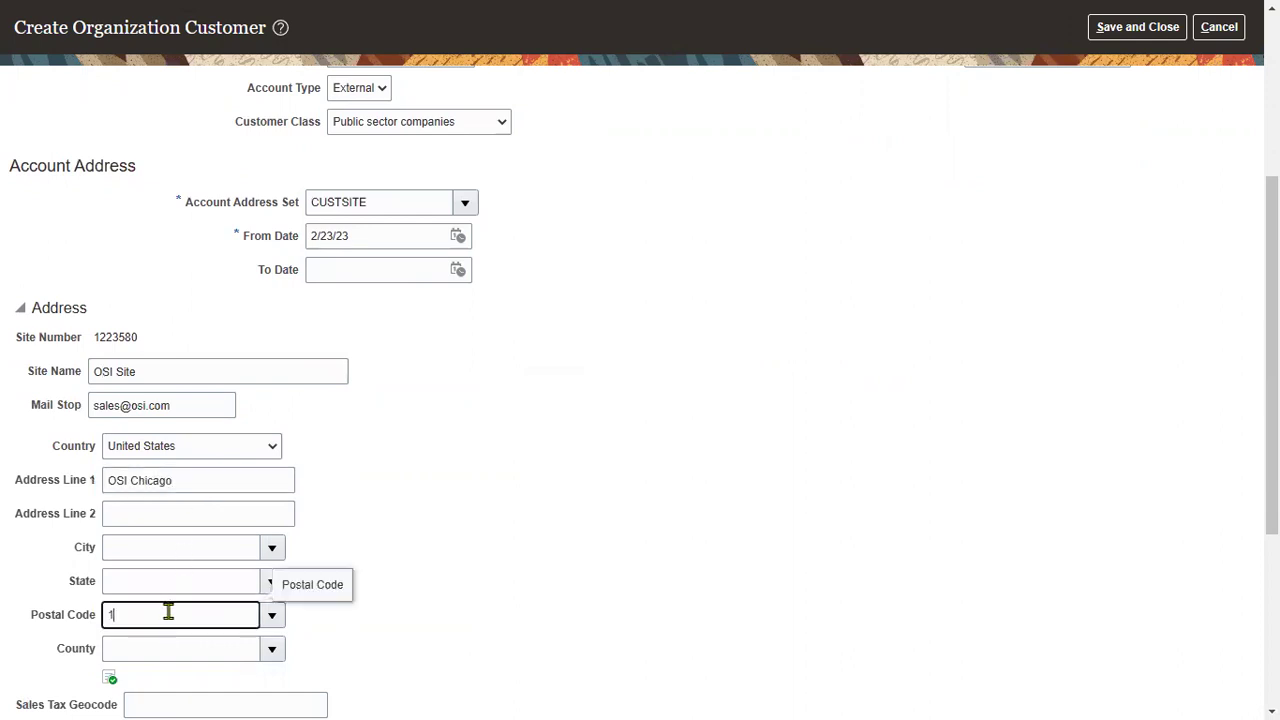
pyautogui.write('2200')
pyautogui.press('Tab')
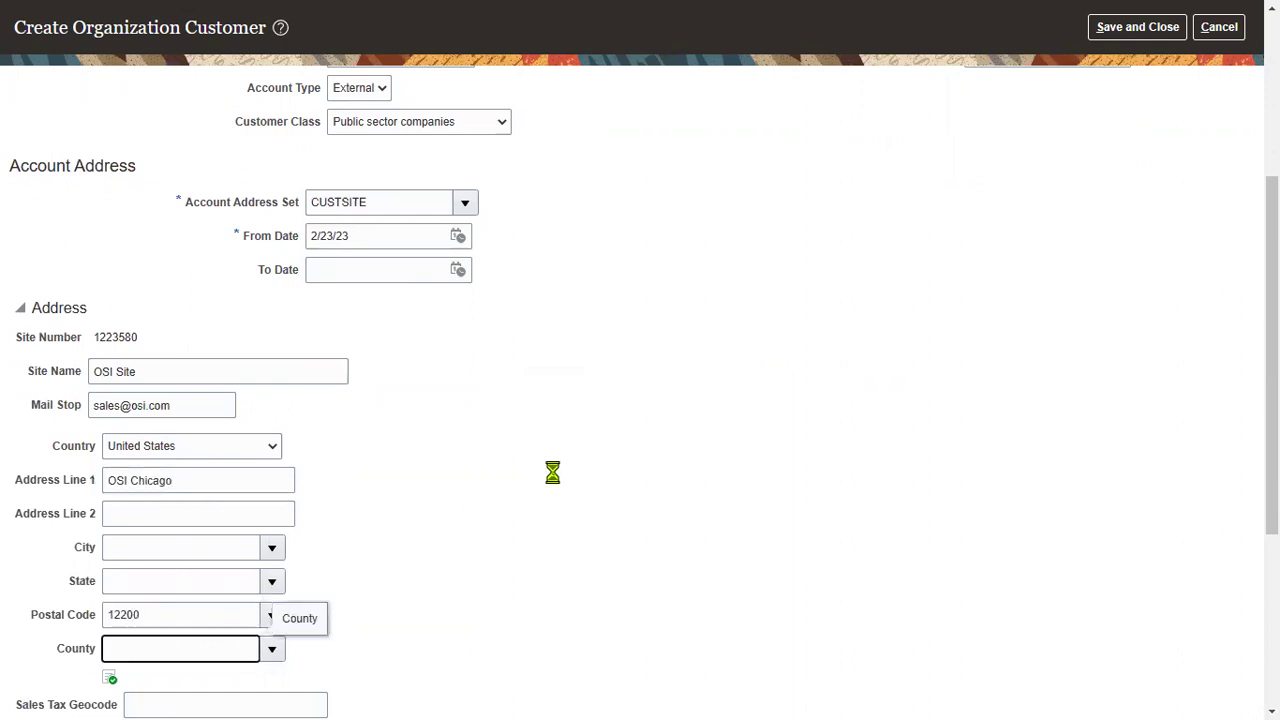
# Search for the entered postal code and accept the first match to fill in the city, state and county
pyautogui.click(698, 320)
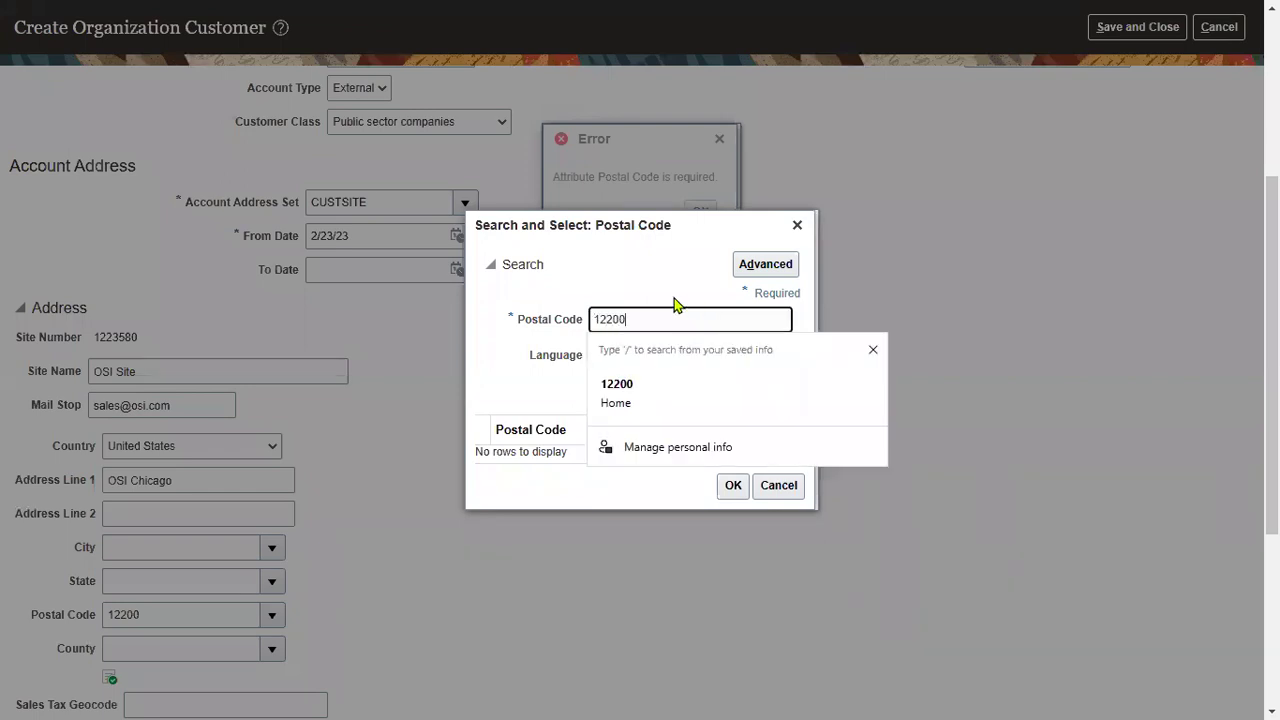
pyautogui.click(674, 303)
pyautogui.click(727, 390)
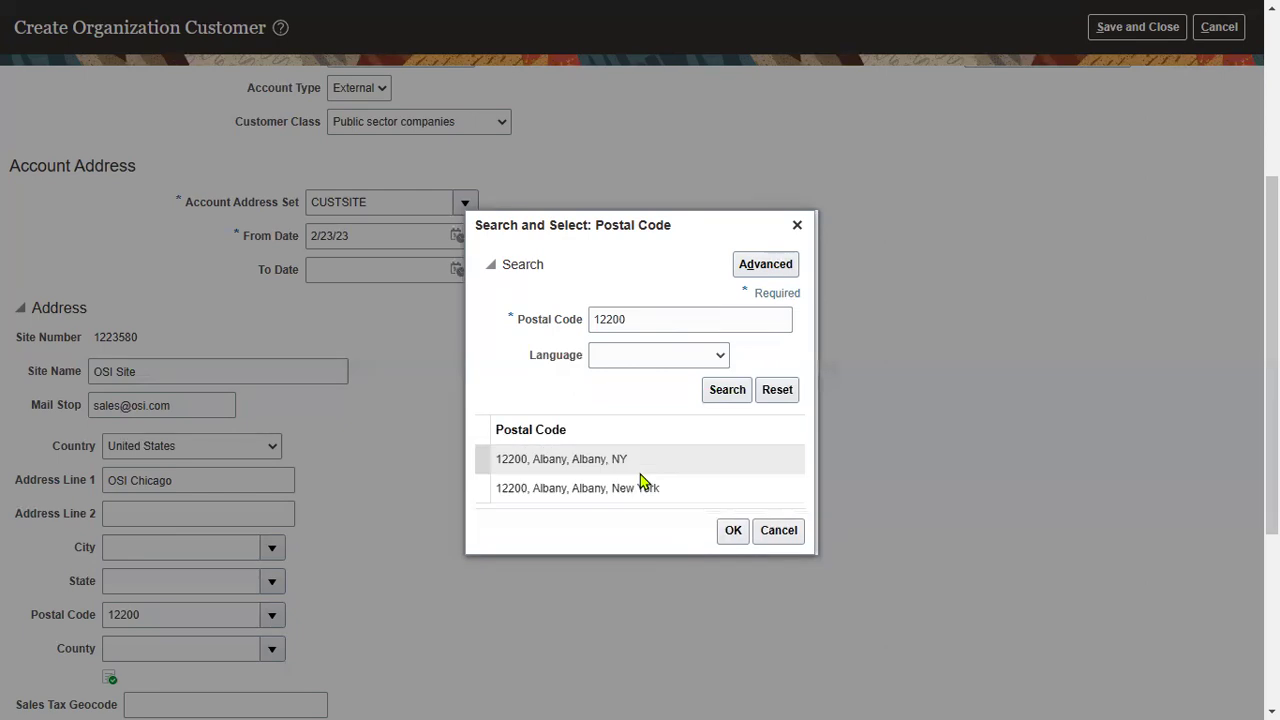
pyautogui.click(645, 456)
pyautogui.click(672, 447)
pyautogui.click(729, 507)
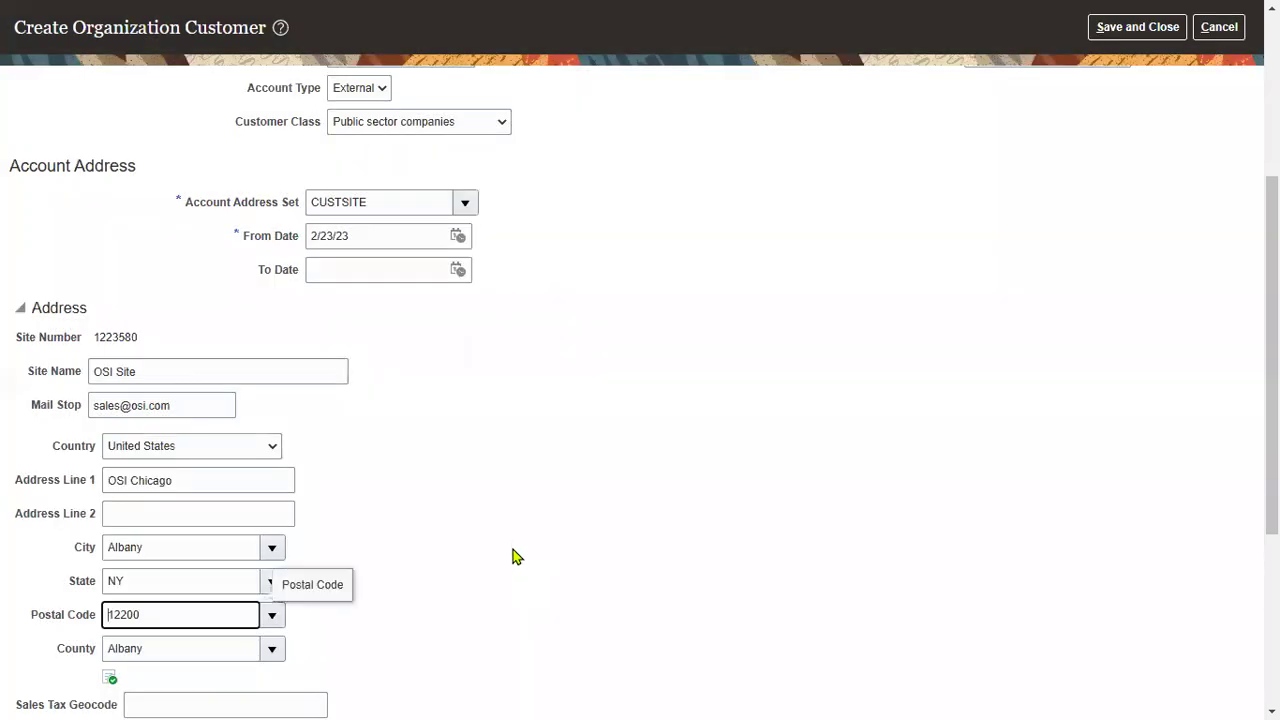
# Collapse the Address section under Account Address
pyautogui.moveTo(11, 164); pyautogui.dragTo(136, 167)
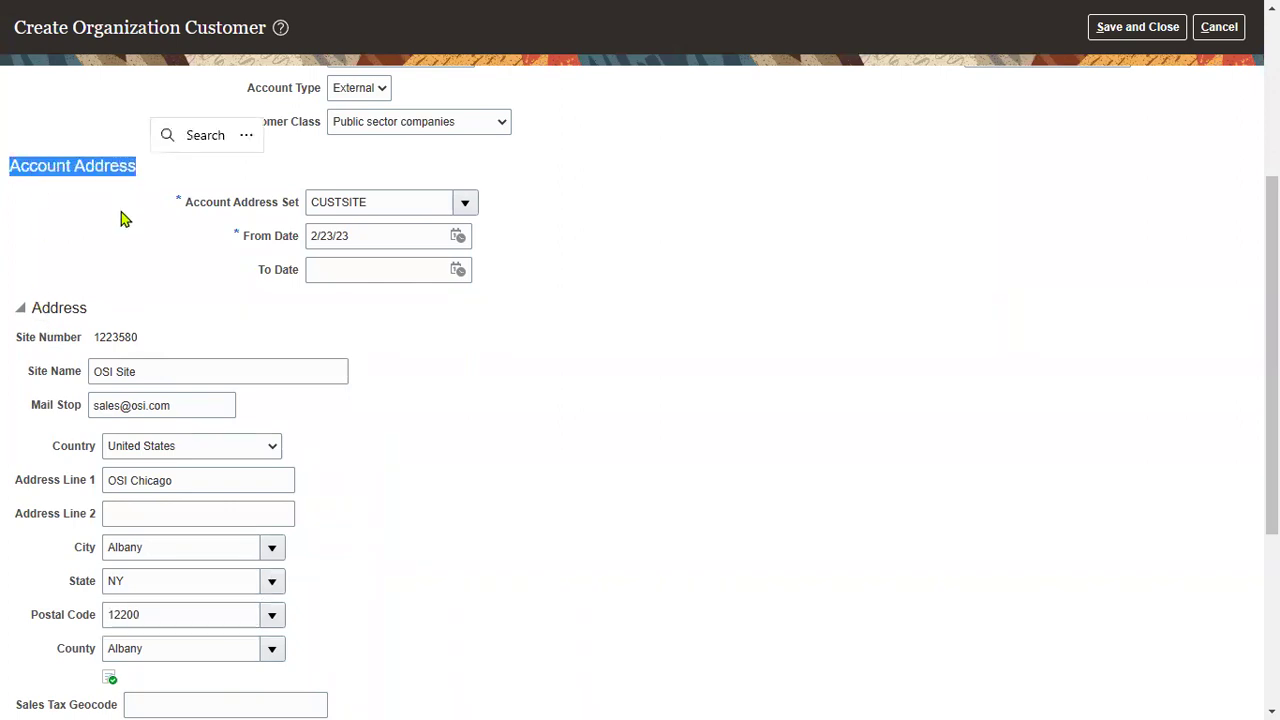
pyautogui.click(20, 309)
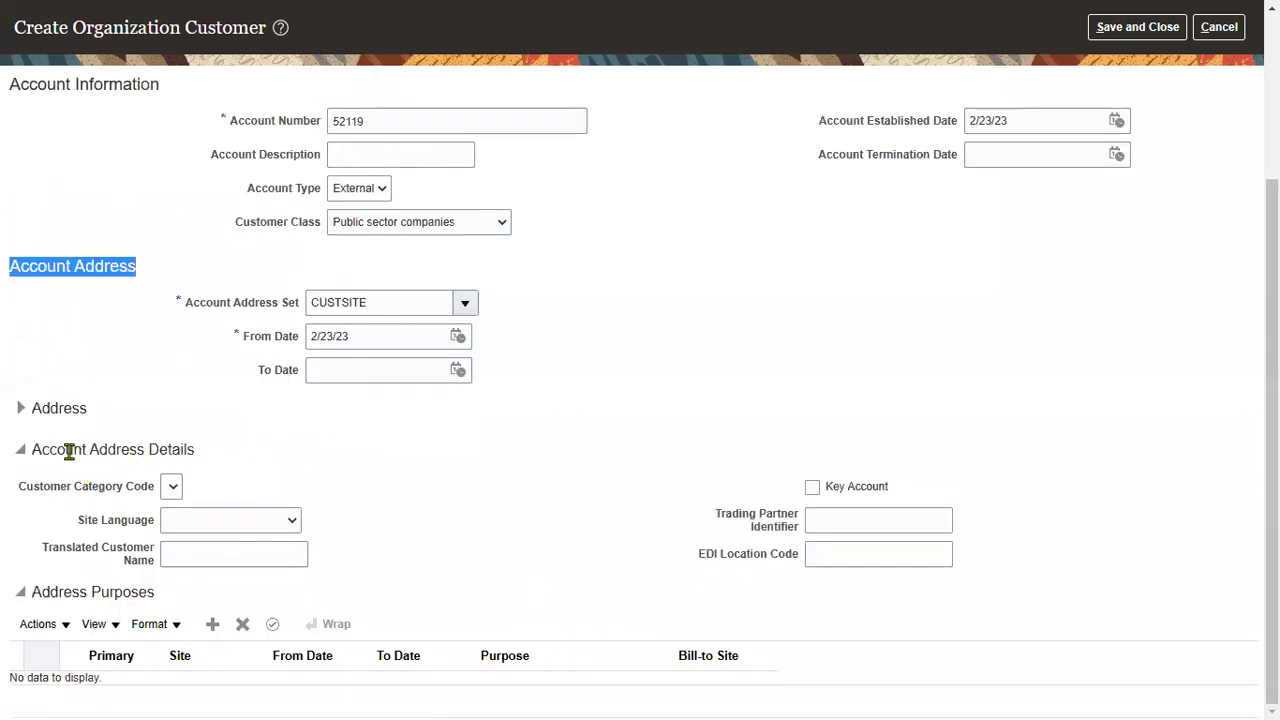
pyautogui.moveTo(40, 449); pyautogui.dragTo(168, 452)
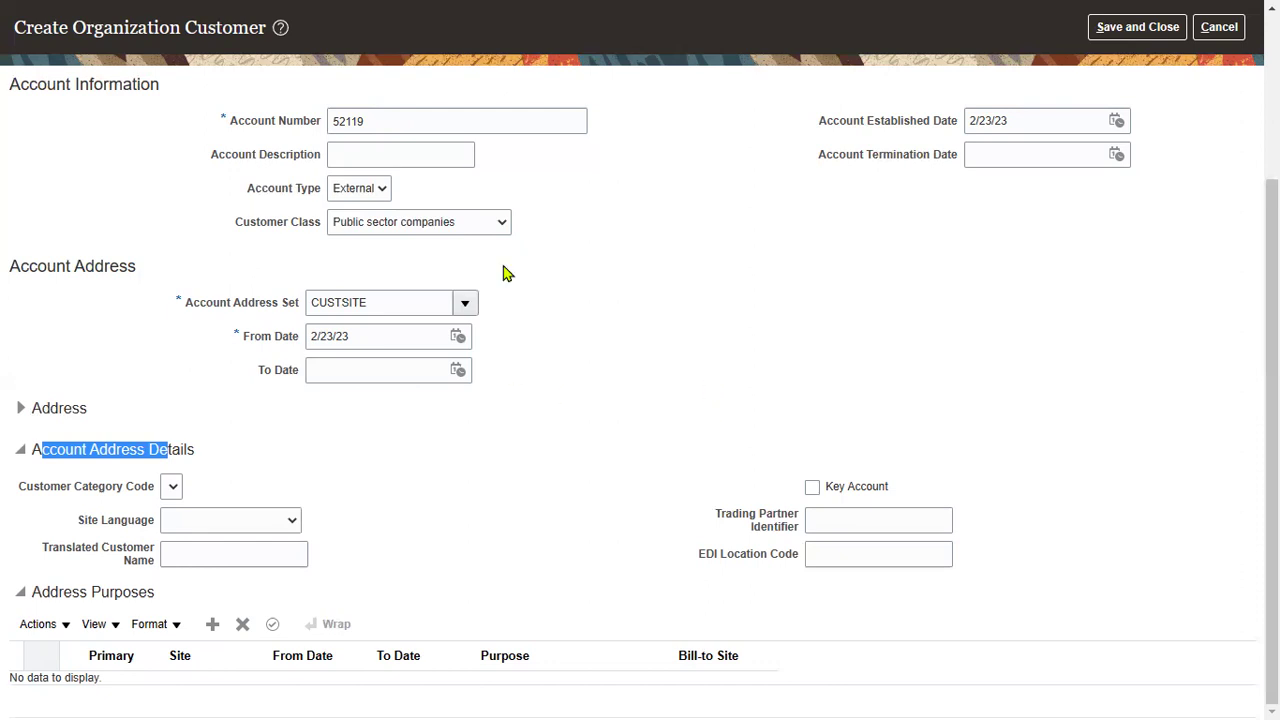
pyautogui.moveTo(31, 592); pyautogui.dragTo(170, 607)
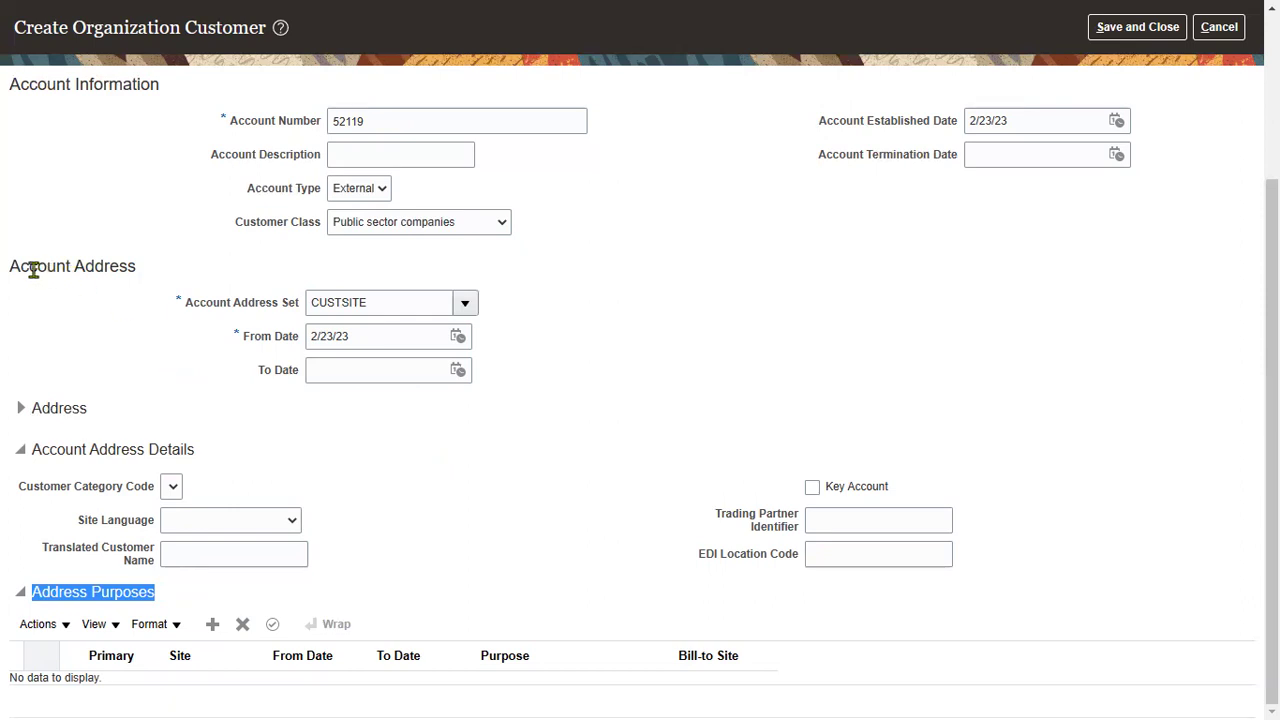
pyautogui.moveTo(12, 266); pyautogui.dragTo(150, 273)
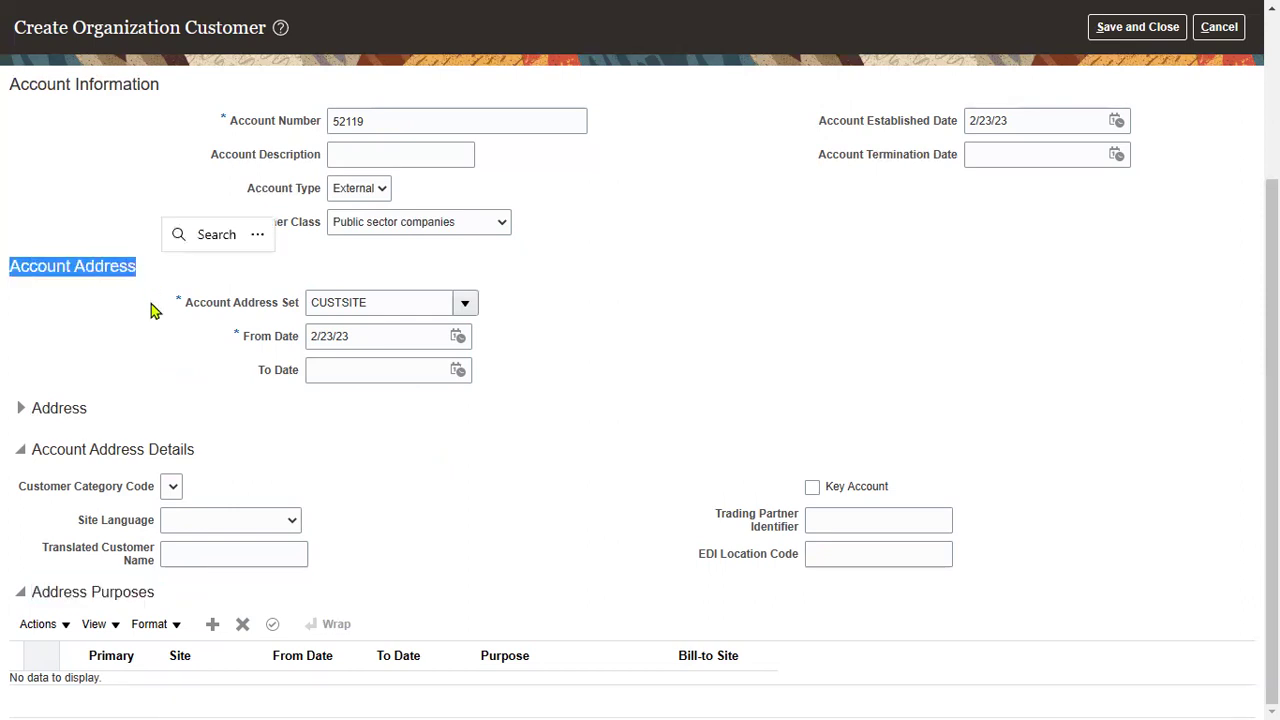
pyautogui.click(476, 485)
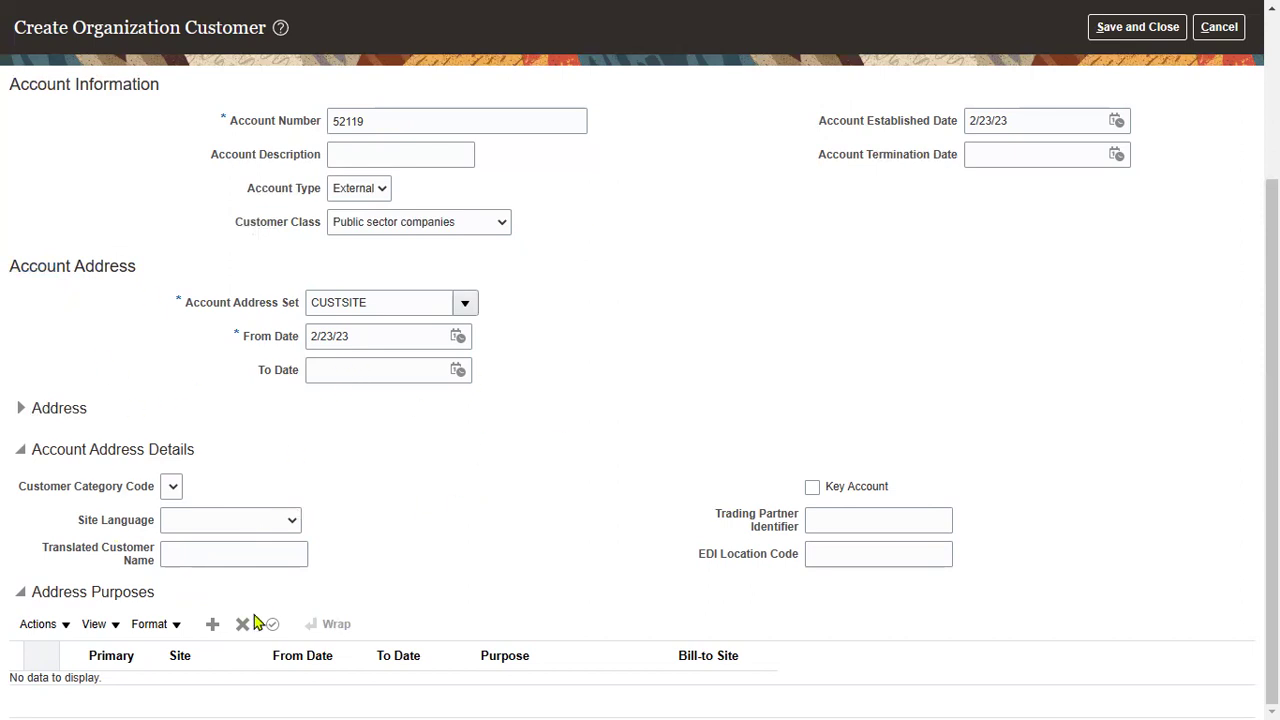
# Add an address purpose row for the account address and set its purpose to Bill to
pyautogui.click(212, 624)
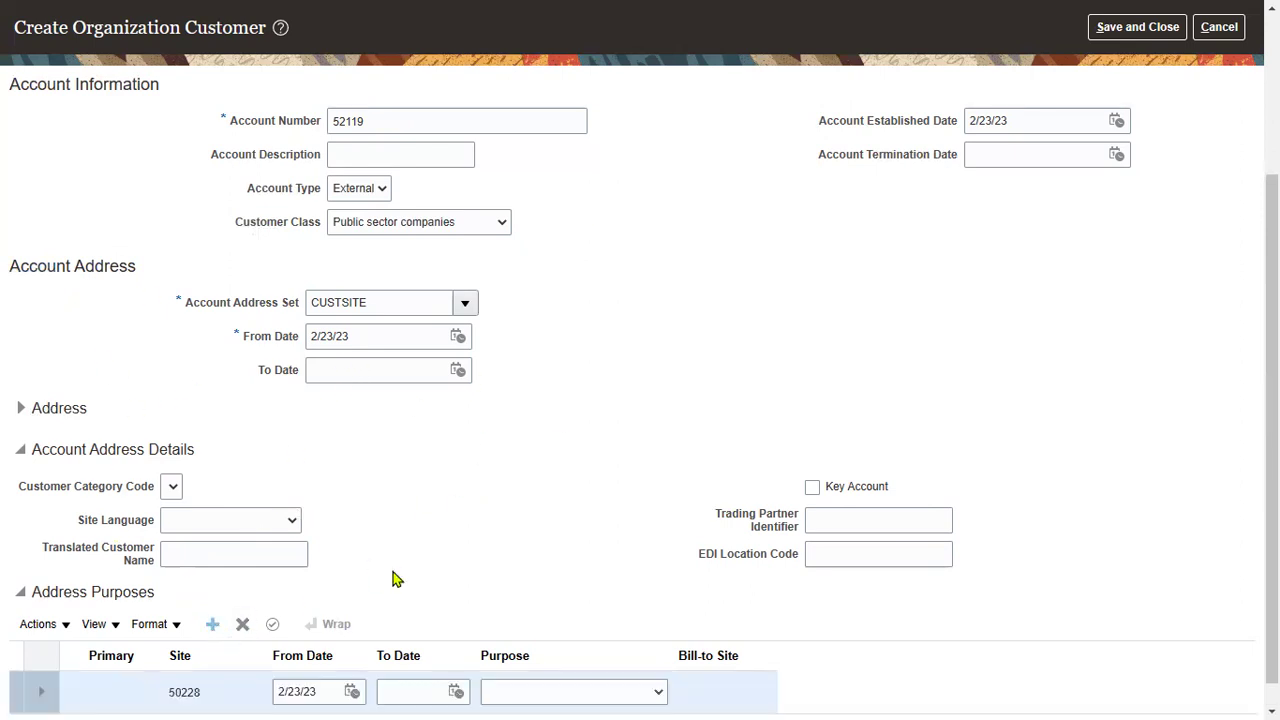
pyautogui.click(523, 668)
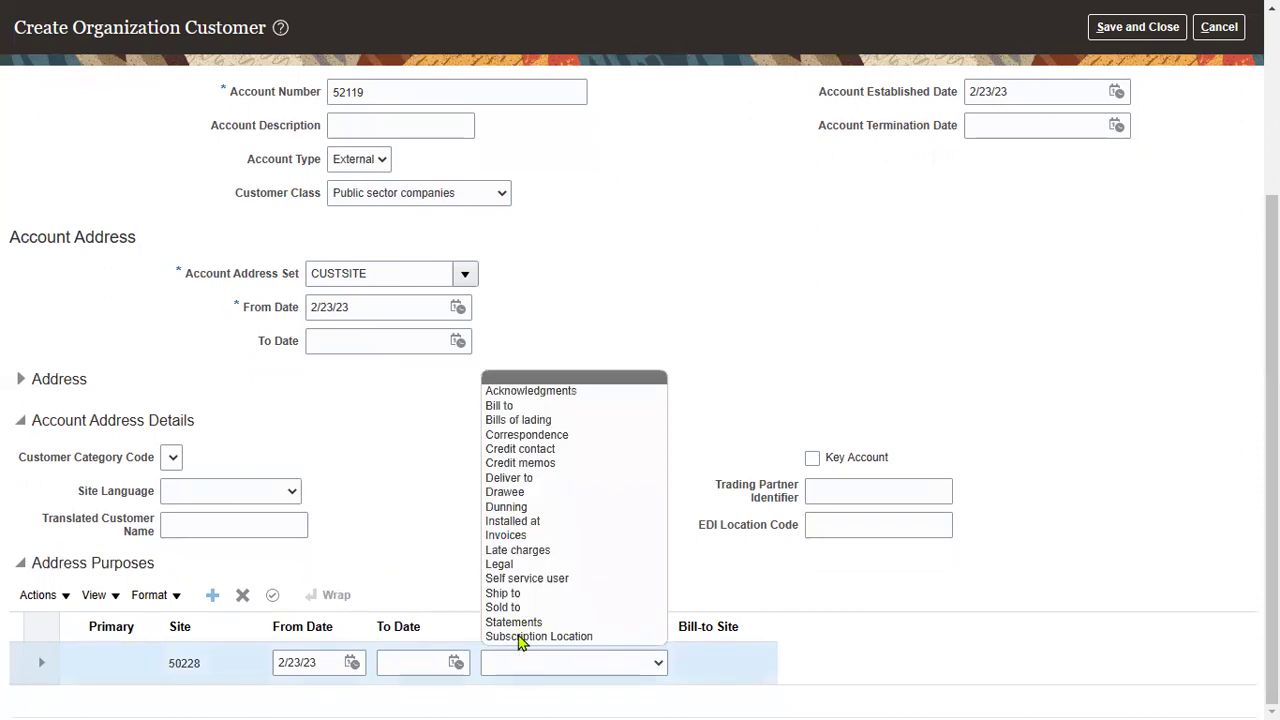
pyautogui.click(505, 595)
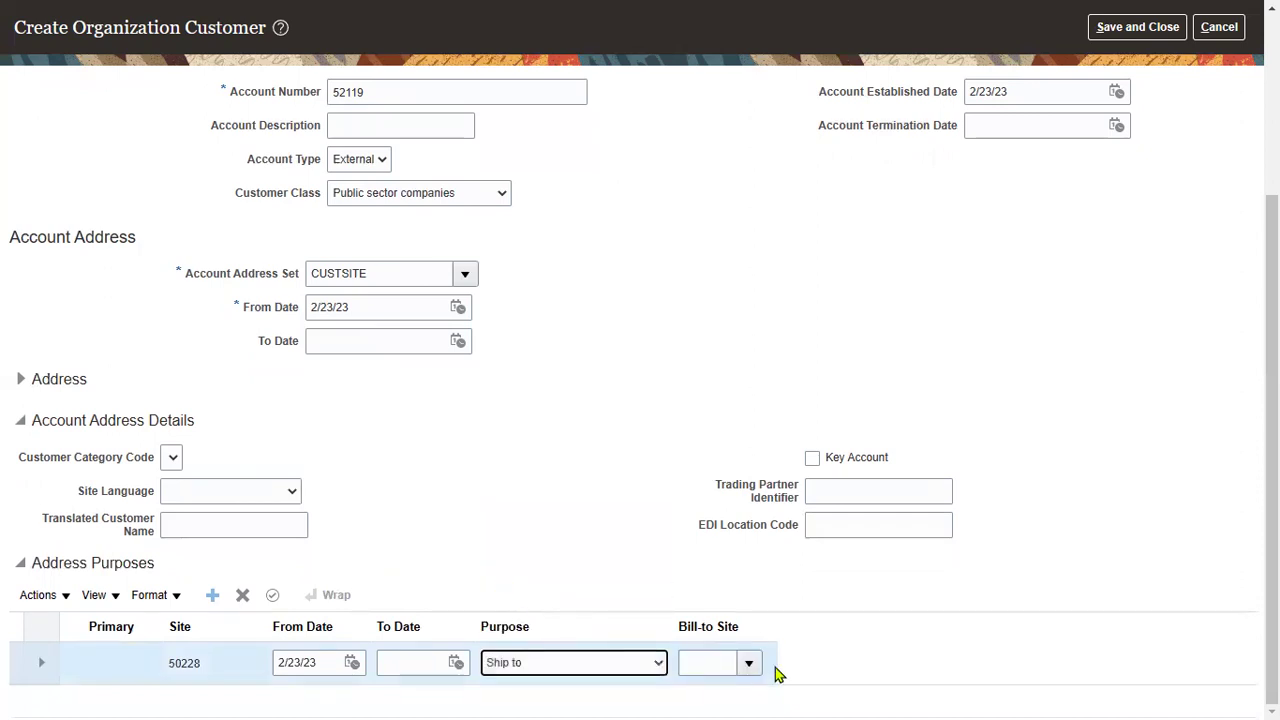
pyautogui.click(640, 670)
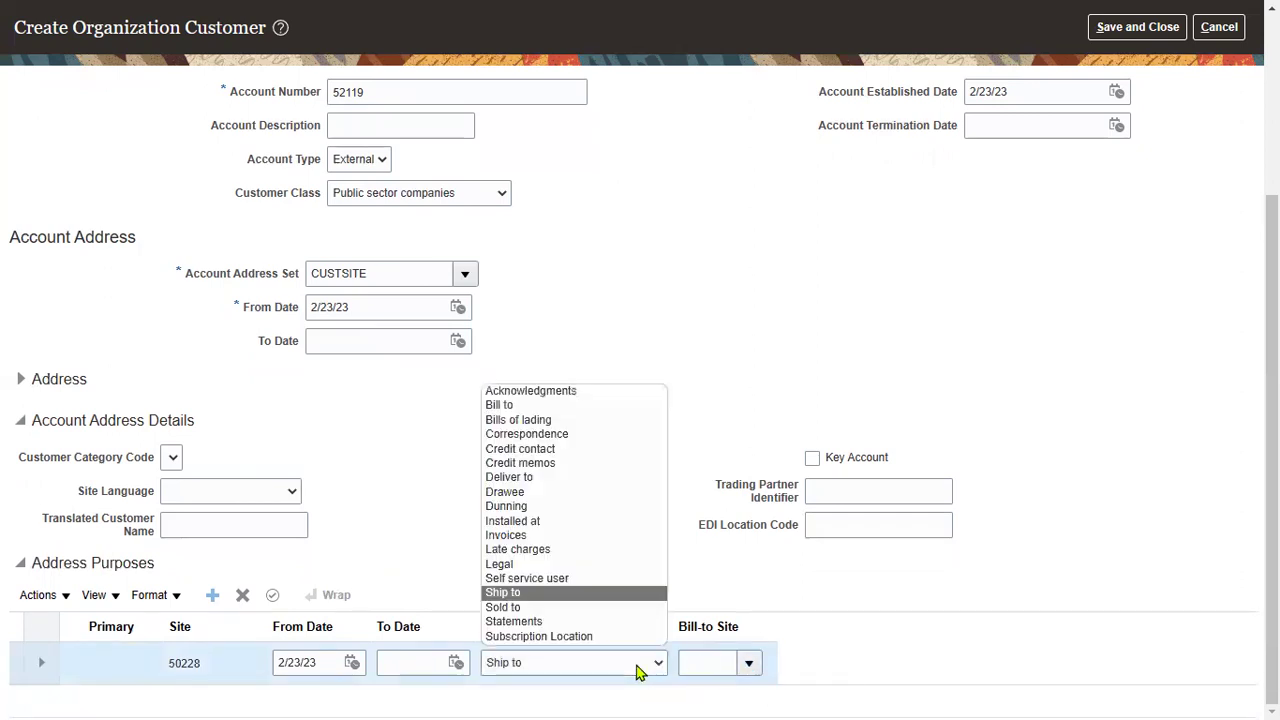
pyautogui.click(515, 406)
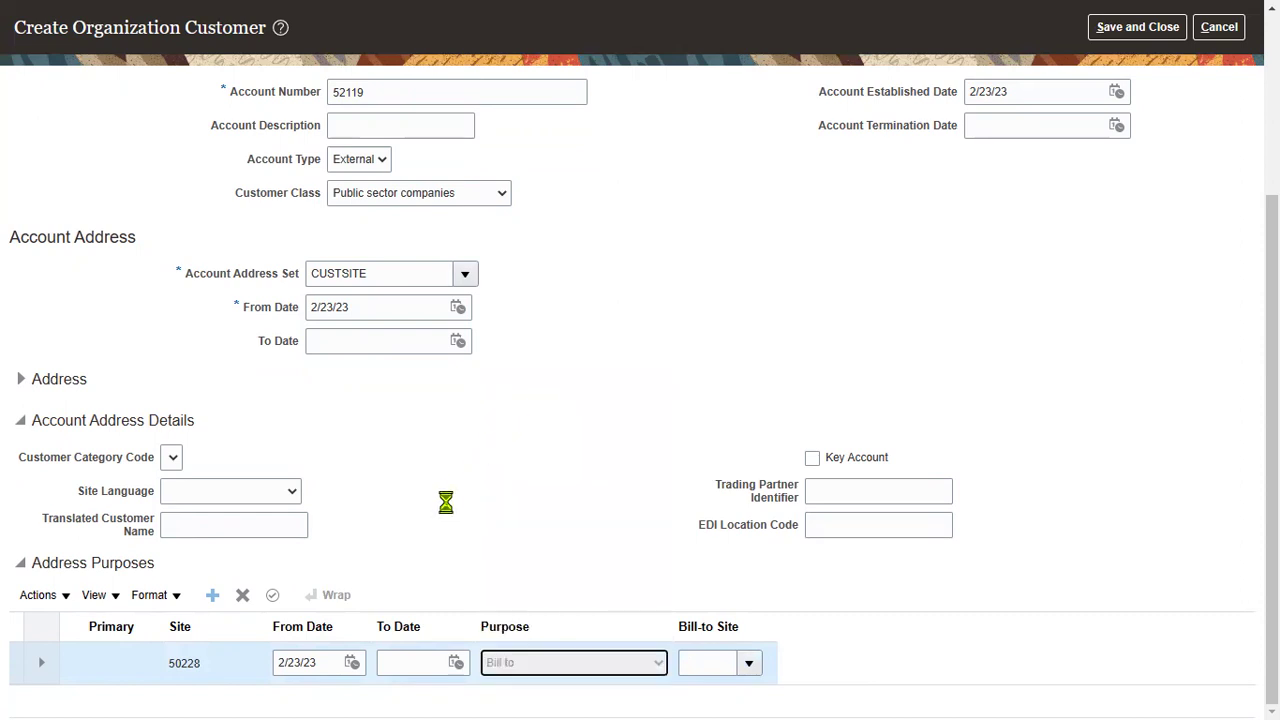
# Add a second address purpose row with the purpose Ship to and choose the customer's address as its bill-to site
pyautogui.click(212, 595)
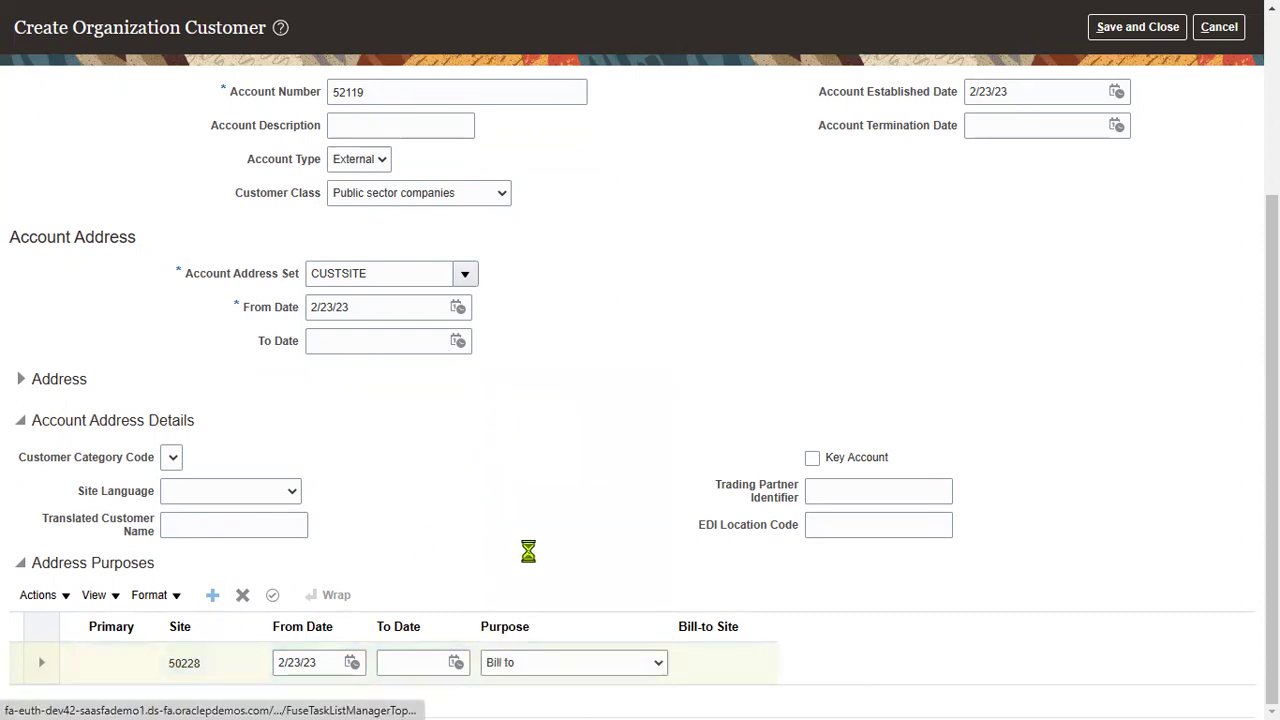
pyautogui.click(530, 662)
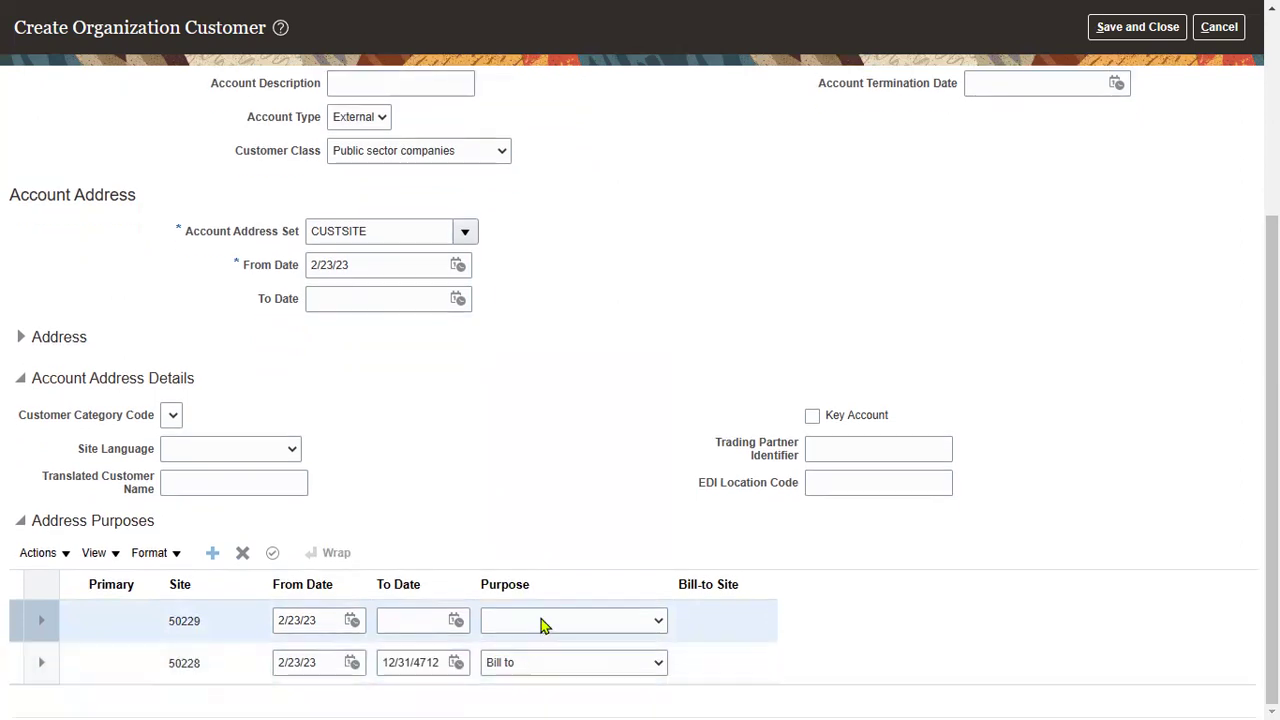
pyautogui.click(525, 551)
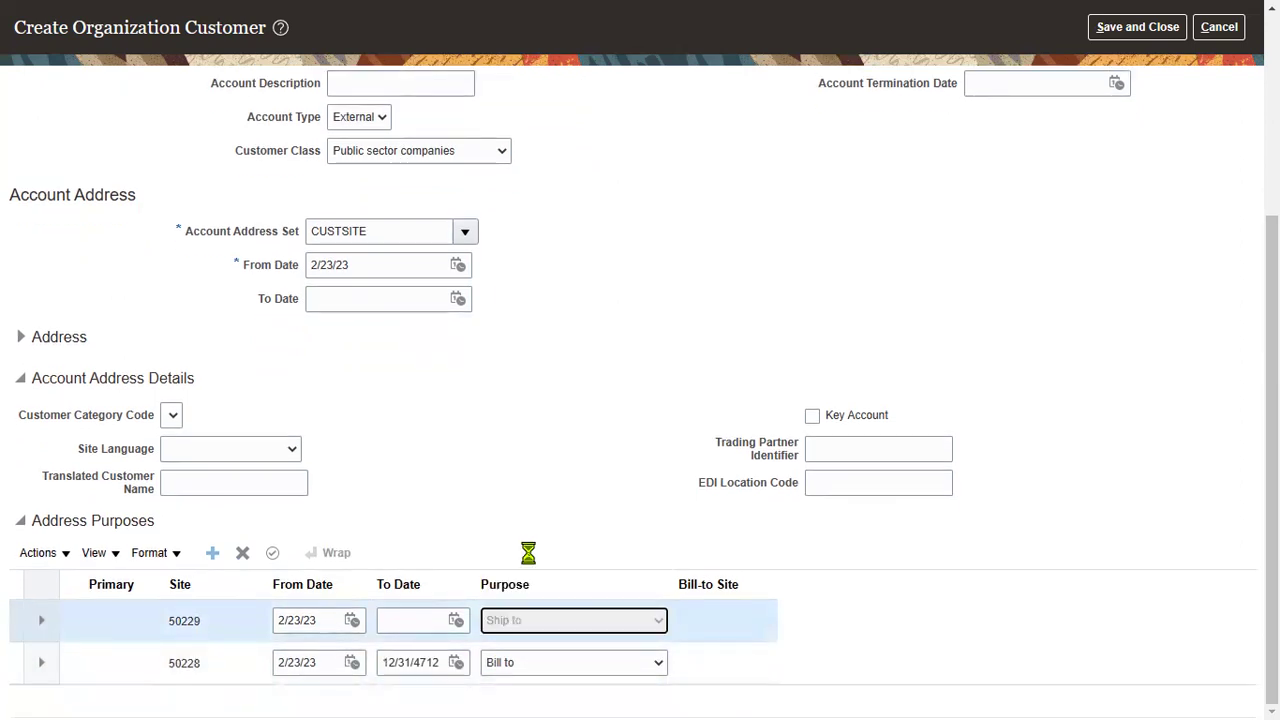
pyautogui.click(750, 624)
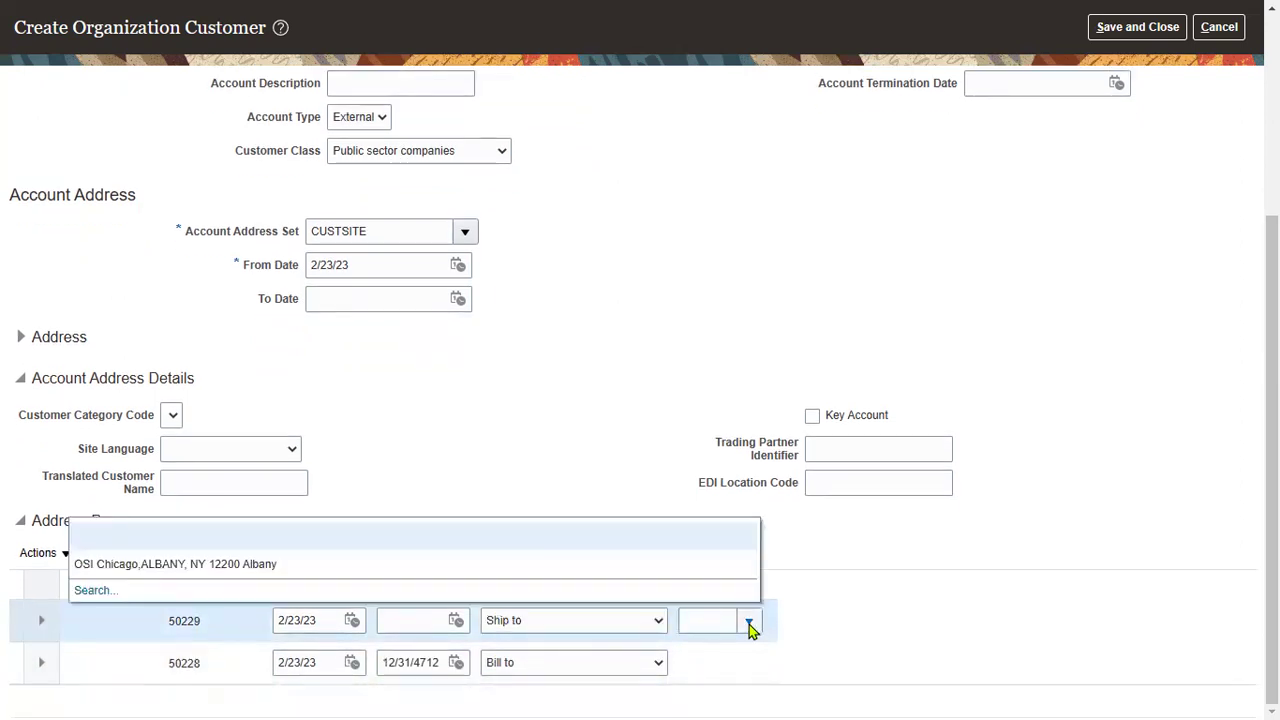
pyautogui.click(509, 568)
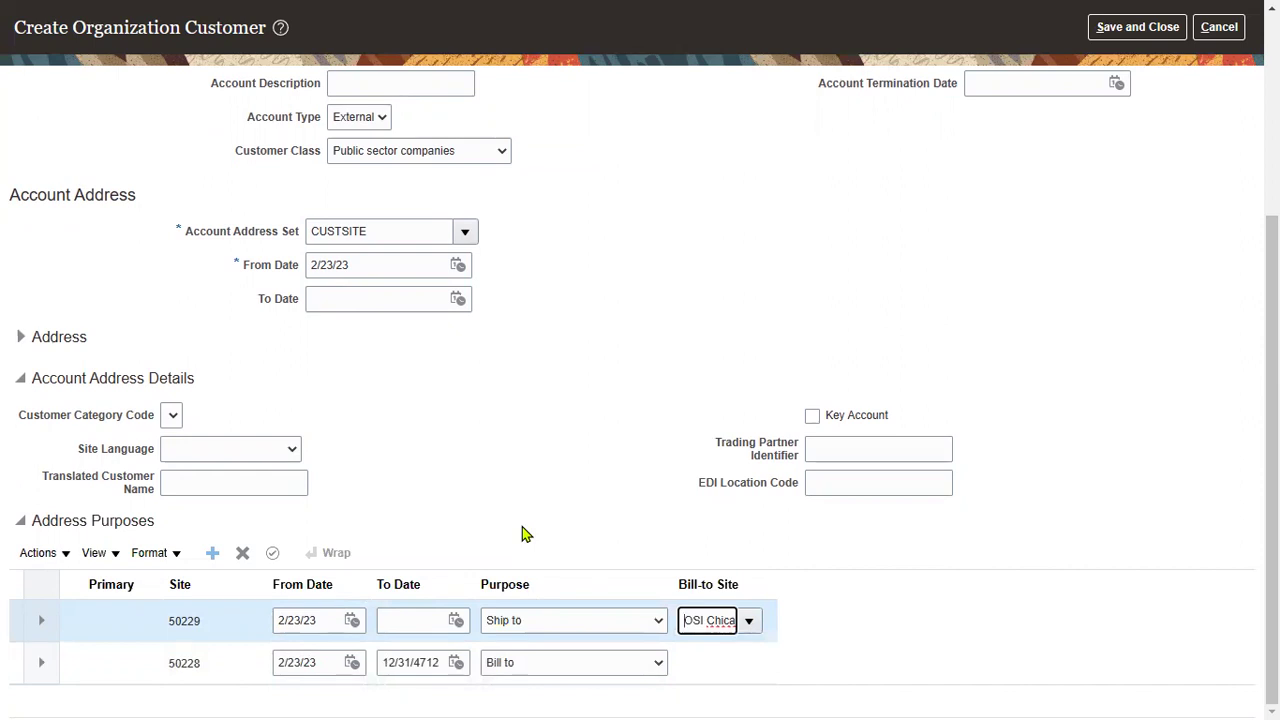
pyautogui.click(671, 470)
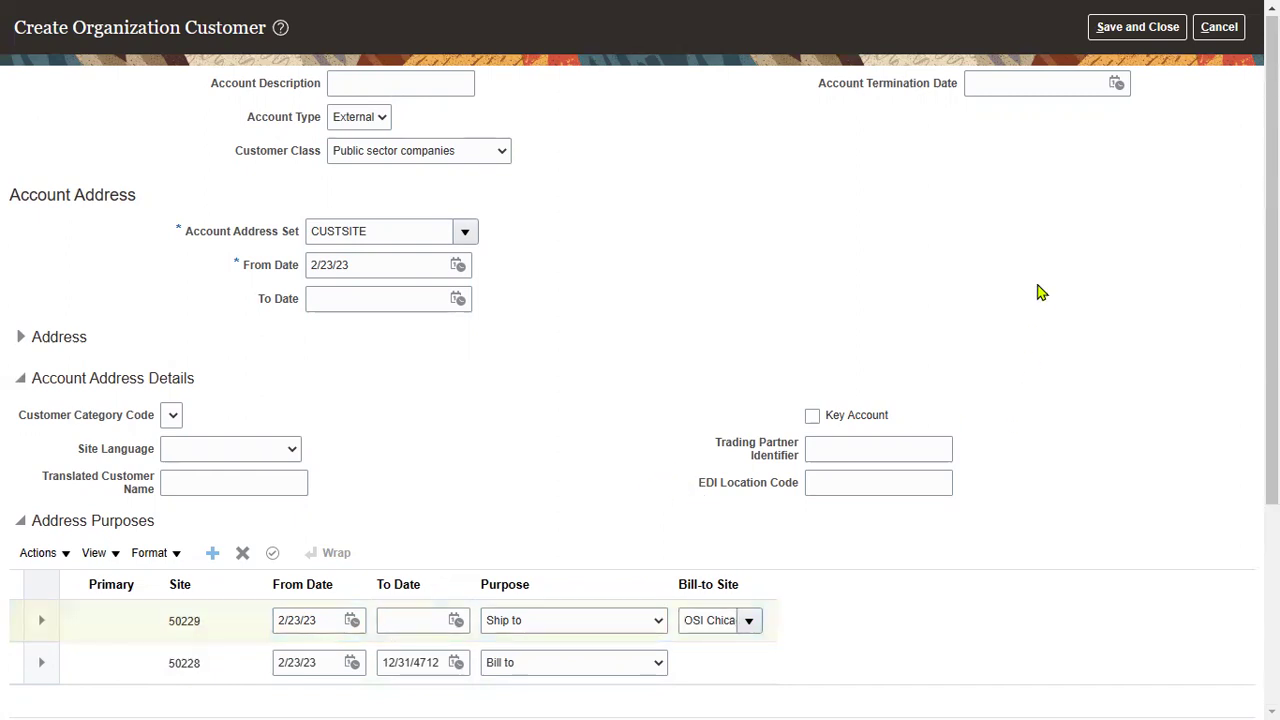
# Save the new organization customer and close its creation form
pyautogui.scroll(5, 1037, 289)
pyautogui.click(1120, 74)
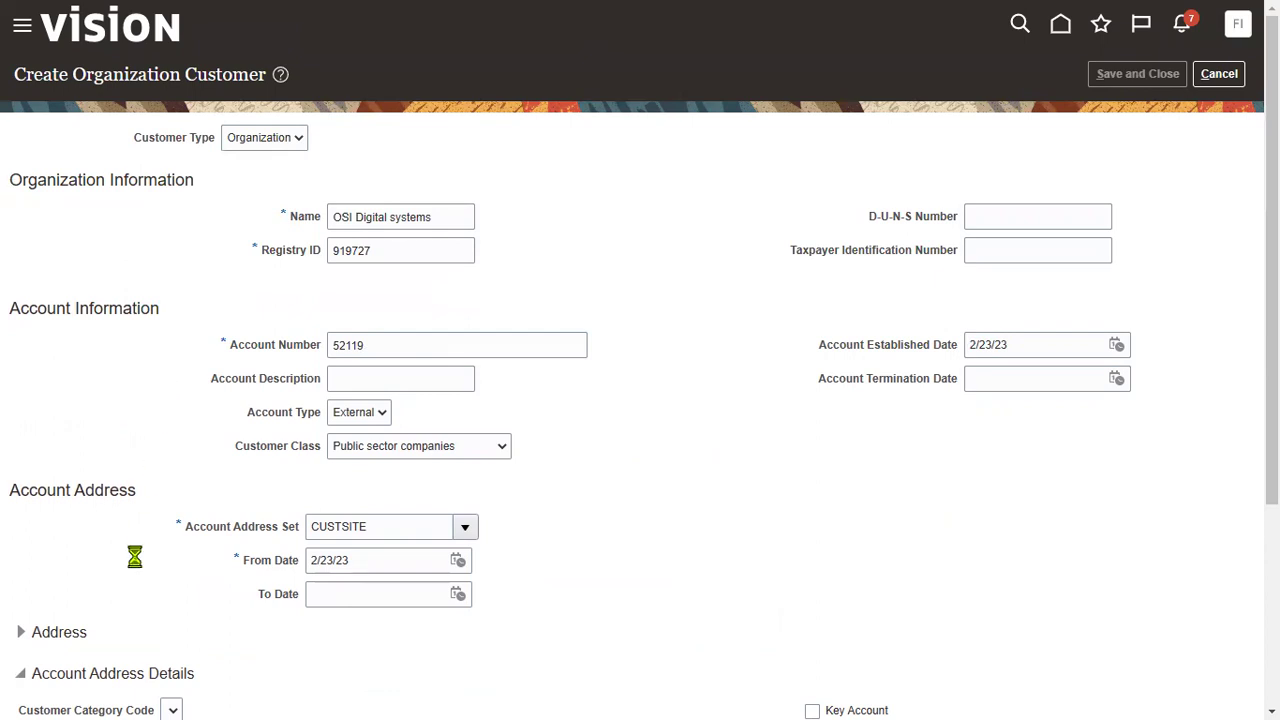
pyautogui.scroll(-5, 131, 595)
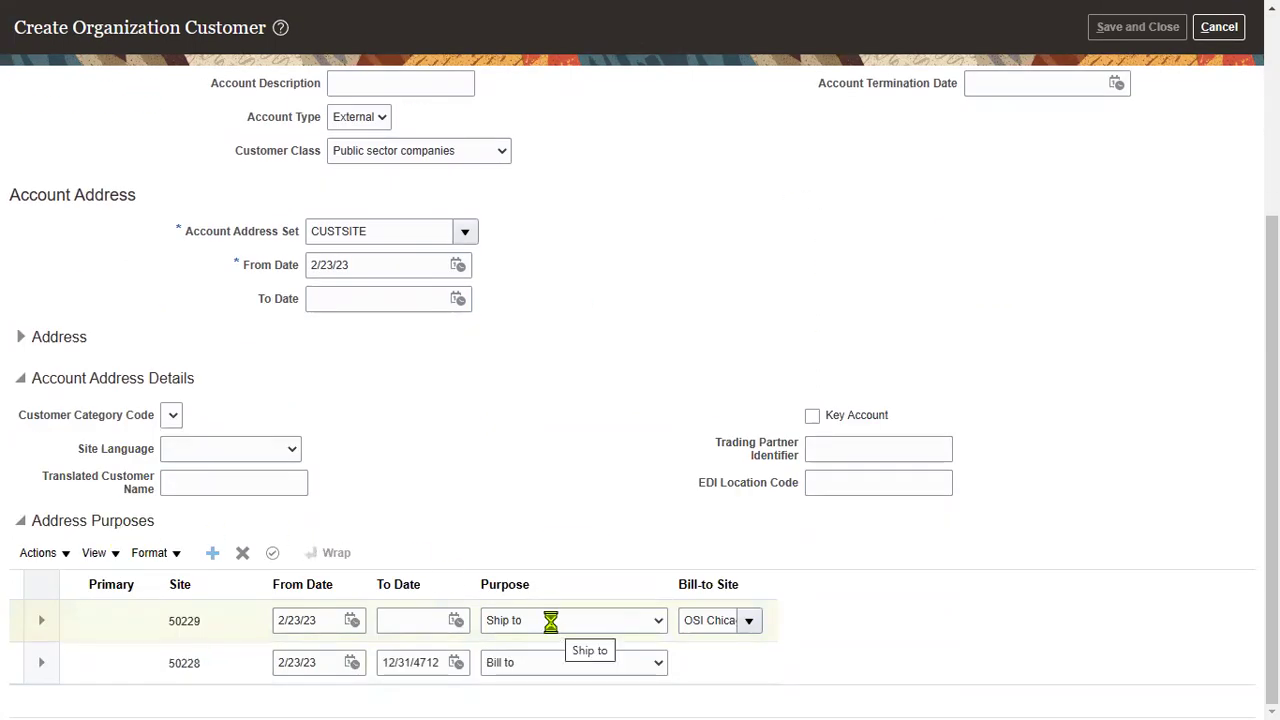
# Search the customers by the organization name OSI
pyautogui.click(366, 263)
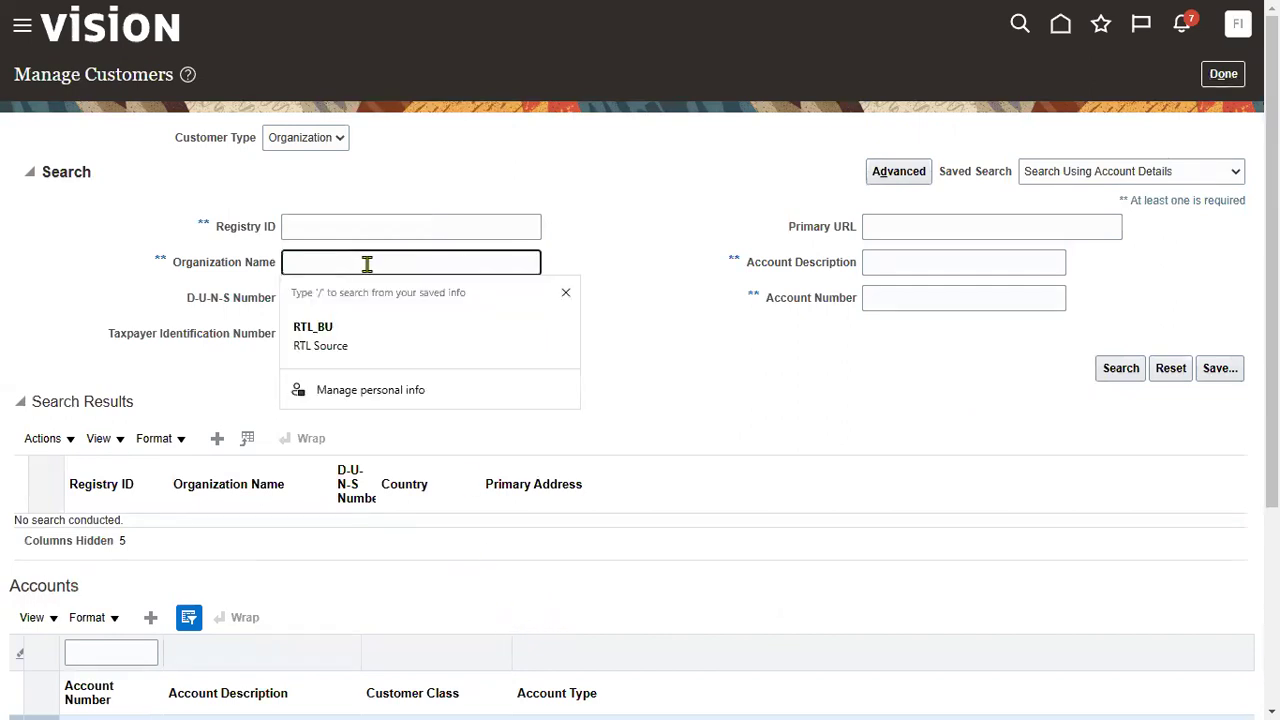
pyautogui.write('OSI')
pyautogui.press('Tab')
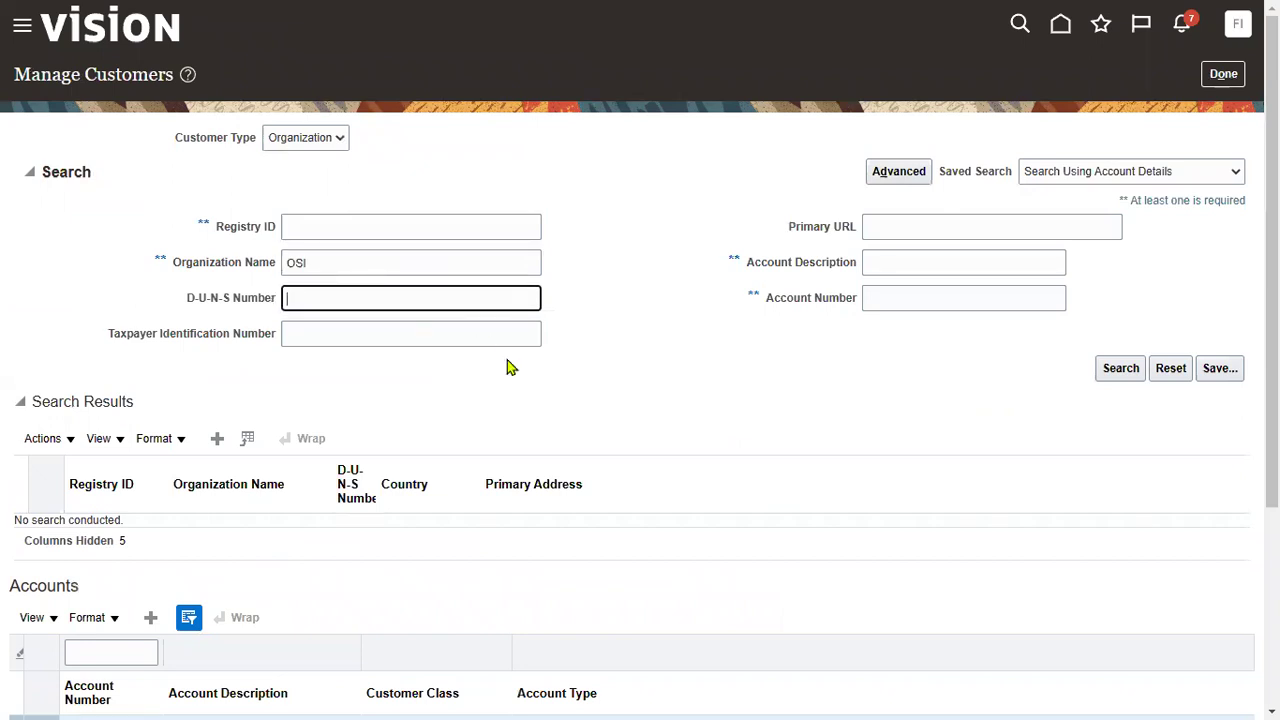
pyautogui.press('Return')
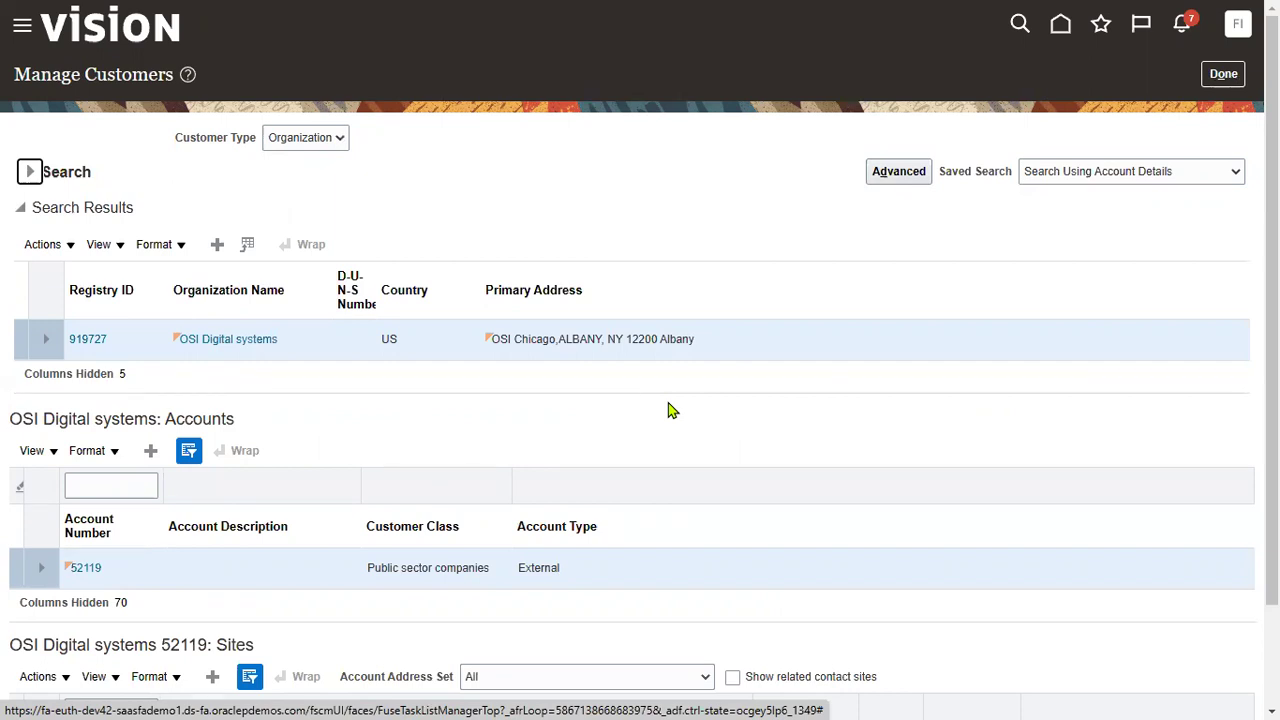
# Review the customer's account and site records, and finish managing customers
pyautogui.scroll(-2, 344, 430)
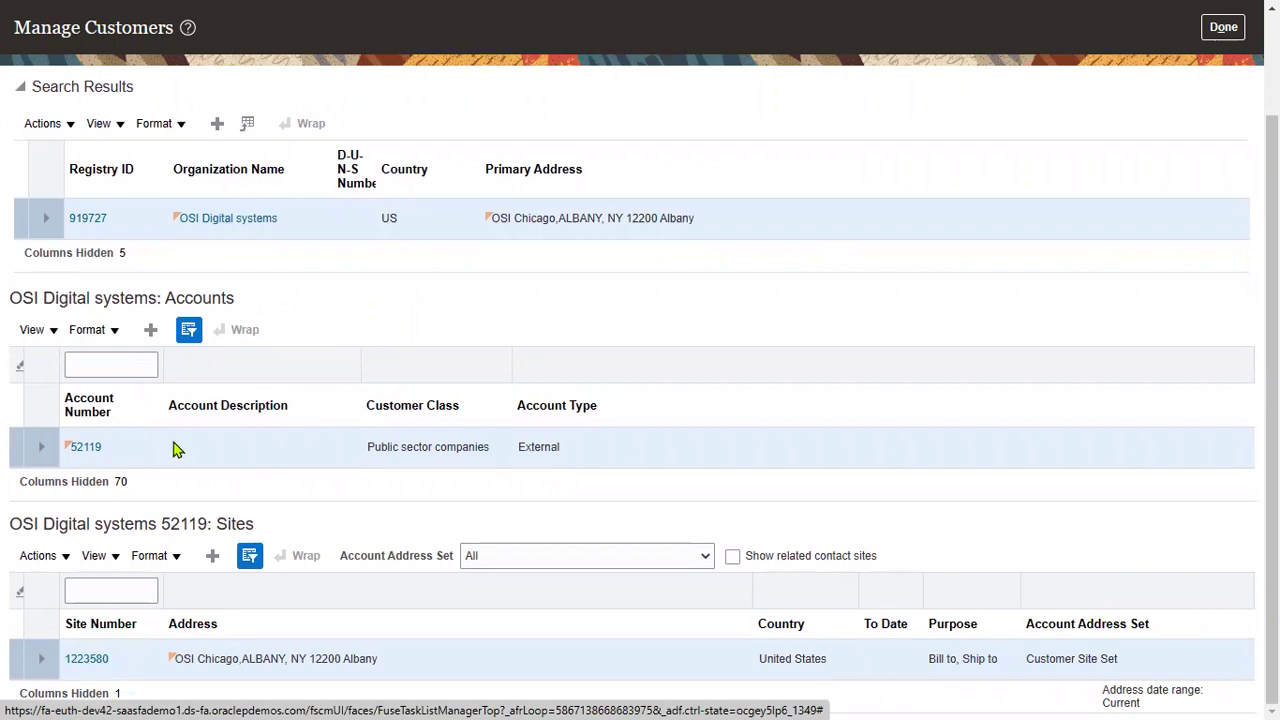
pyautogui.scroll(3, 345, 309)
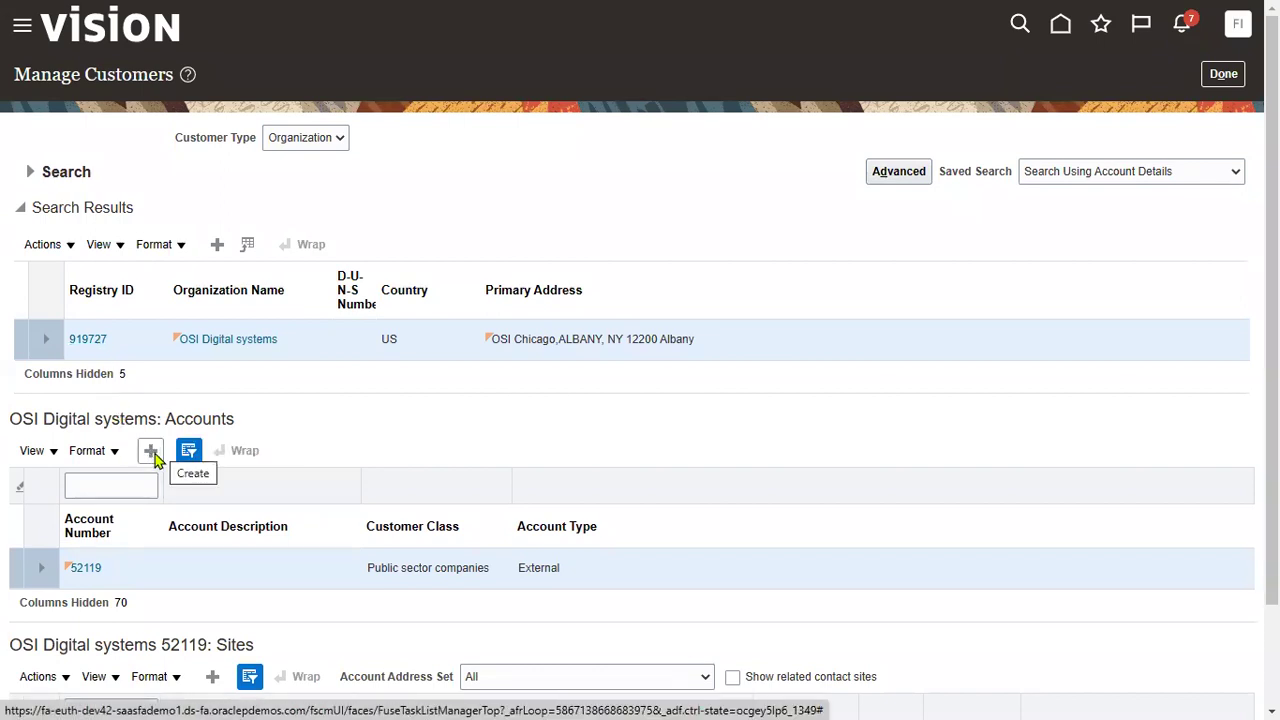
pyautogui.scroll(-2, 151, 460)
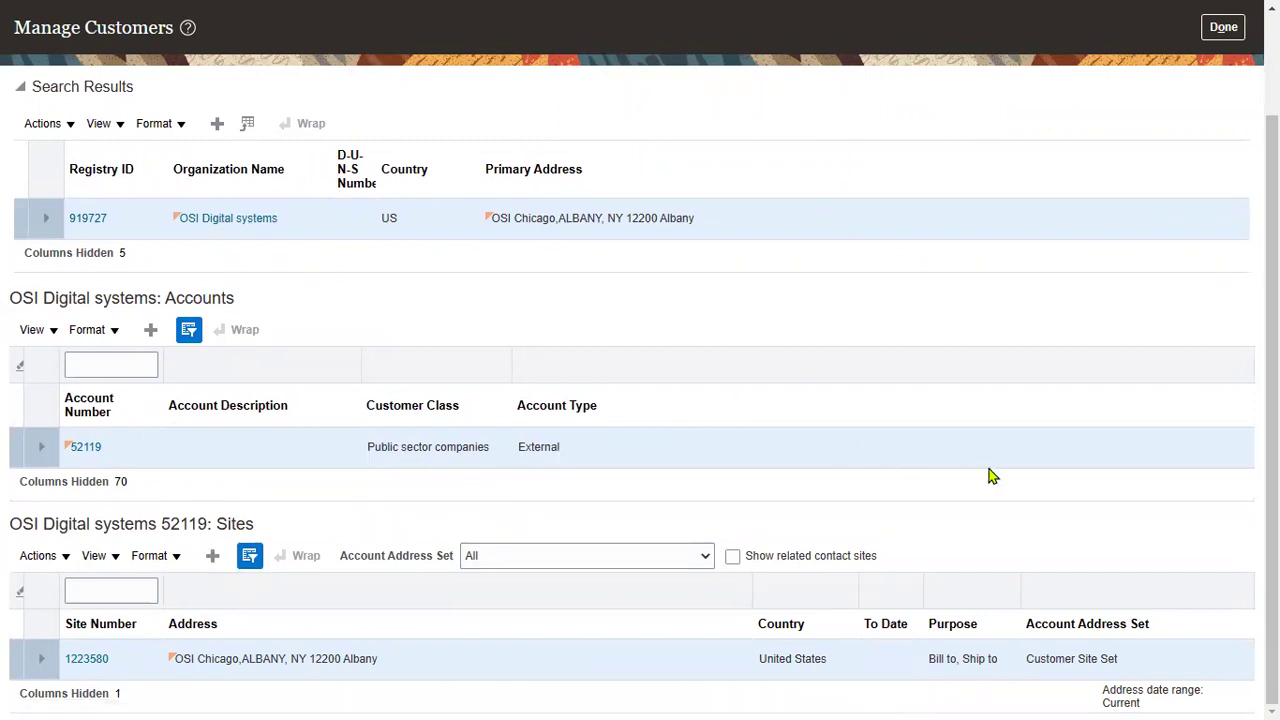
pyautogui.scroll(2, 1204, 277)
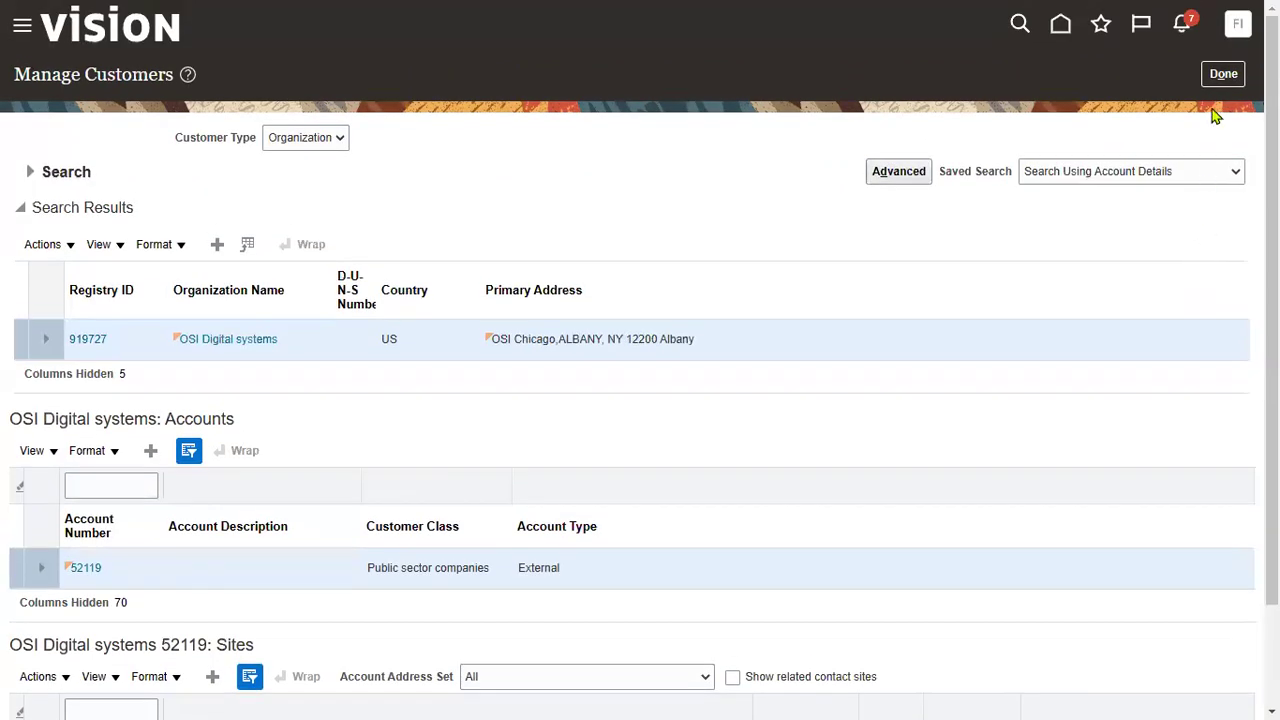
pyautogui.click(1222, 75)
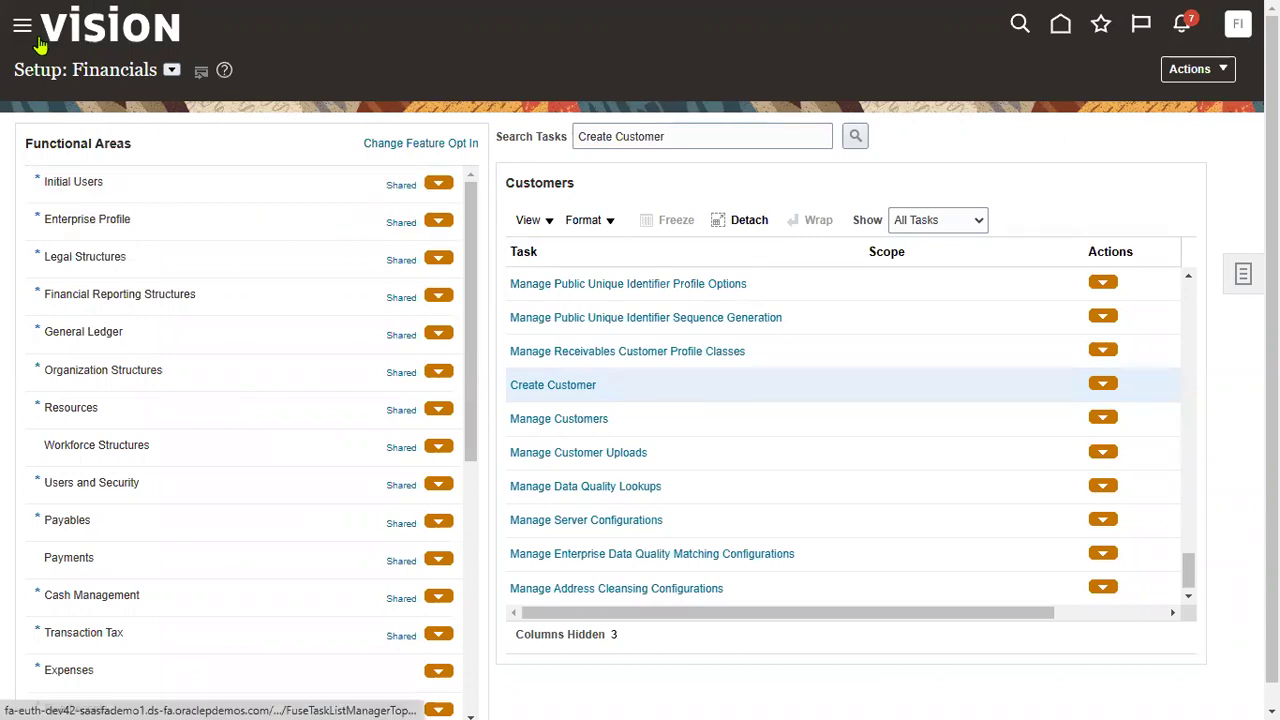
# Switch to Notepad++, bookmark the first three lines of the sales order task list, and minimize the window
pyautogui.hotkey('alt', 'Tab')
pyautogui.hotkey('alt', 'Tab')
pyautogui.hotkey('alt', 'Tab')
pyautogui.hotkey('alt', 'Tab')
pyautogui.hotkey('alt', 'Tab')
pyautogui.hotkey('alt', 'shift', 'Tab')
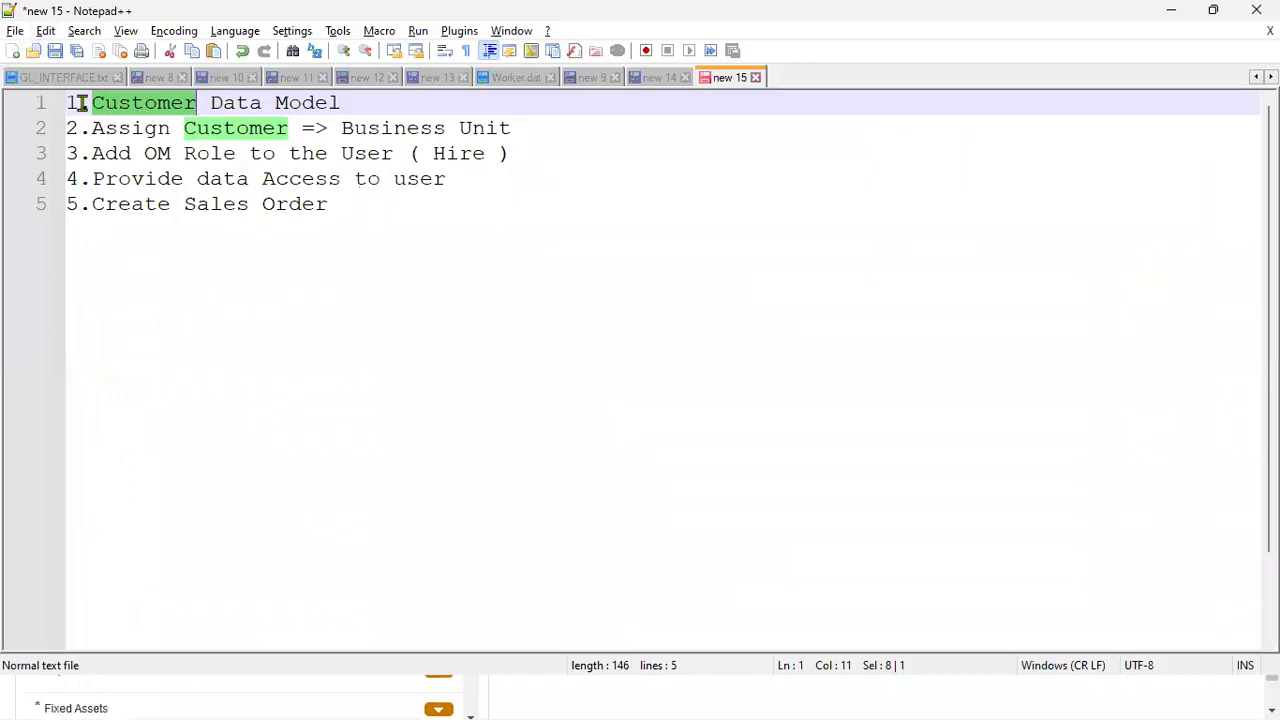
pyautogui.click(48, 103)
pyautogui.click(48, 130)
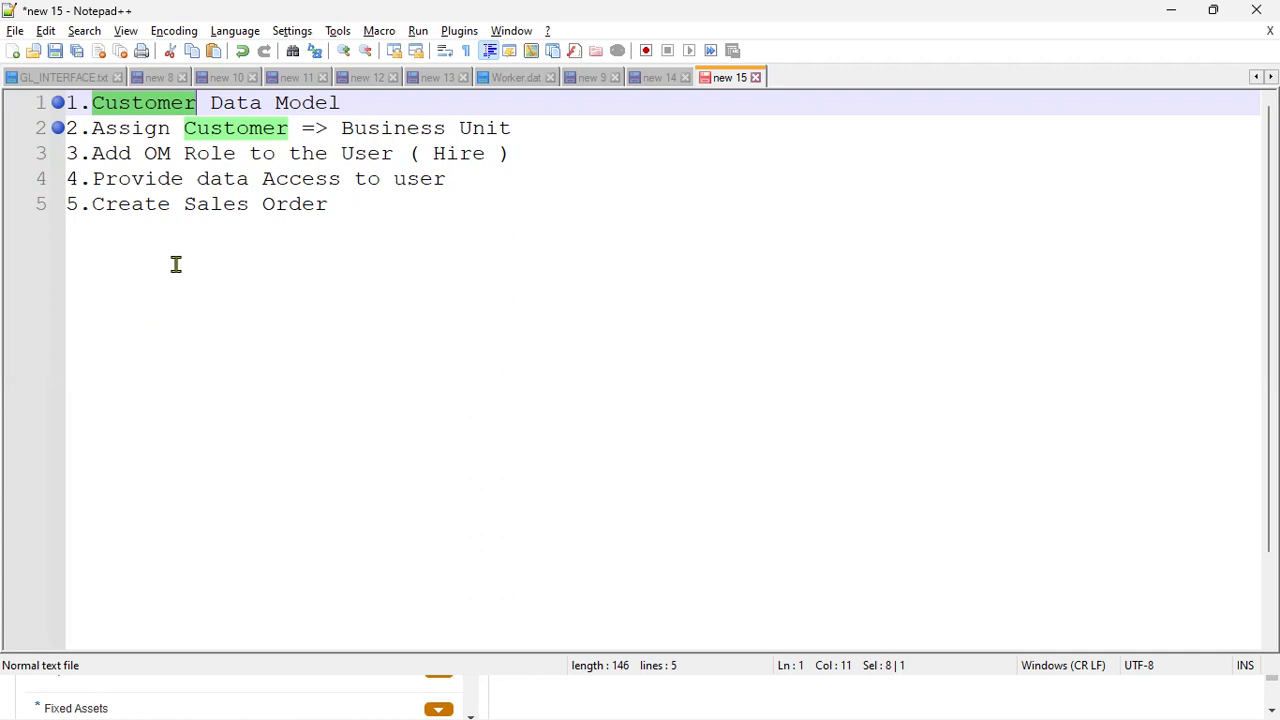
pyautogui.click(54, 156)
pyautogui.click(1172, 12)
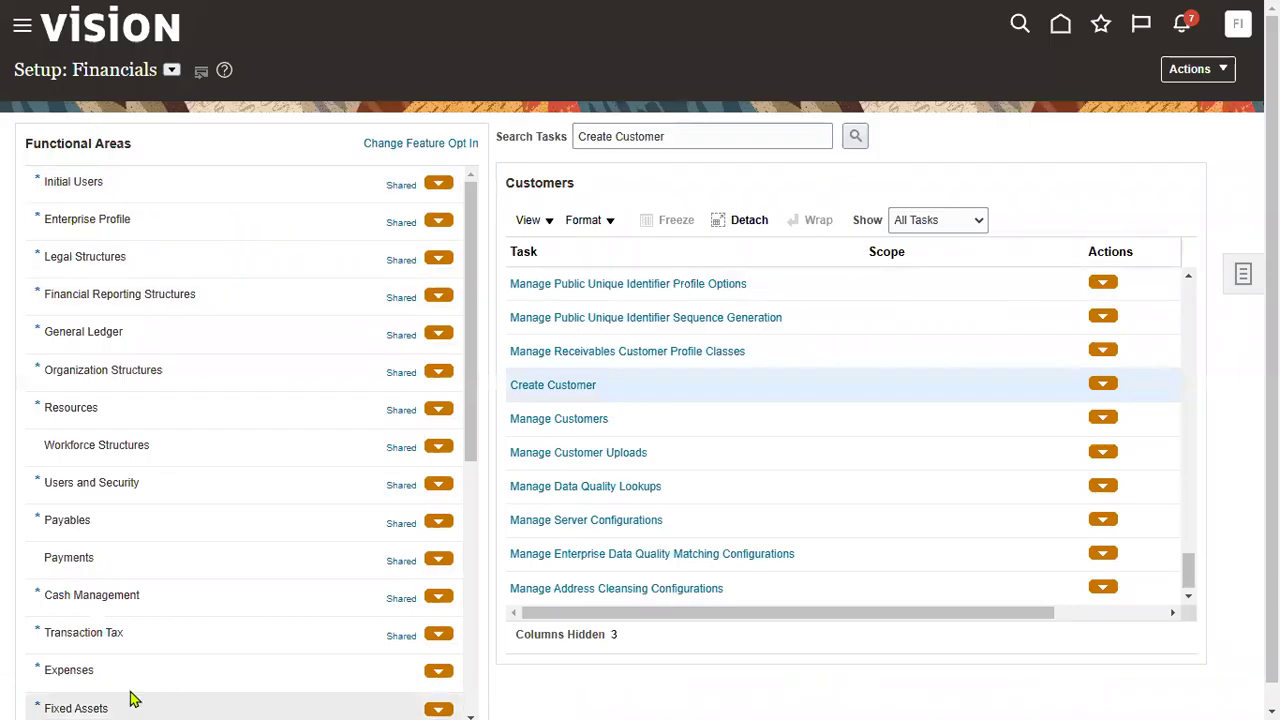
# Open the Security Console from the navigator's Tools group and exit the browser's full-screen view
pyautogui.click(28, 28)
pyautogui.scroll(-5, 222, 566)
pyautogui.scroll(-3, 206, 571)
pyautogui.click(166, 577)
pyautogui.scroll(-3, 168, 577)
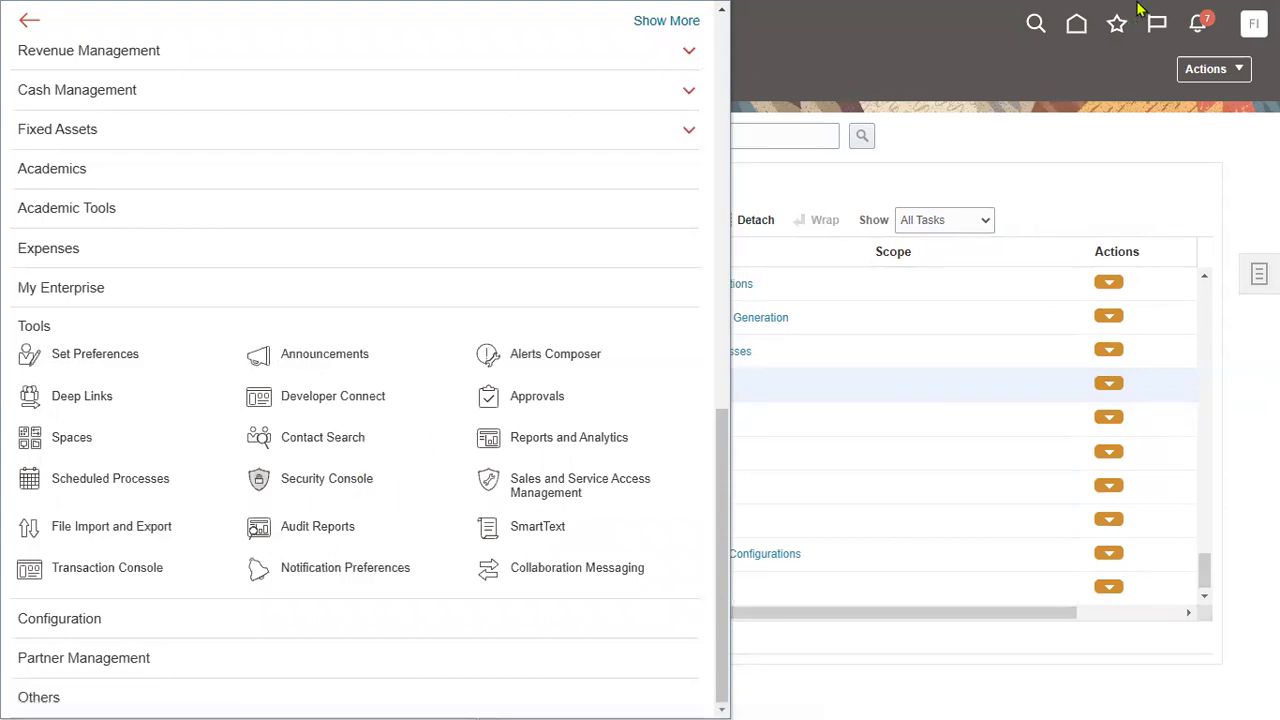
pyautogui.moveTo(1140, 9)
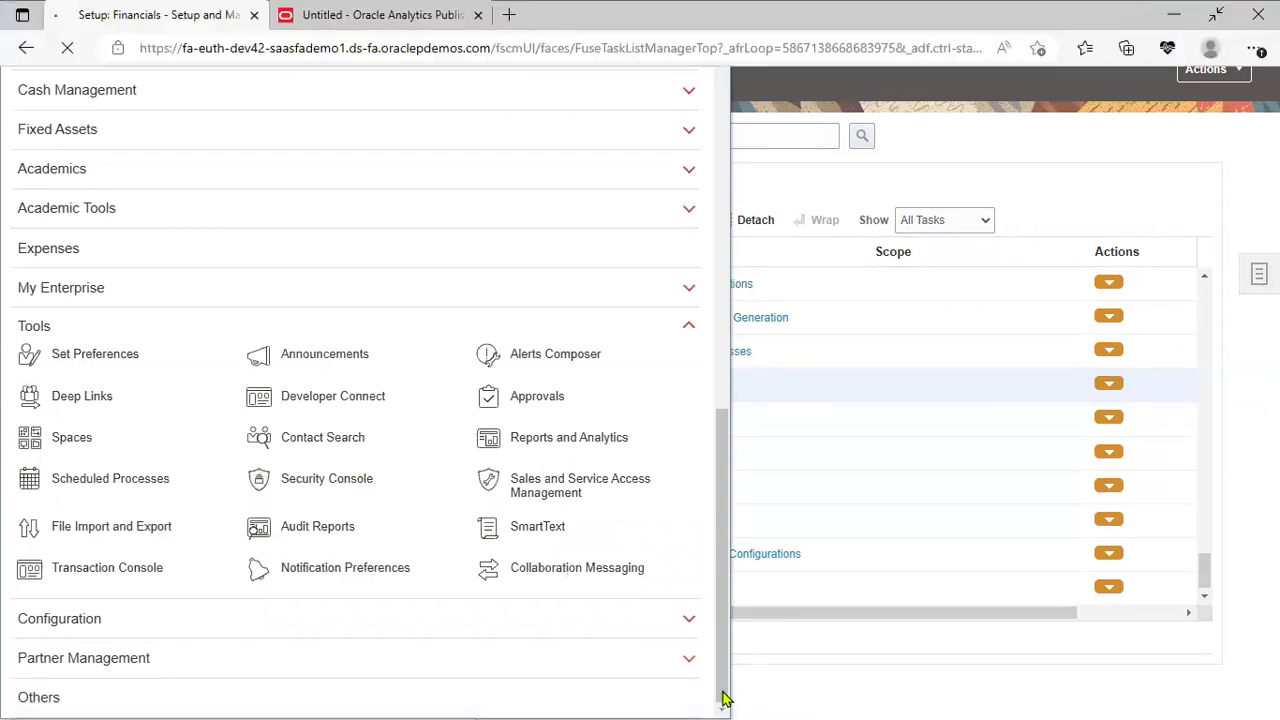
pyautogui.press('F11')
# Switch to Chrome and search the web for "oracle oer documentation" in a new tab
pyautogui.hotkey('alt', 'Tab')
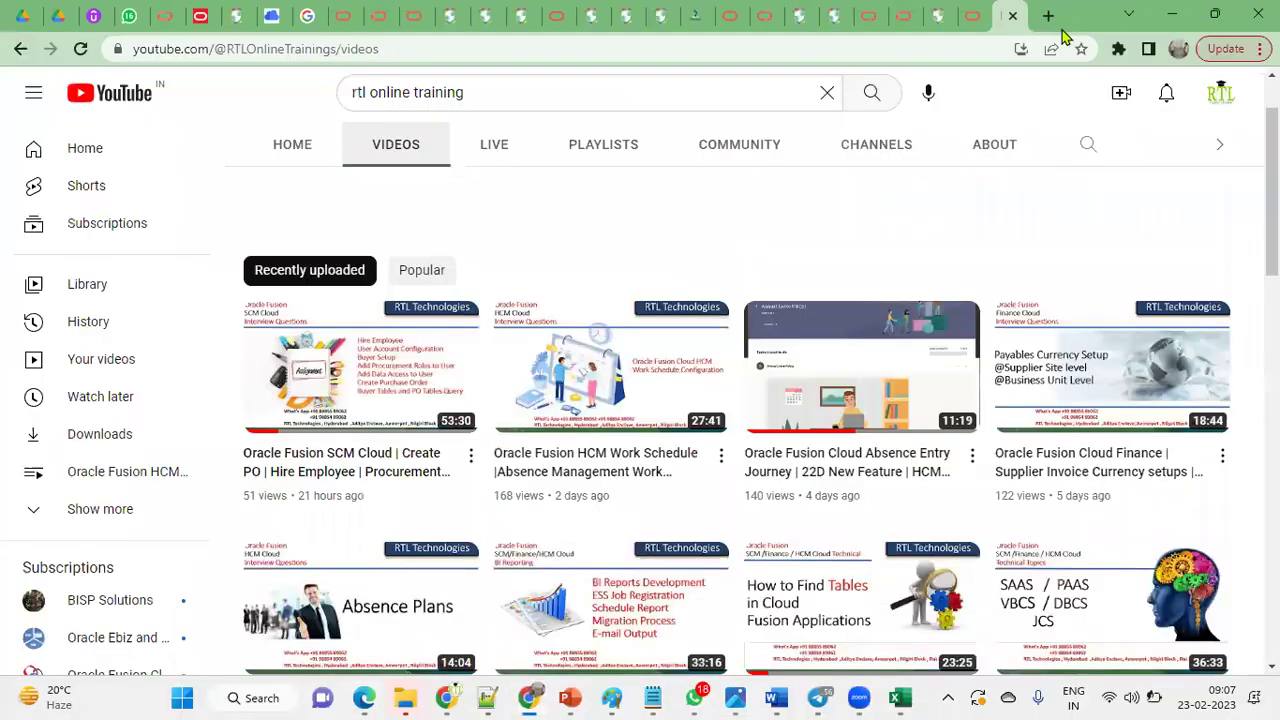
pyautogui.click(1049, 16)
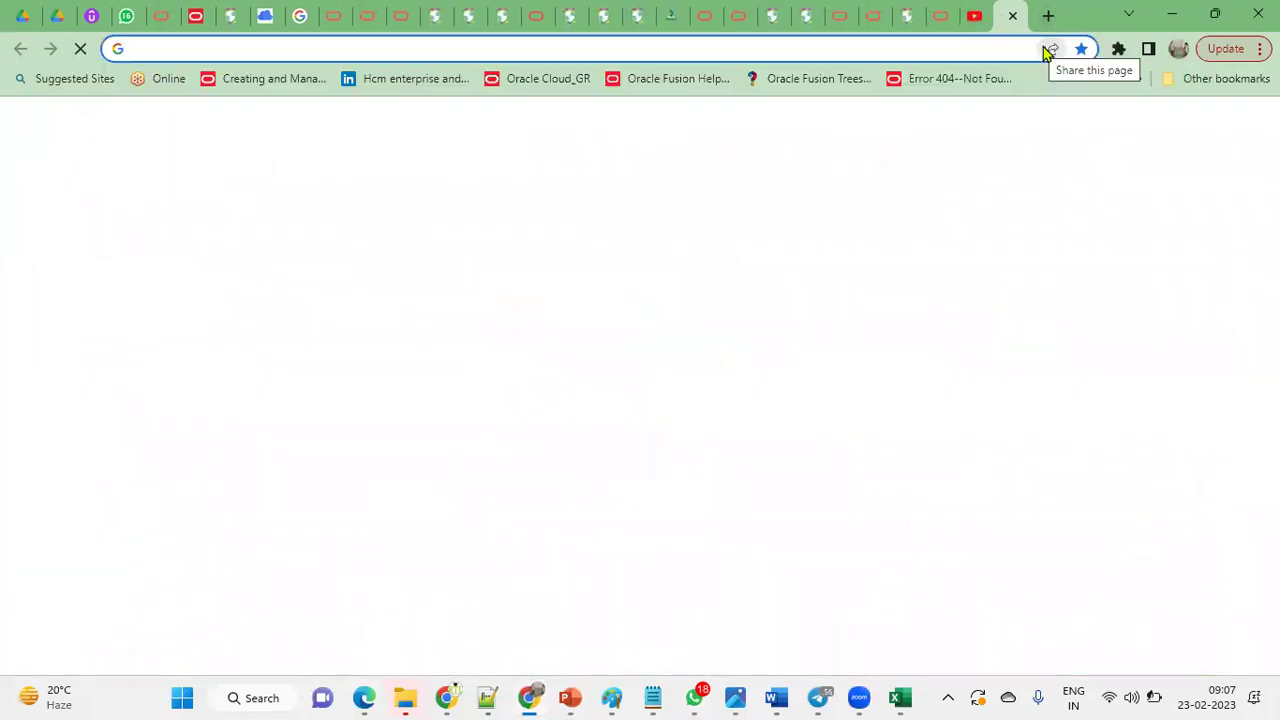
pyautogui.write('or')
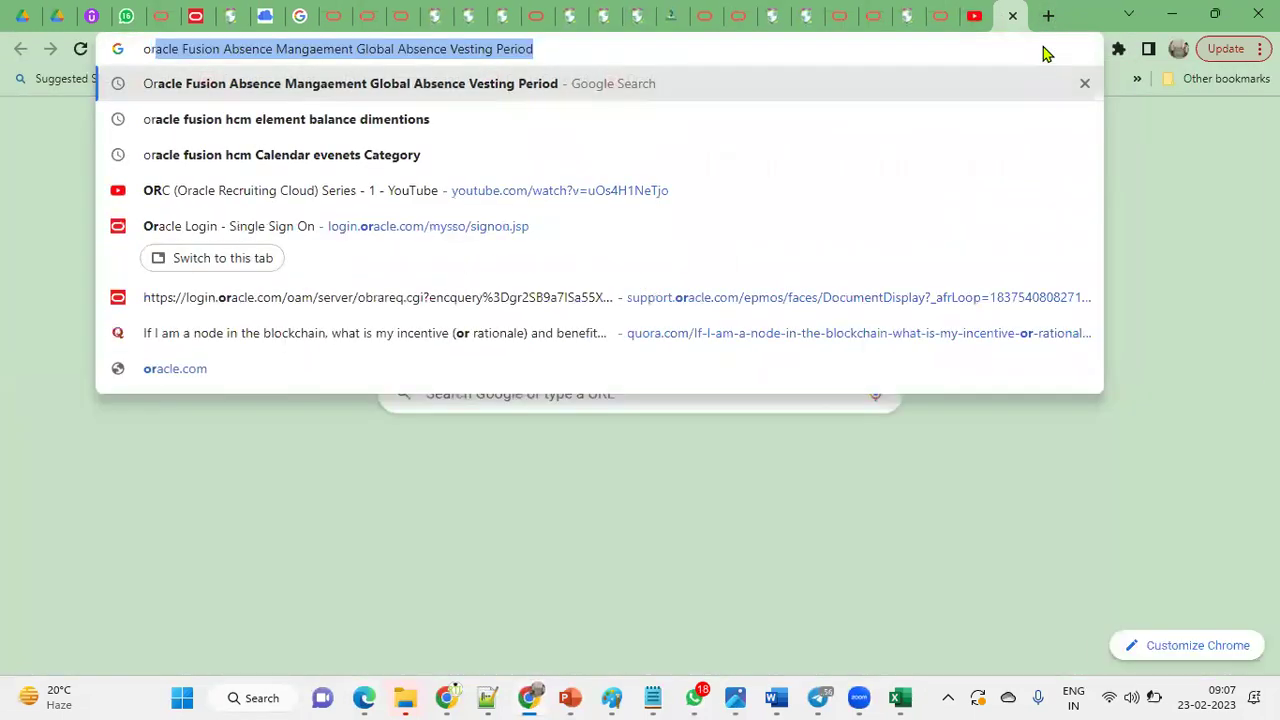
pyautogui.write('acle oer')
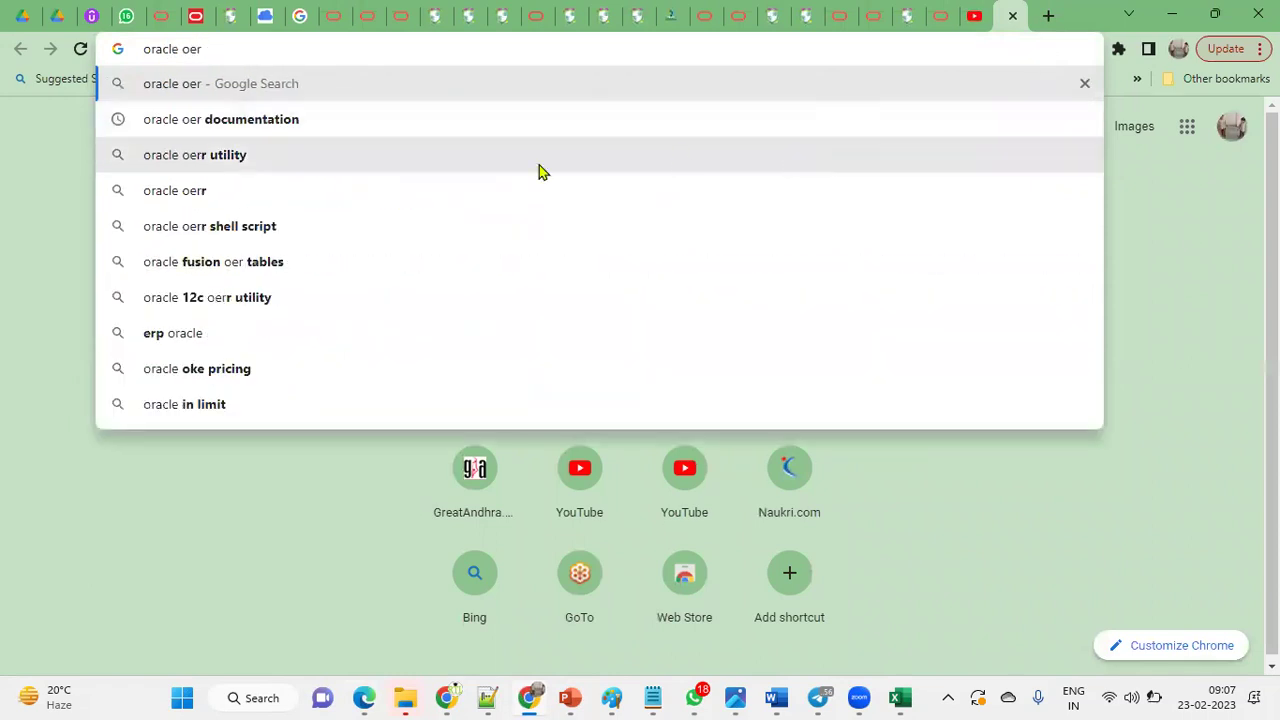
pyautogui.click(300, 128)
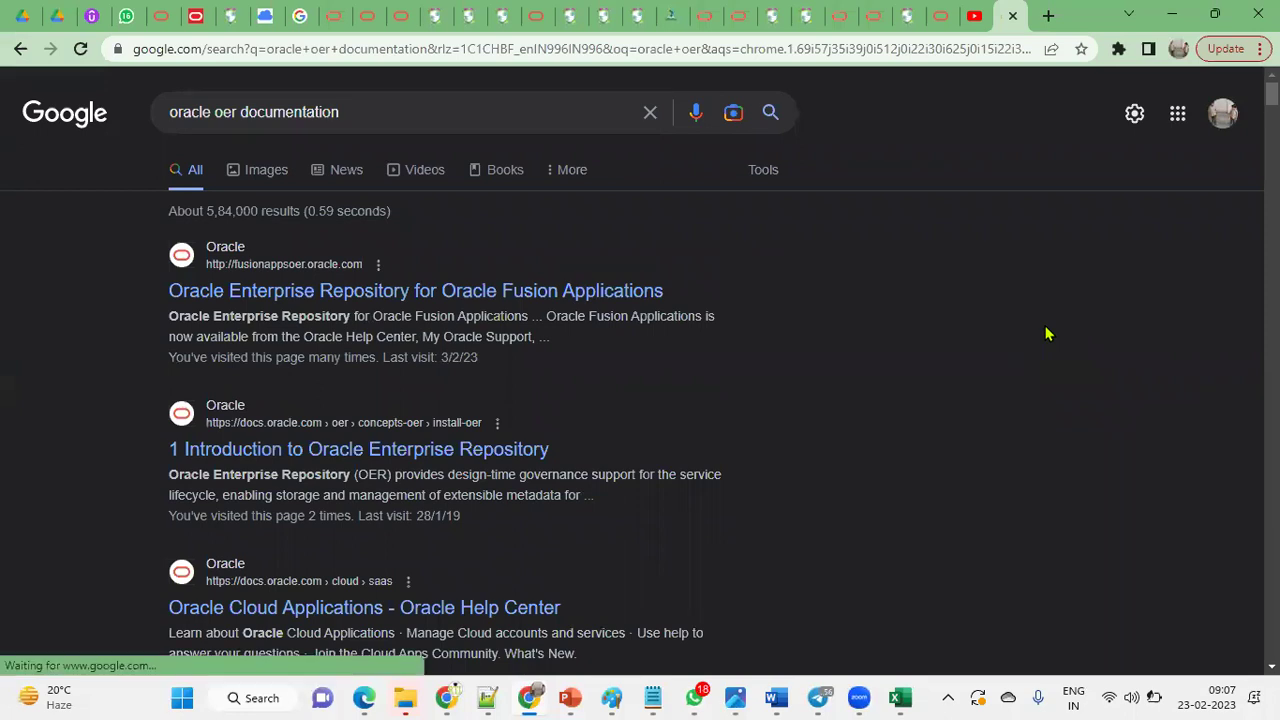
# Open the Oracle Enterprise Repository result and follow Cloud Applications to the Order Management documentation
pyautogui.click(362, 293)
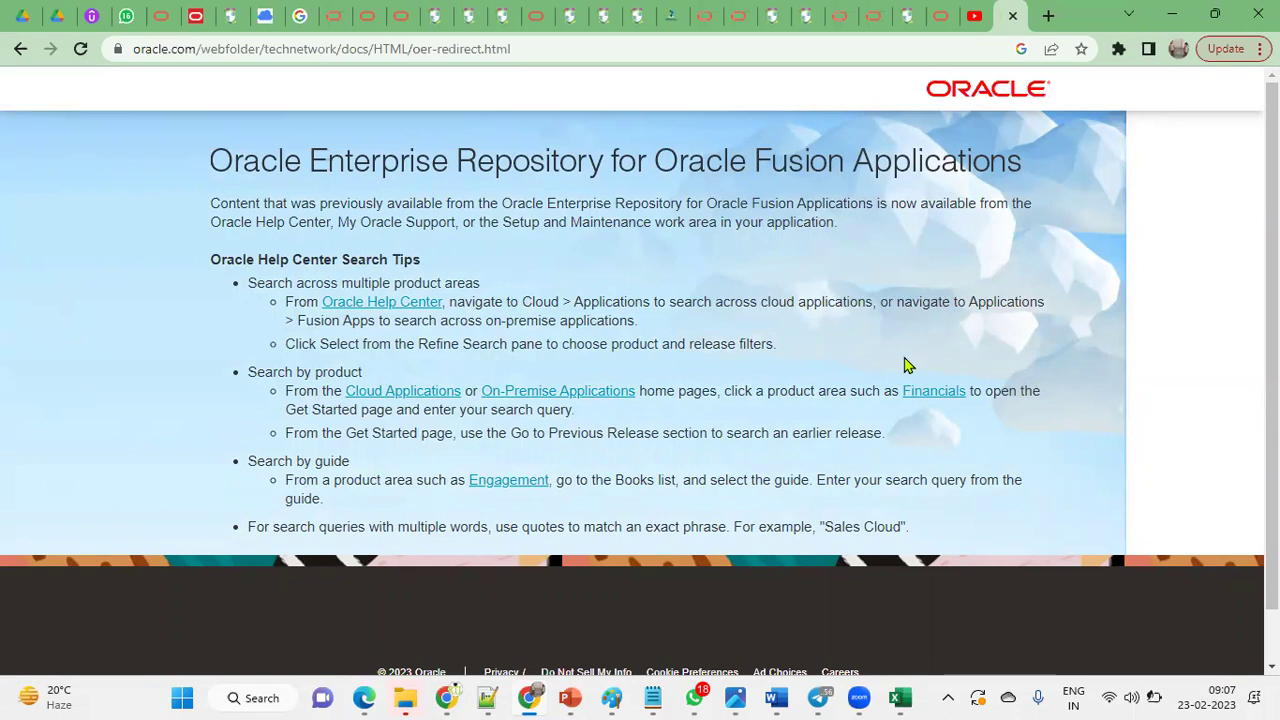
pyautogui.click(445, 393)
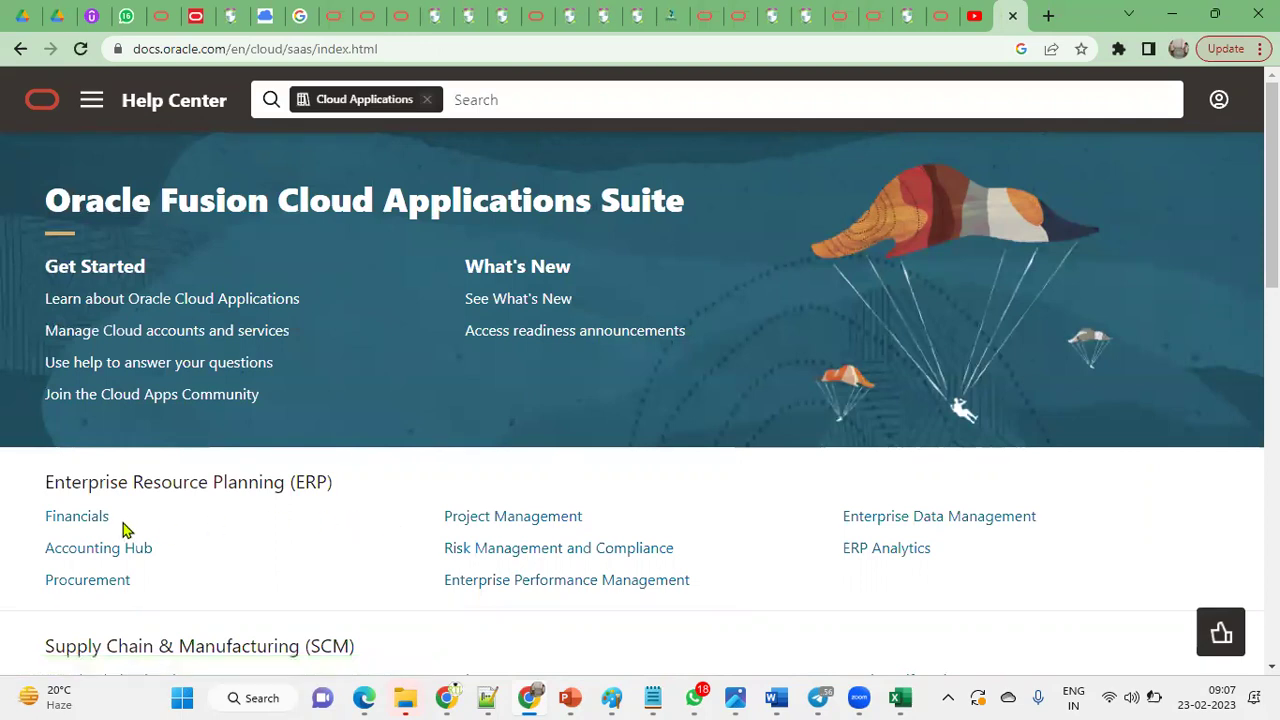
pyautogui.scroll(-1, 140, 527)
pyautogui.scroll(-2, 140, 527)
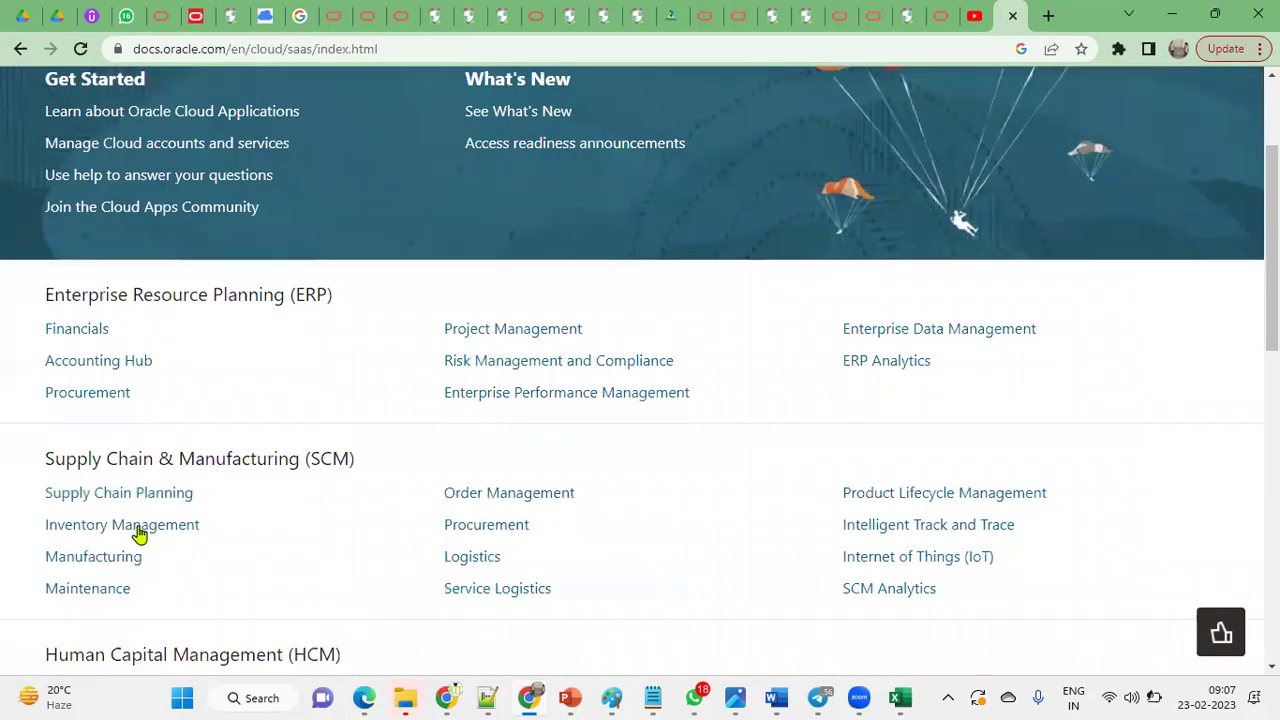
pyautogui.click(504, 502)
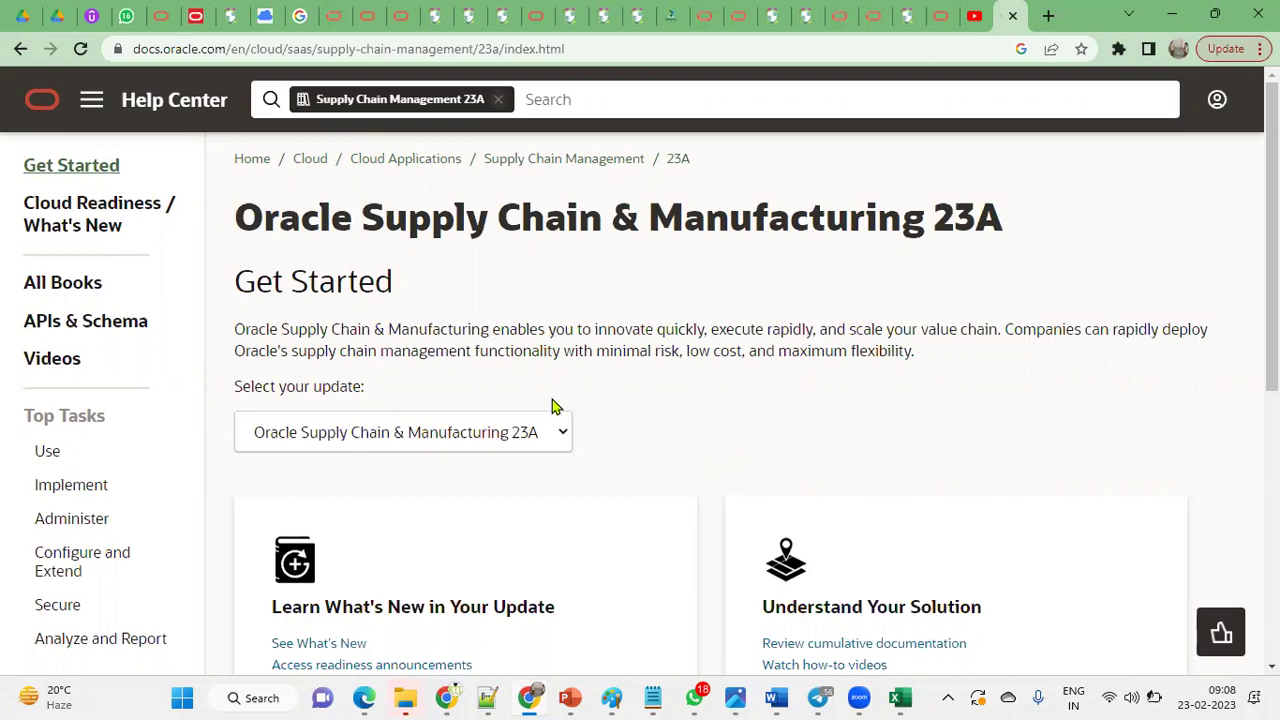
# Open all books for Supply Chain & Manufacturing 23A and find the Using Order Management guide
pyautogui.click(60, 297)
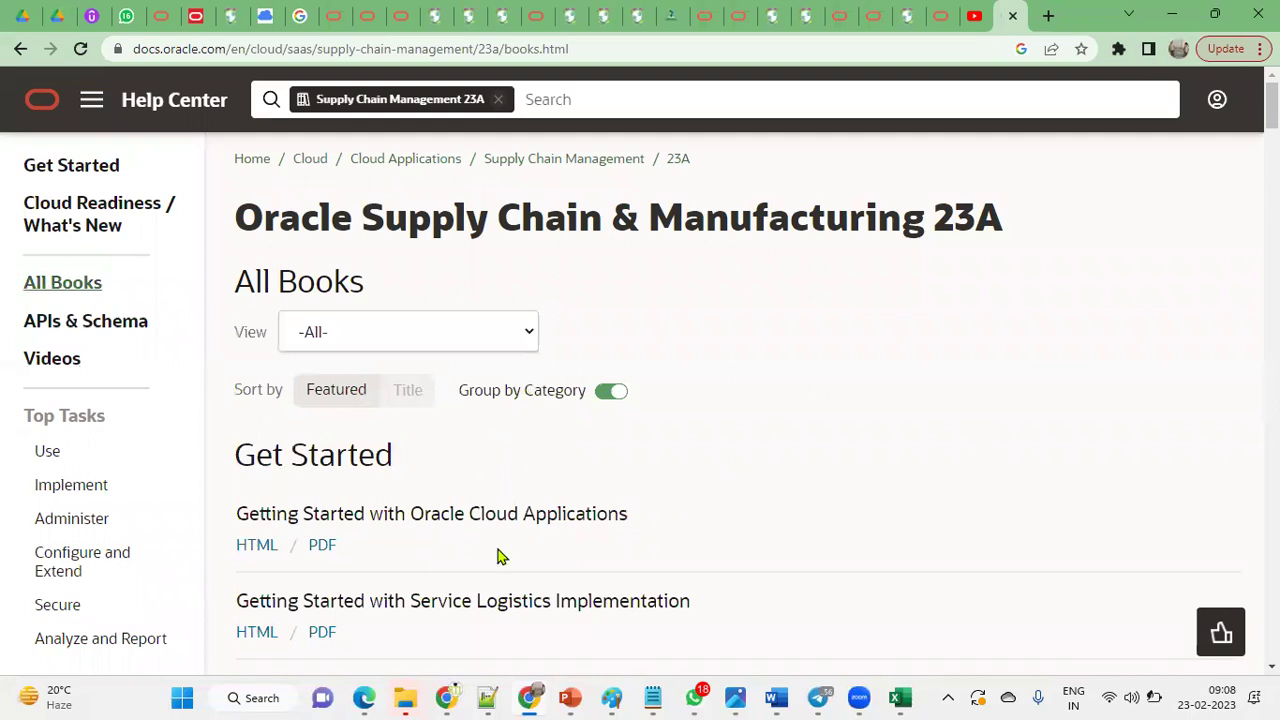
pyautogui.scroll(-5, 534, 551)
pyautogui.scroll(-9, 534, 541)
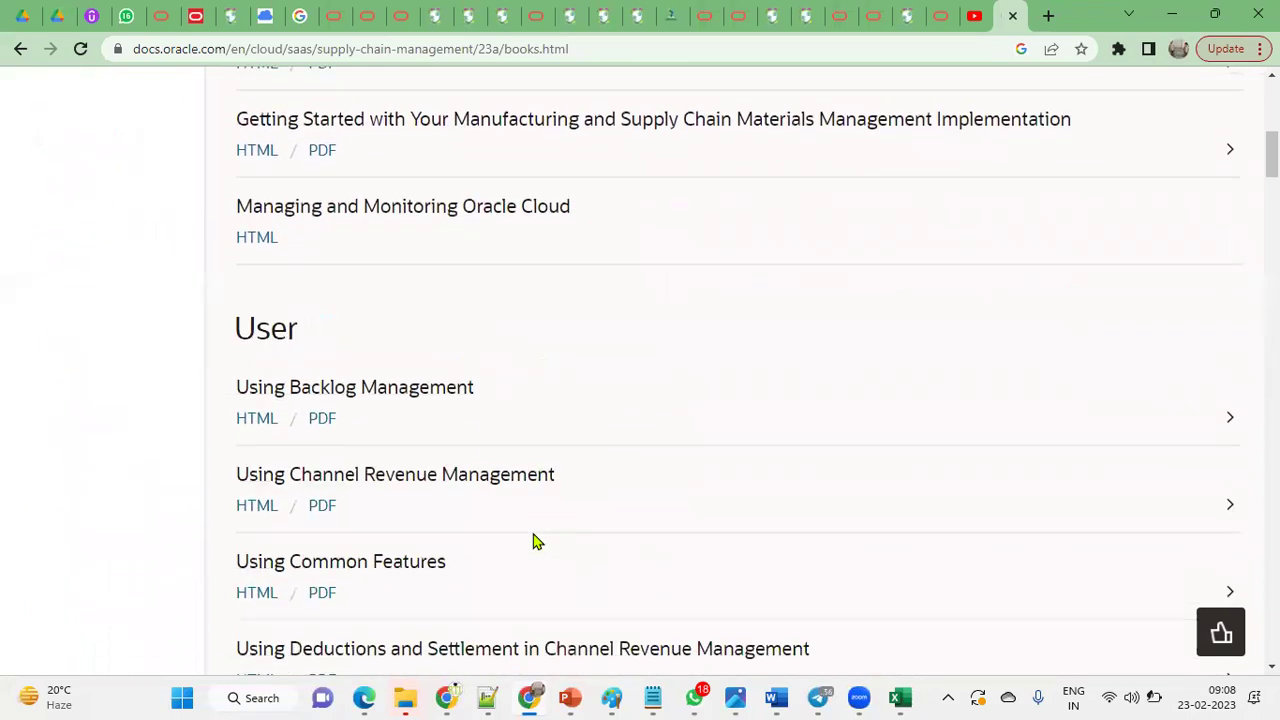
pyautogui.scroll(-4, 534, 540)
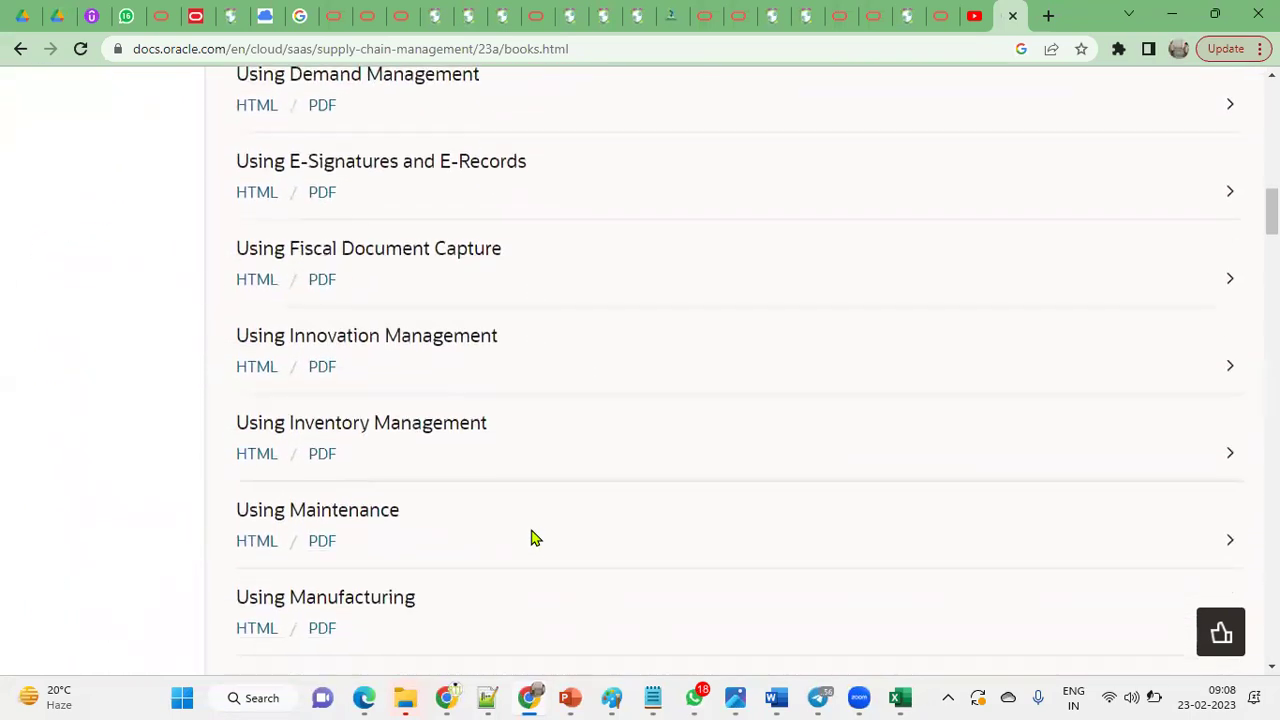
pyautogui.scroll(-1, 396, 492)
pyautogui.scroll(-1, 396, 492)
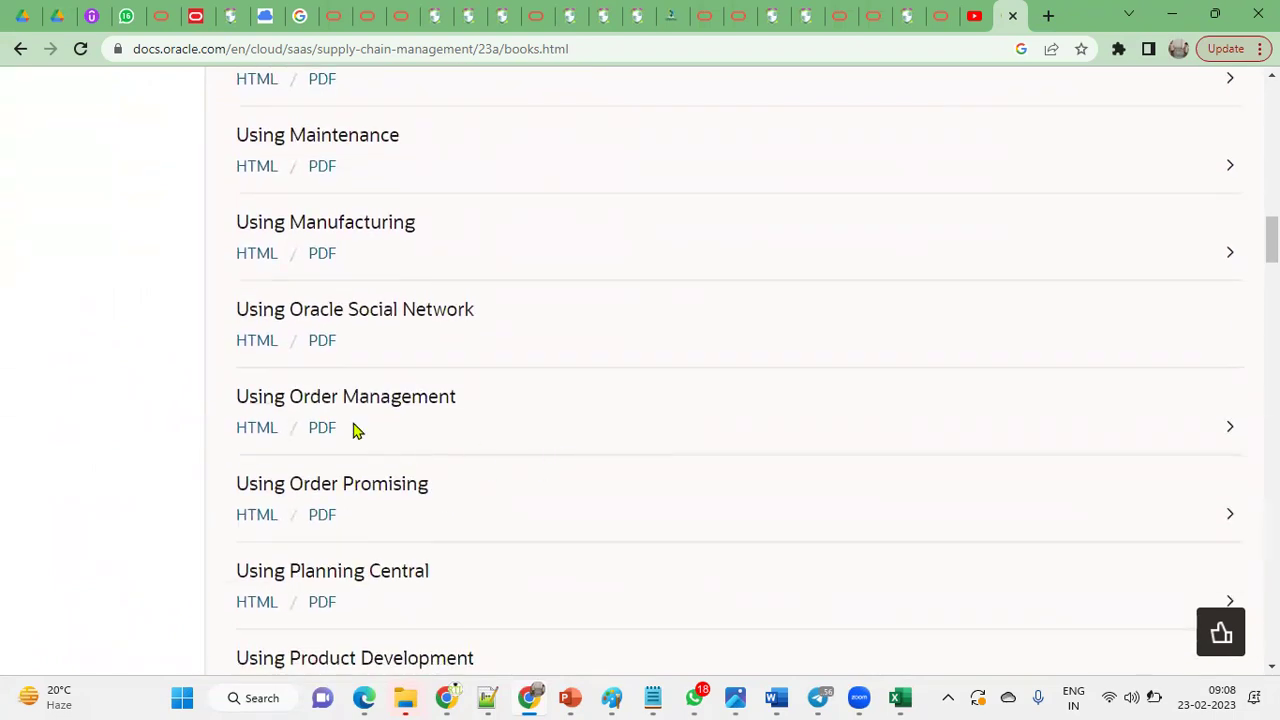
# Highlight the Order Management, Order Promising, Planning Central and Product Development book titles in turn
pyautogui.moveTo(290, 397); pyautogui.dragTo(512, 406)
pyautogui.click(512, 406)
pyautogui.moveTo(302, 484); pyautogui.dragTo(486, 497)
pyautogui.scroll(-1, 372, 480)
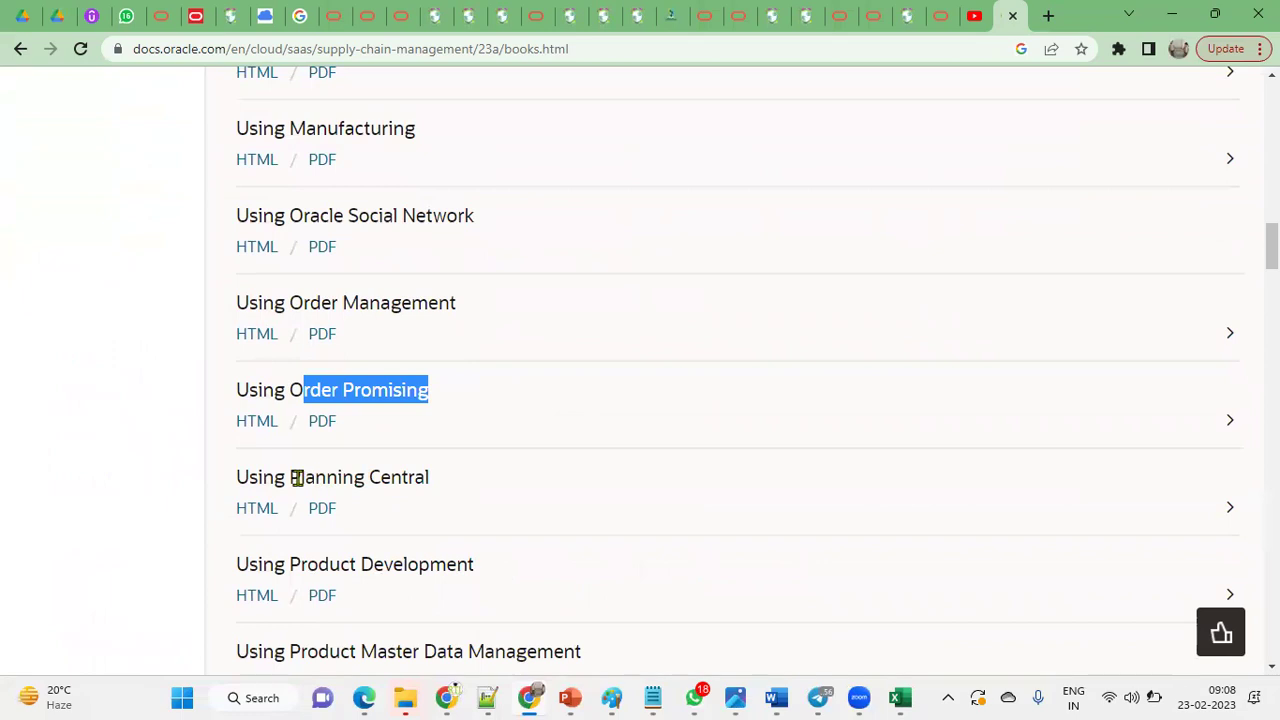
pyautogui.moveTo(299, 480); pyautogui.dragTo(491, 486)
pyautogui.moveTo(300, 567); pyautogui.dragTo(468, 565)
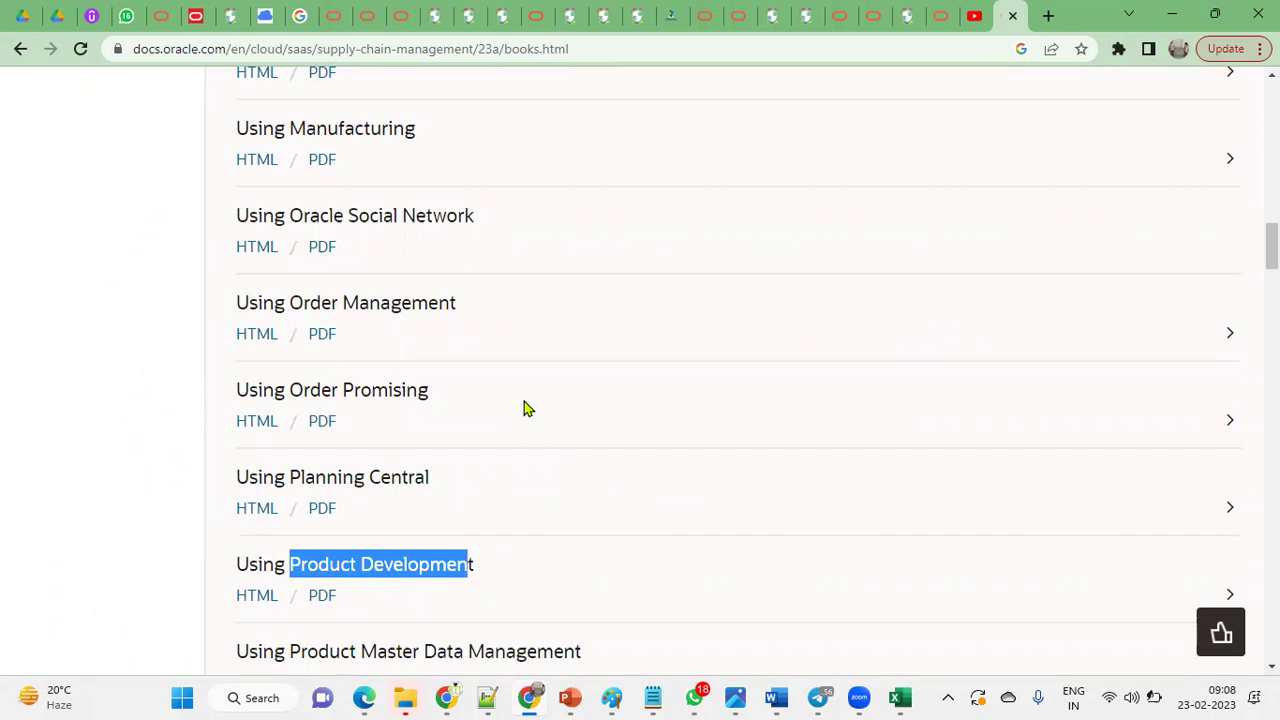
# Open the HTML version of Using Order Management and look through its table of contents
pyautogui.click(252, 336)
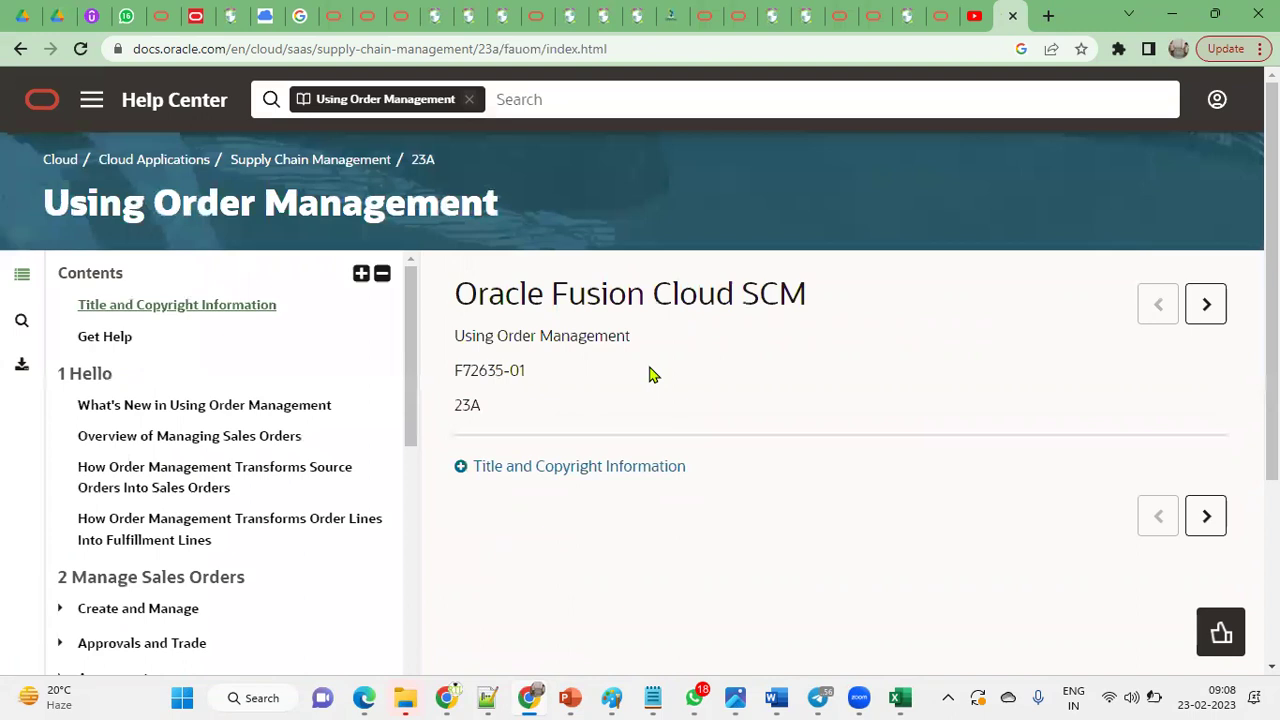
pyautogui.scroll(-4, 290, 597)
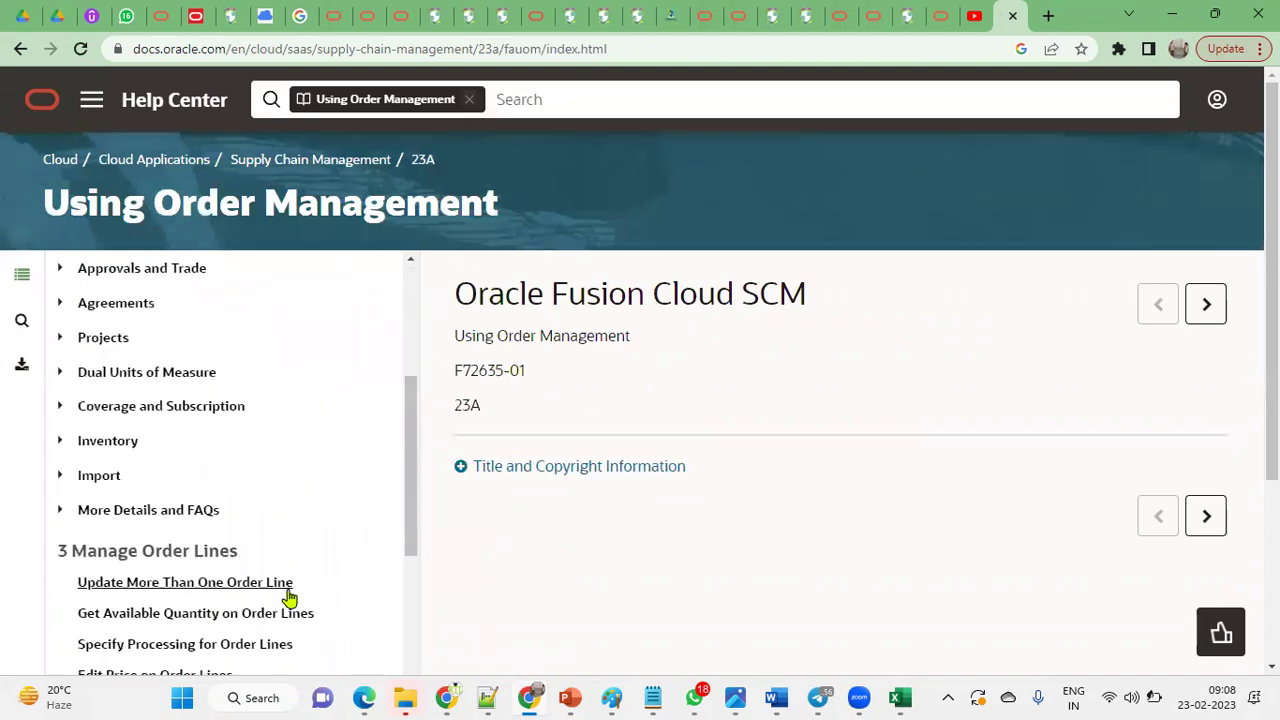
pyautogui.scroll(-3, 290, 597)
pyautogui.scroll(-8, 290, 595)
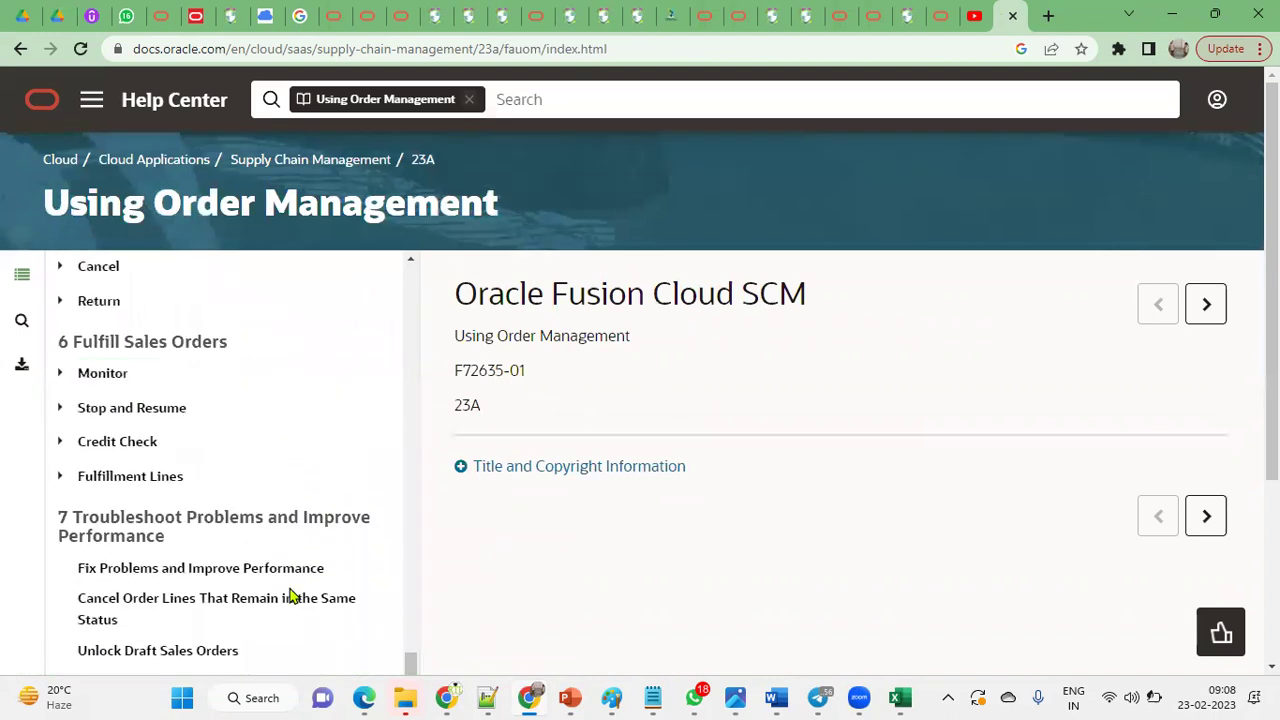
pyautogui.scroll(-3, 290, 595)
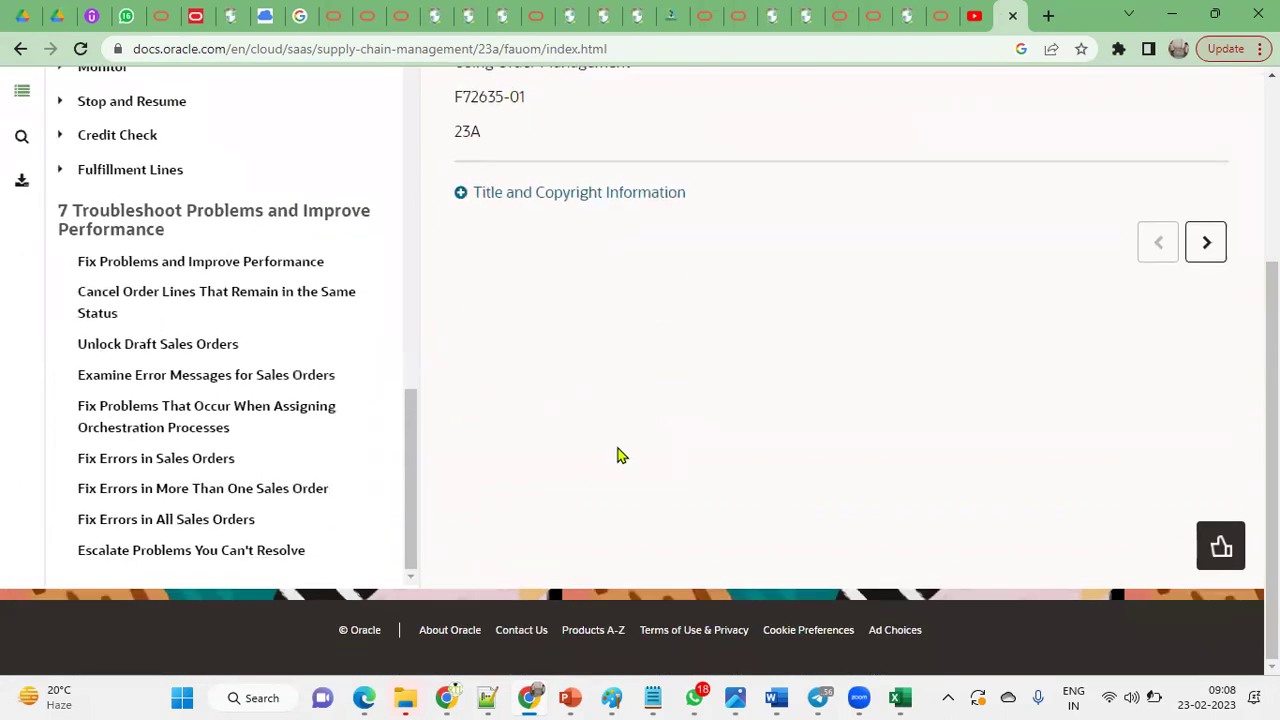
# Switch to the Security Console in Microsoft Edge and show its user accounts page in full screen
pyautogui.click(364, 697)
pyautogui.click(69, 316)
pyautogui.click(1255, 48)
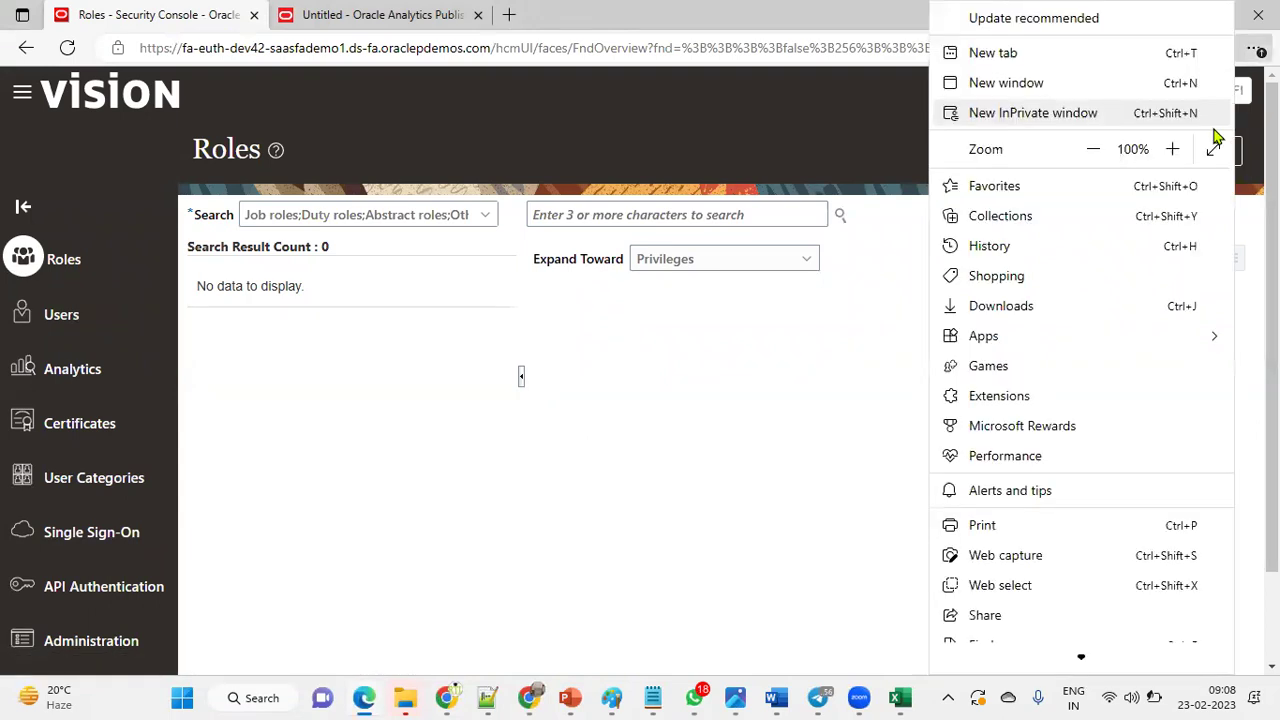
pyautogui.click(1213, 146)
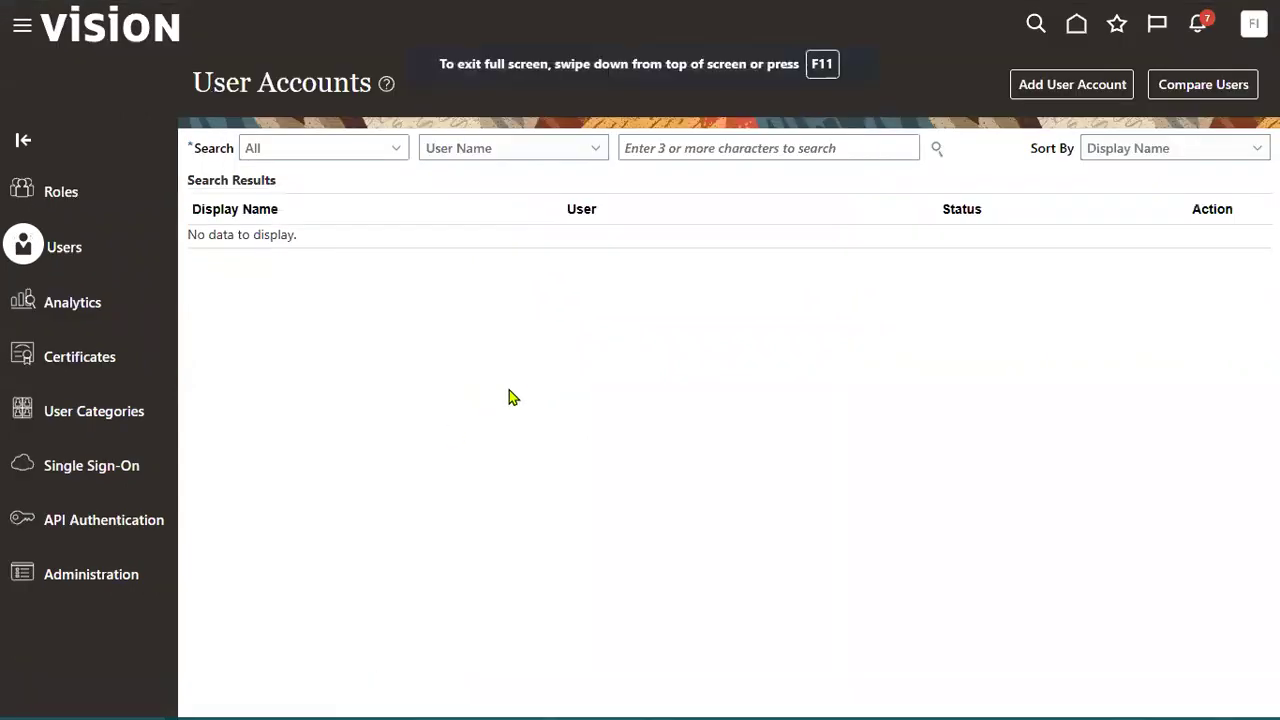
# Search the user accounts for the employee's user name and open that account for editing
pyautogui.click(705, 150)
pyautogui.write('john.')
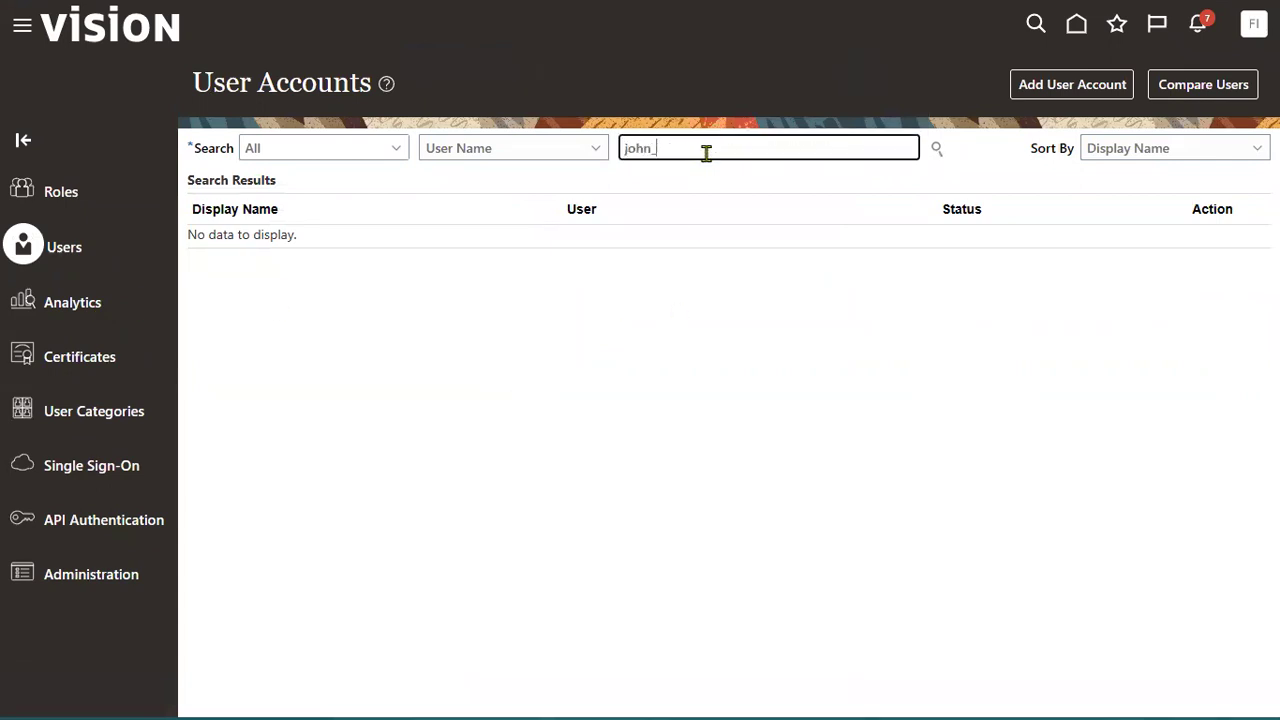
pyautogui.press('Return')
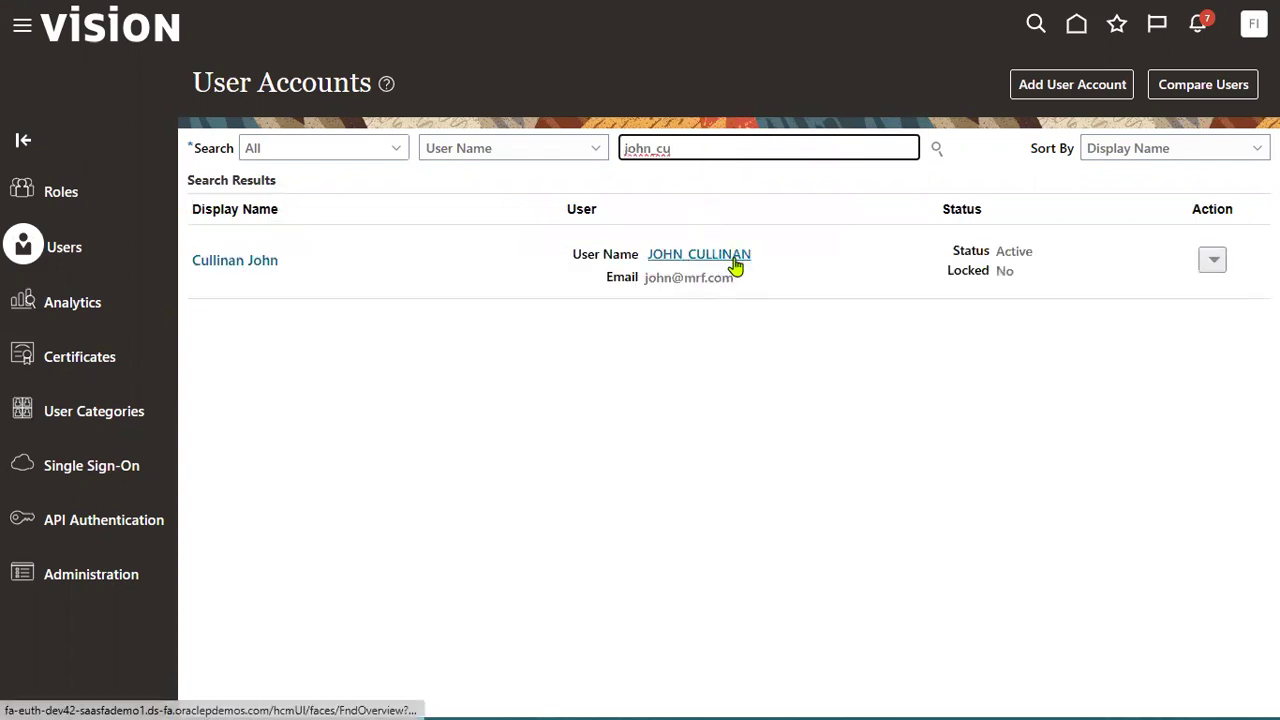
pyautogui.click(733, 256)
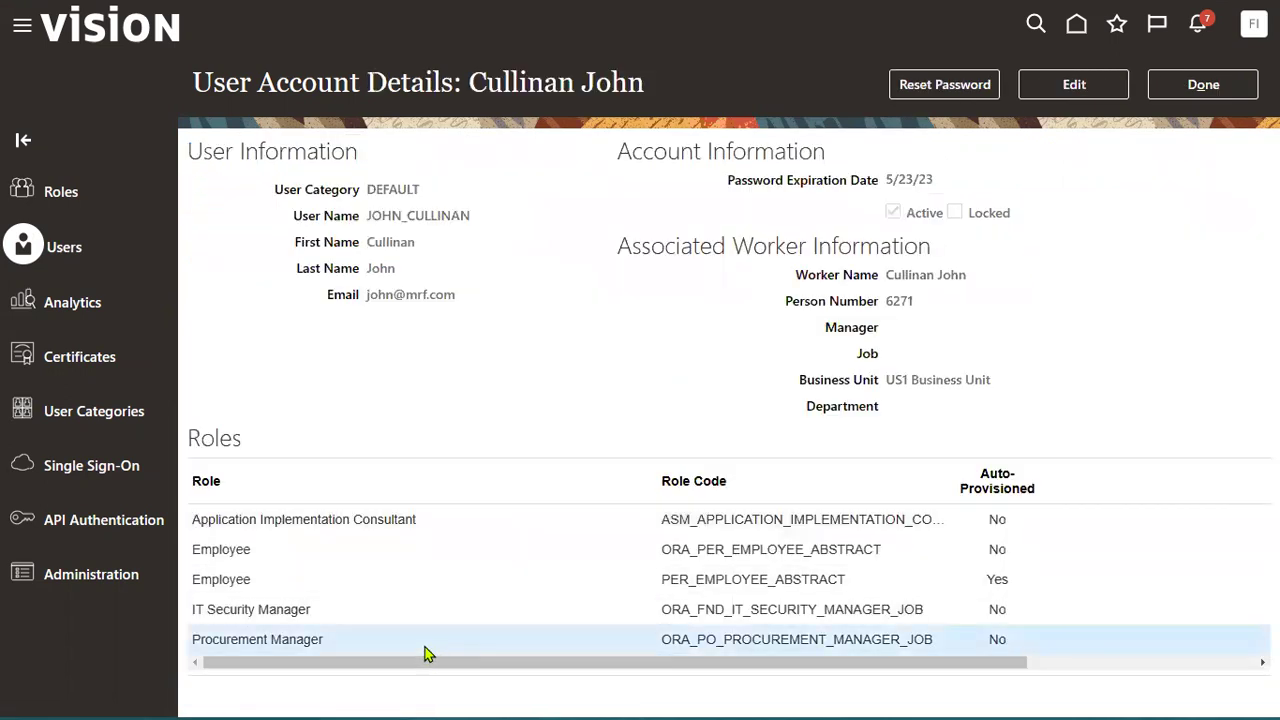
pyautogui.click(1087, 92)
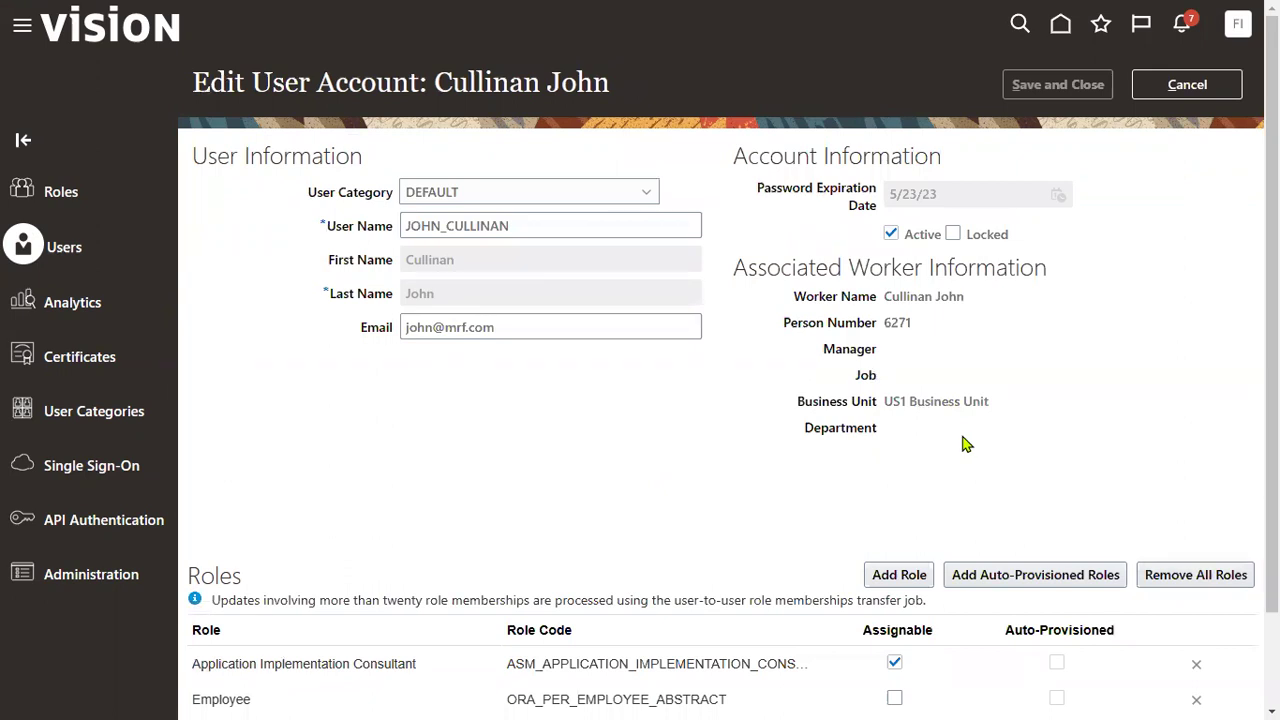
# Add the Order Administrator role with code DOO_ORDER_ADMINISTRATOR_JOB to the user account
pyautogui.click(895, 574)
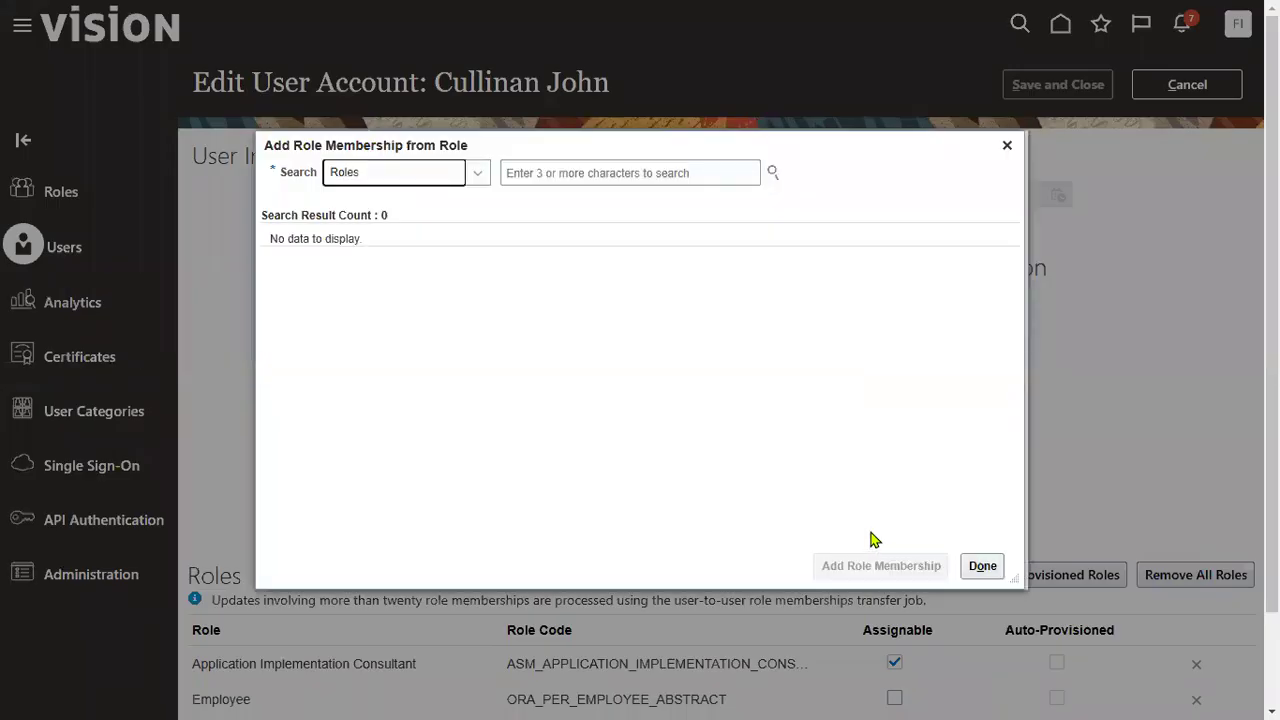
pyautogui.click(510, 172)
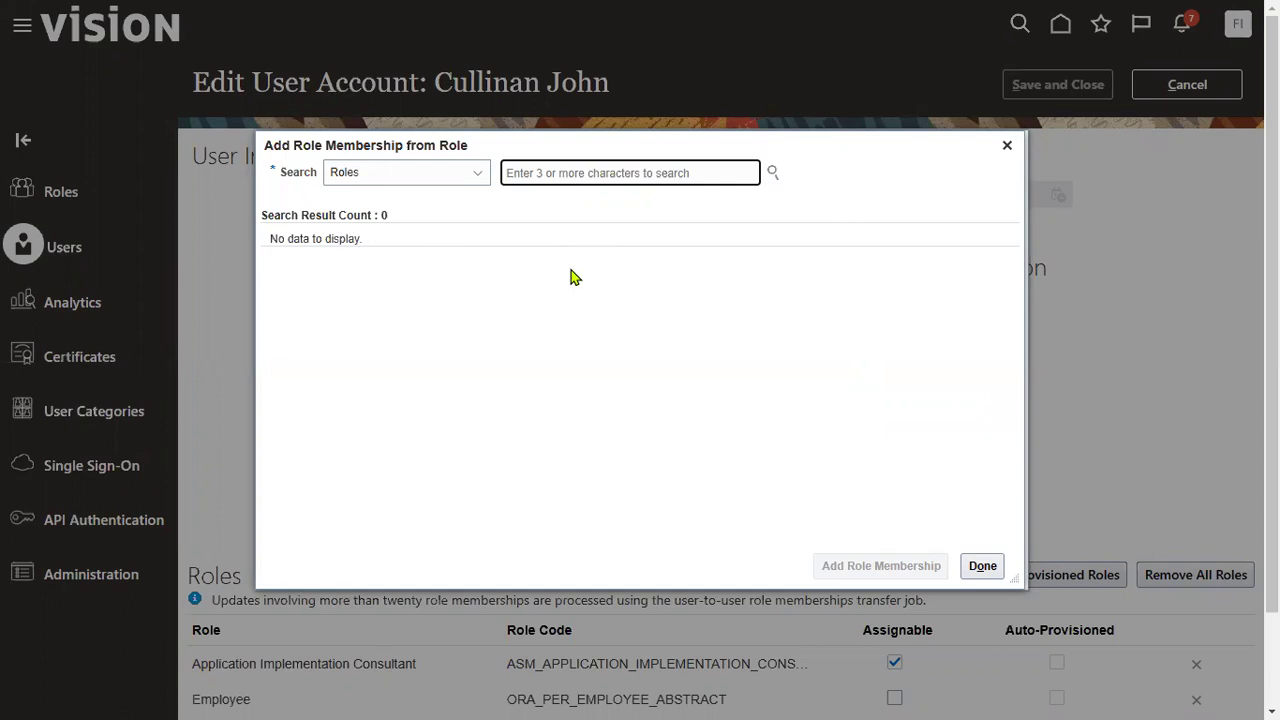
pyautogui.write('order')
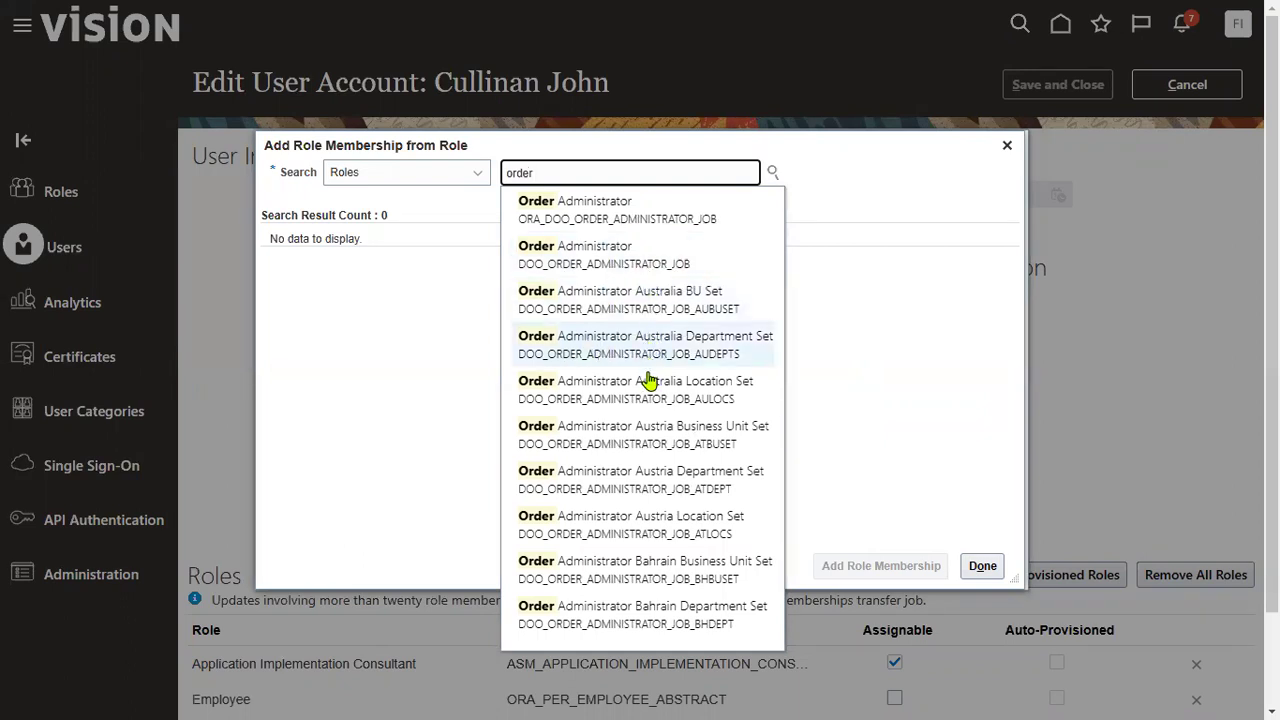
pyautogui.click(603, 250)
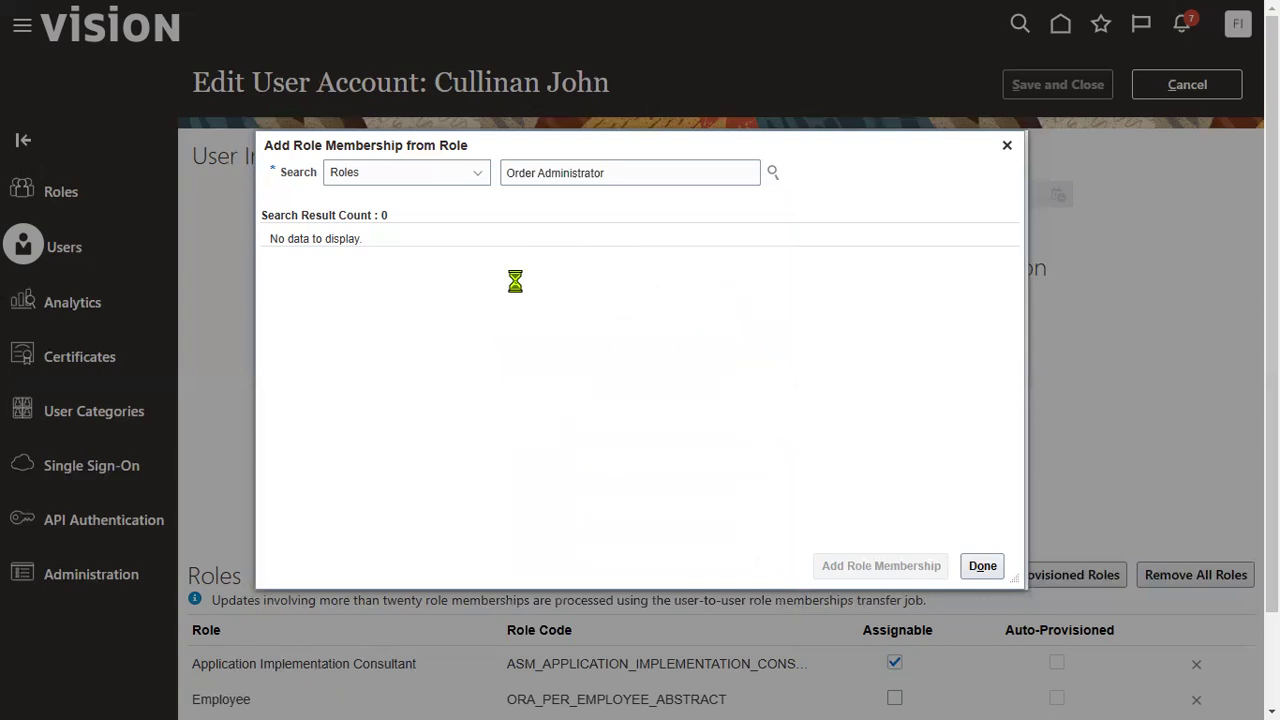
pyautogui.click(855, 568)
# Add the Order Entry Specialist role to the user account, then save and close the account
pyautogui.moveTo(540, 172); pyautogui.dragTo(654, 171)
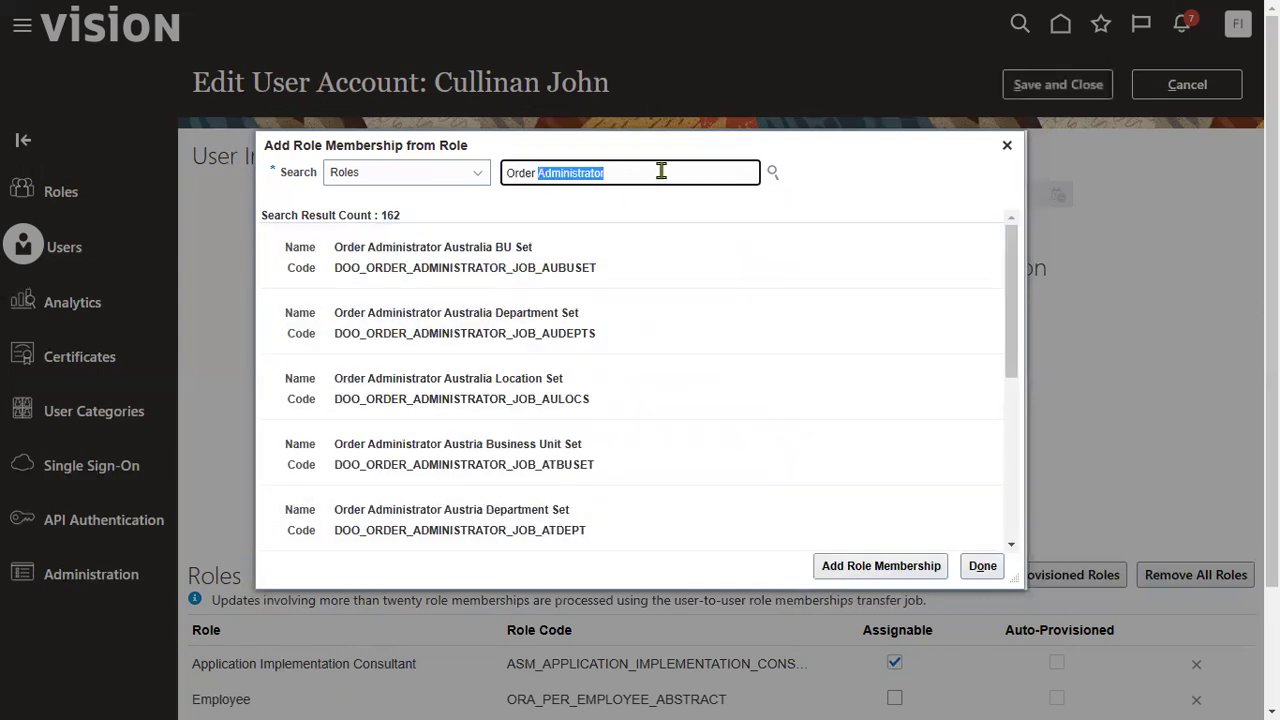
pyautogui.write('er entry')
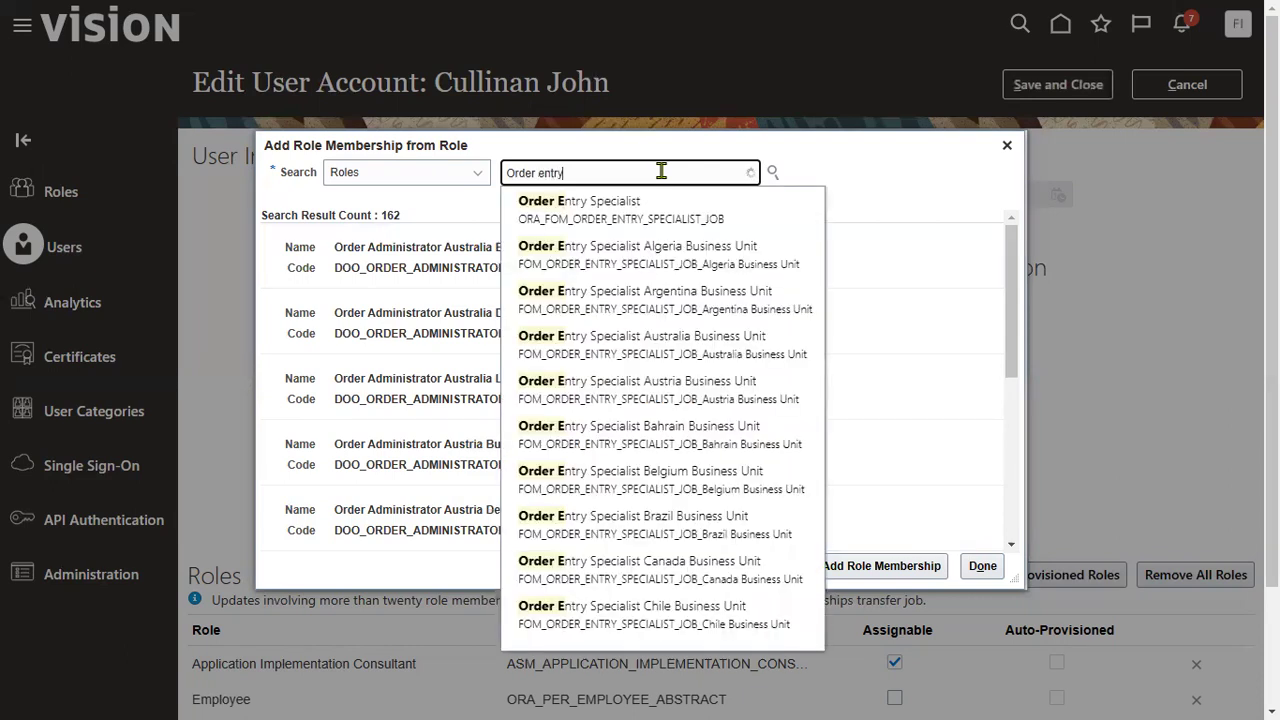
pyautogui.click(632, 212)
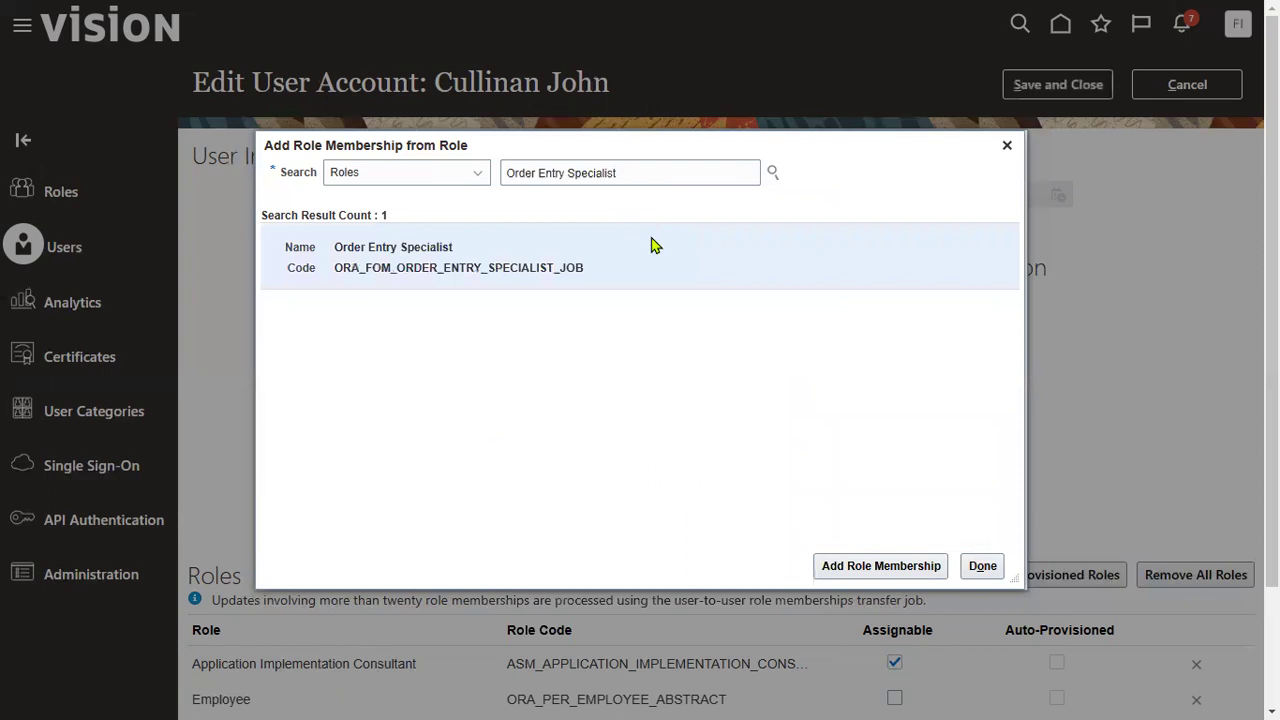
pyautogui.click(903, 570)
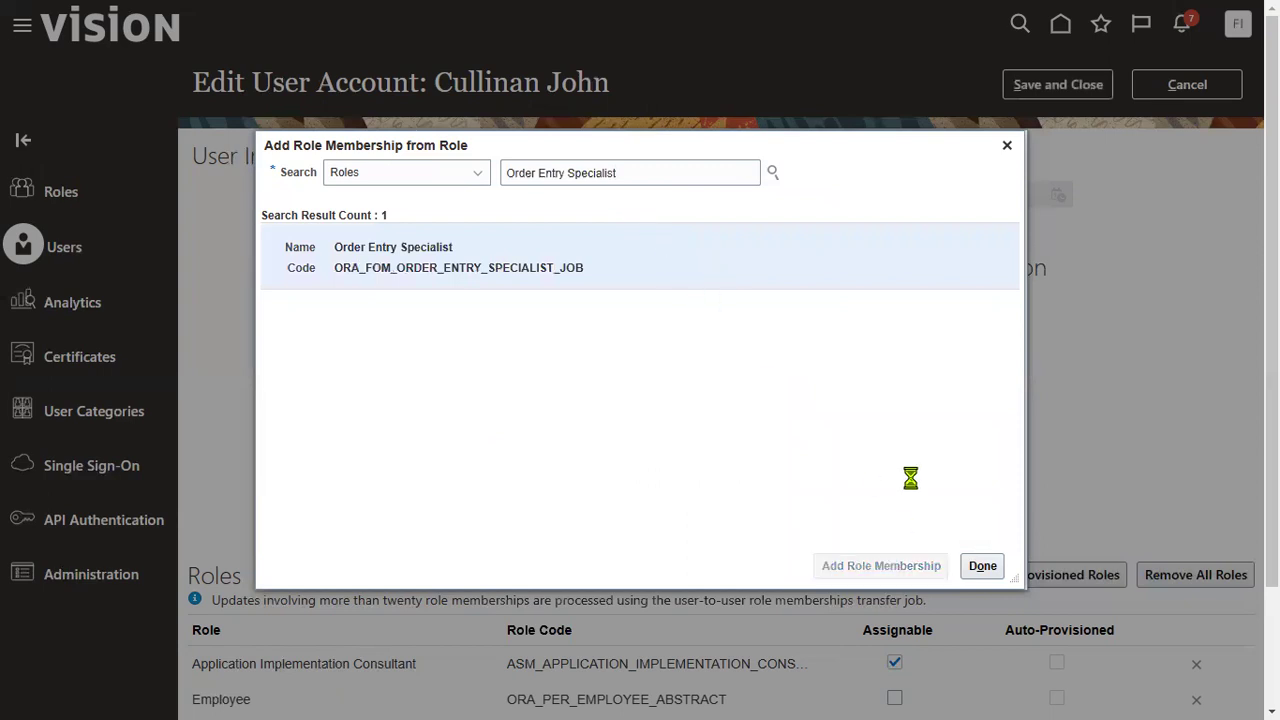
pyautogui.click(981, 566)
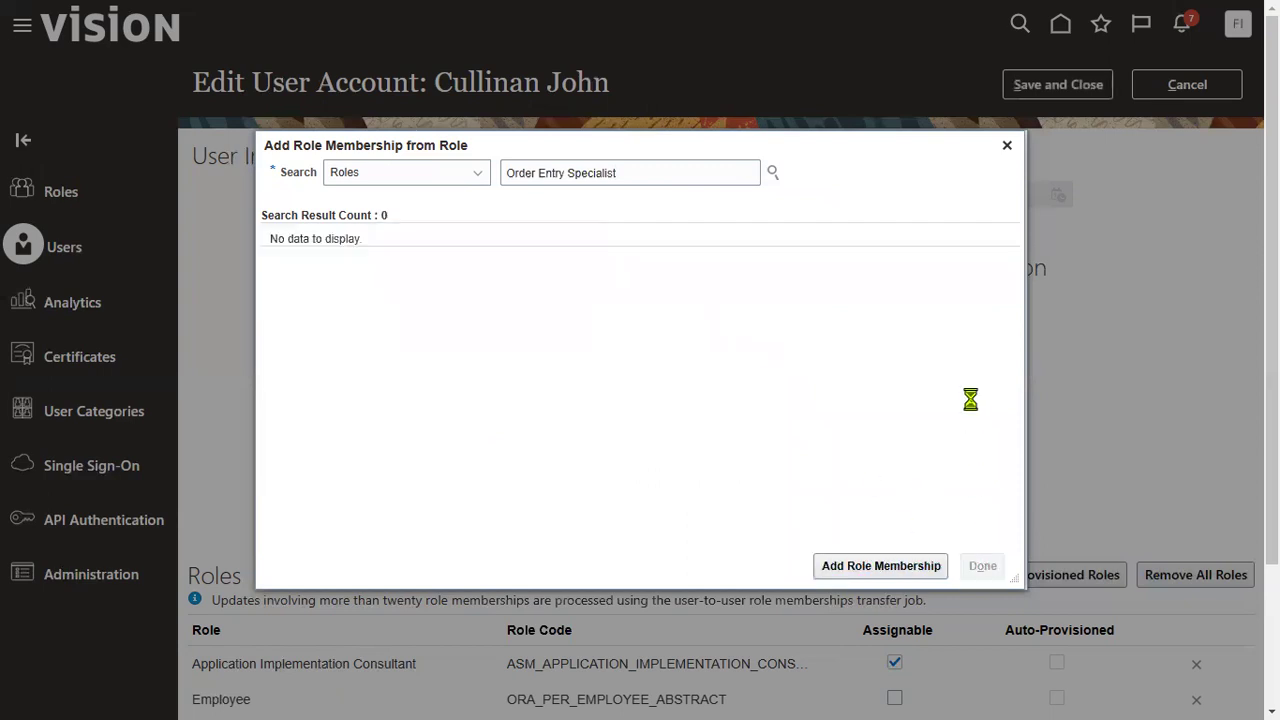
pyautogui.click(1061, 85)
# Switch to the Notepad++ notes, highlight the word Role in item 3, and return to the Security Console
pyautogui.hotkey('alt', 'Tab')
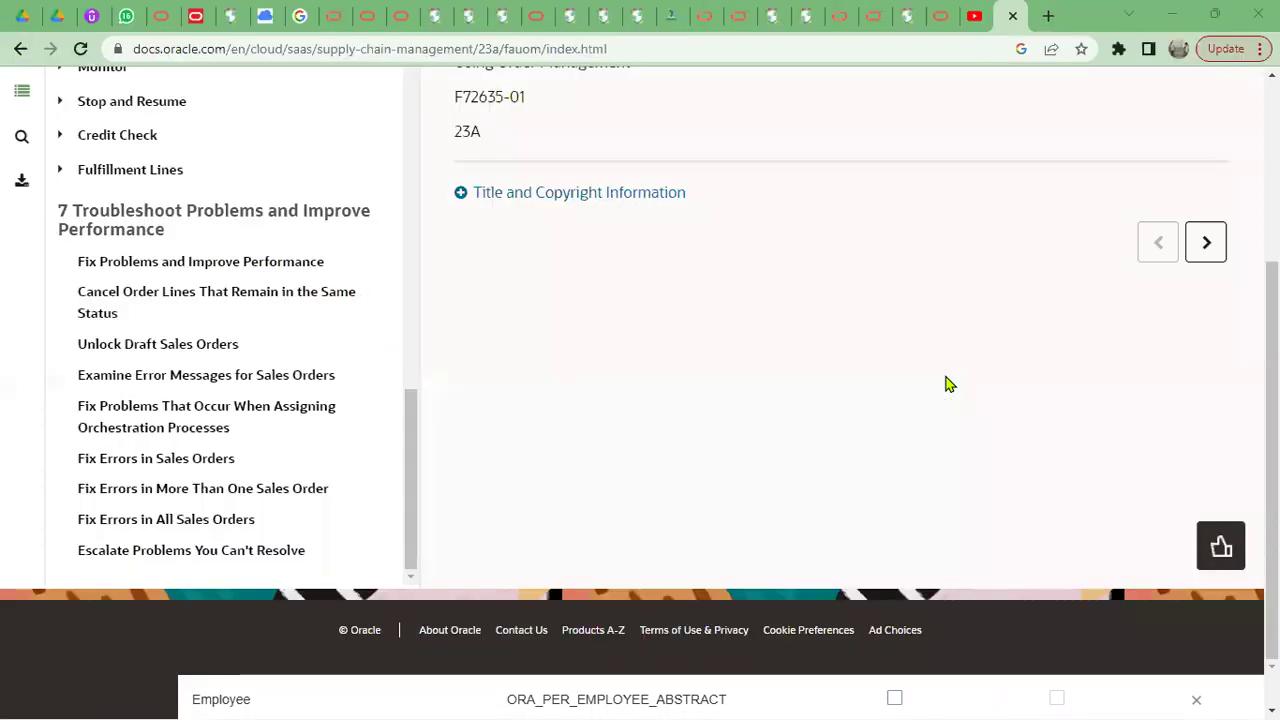
pyautogui.hotkey('alt', 'Tab')
pyautogui.hotkey('alt', 'Tab')
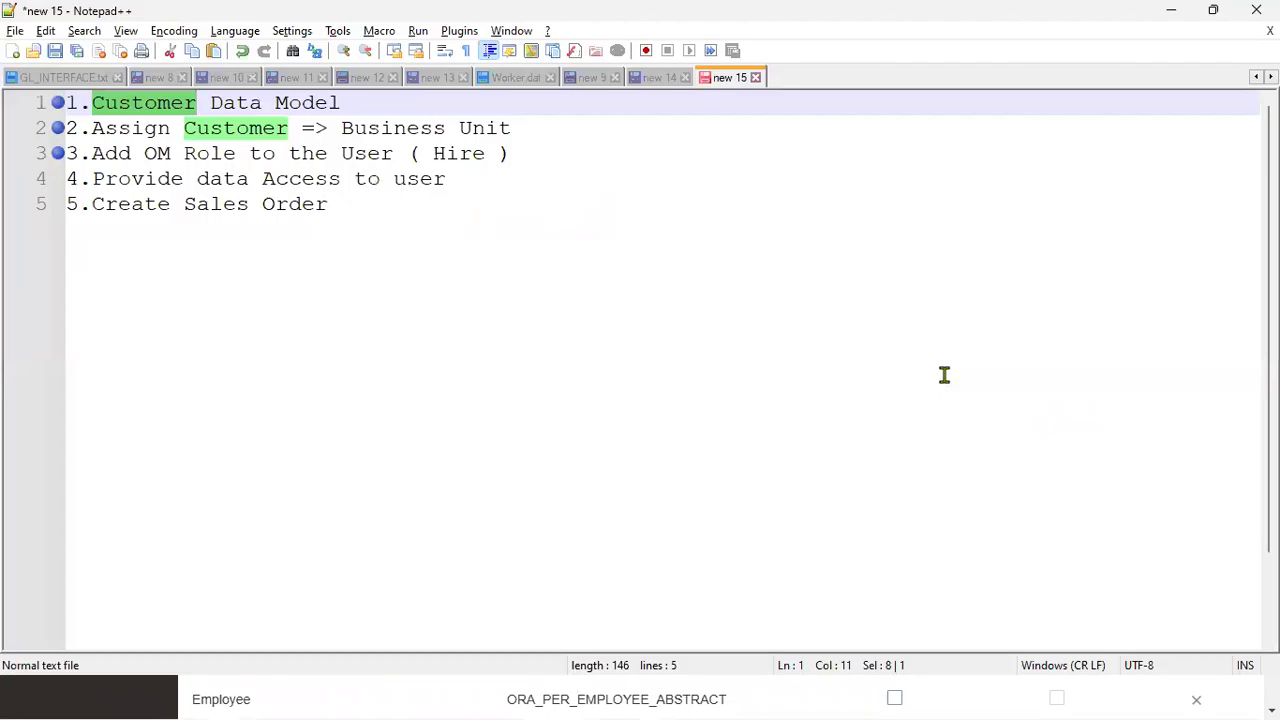
pyautogui.moveTo(186, 153); pyautogui.dragTo(238, 160)
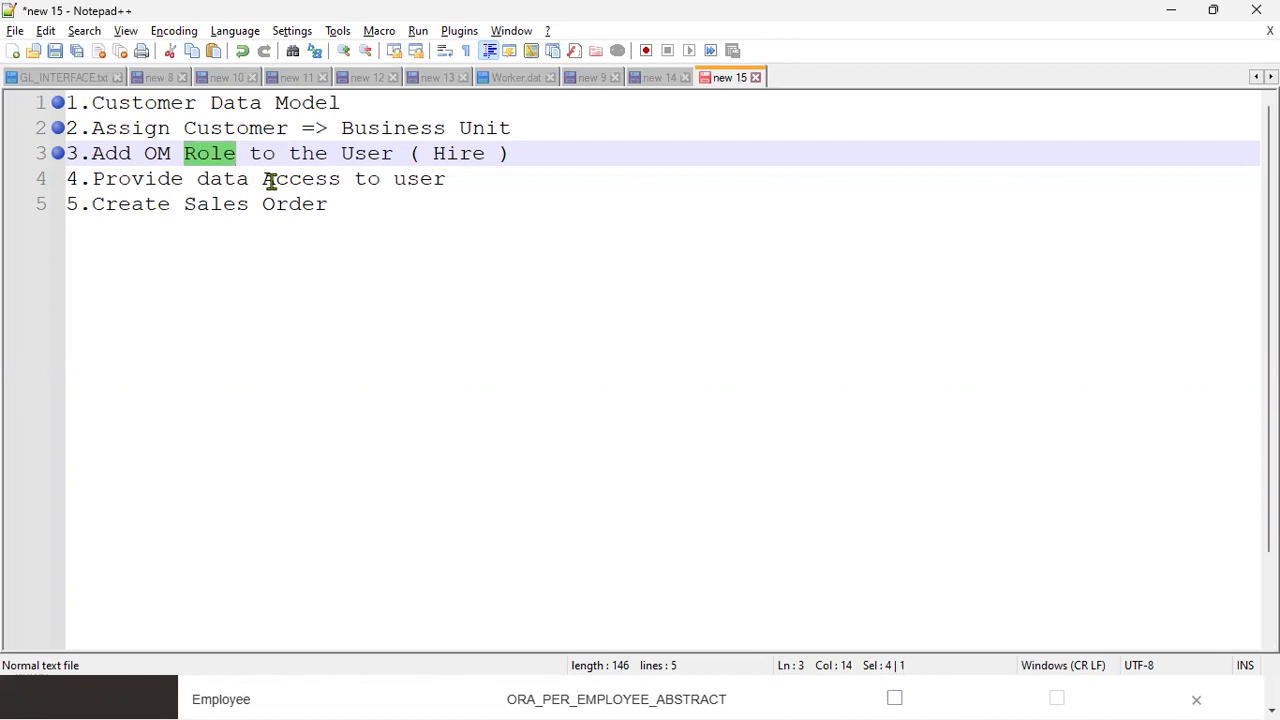
pyautogui.click(1166, 16)
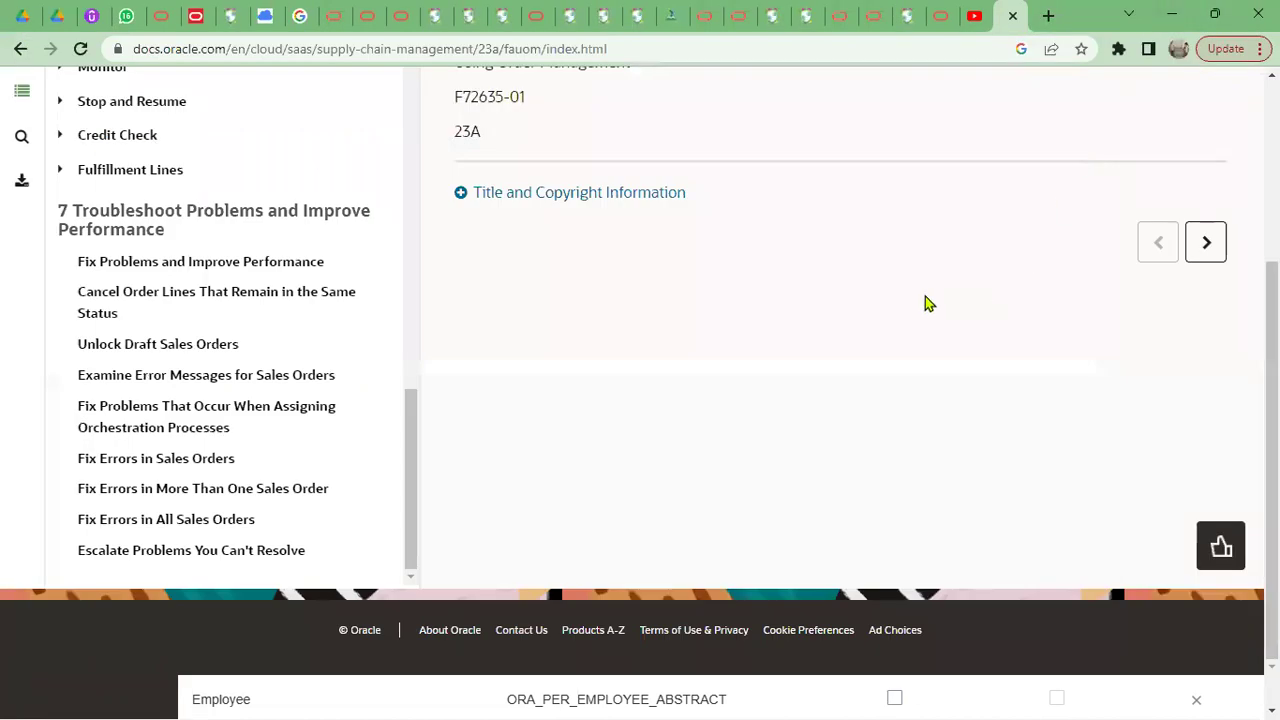
pyautogui.click(1172, 14)
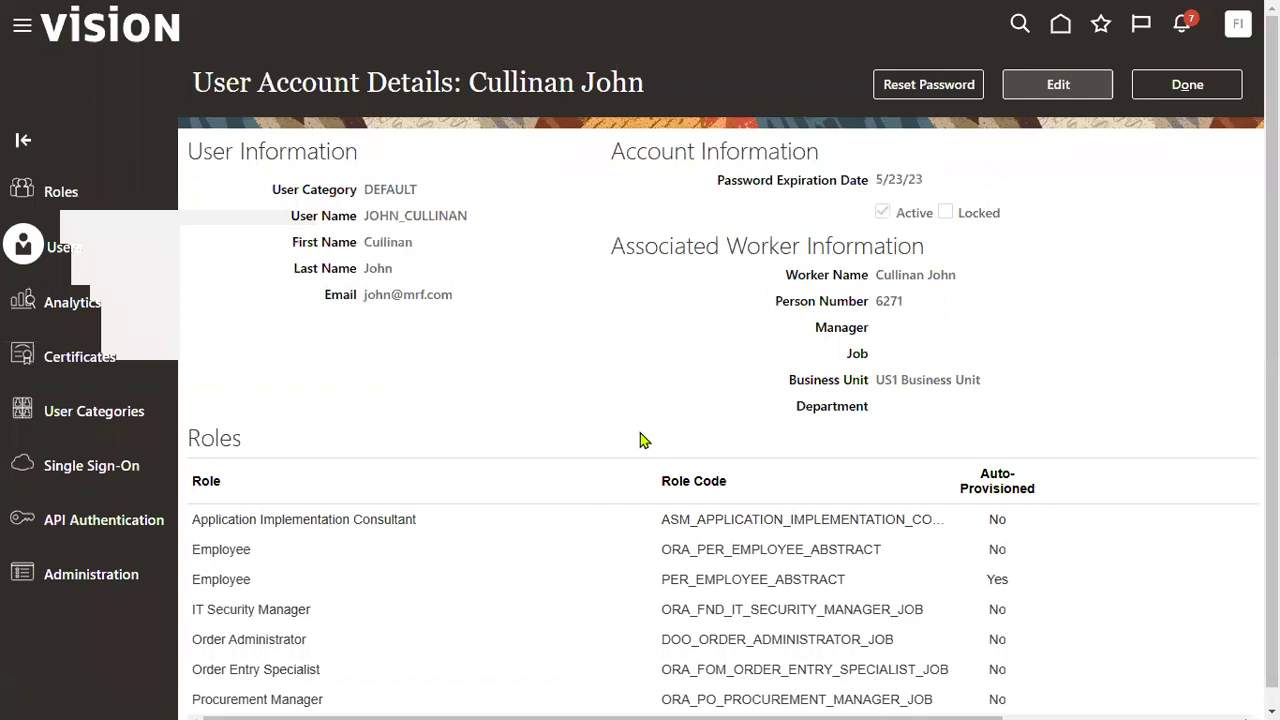
# Close the user account details, go to Setup and Maintenance and switch the setup offering to Financials
pyautogui.click(1162, 96)
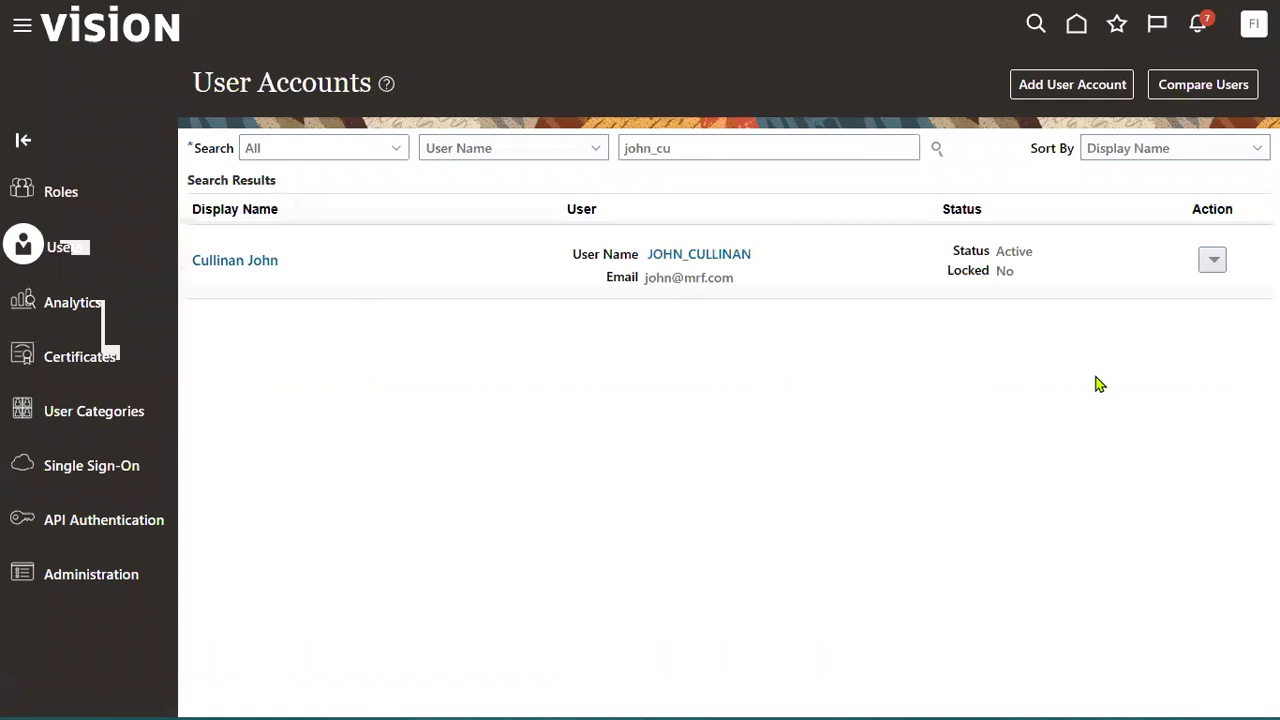
pyautogui.click(1248, 34)
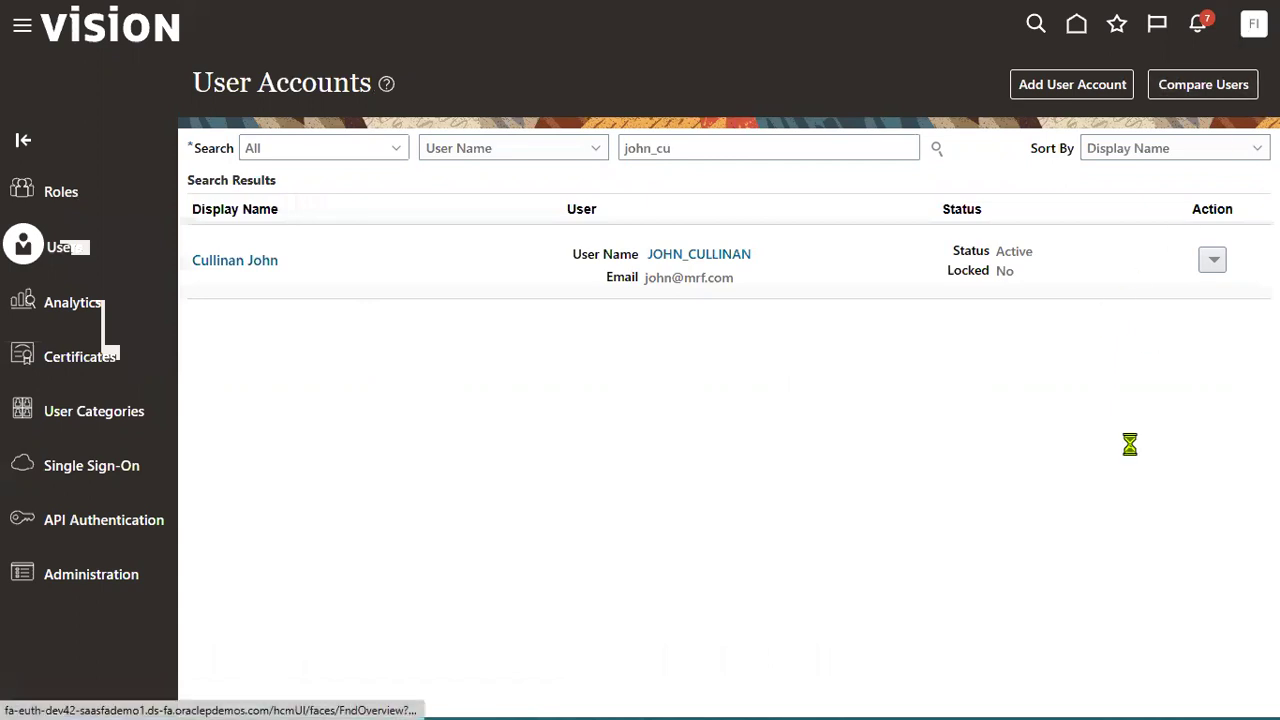
pyautogui.click(957, 309)
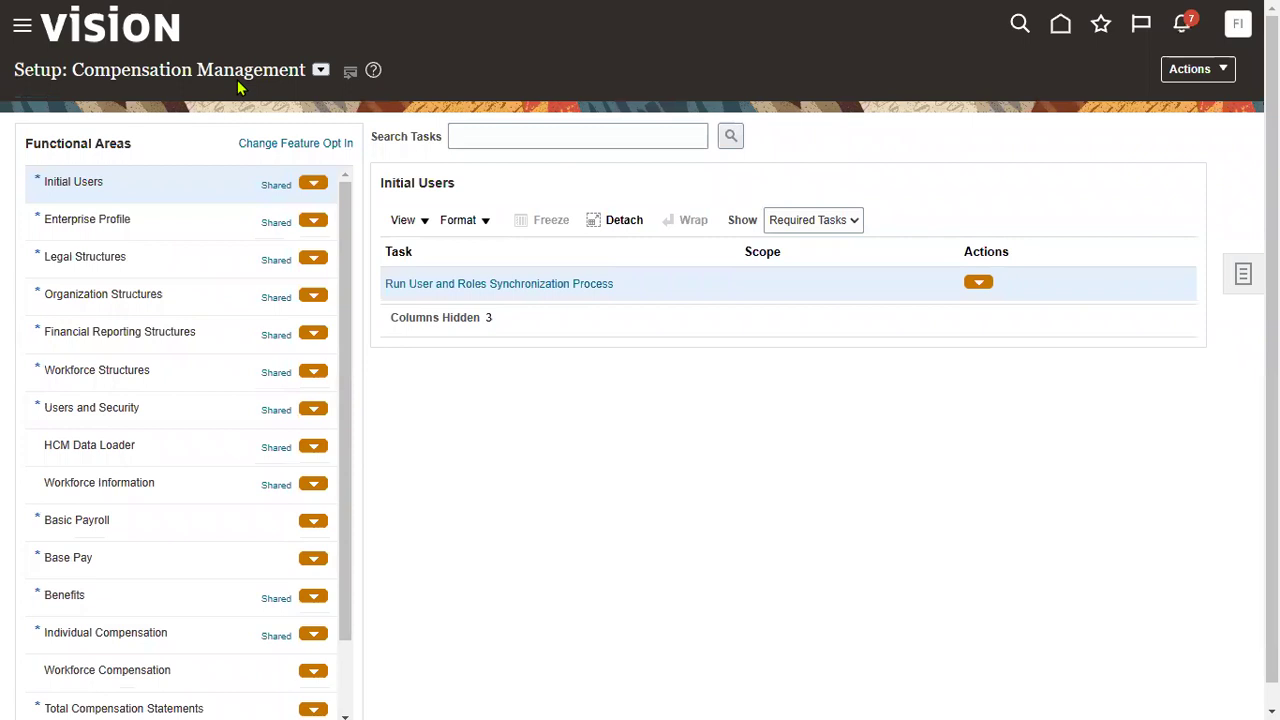
pyautogui.click(320, 69)
pyautogui.click(378, 198)
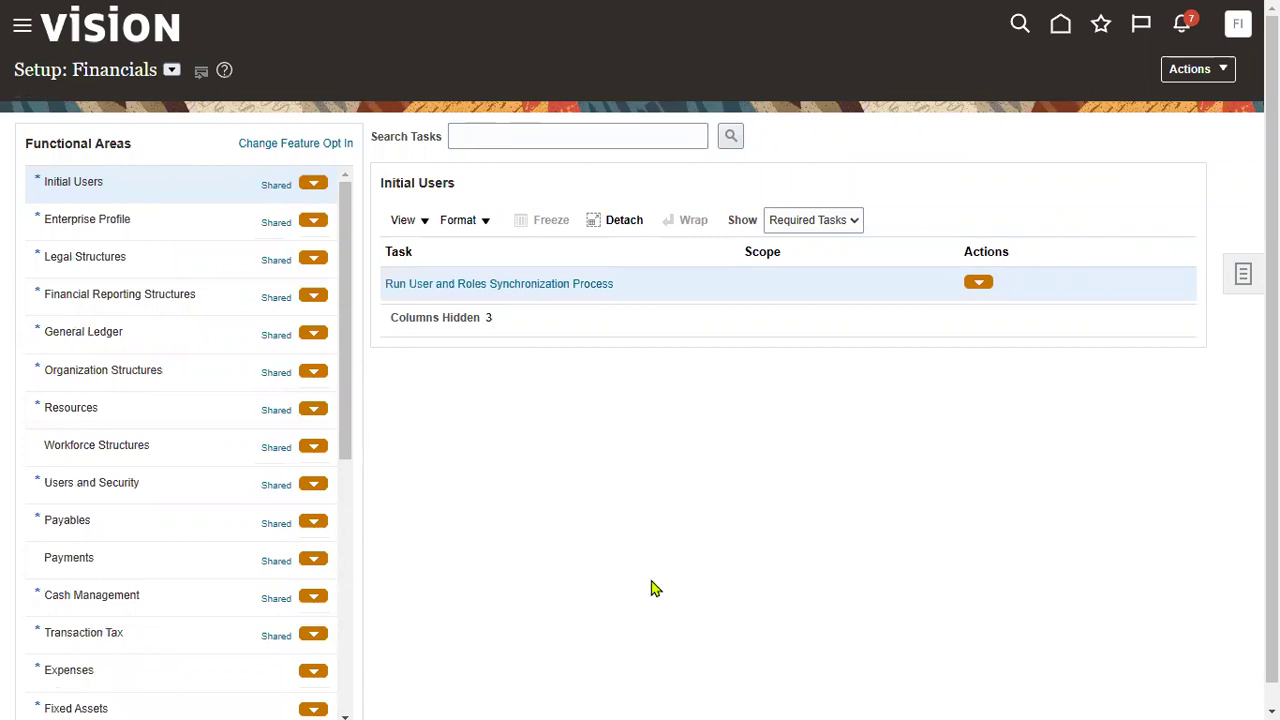
# Search the setup tasks for "data access" and open Manage Data Access for Users
pyautogui.click(535, 134)
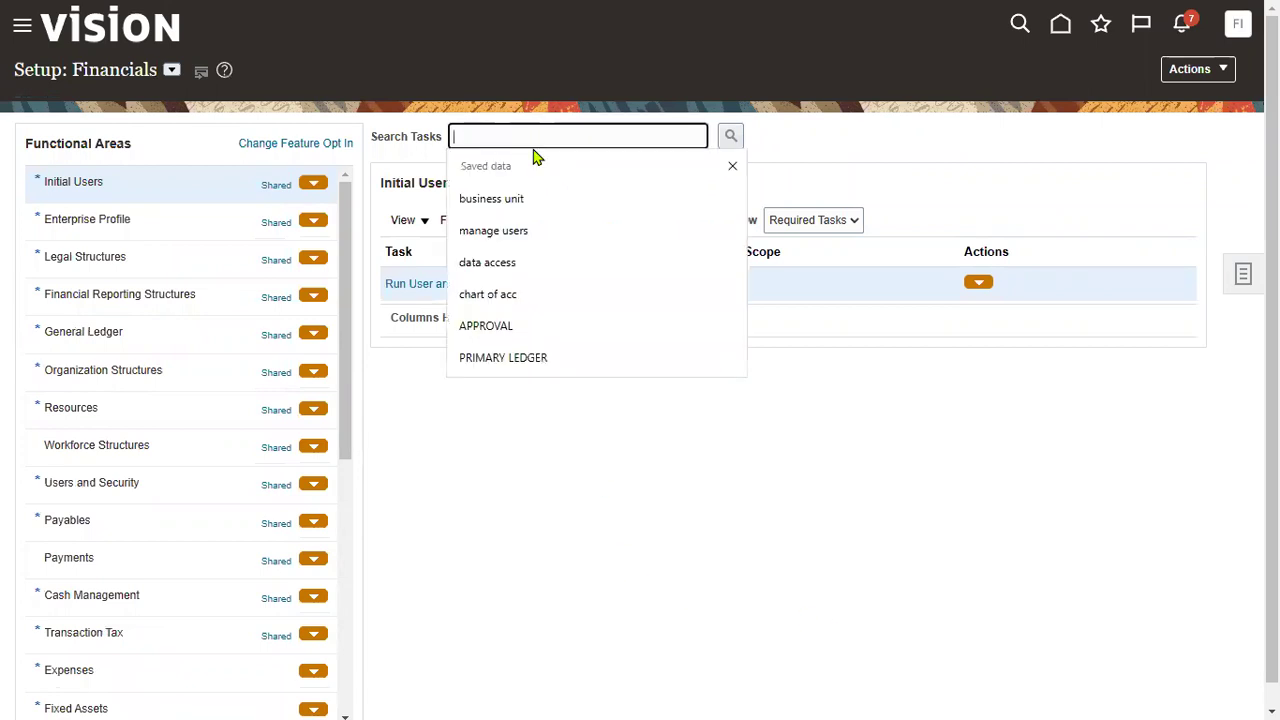
pyautogui.click(500, 265)
pyautogui.click(730, 137)
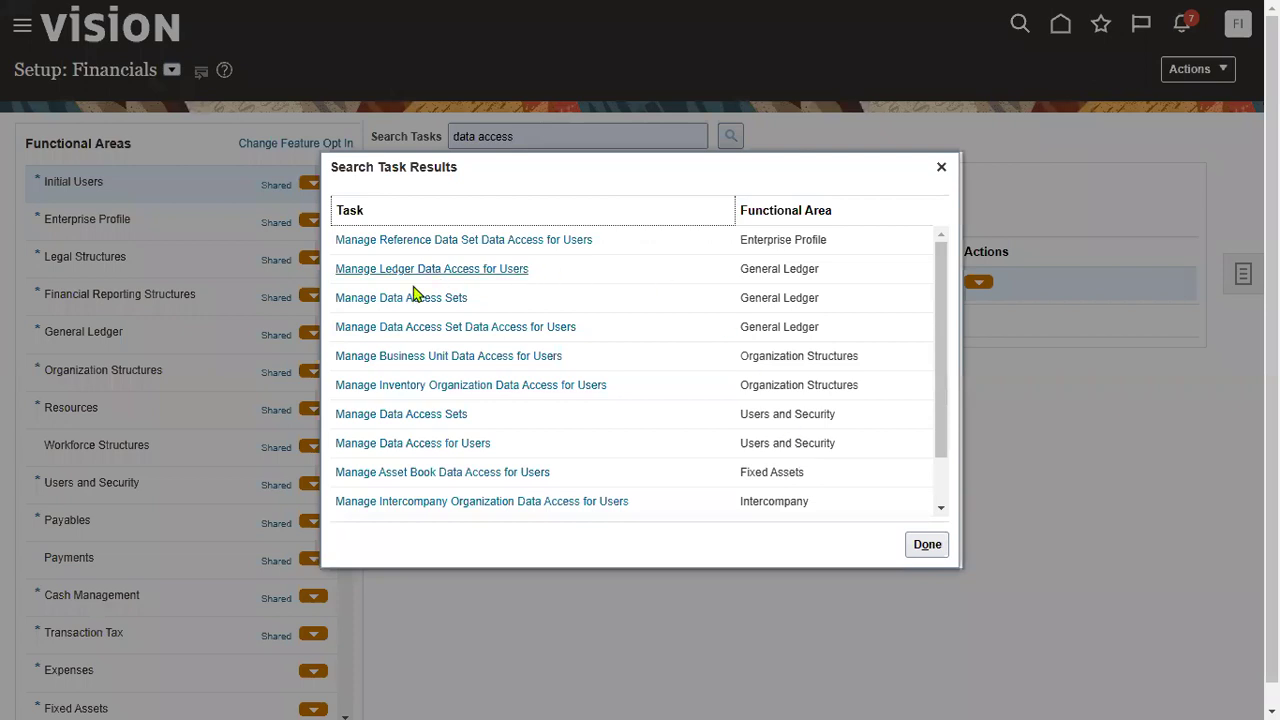
pyautogui.click(416, 443)
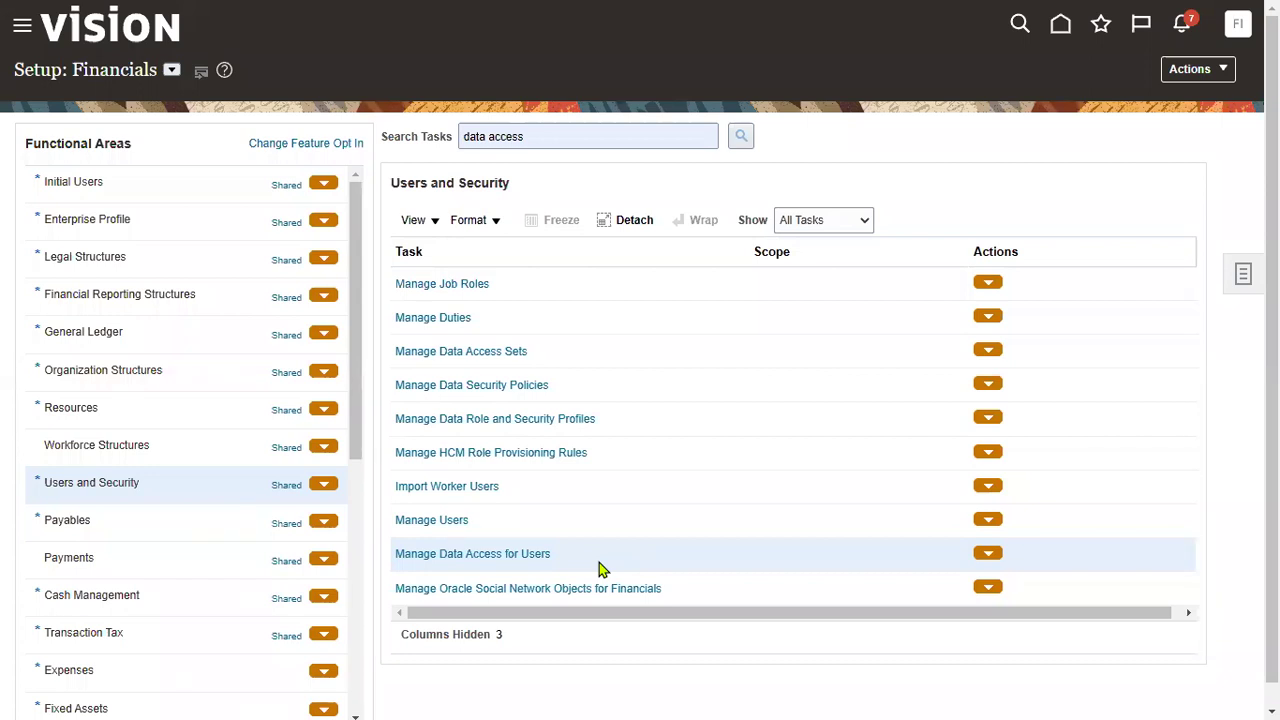
pyautogui.click(512, 557)
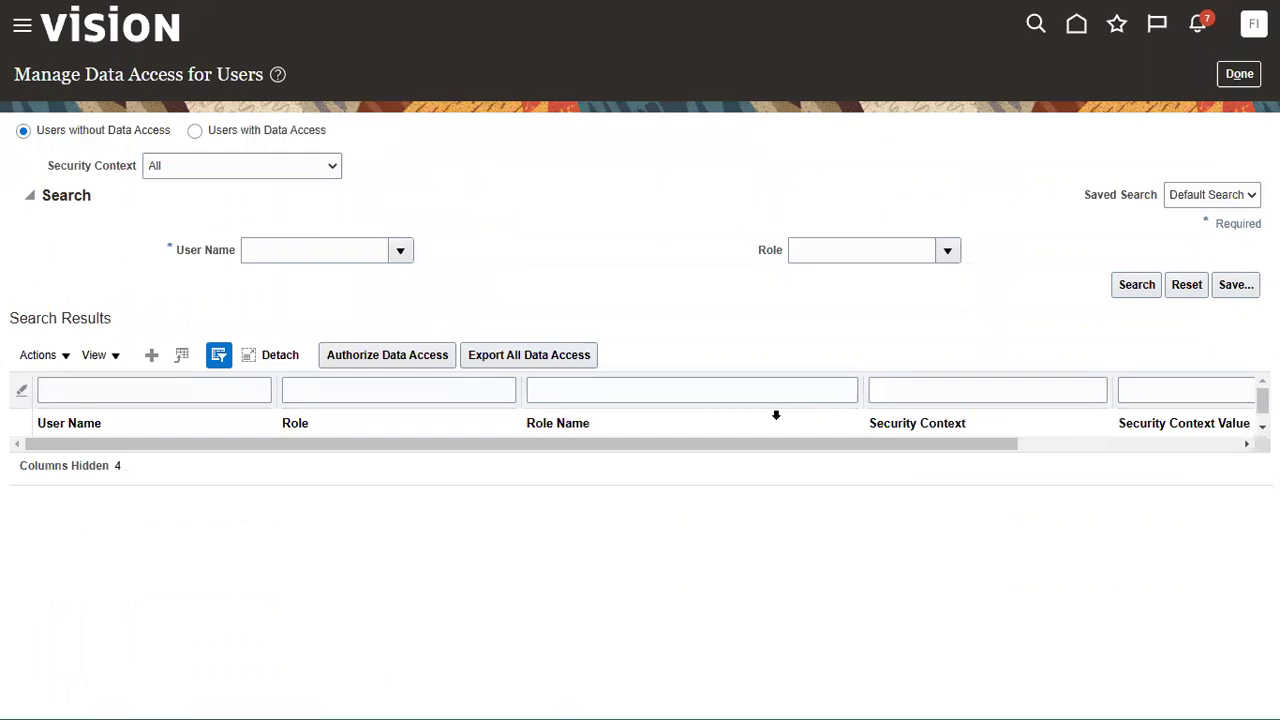
# Start a new data access assignment and select the username of the user given the Order Management roles
pyautogui.click(152, 357)
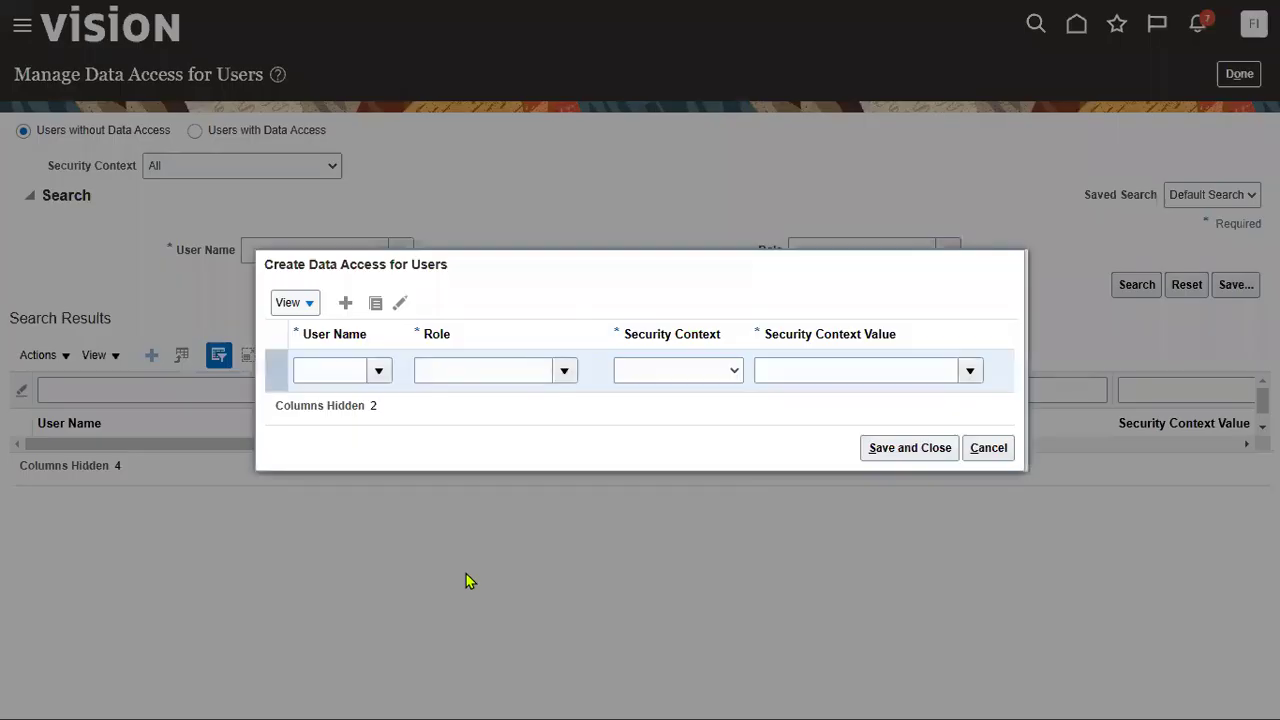
pyautogui.click(341, 369)
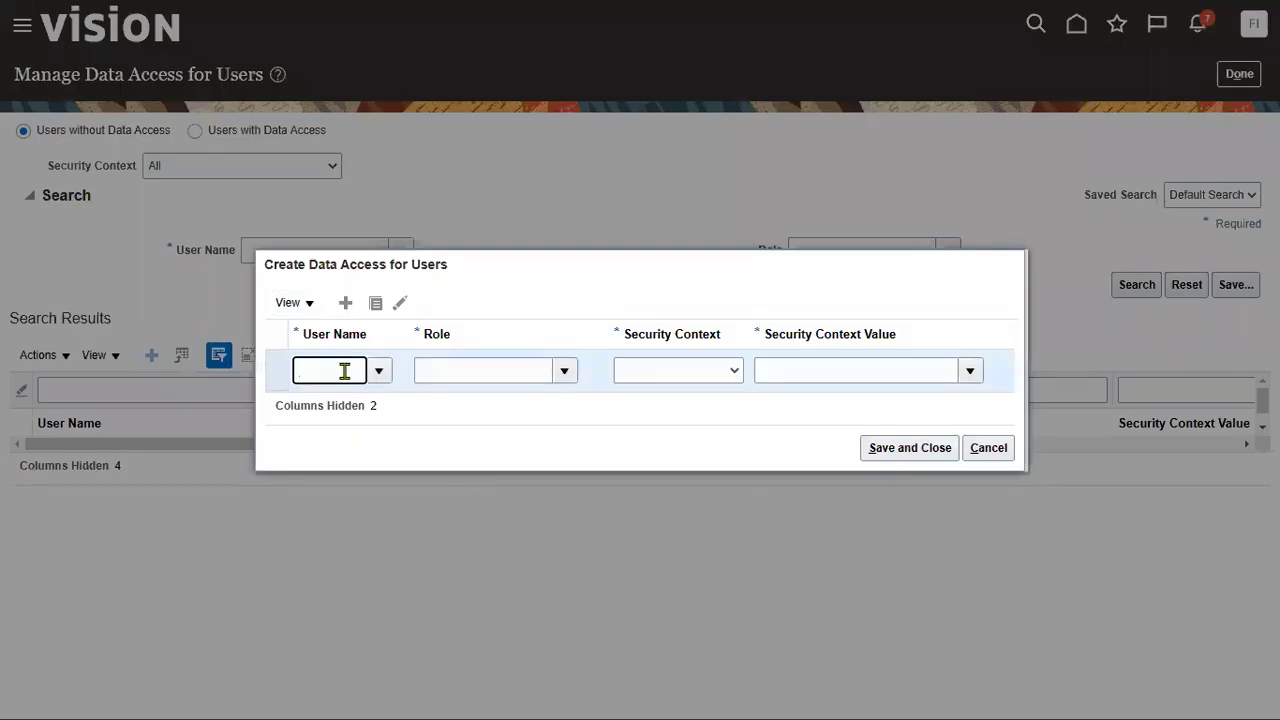
pyautogui.write('john')
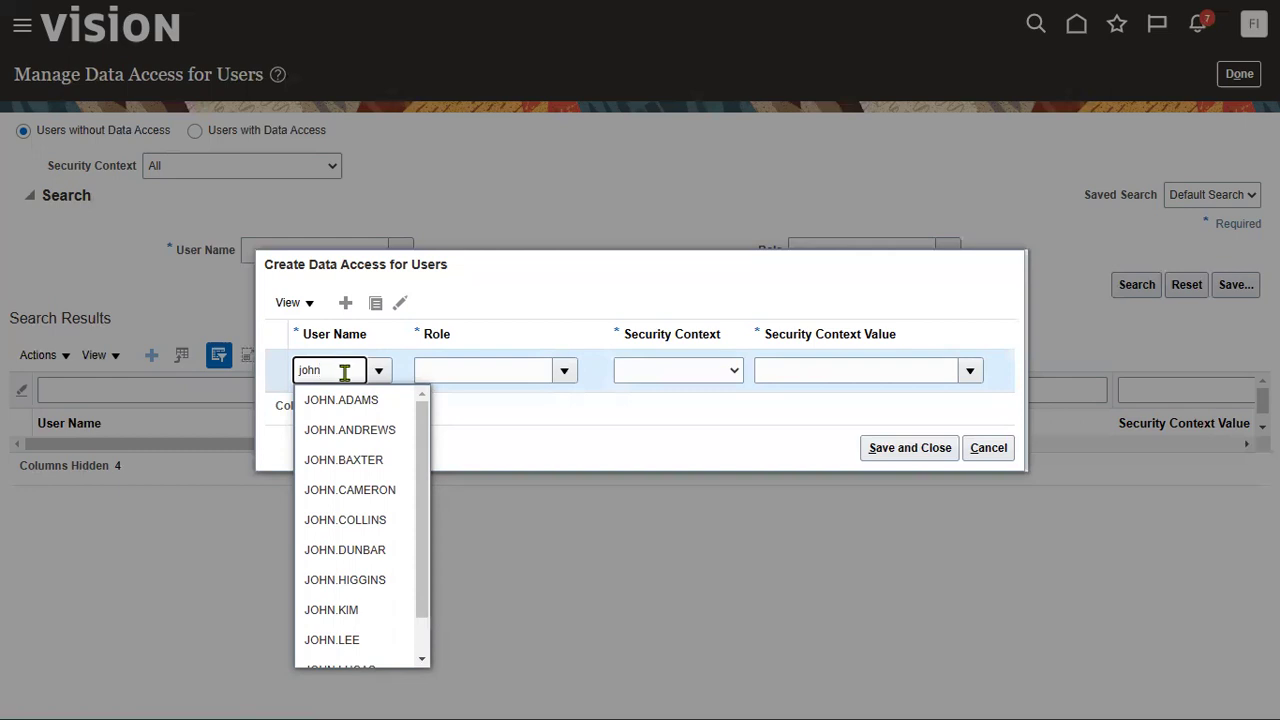
pyautogui.write('_cu')
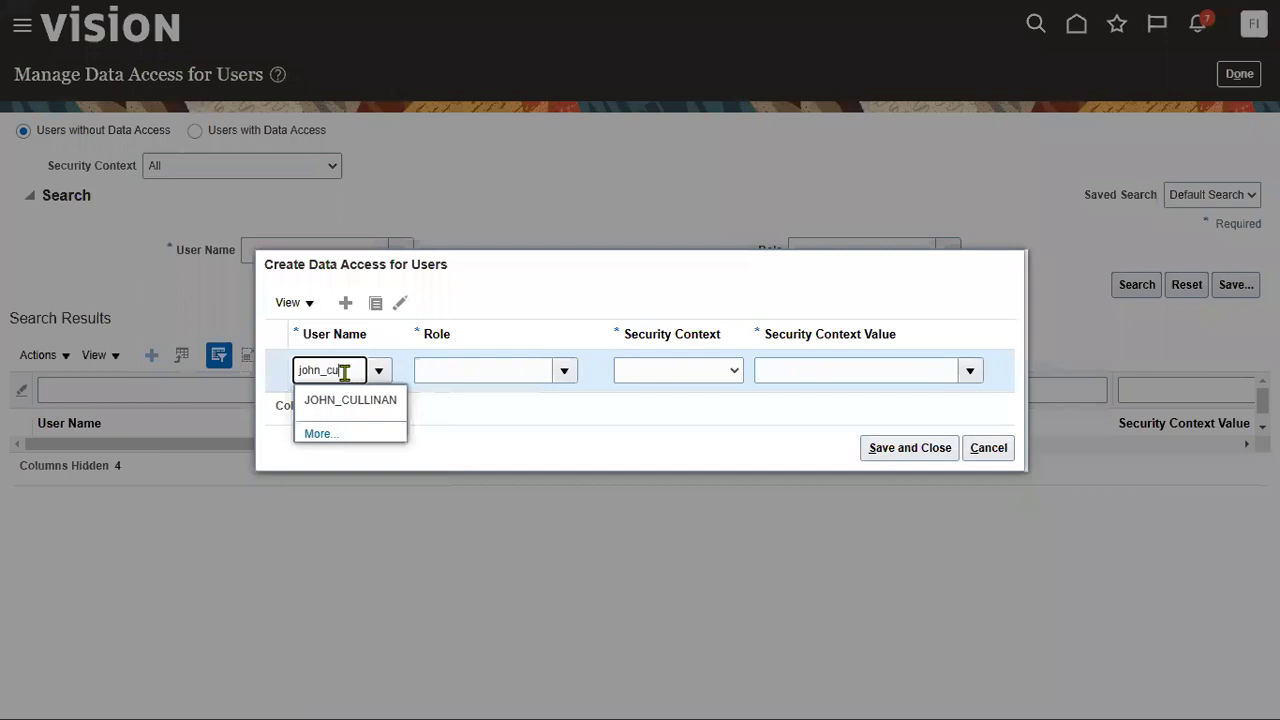
pyautogui.click(350, 400)
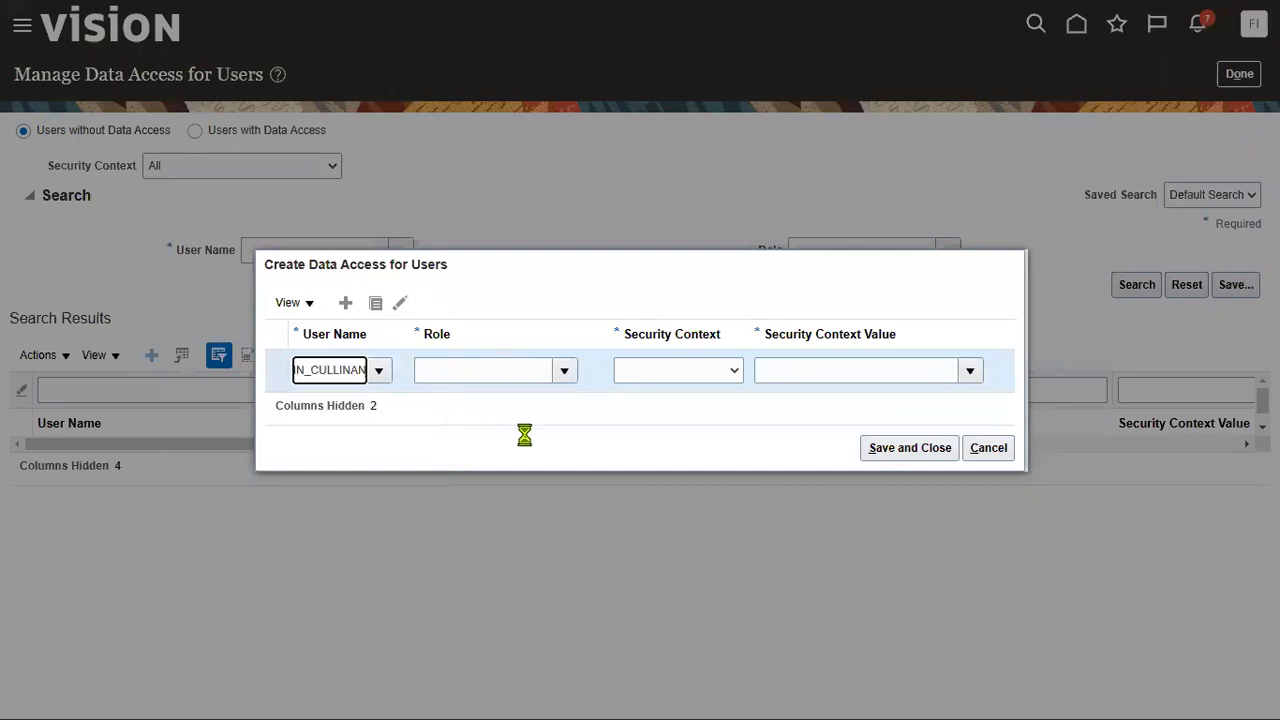
# Give the assignment the Order Administrator role, with Reference data set as security context and Common Set as its value
pyautogui.click(565, 373)
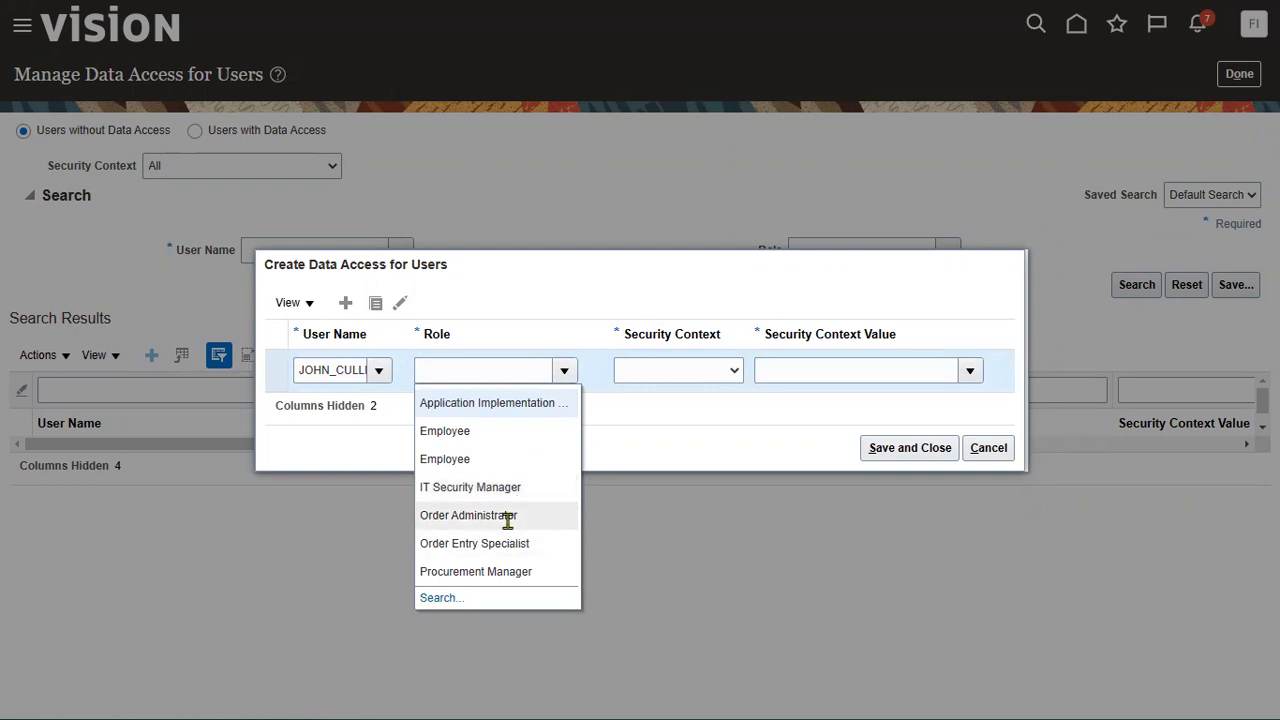
pyautogui.click(508, 517)
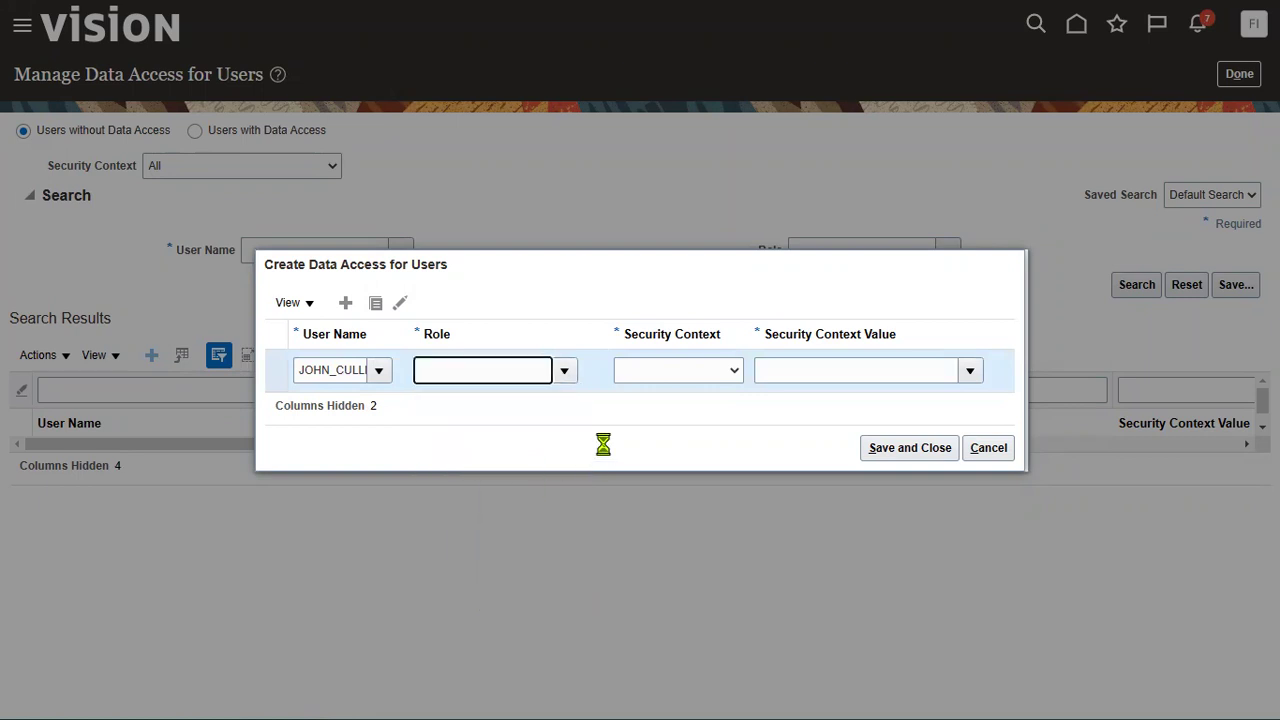
pyautogui.click(684, 370)
pyautogui.click(668, 406)
pyautogui.click(797, 371)
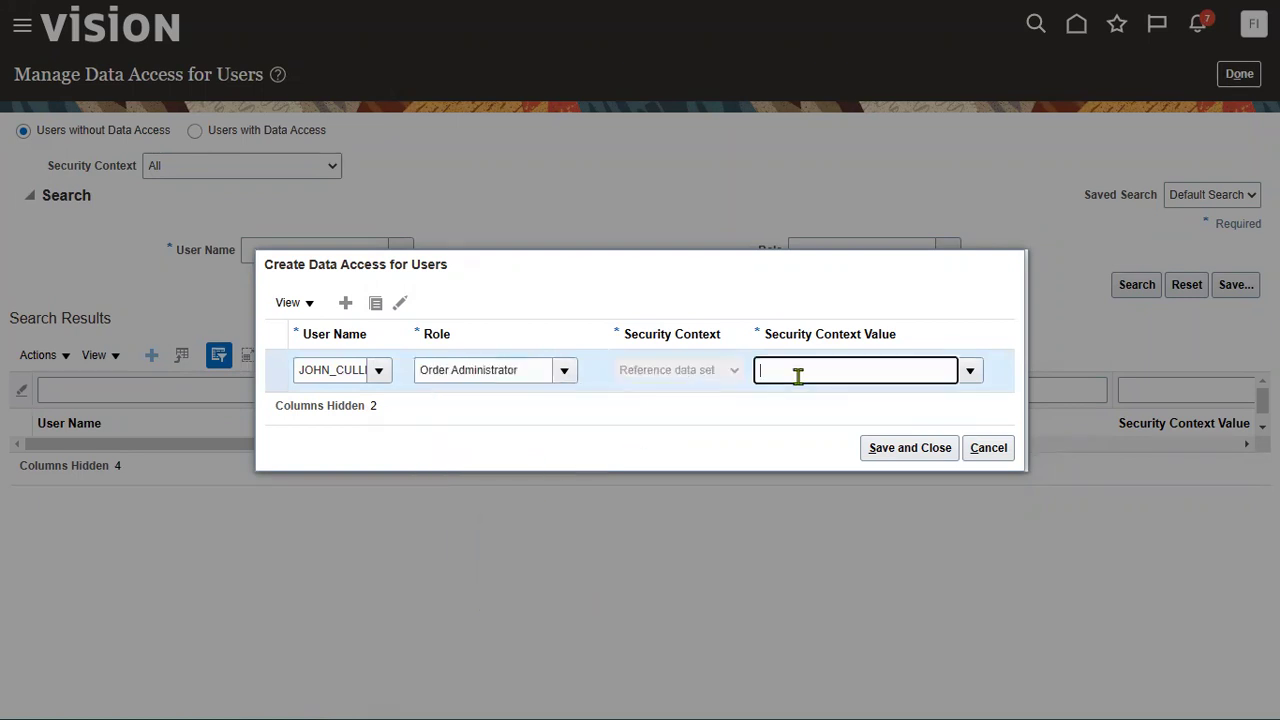
pyautogui.write('comm')
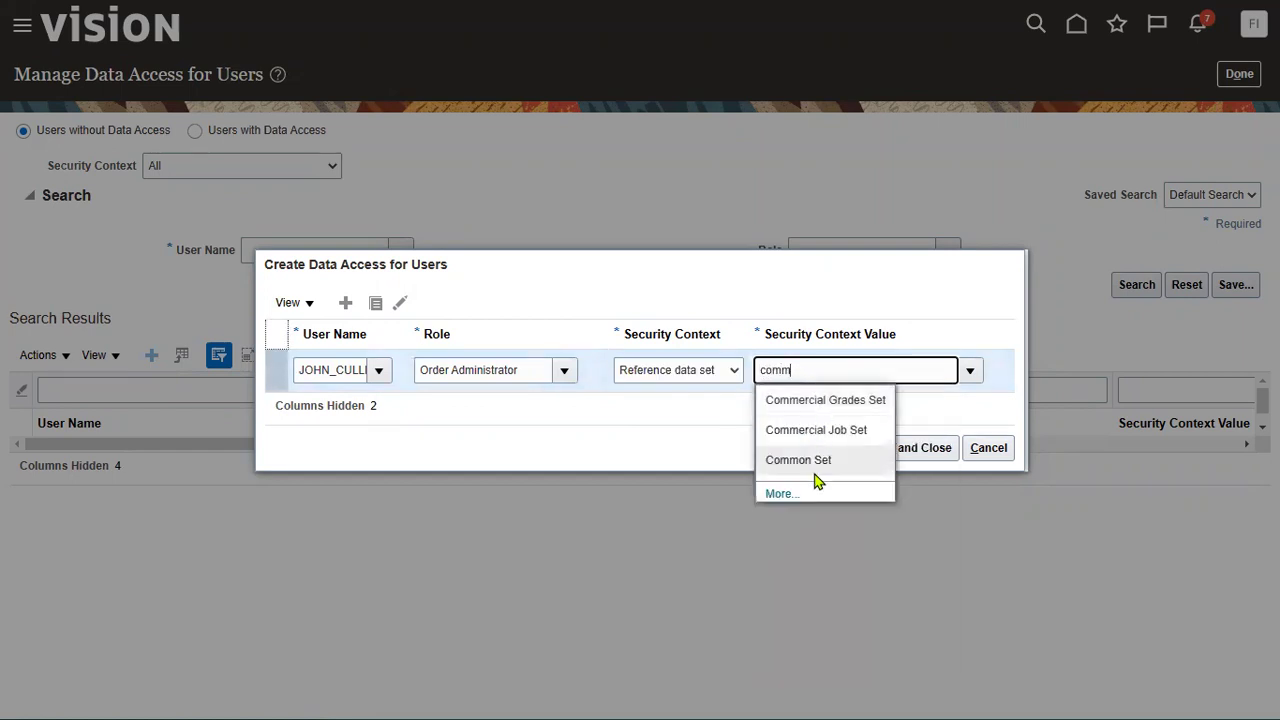
pyautogui.click(814, 462)
# Duplicate the assignment row, set it to Order Entry Specialist with Business unit context US1 Business Unit, and save and close
pyautogui.click(376, 304)
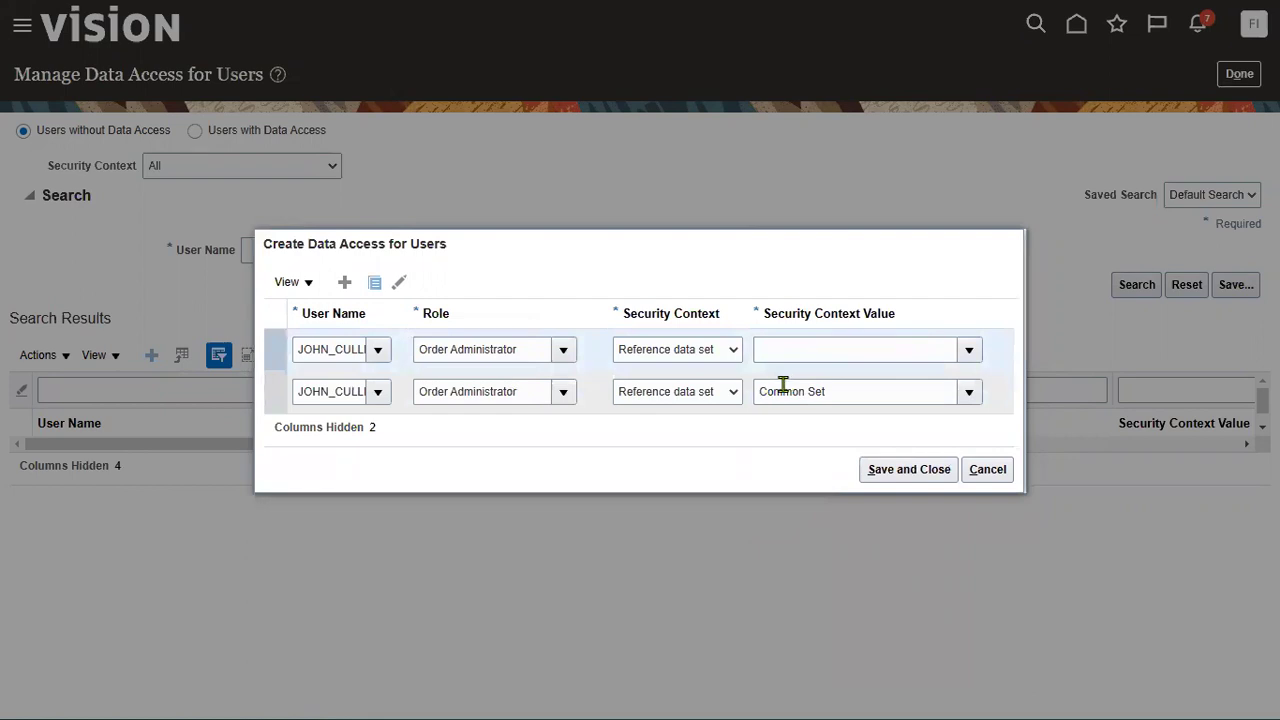
pyautogui.click(564, 354)
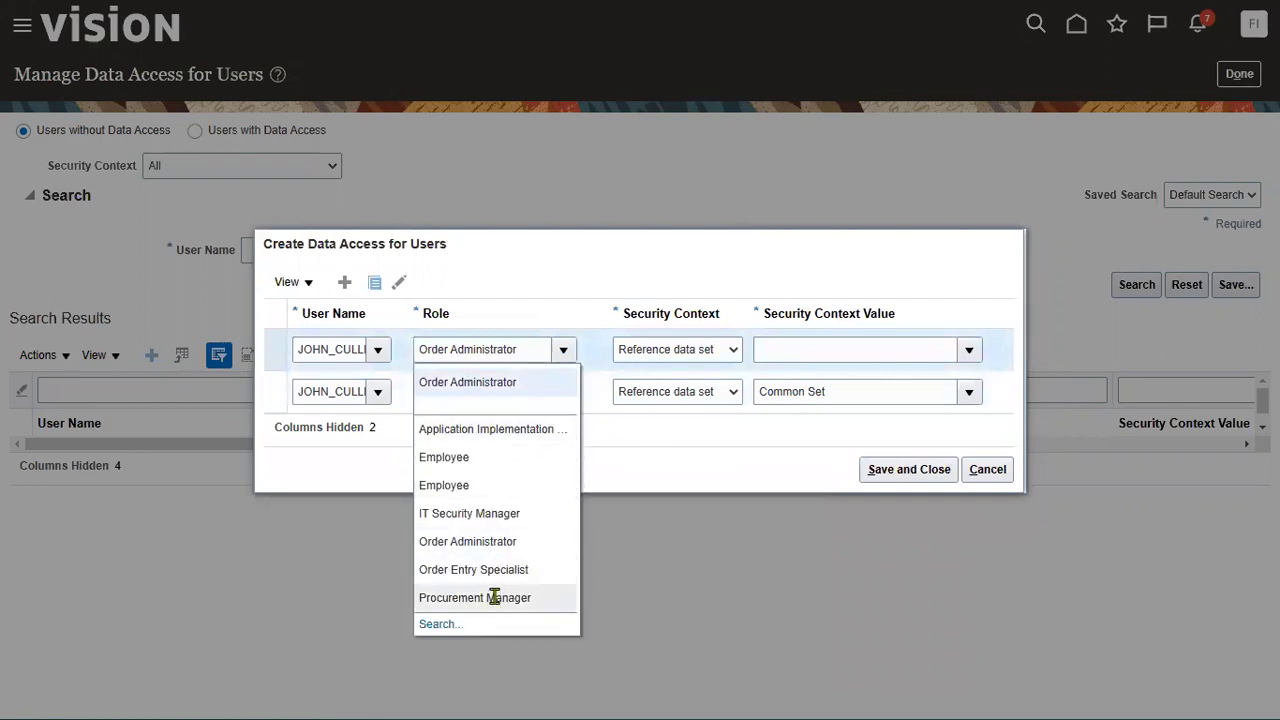
pyautogui.click(496, 569)
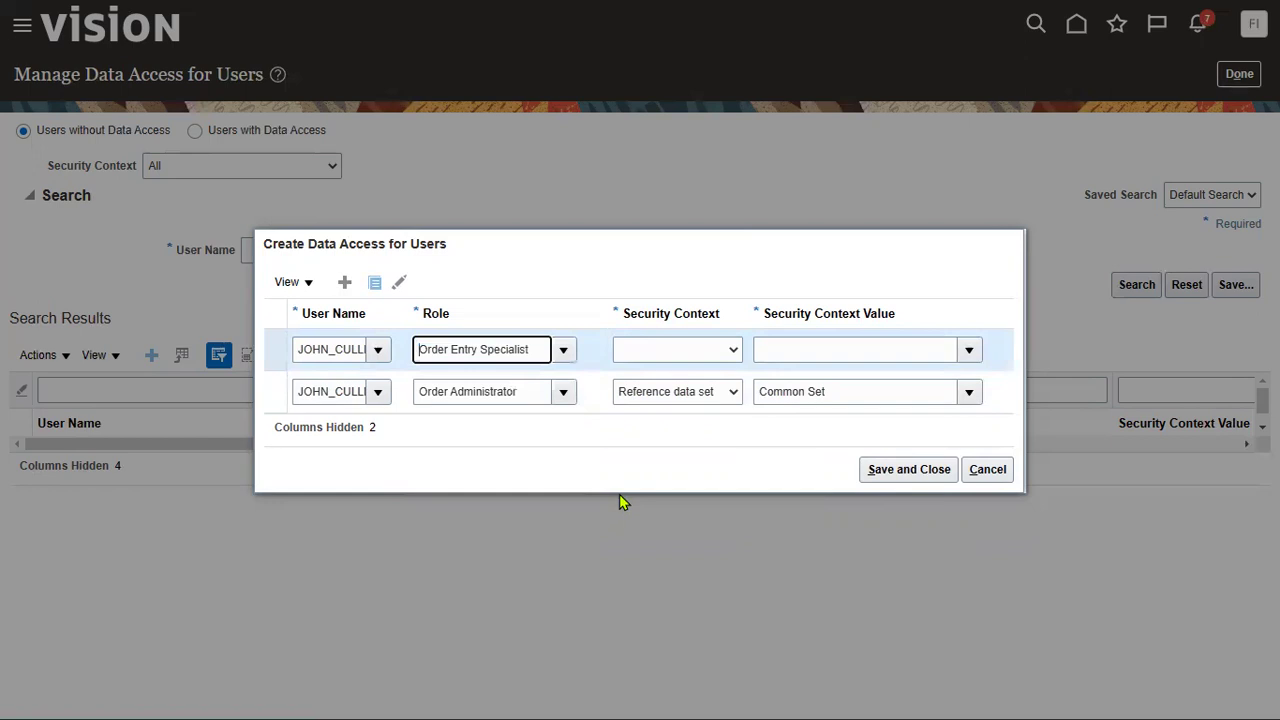
pyautogui.click(718, 355)
pyautogui.click(700, 391)
pyautogui.click(828, 351)
pyautogui.write('us1')
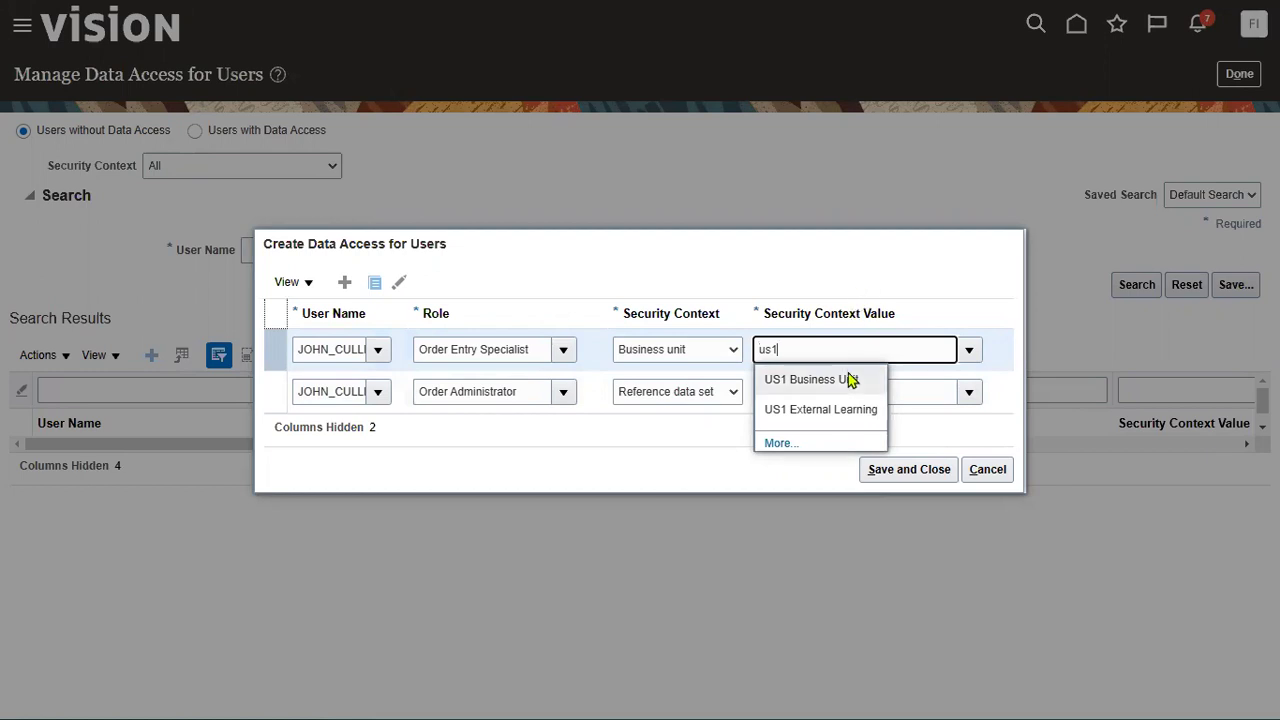
pyautogui.click(848, 378)
pyautogui.click(888, 470)
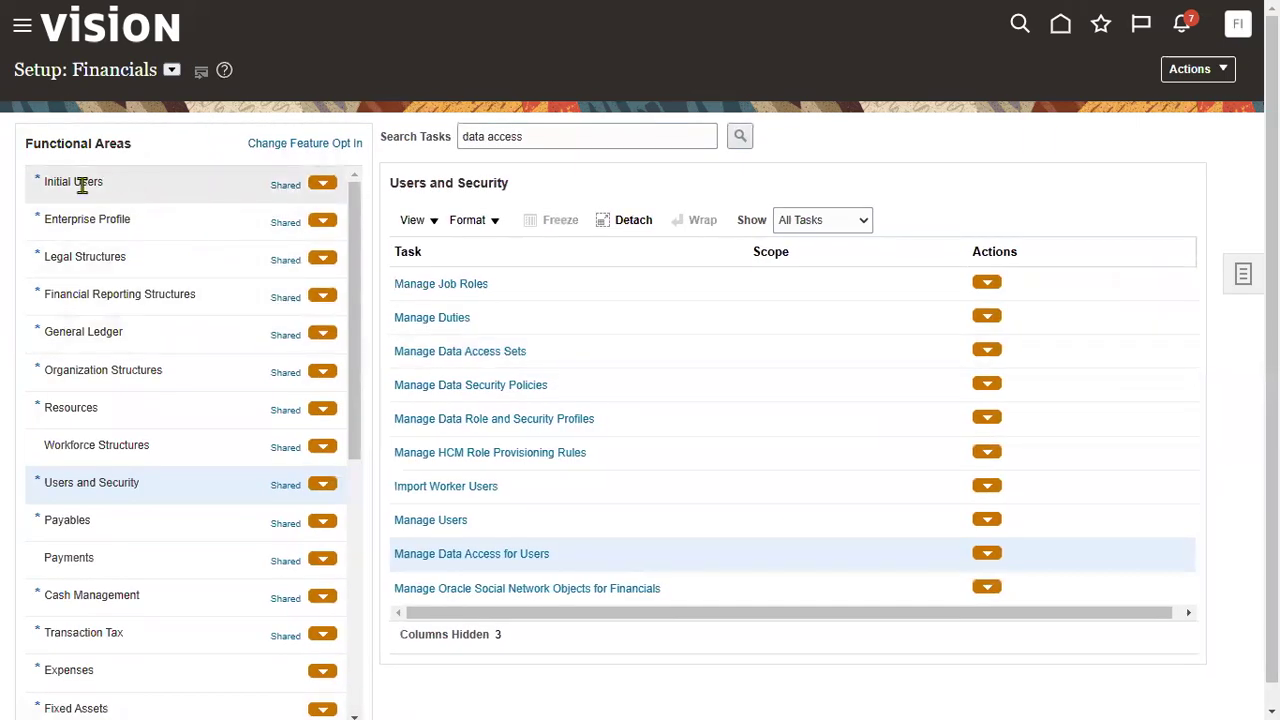
# Open the Run User and Roles Synchronization Process task in the Initial Users functional area
pyautogui.click(78, 183)
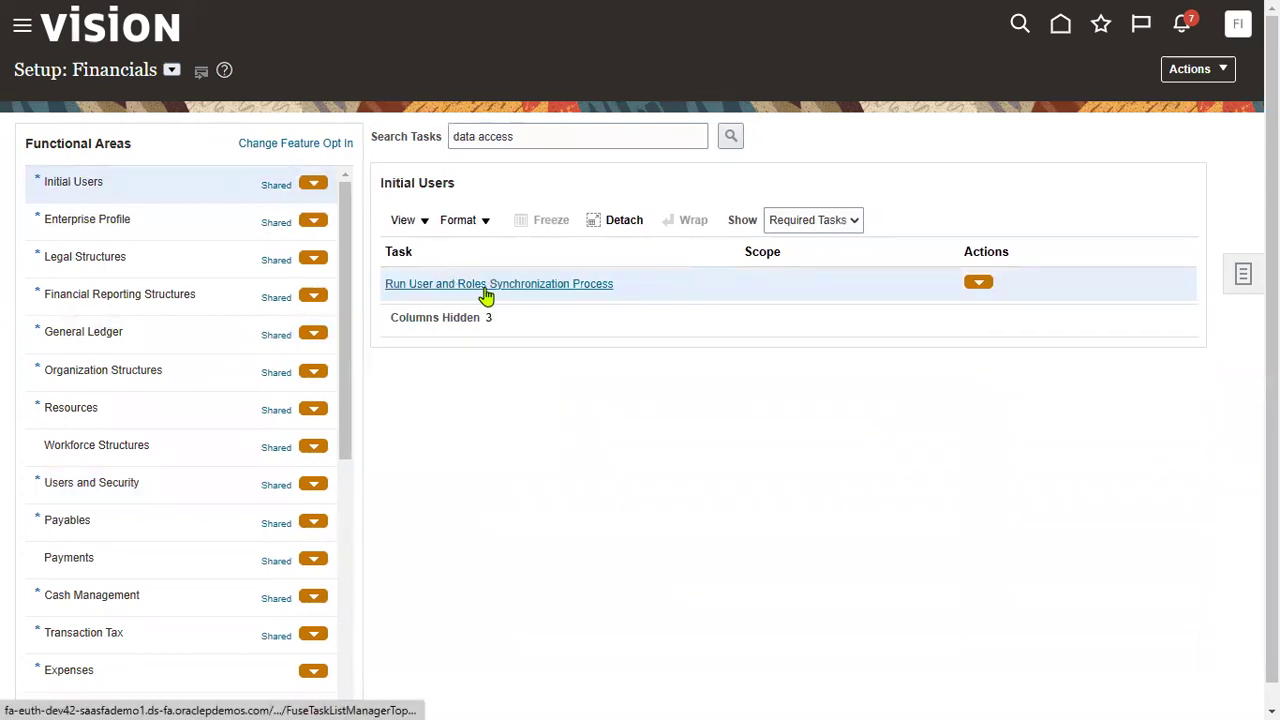
pyautogui.click(486, 294)
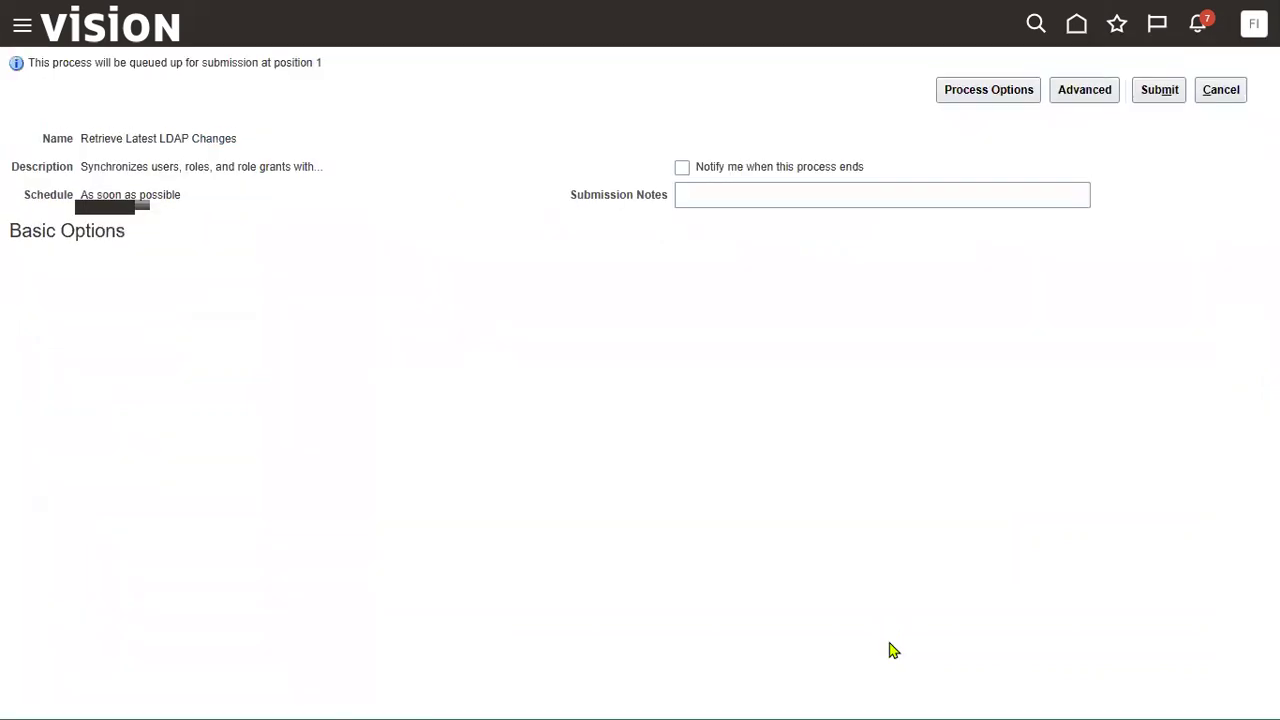
# Switch to the Notepad++ notes, highlight "data Access" in item 4, and return to the synchronization process page
pyautogui.hotkey('alt', 'Tab')
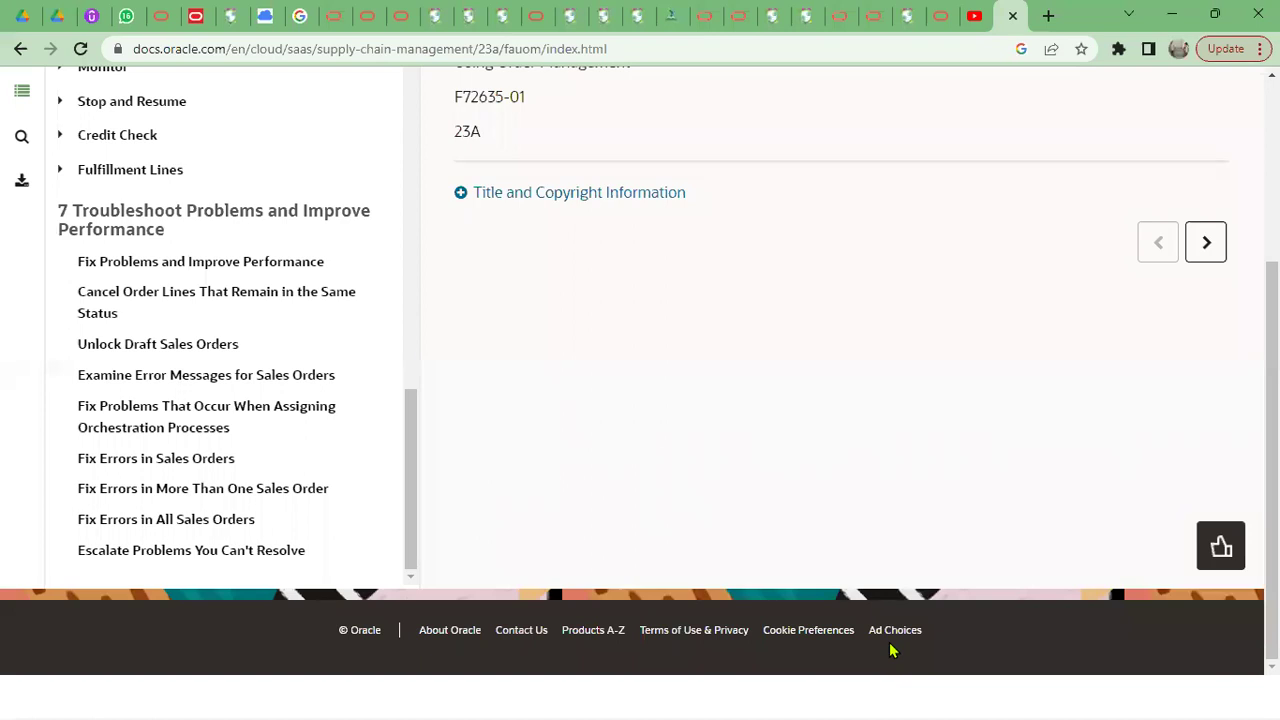
pyautogui.hotkey('alt', 'Tab')
pyautogui.hotkey('alt', 'Tab')
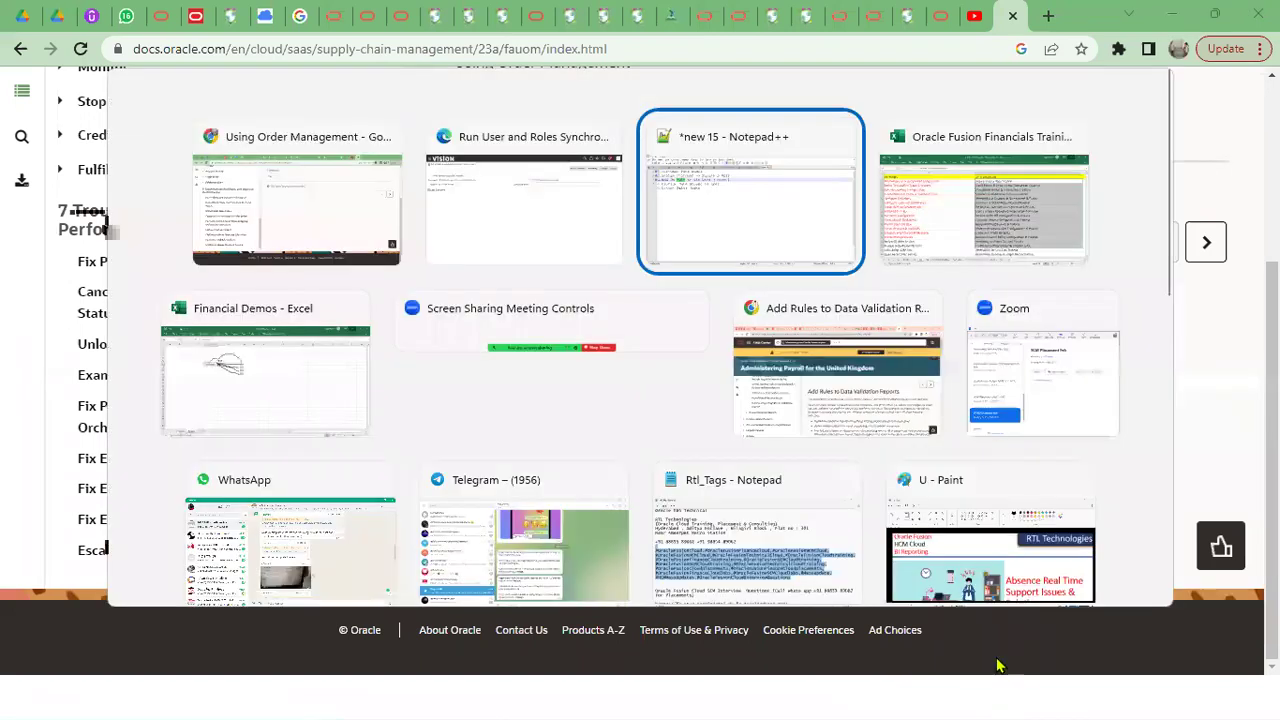
pyautogui.moveTo(198, 180); pyautogui.dragTo(351, 183)
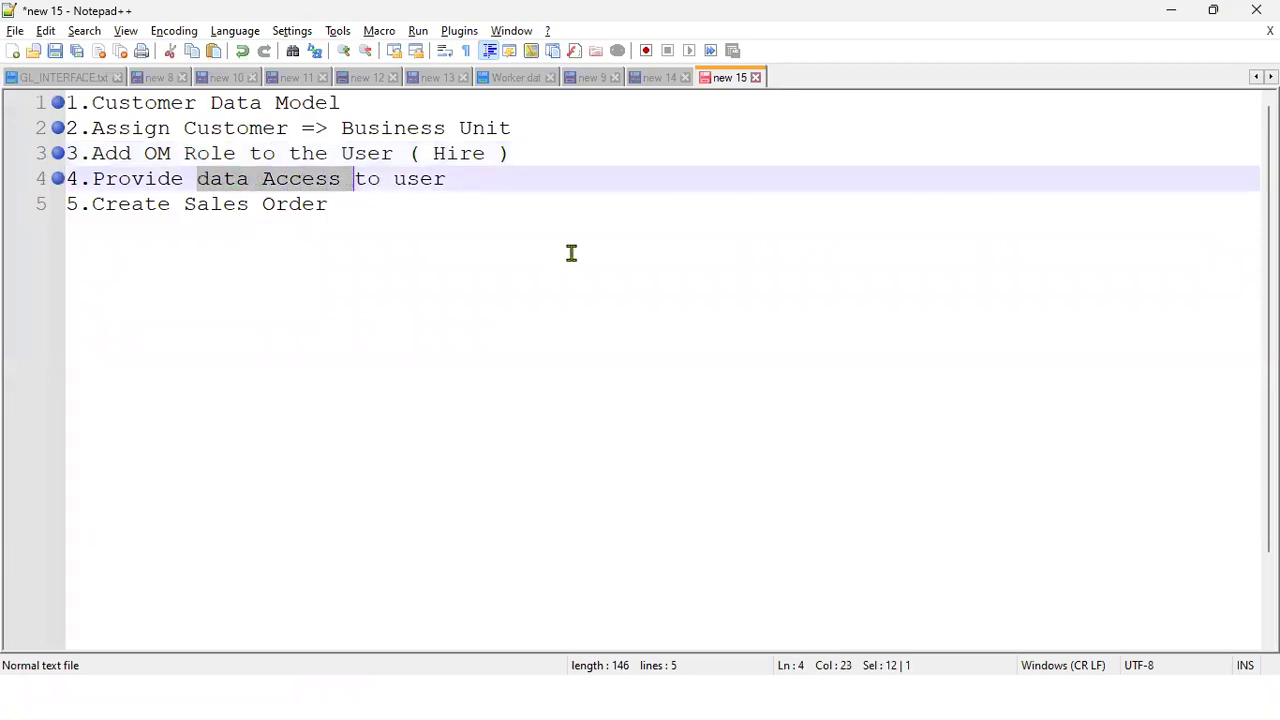
pyautogui.hotkey('alt', 'Tab')
pyautogui.hotkey('alt', 'Tab')
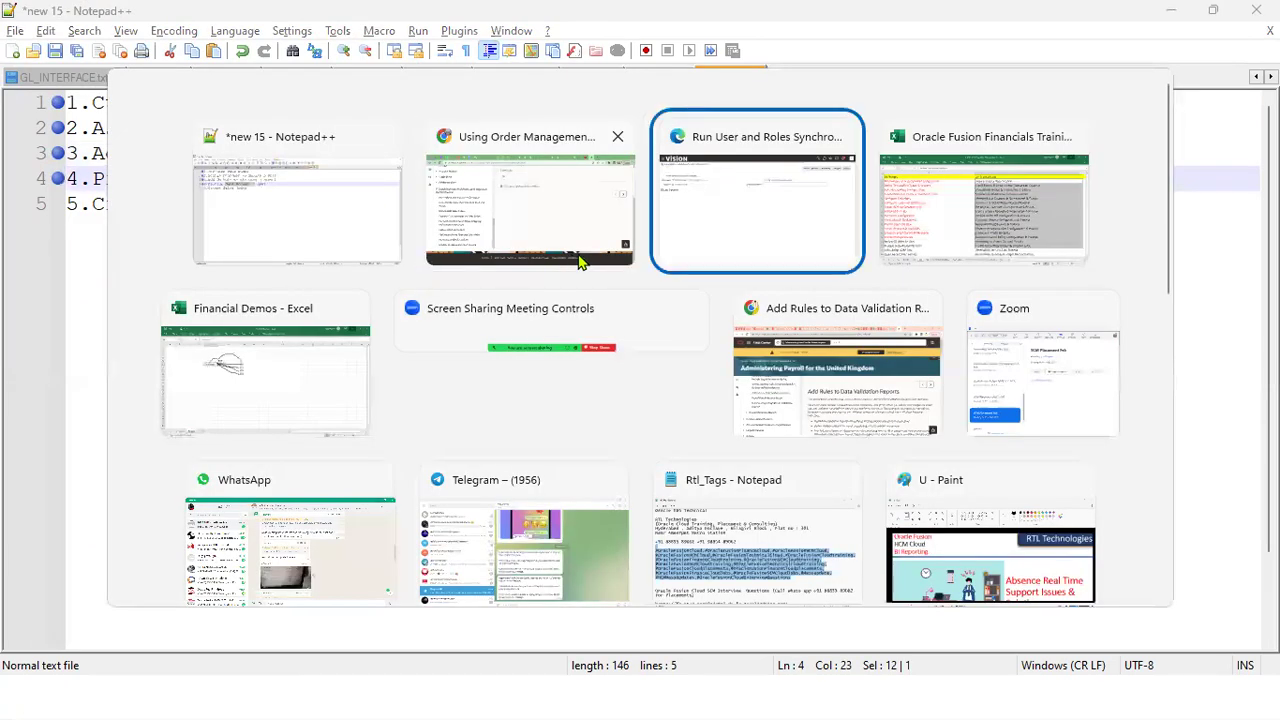
# Submit the Retrieve Latest LDAP Changes process and acknowledge the confirmation
pyautogui.click(1150, 92)
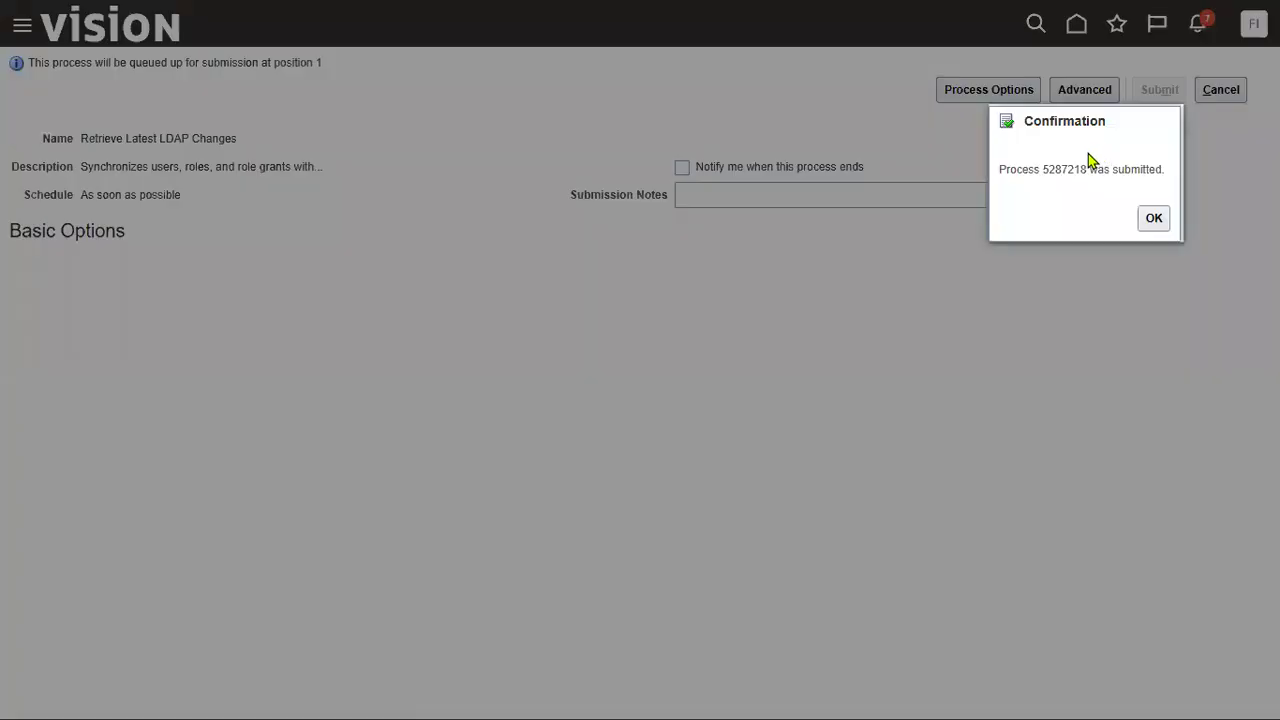
pyautogui.click(1152, 220)
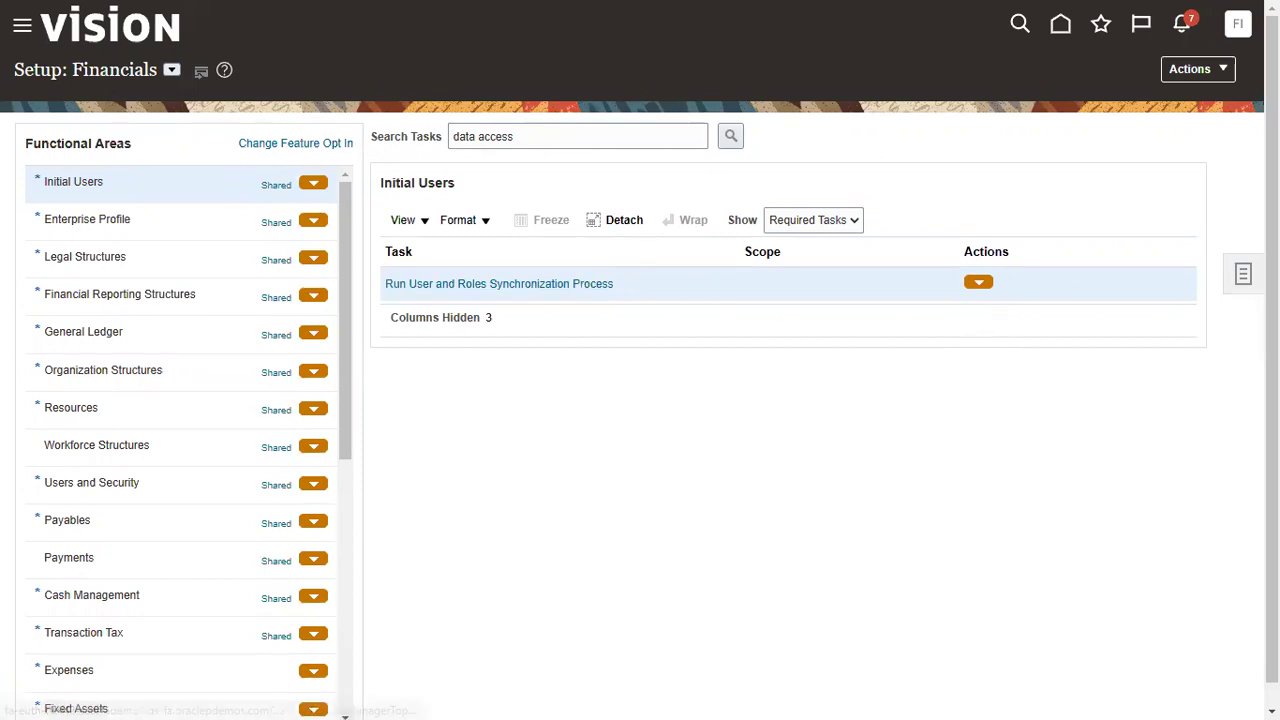
# Sign out of the FIN_IMPL session and confirm the logout
pyautogui.click(1238, 23)
pyautogui.click(1210, 72)
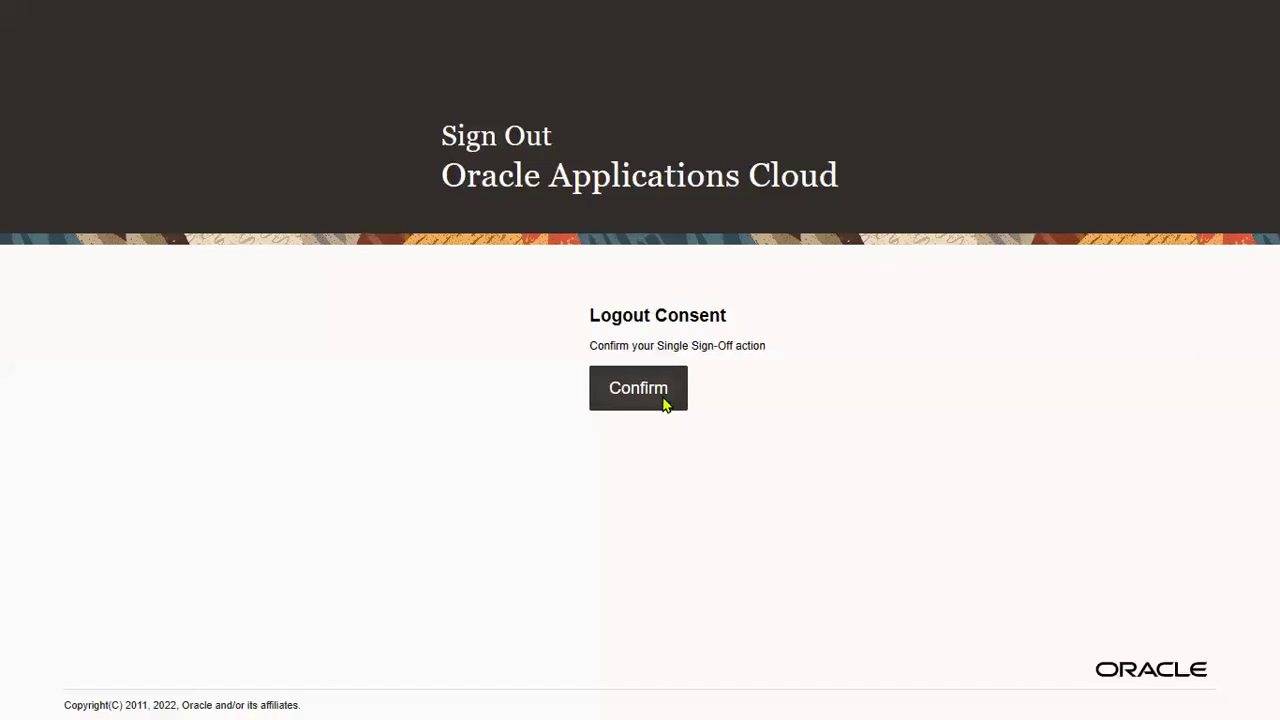
pyautogui.click(665, 402)
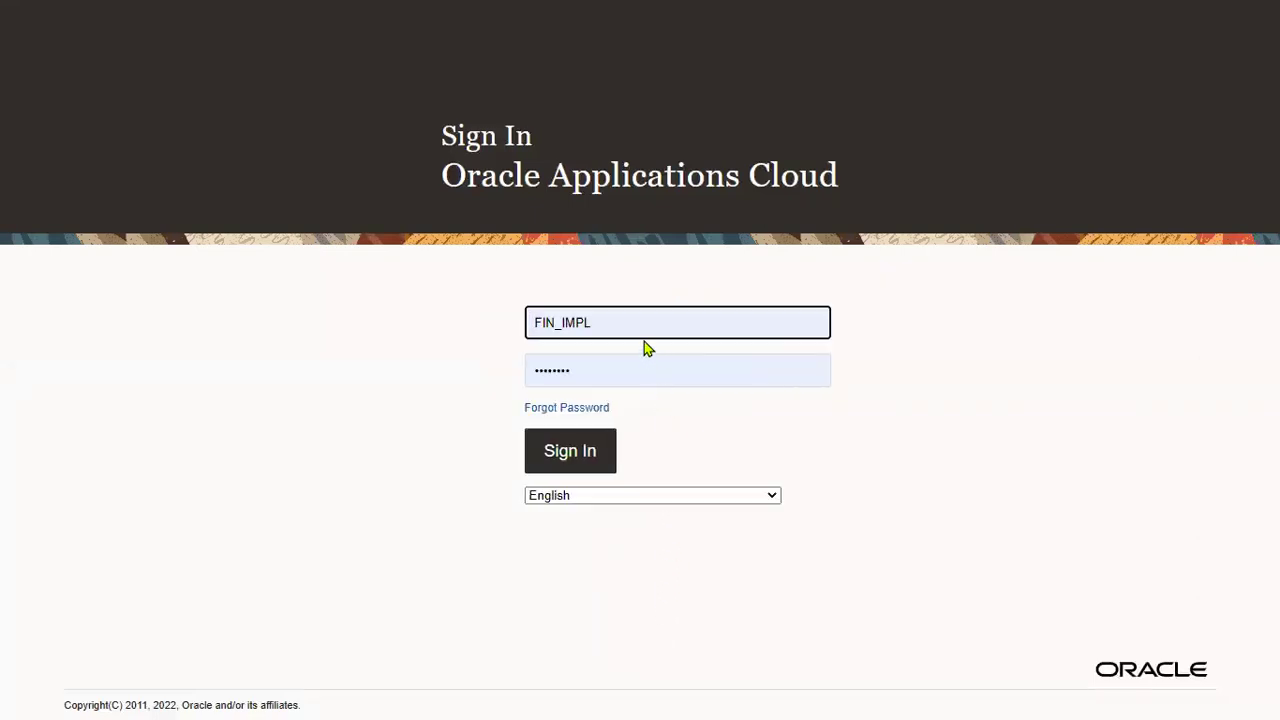
# Sign in as the user granted data access, filling the username and password from the saved credentials
pyautogui.moveTo(644, 328); pyautogui.dragTo(349, 330)
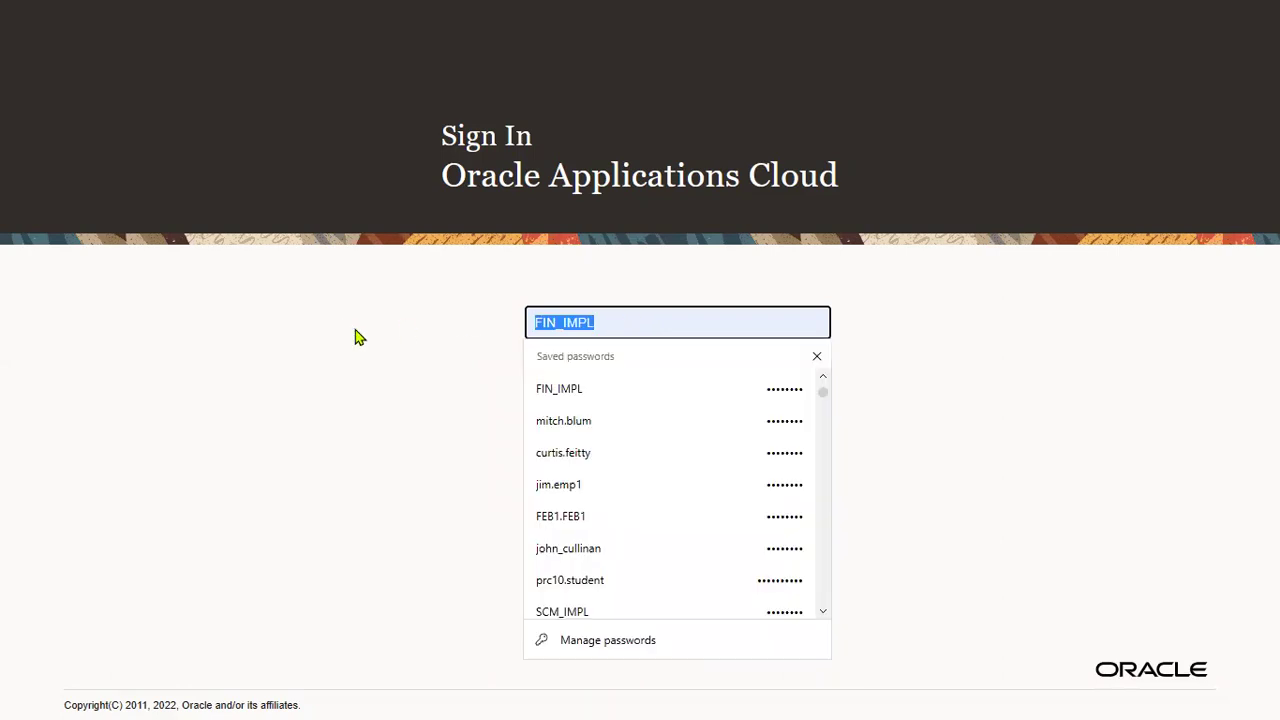
pyautogui.click(702, 551)
pyautogui.click(581, 456)
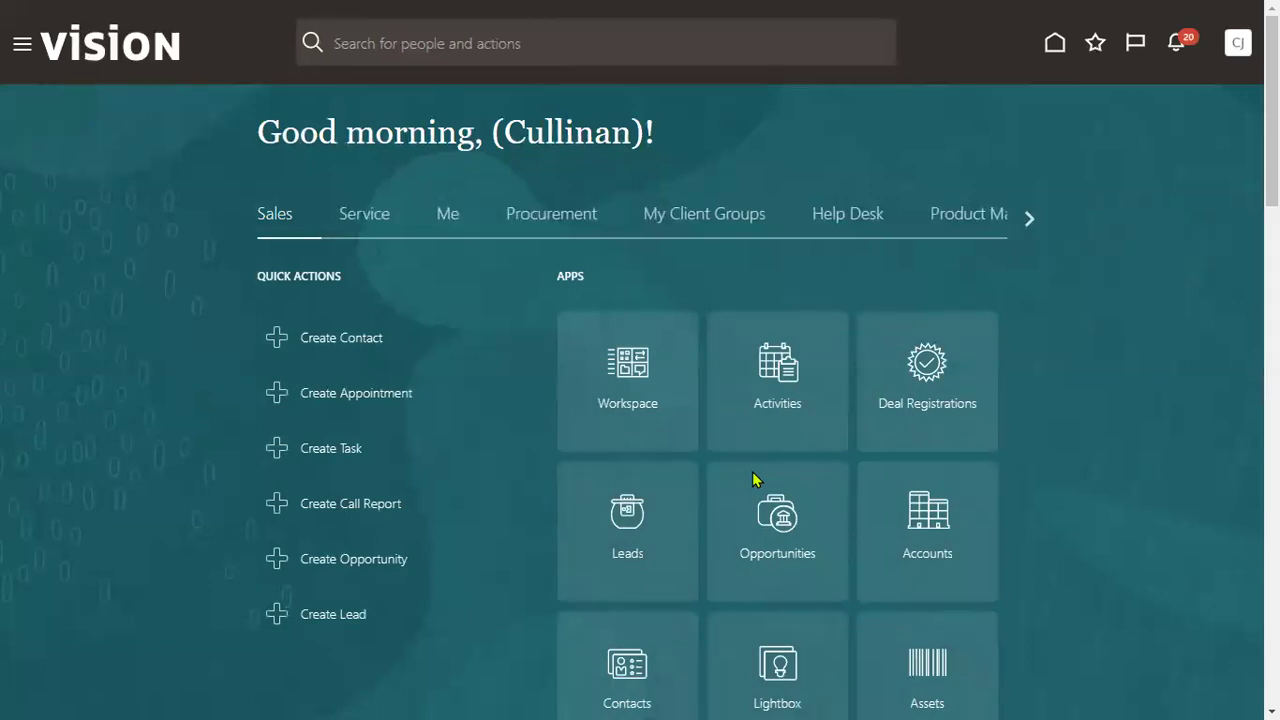
# Go to the Order Management overview and start creating a new order
pyautogui.click(21, 46)
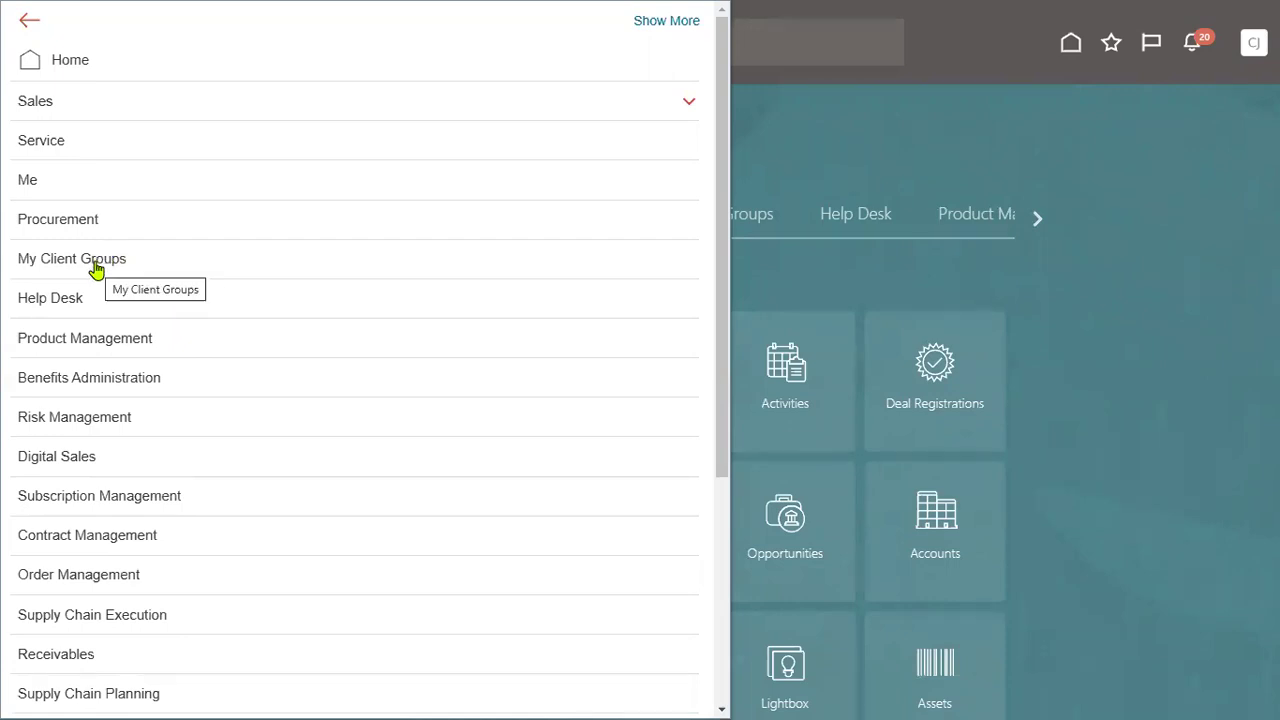
pyautogui.scroll(-2, 114, 486)
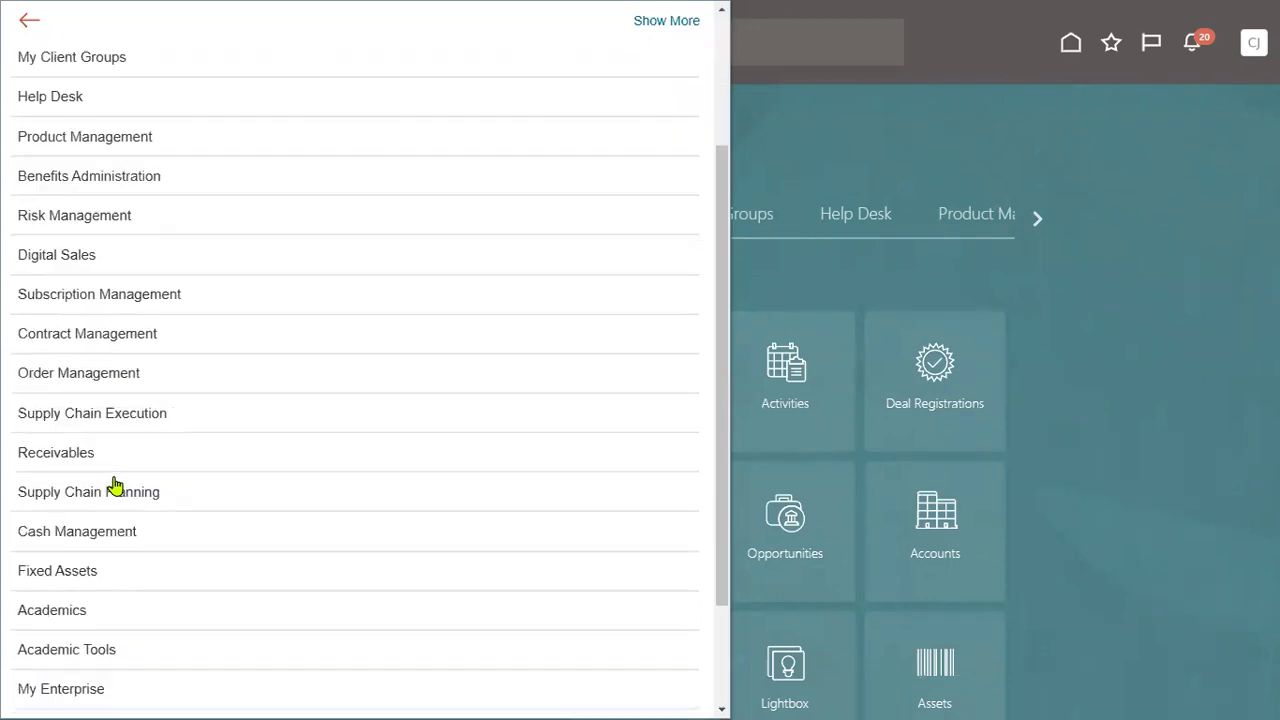
pyautogui.click(86, 362)
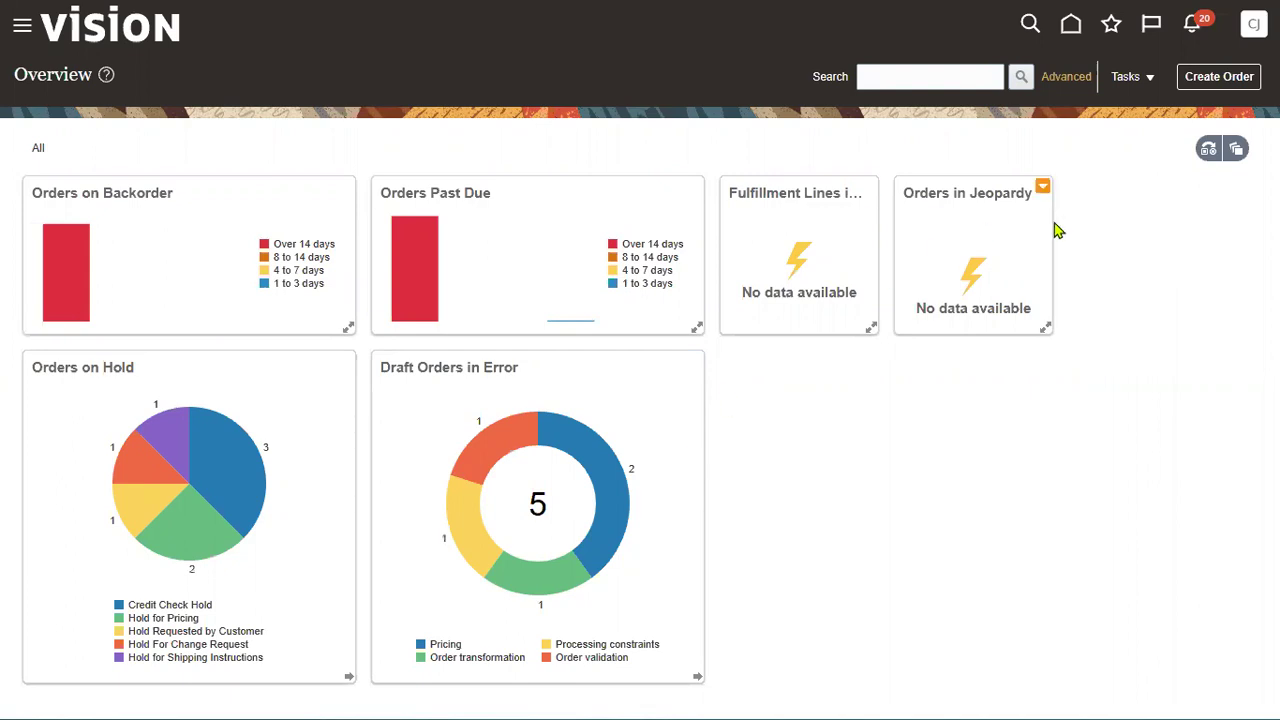
pyautogui.click(1220, 78)
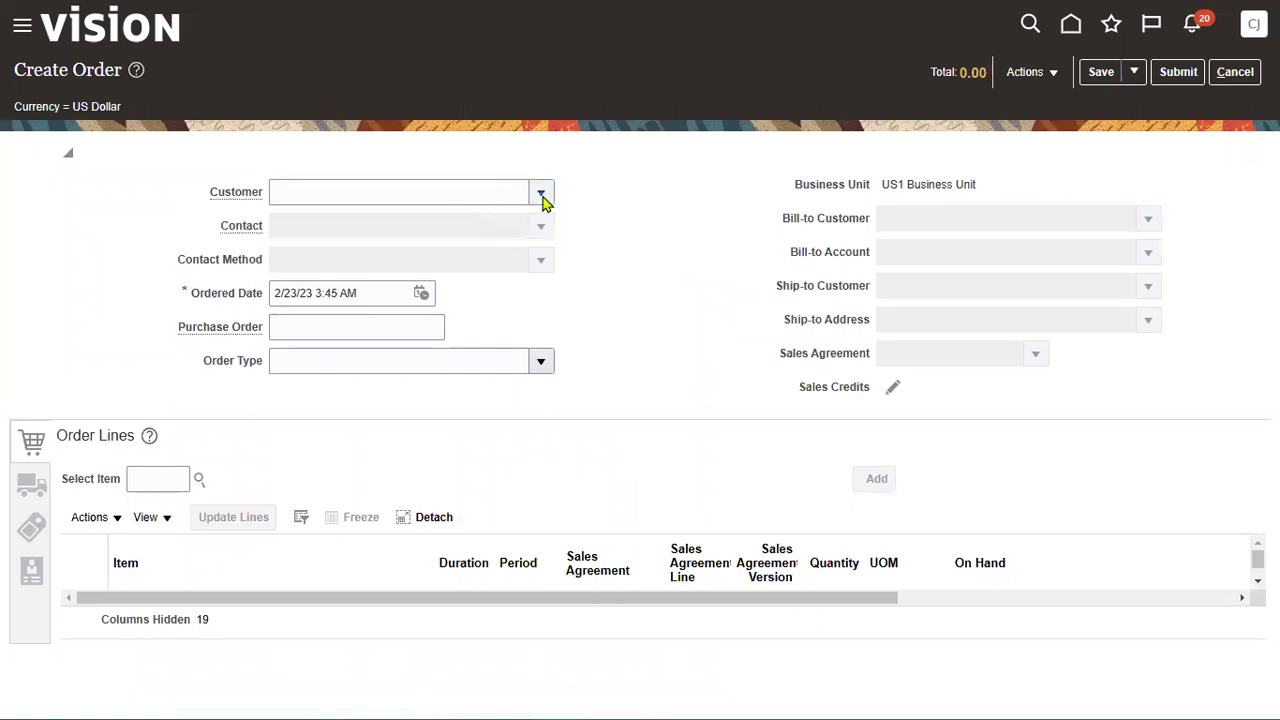
# Search the customers for OSI and set OSI Digital systems as the order's customer
pyautogui.click(272, 203)
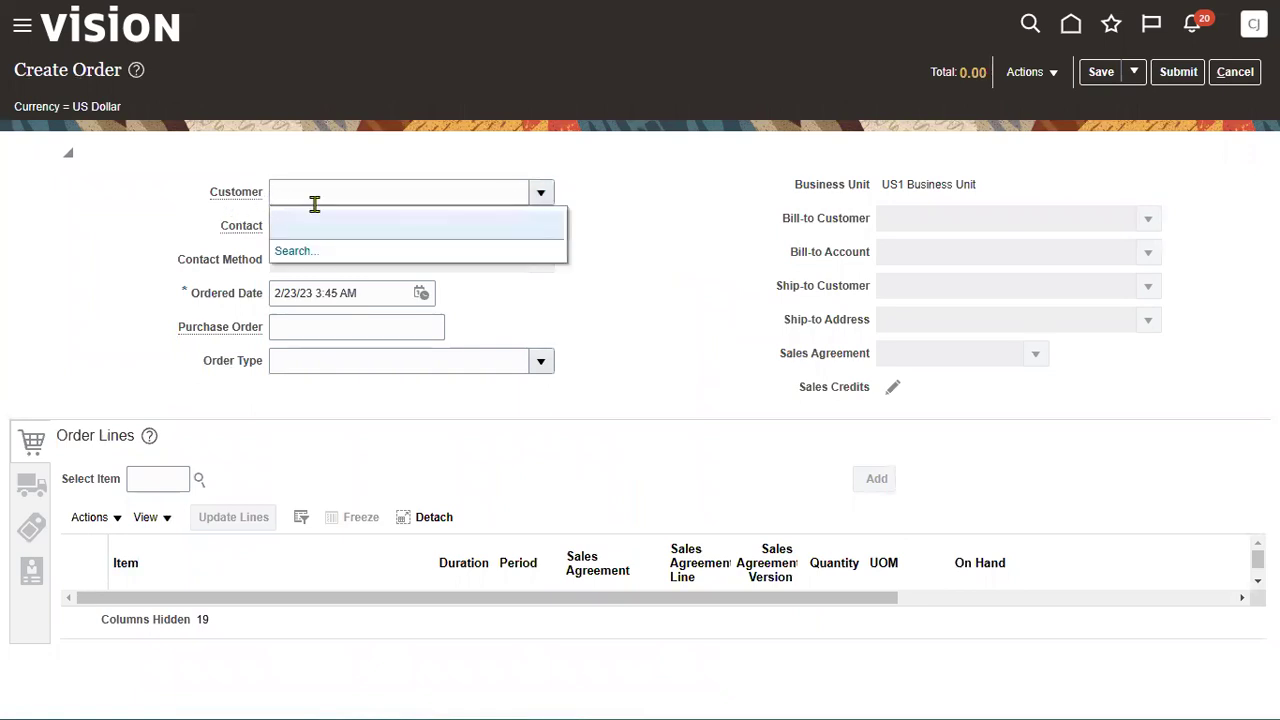
pyautogui.click(297, 251)
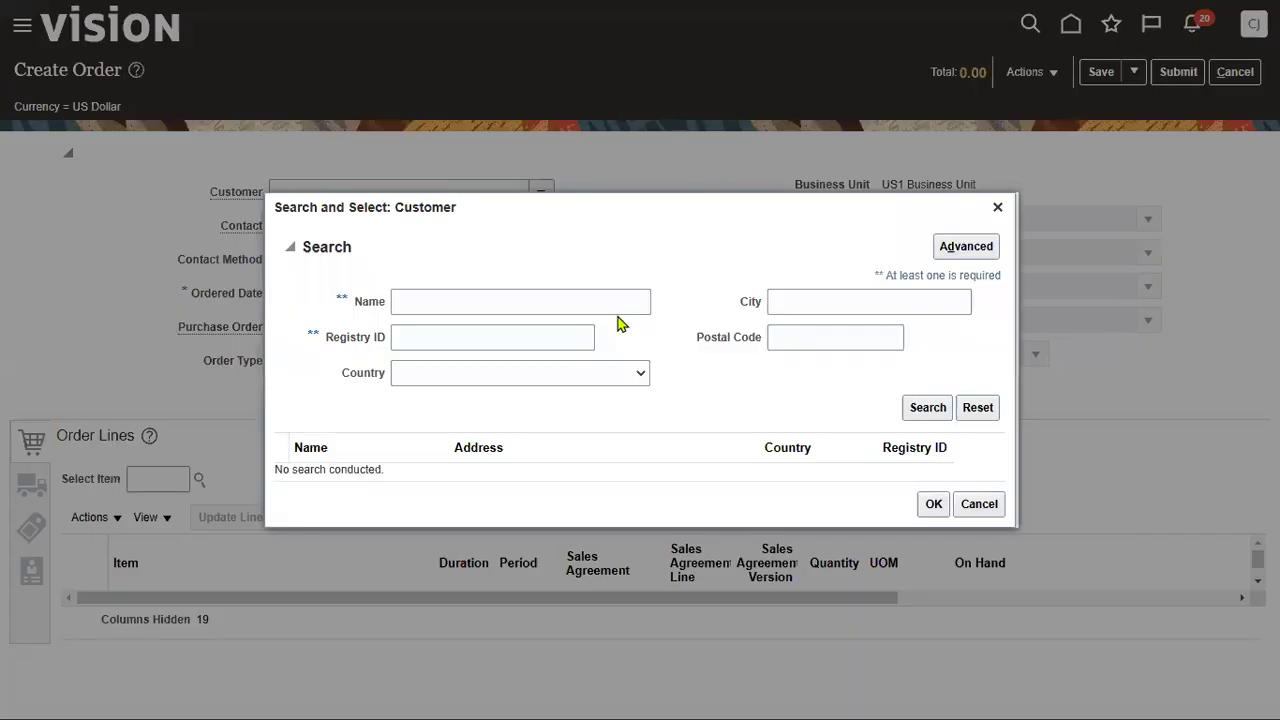
pyautogui.click(596, 304)
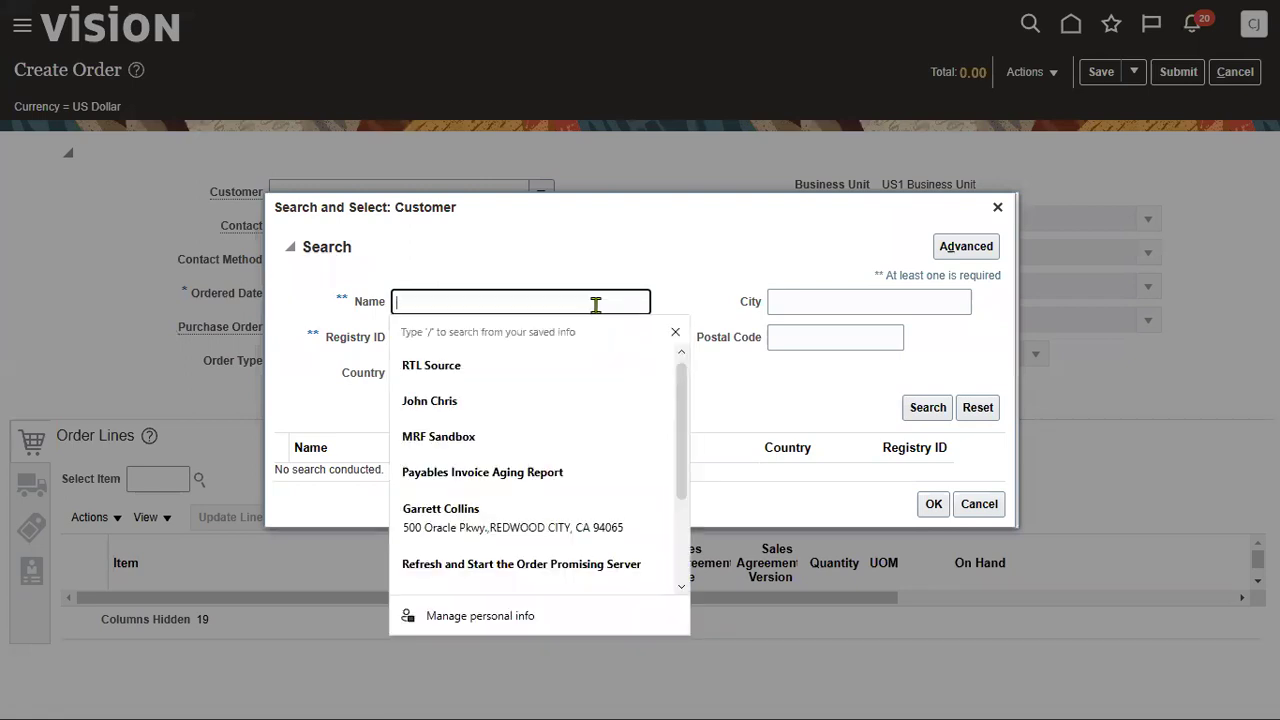
pyautogui.write('OSI')
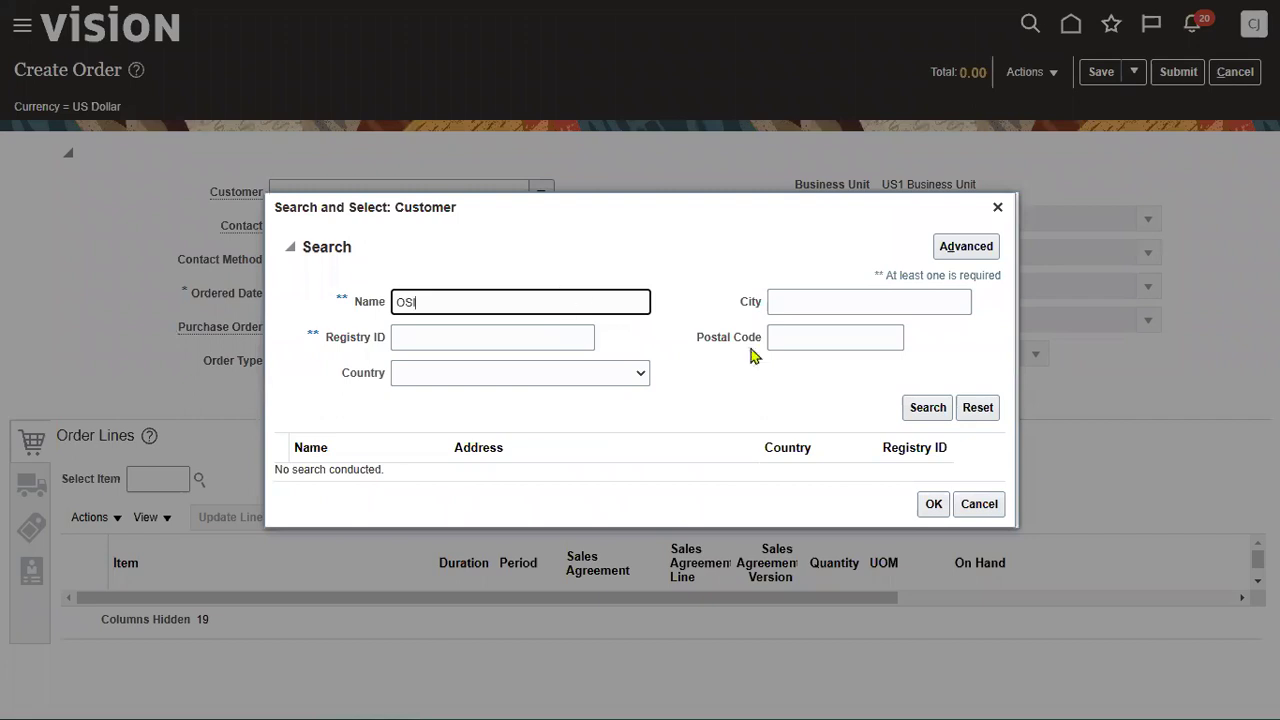
pyautogui.click(925, 412)
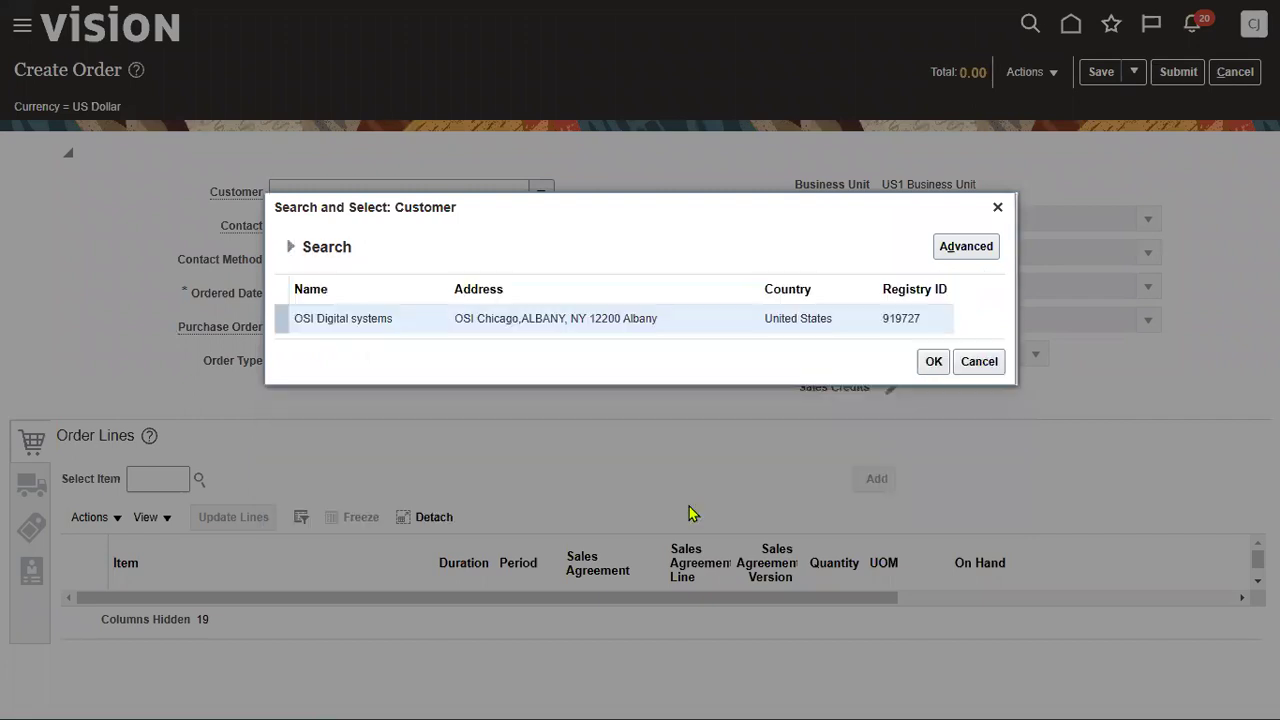
pyautogui.click(334, 392)
pyautogui.click(931, 432)
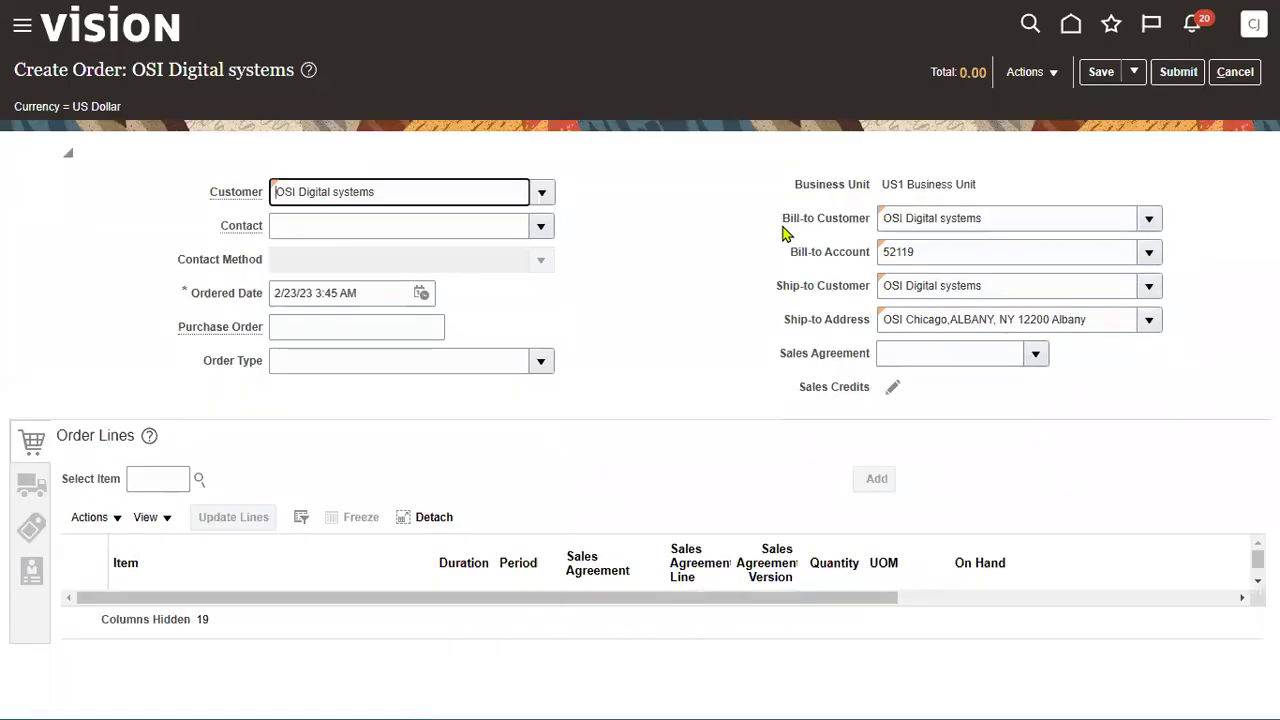
# Review the bill-to customer, bill-to account, ship-to customer and ship-to address on the order header
pyautogui.moveTo(783, 220); pyautogui.dragTo(844, 220)
pyautogui.moveTo(791, 254); pyautogui.dragTo(835, 256)
pyautogui.moveTo(778, 287); pyautogui.dragTo(843, 289)
pyautogui.moveTo(785, 321); pyautogui.dragTo(828, 324)
pyautogui.click(794, 360)
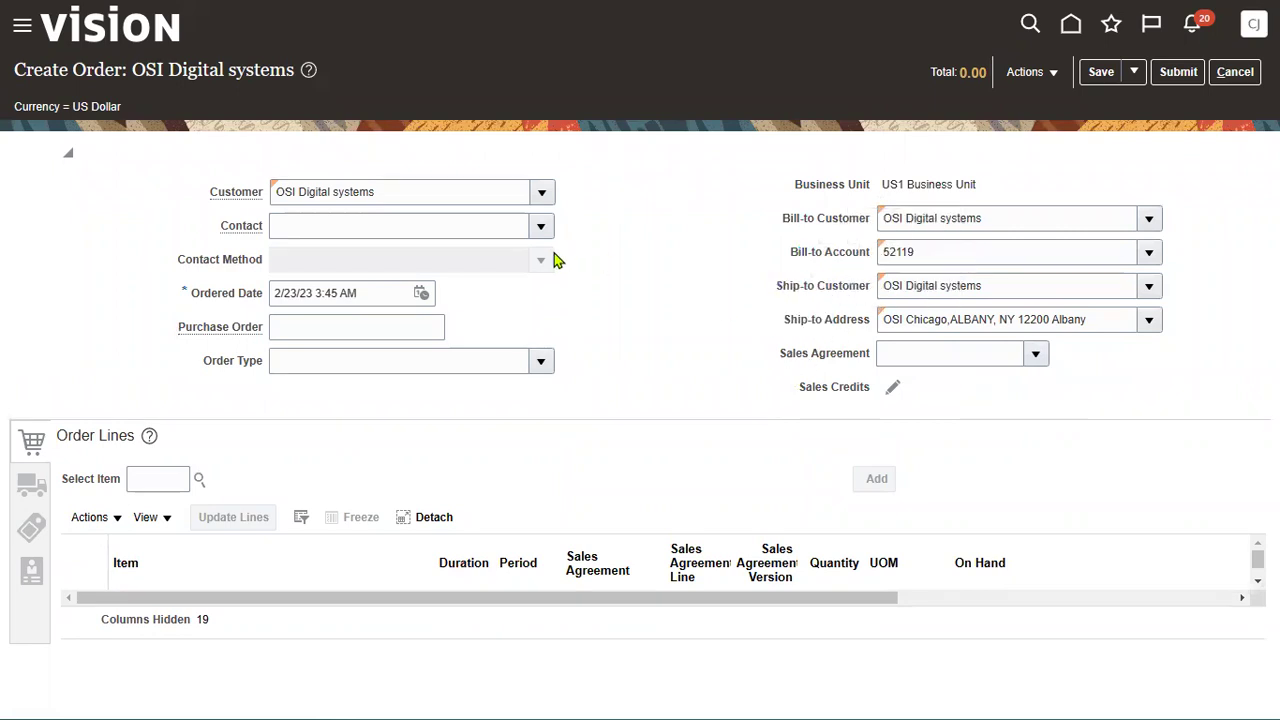
# Search the items for AS and add an order line for AS85000, Green Server 1000, with a quantity of 1 Ea
pyautogui.click(172, 481)
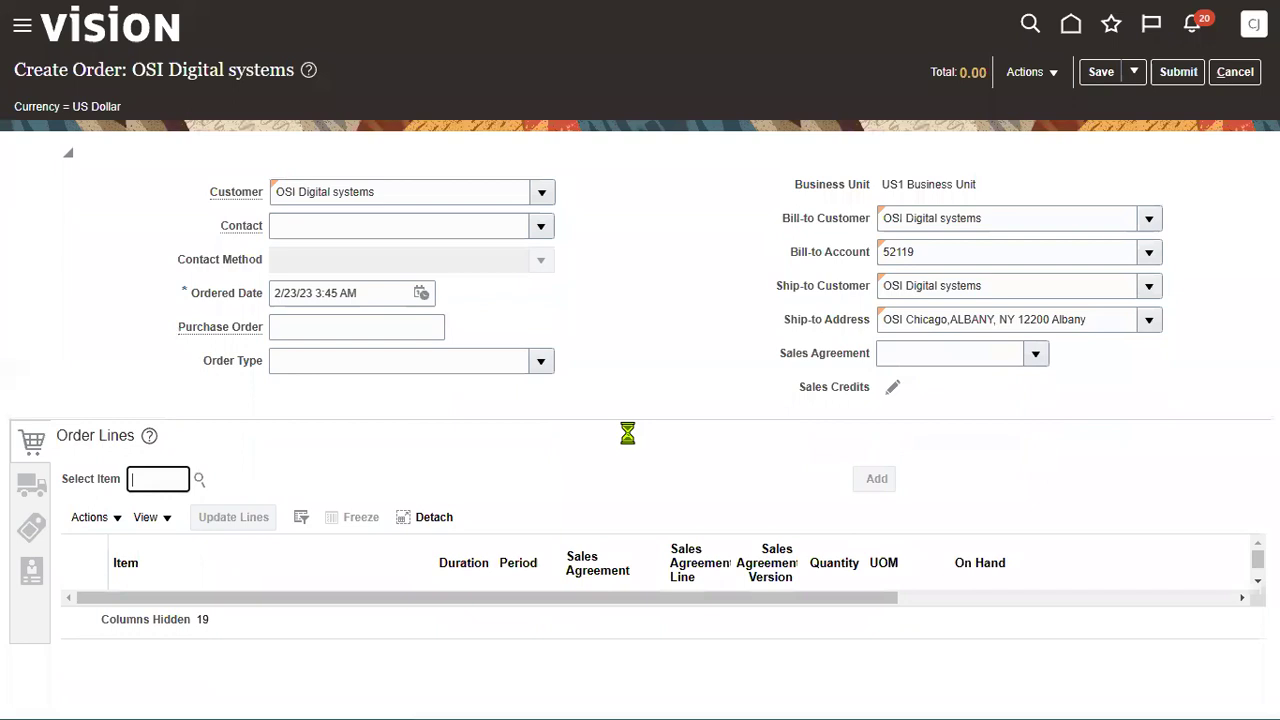
pyautogui.write('AS')
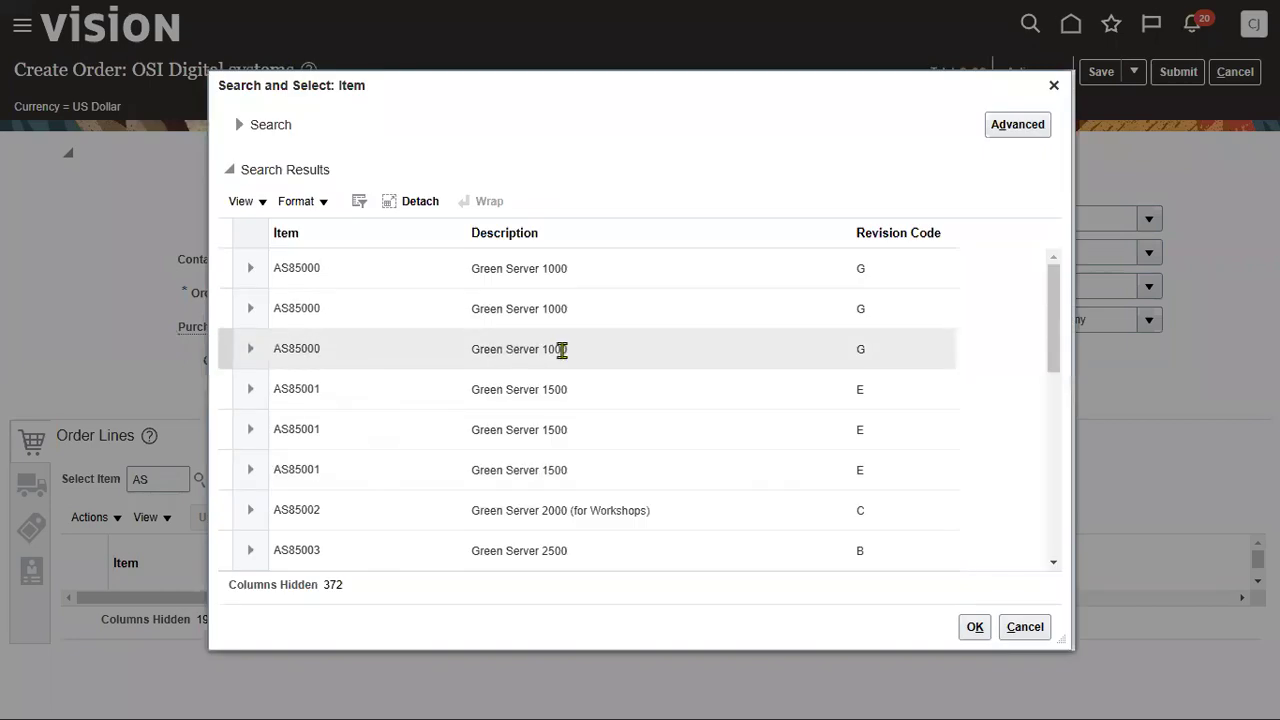
pyautogui.click(579, 351)
pyautogui.click(973, 625)
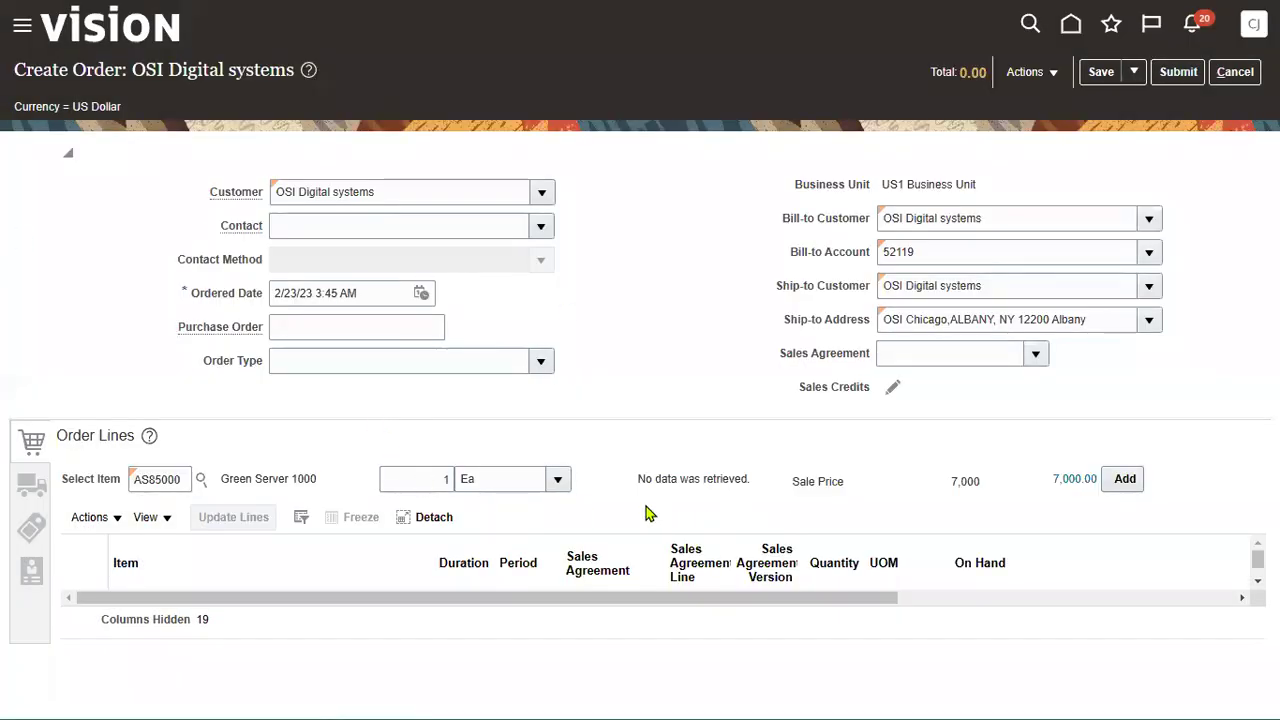
pyautogui.click(1121, 479)
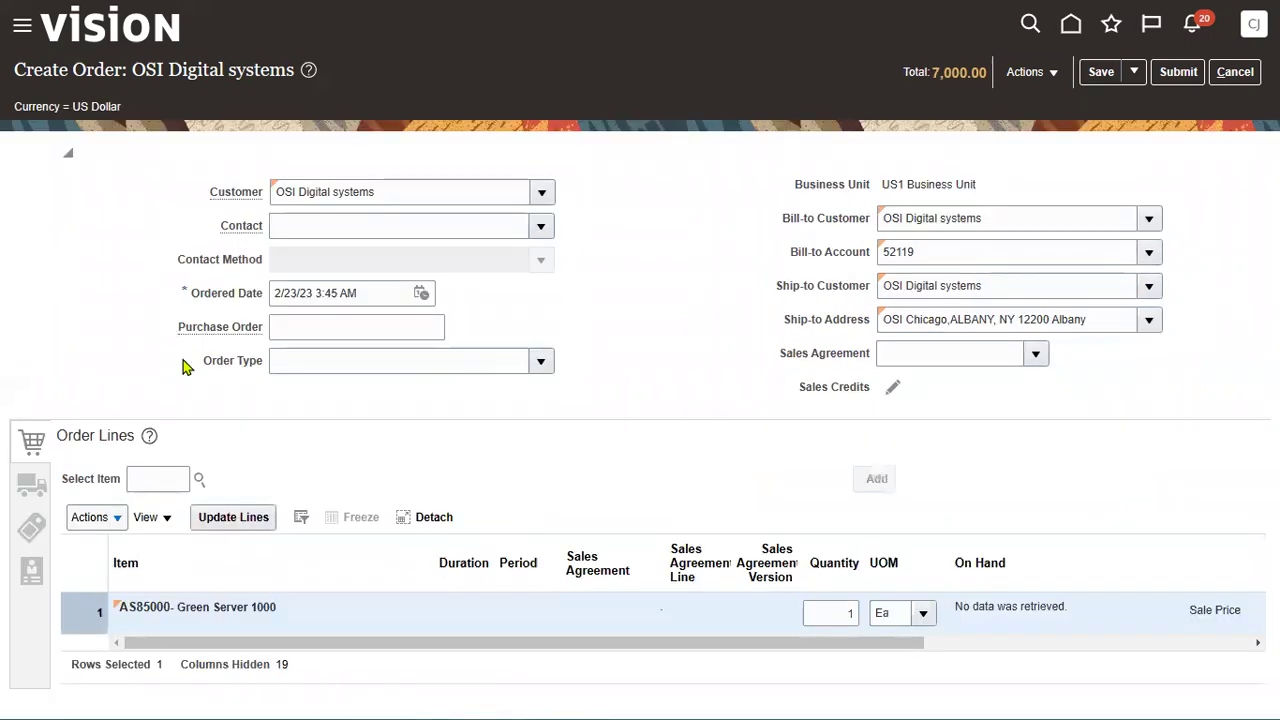
# Check the order's customer and business unit, and switch to Notepad++ to review the checklist line on providing data access
pyautogui.moveTo(210, 192); pyautogui.dragTo(259, 202)
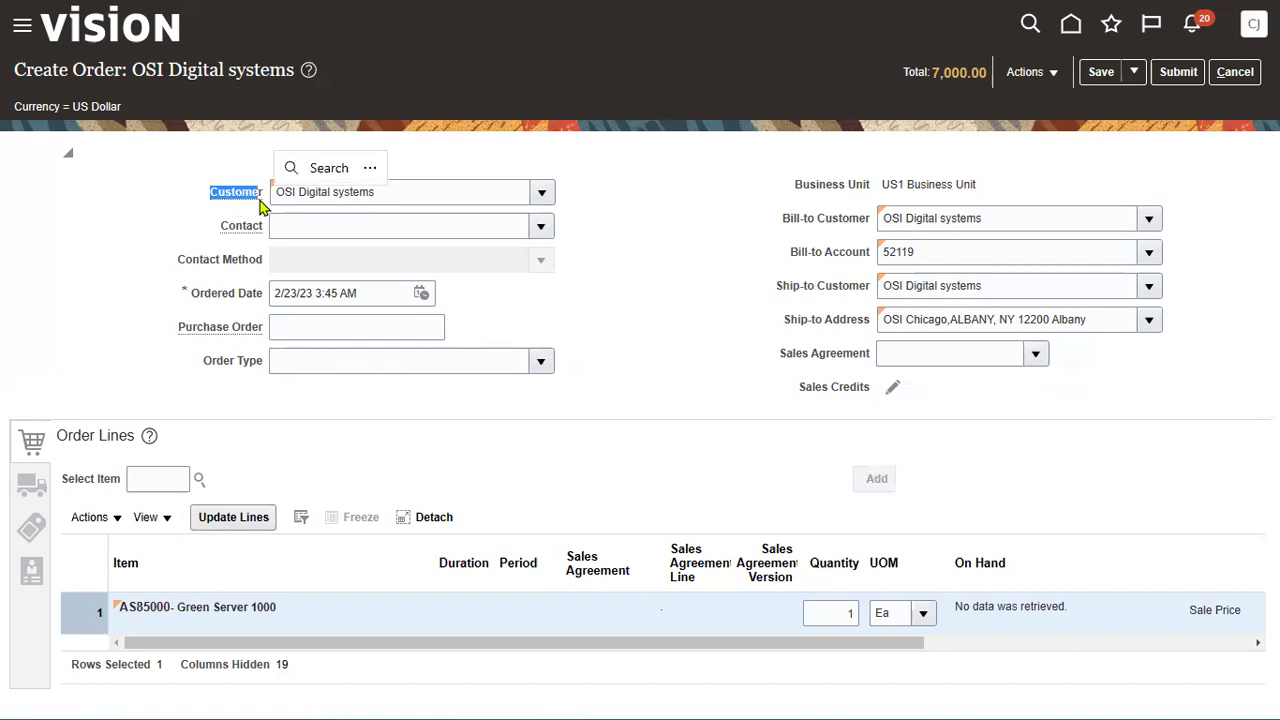
pyautogui.click(887, 184)
pyautogui.moveTo(887, 184); pyautogui.dragTo(975, 186)
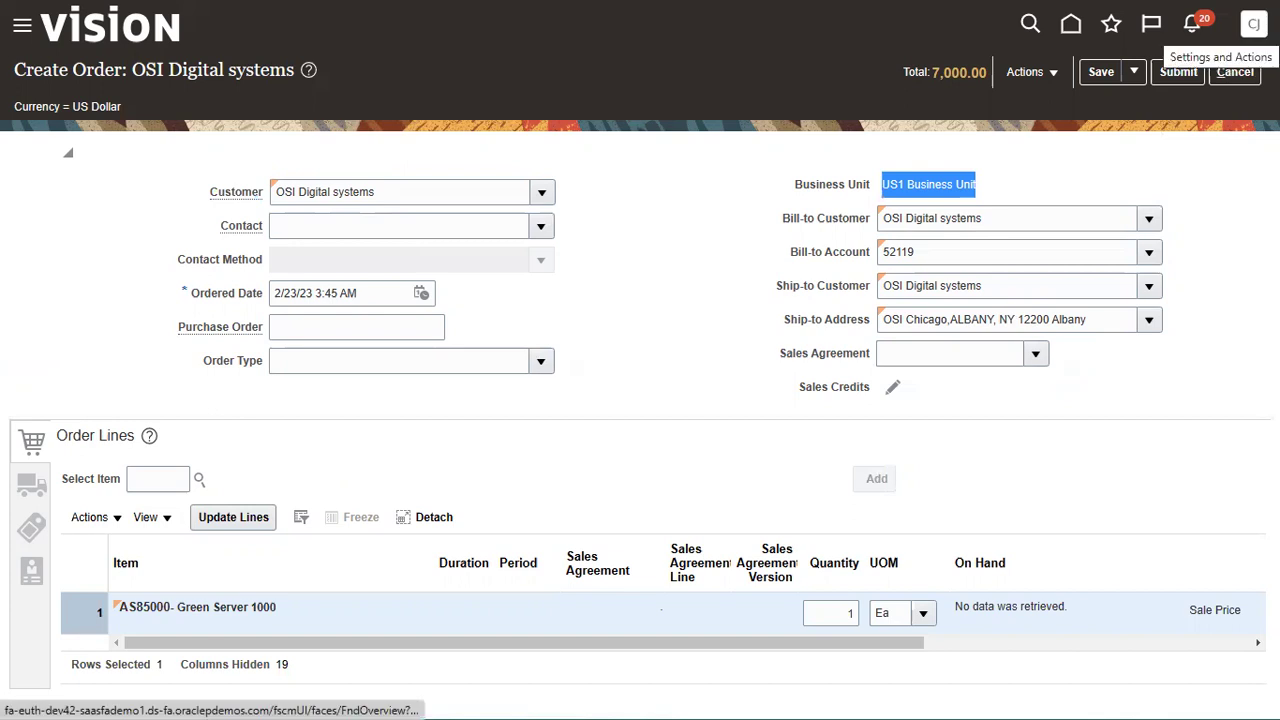
pyautogui.hotkey('alt', 'Tab')
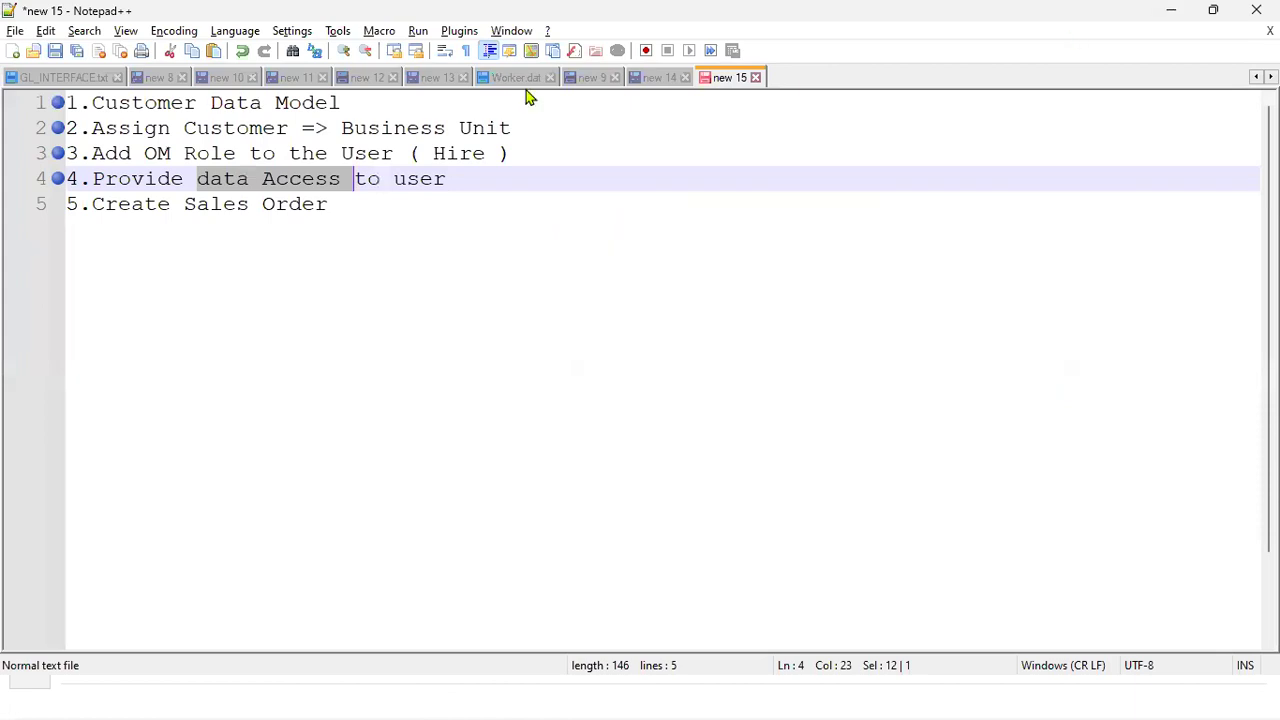
pyautogui.moveTo(483, 177); pyautogui.dragTo(71, 178)
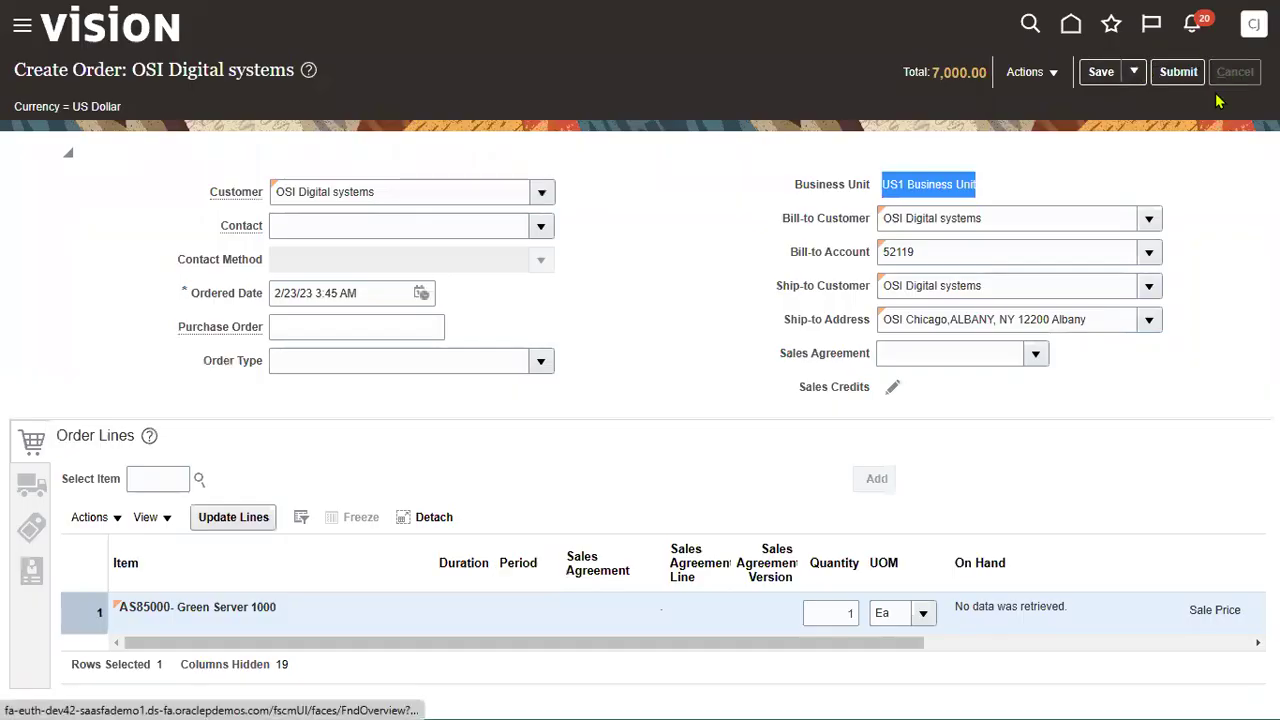
# Cancel the new order and discard its unsaved changes
pyautogui.click(1234, 72)
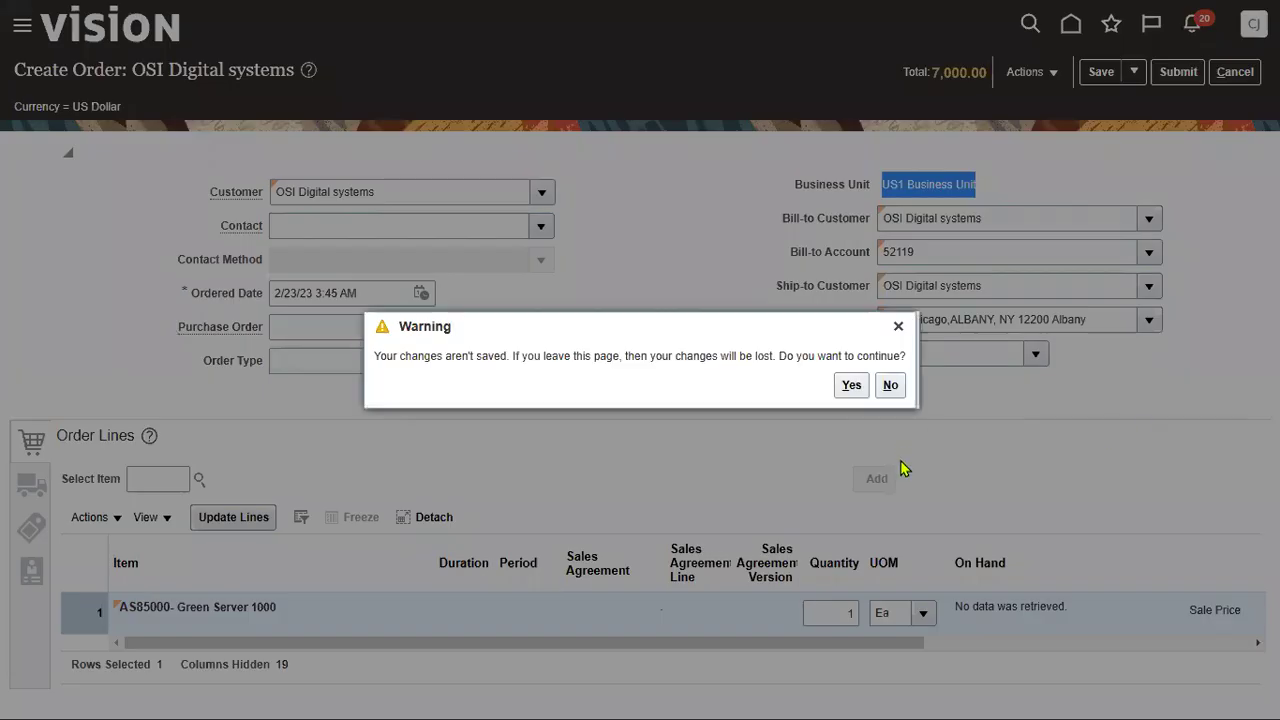
pyautogui.click(850, 386)
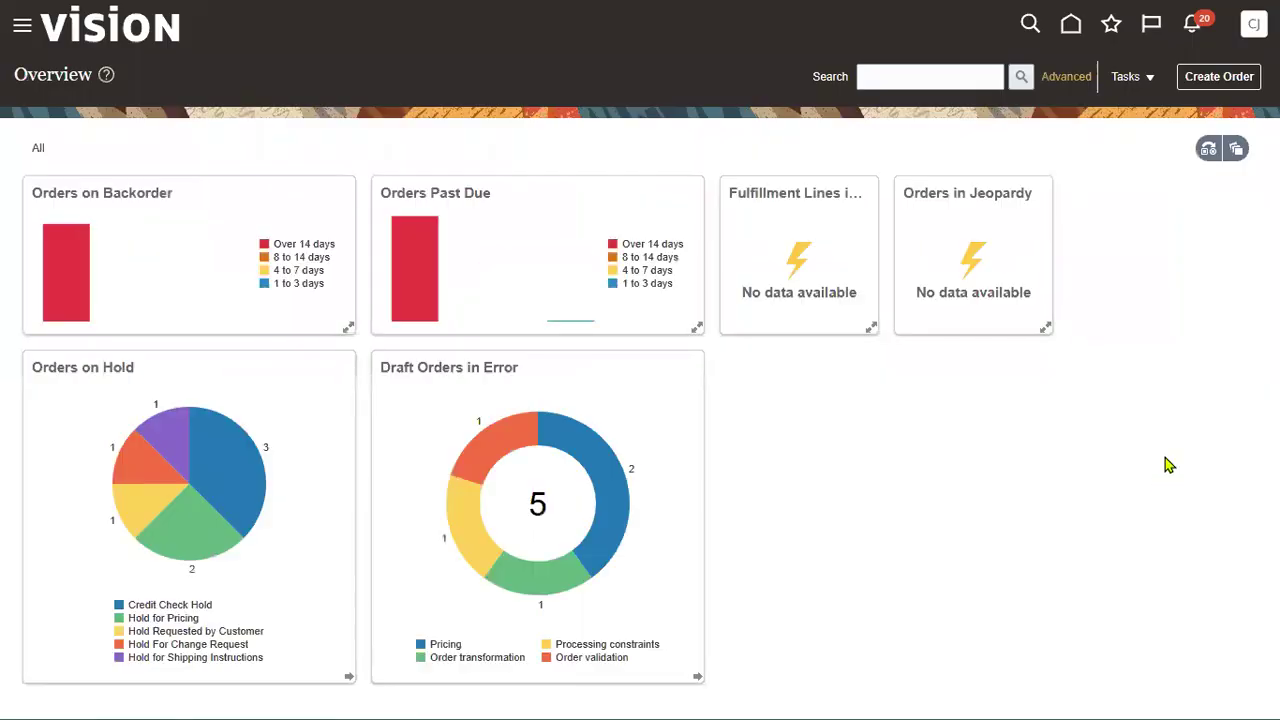
# Go to Setup and Maintenance and switch the setup offering to Order Management
pyautogui.click(1254, 24)
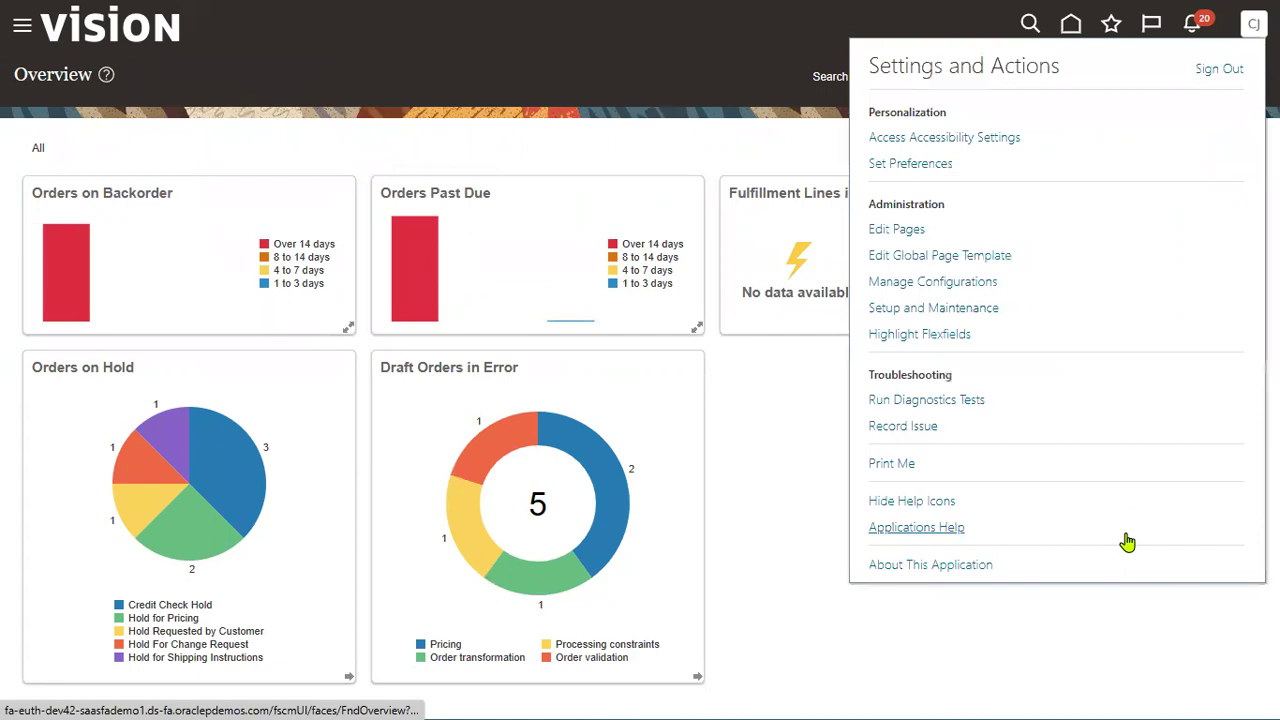
pyautogui.click(933, 310)
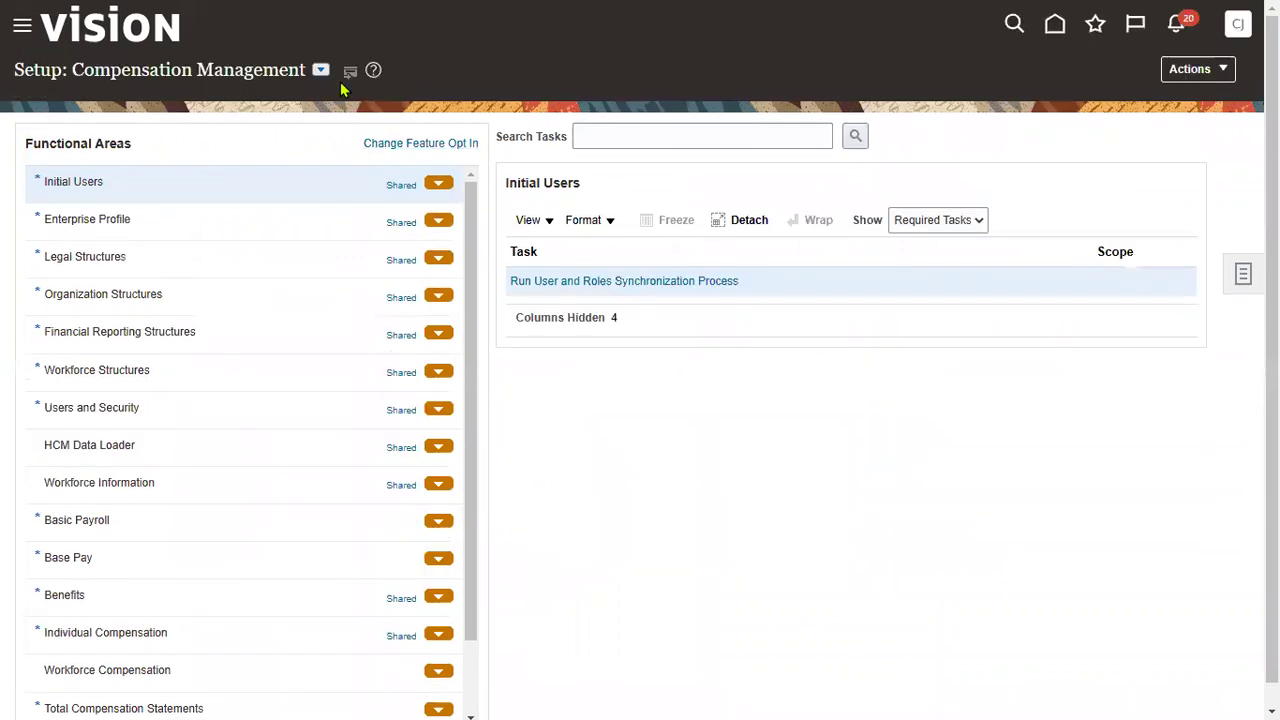
pyautogui.click(320, 70)
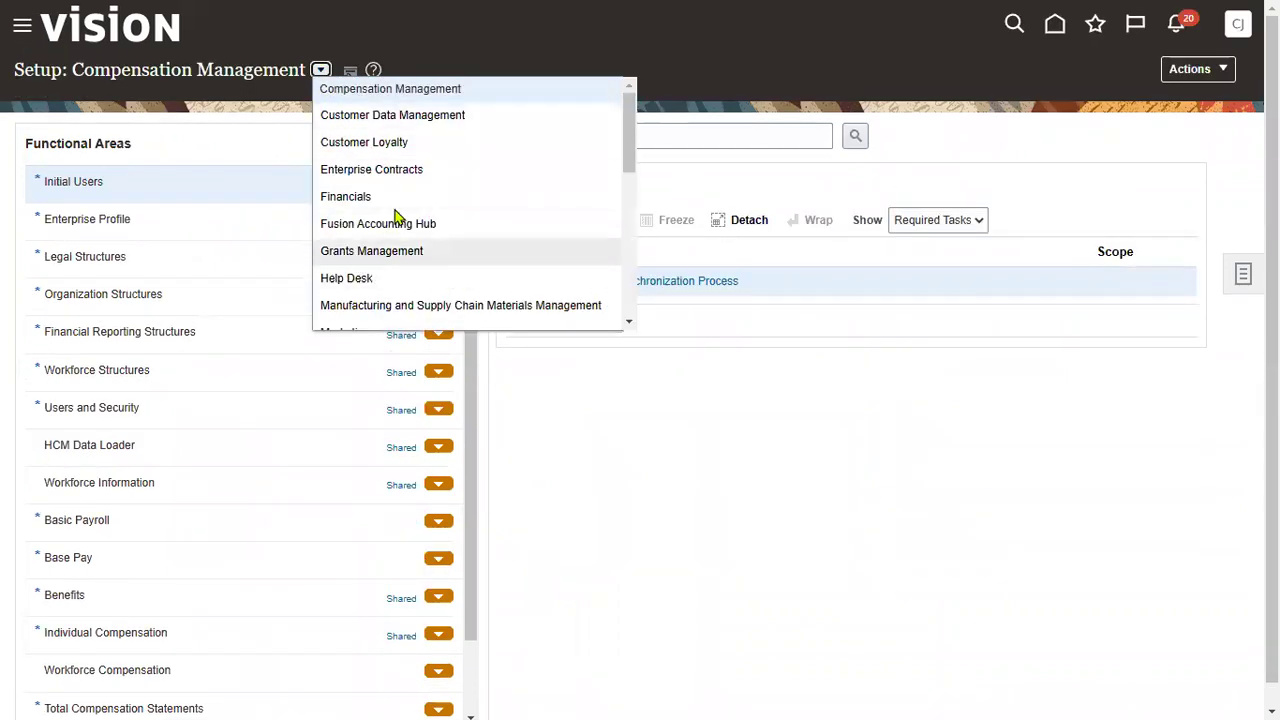
pyautogui.scroll(-2, 390, 228)
pyautogui.click(385, 283)
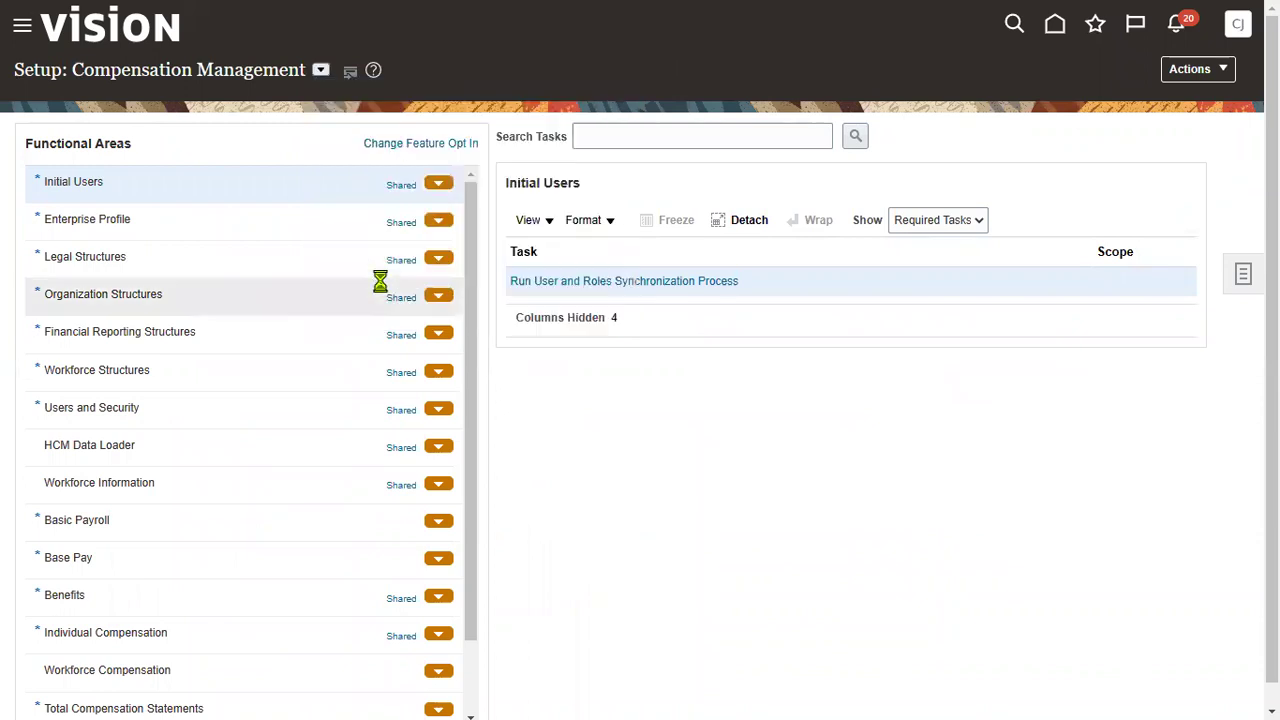
# Search the setup tasks for "data access" and open the Manage Data Access for Users task
pyautogui.click(706, 137)
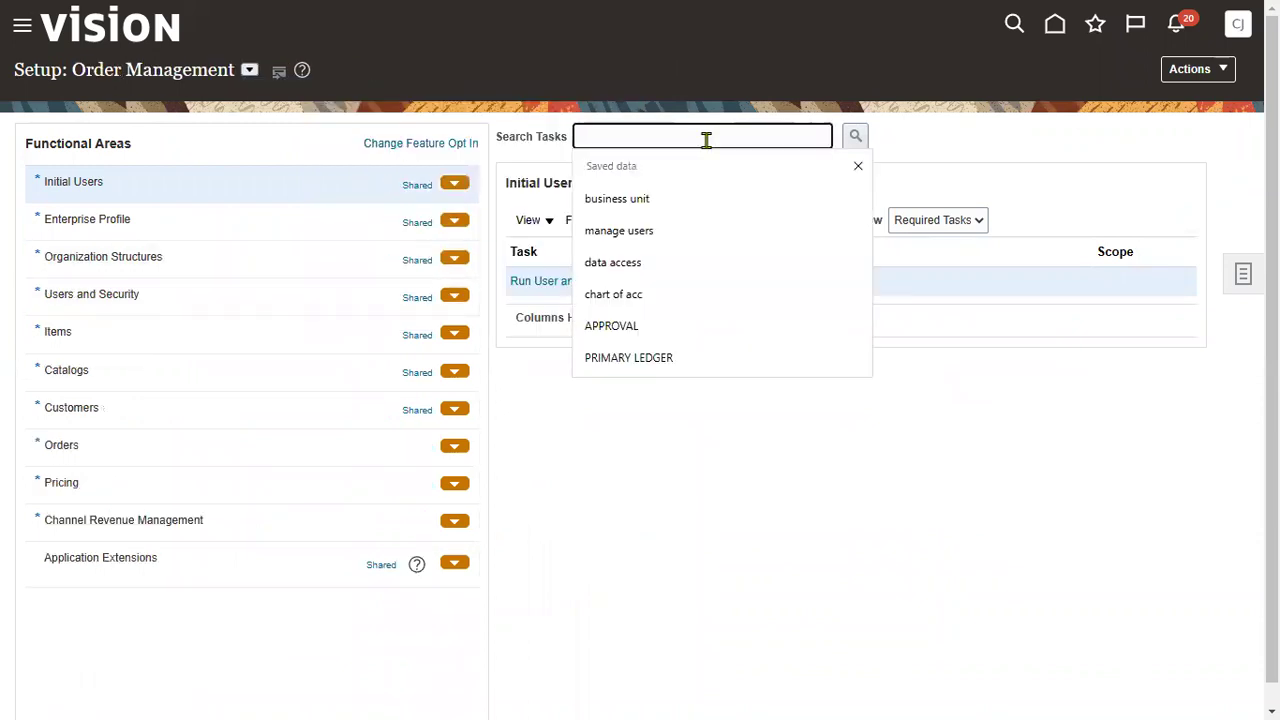
pyautogui.click(659, 266)
pyautogui.click(855, 136)
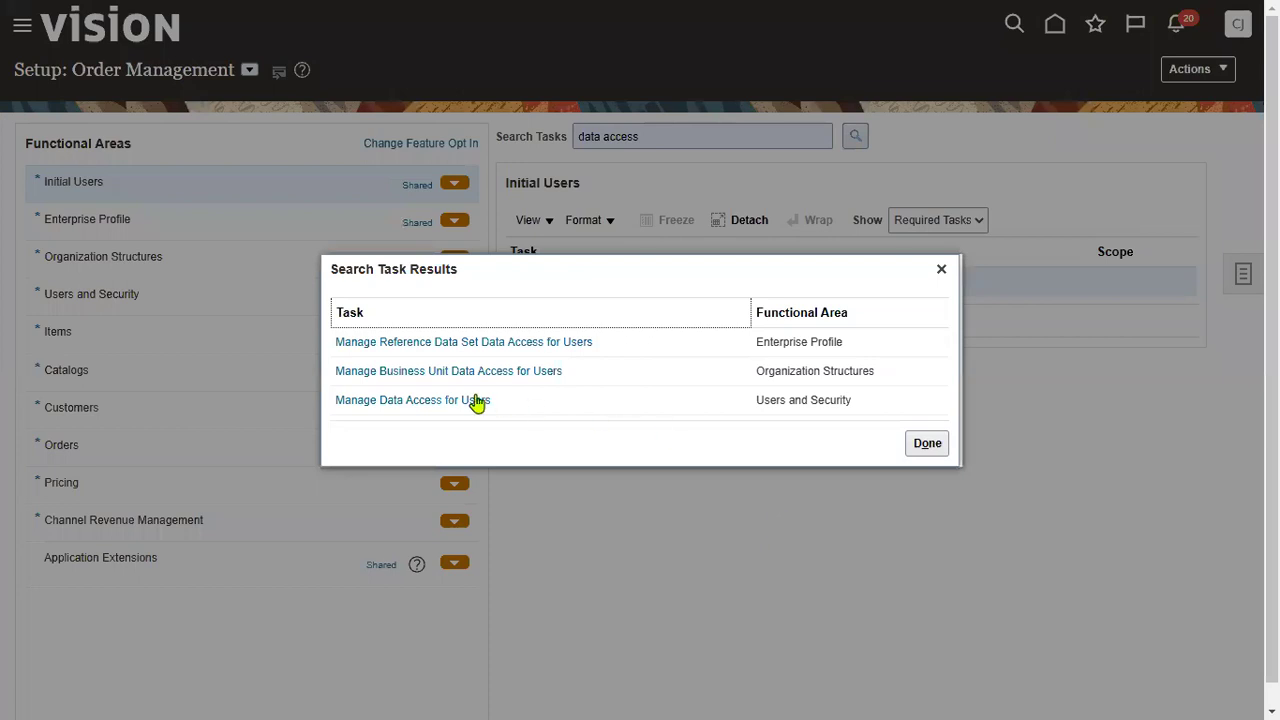
pyautogui.click(478, 402)
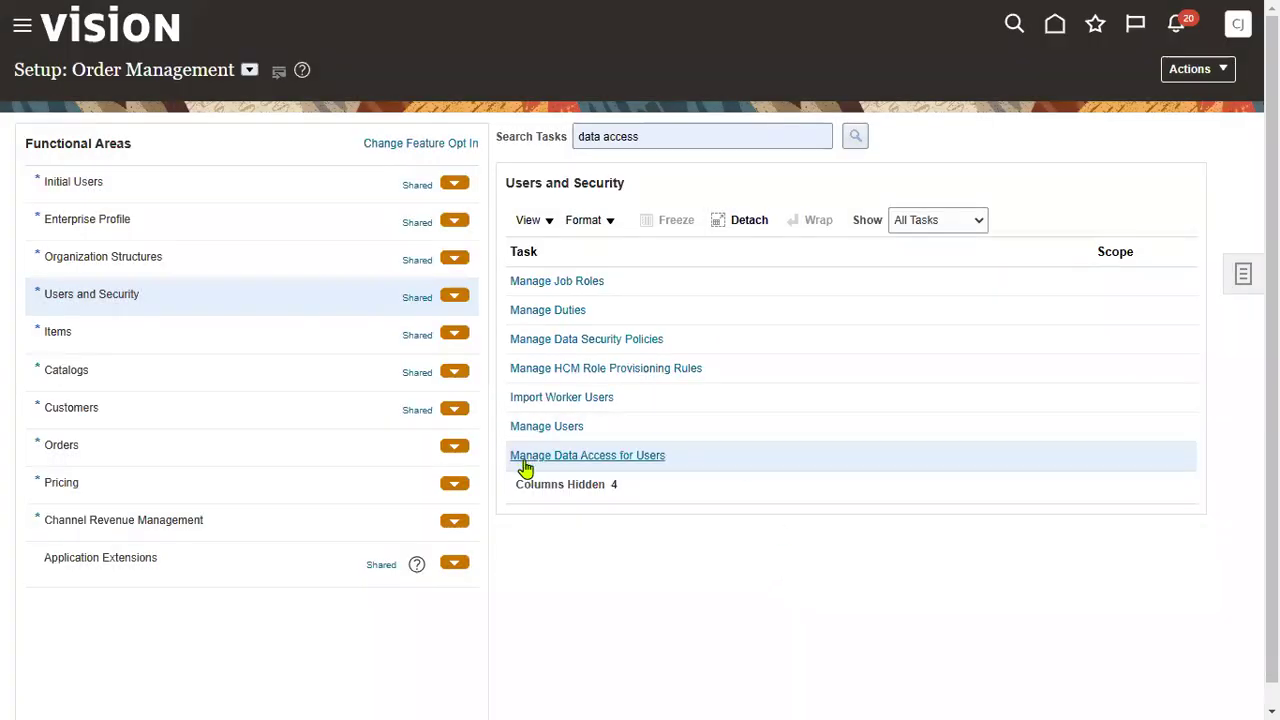
pyautogui.click(524, 458)
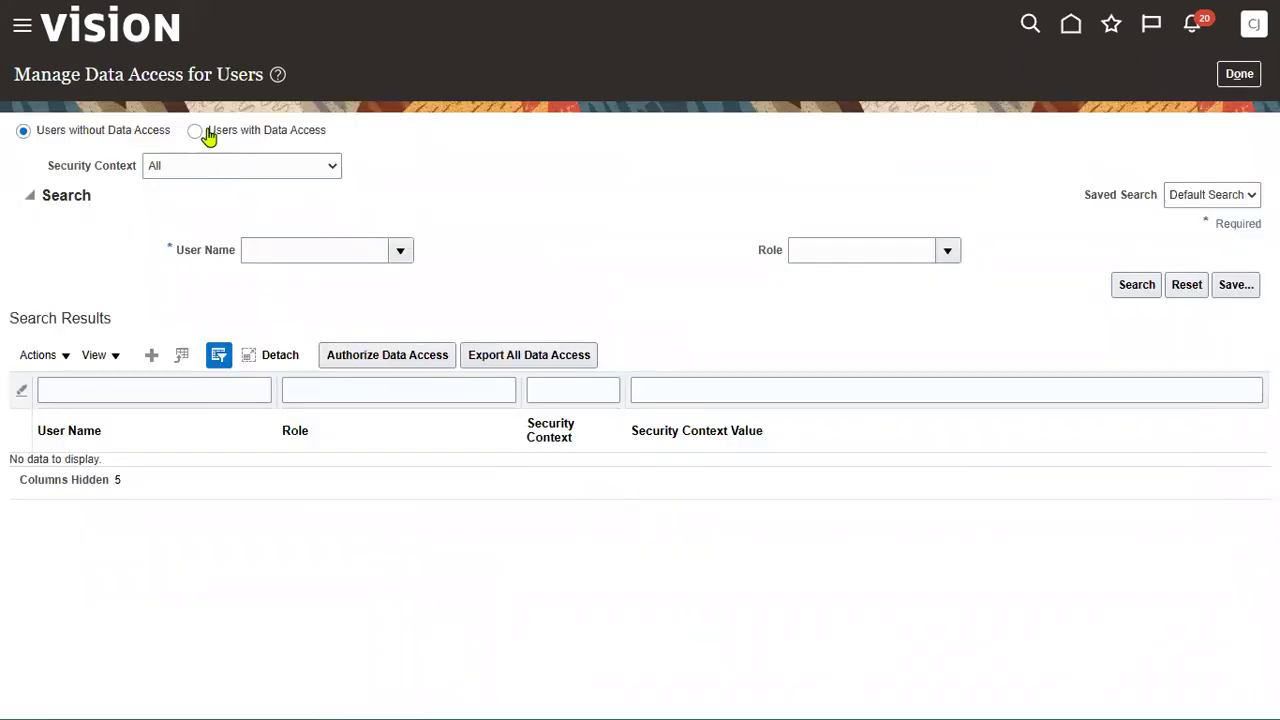
# Limit the search to Users with Data Access and try looking up the user by a partial user name containing a dot
pyautogui.click(208, 137)
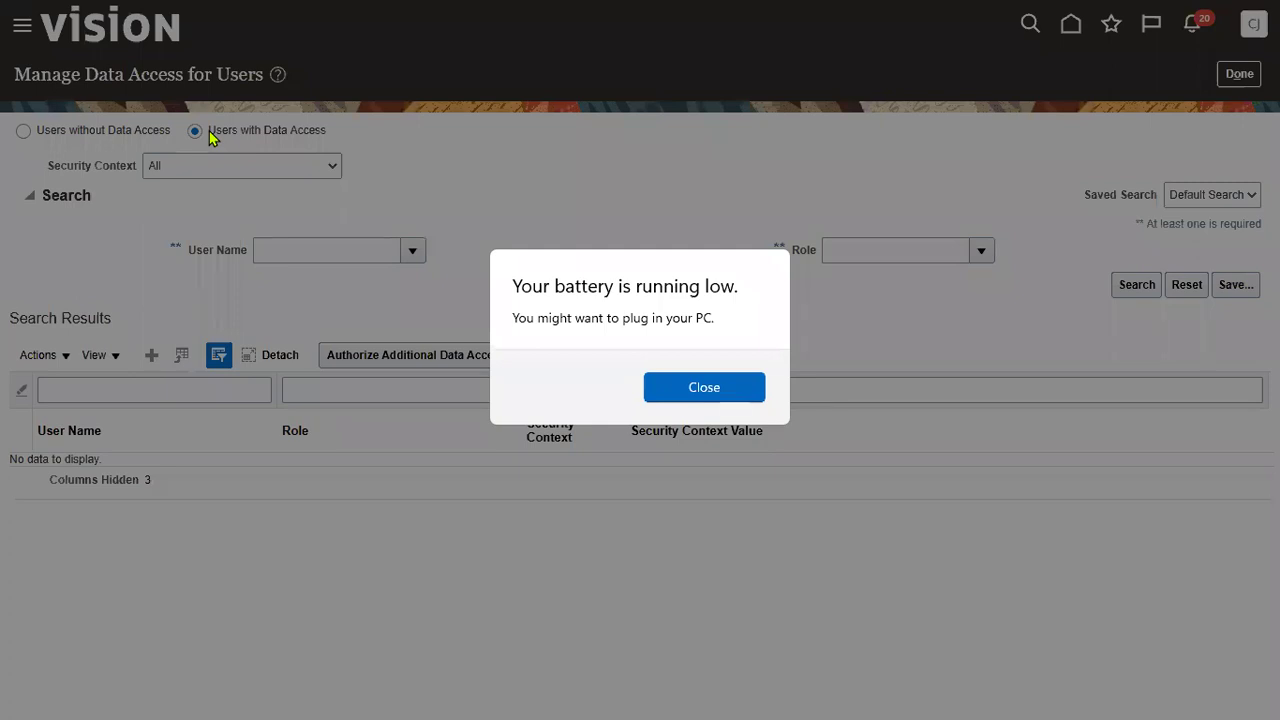
pyautogui.press('Return')
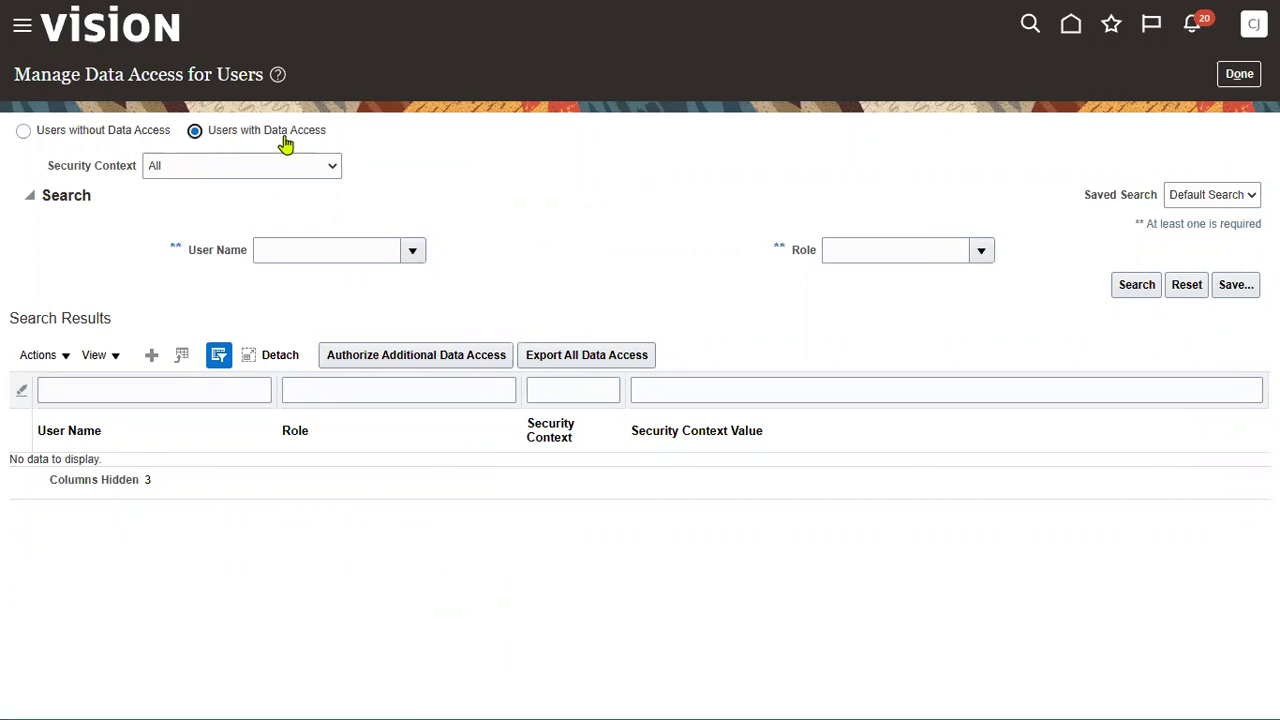
pyautogui.click(413, 252)
pyautogui.click(282, 563)
pyautogui.click(670, 347)
pyautogui.write('JOHN.CU')
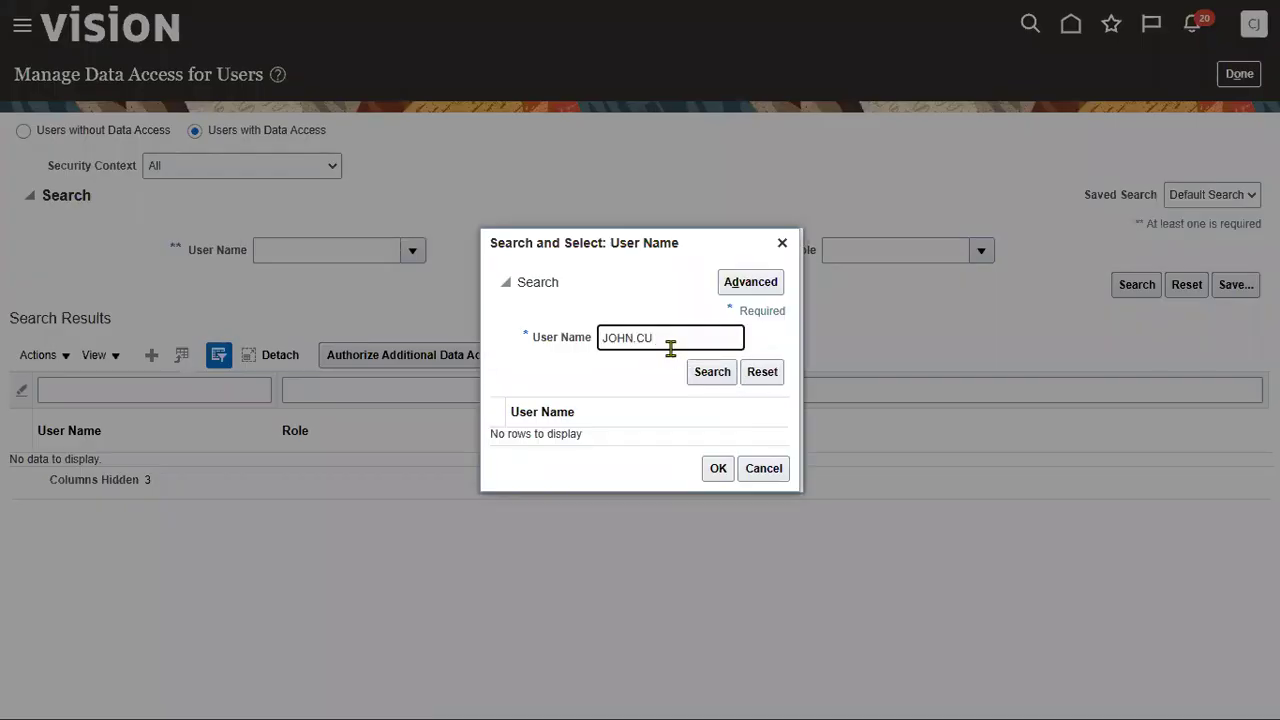
pyautogui.click(704, 372)
# Replace the dot in the partial user name with an underscore, search again and select the matching user
pyautogui.click(638, 337)
pyautogui.press('BackSpace')
pyautogui.write('_')
pyautogui.click(710, 375)
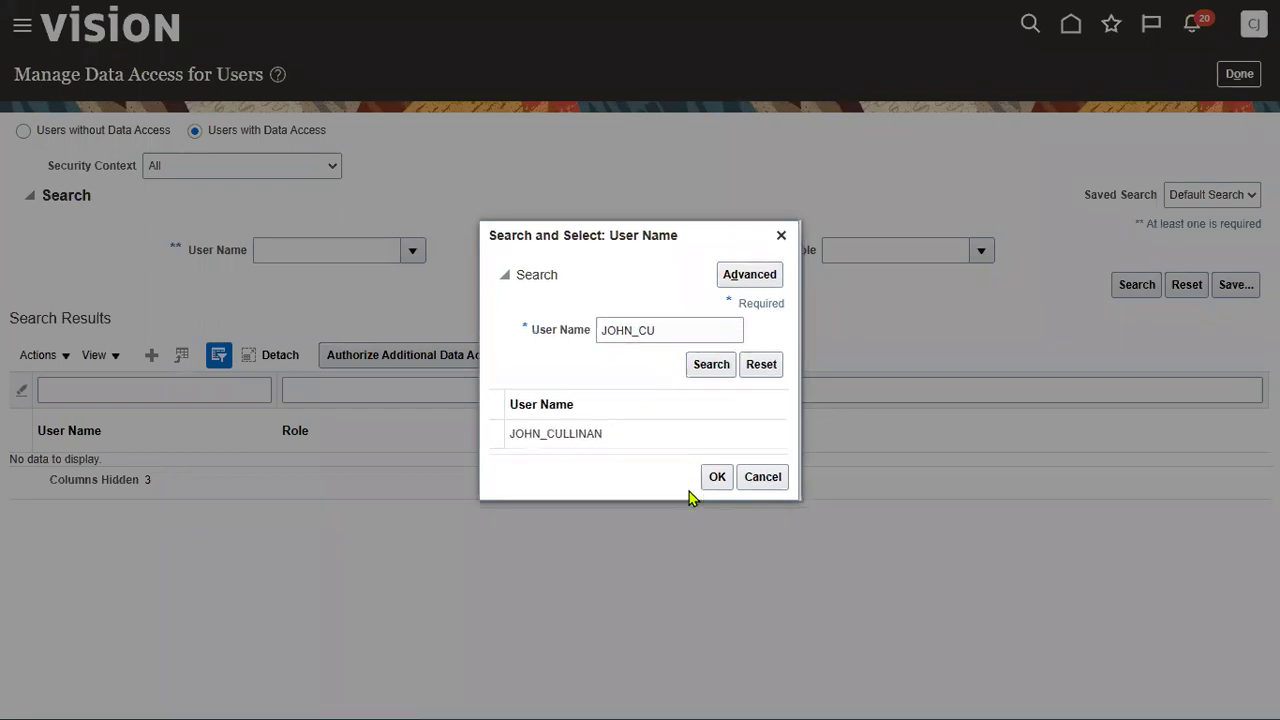
pyautogui.click(697, 438)
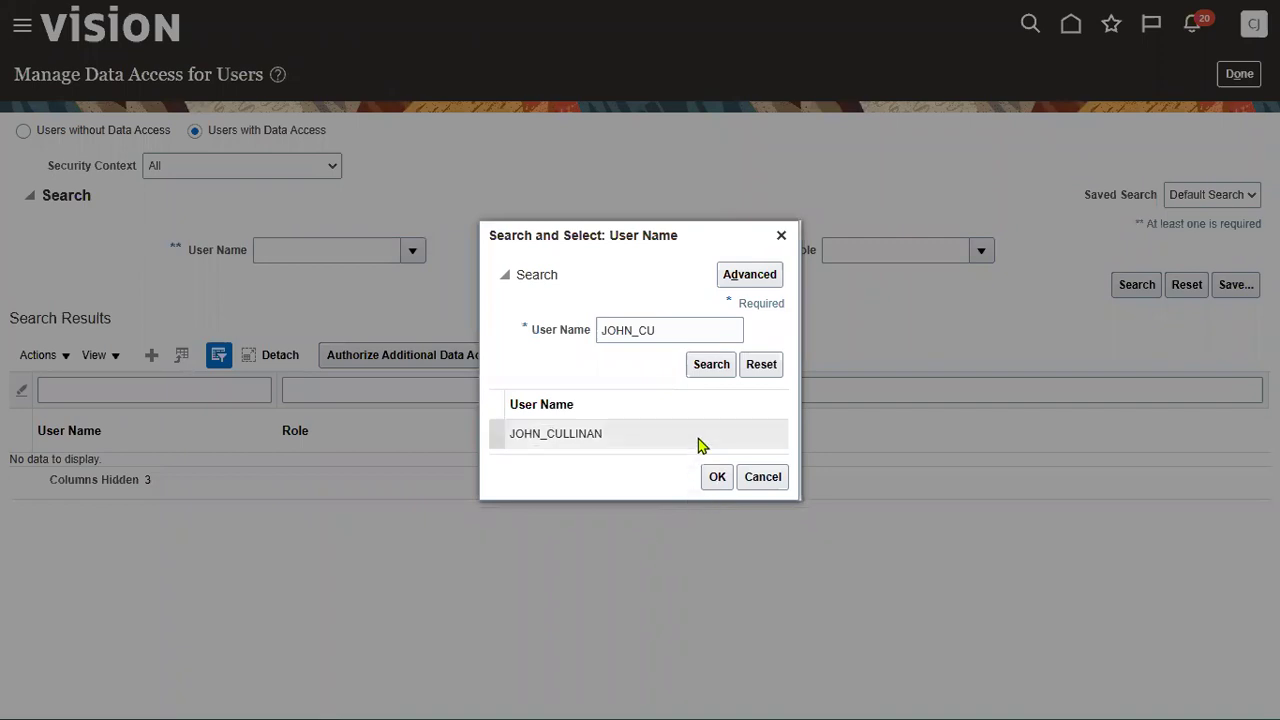
pyautogui.click(716, 480)
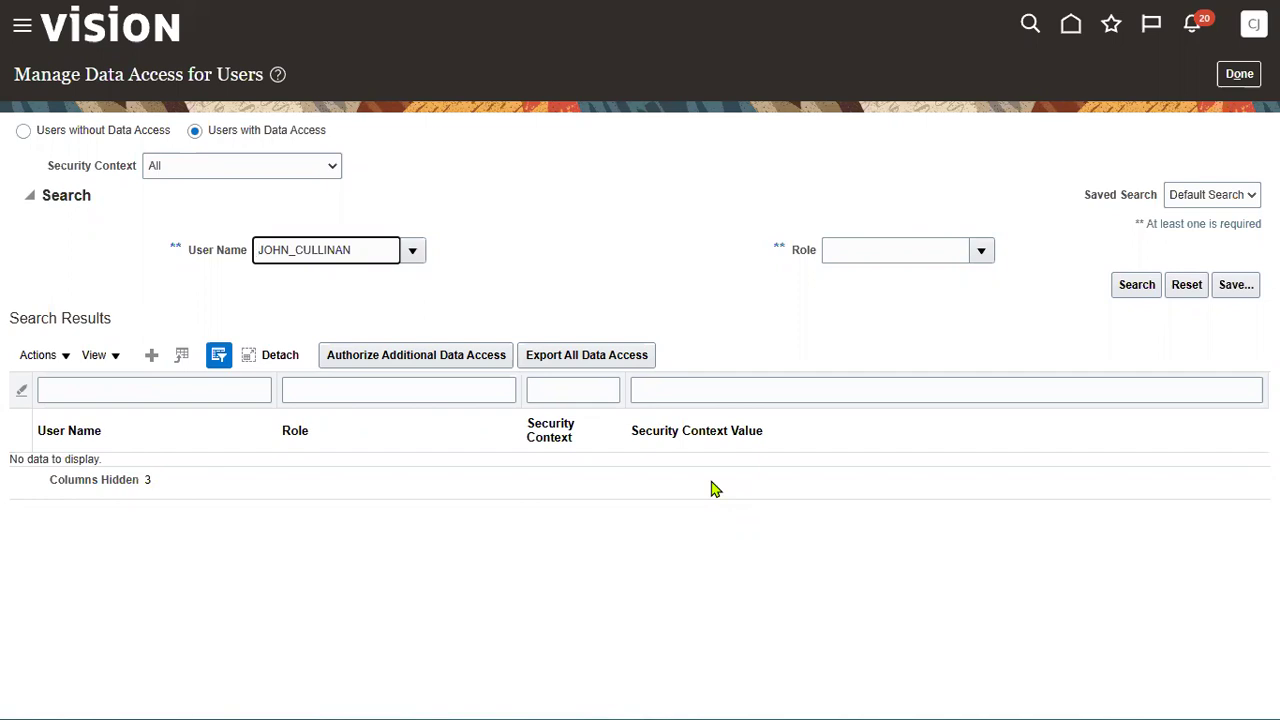
# Retrieve the user's data access records and examine the business unit assigned to the Procurement Manager and Order Entry Specialist roles
pyautogui.click(1137, 286)
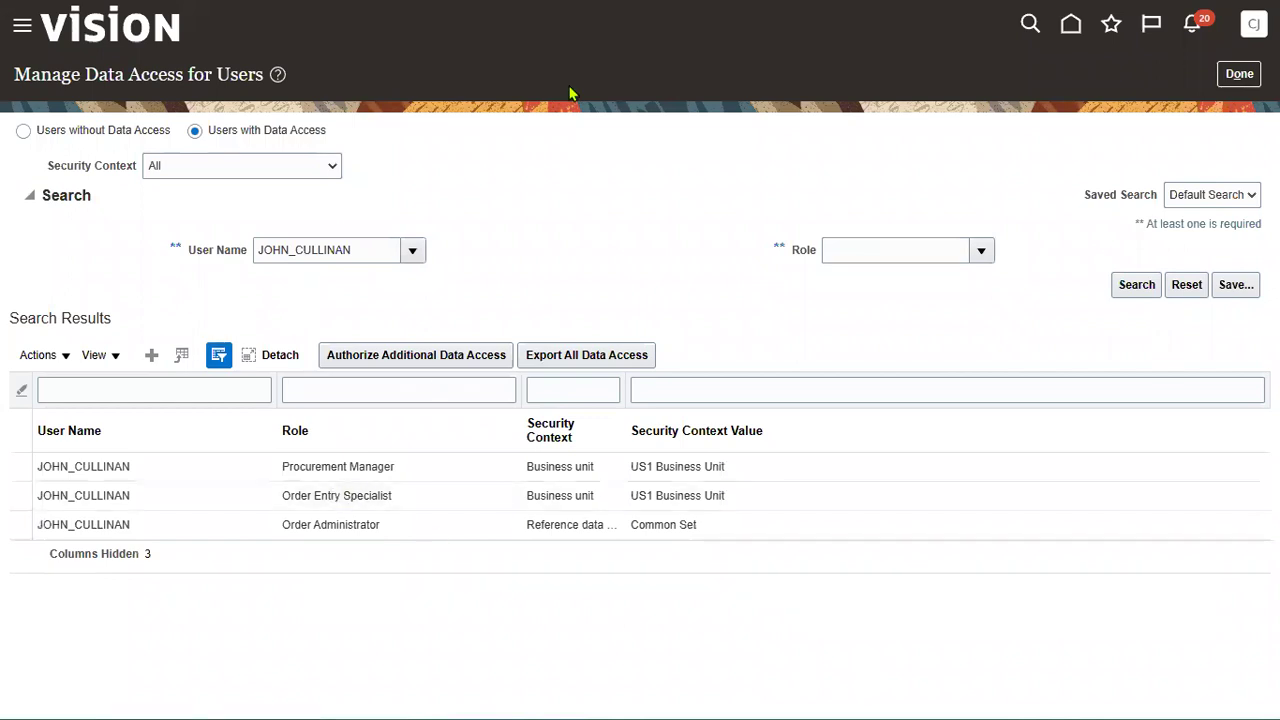
pyautogui.moveTo(277, 455); pyautogui.dragTo(752, 478)
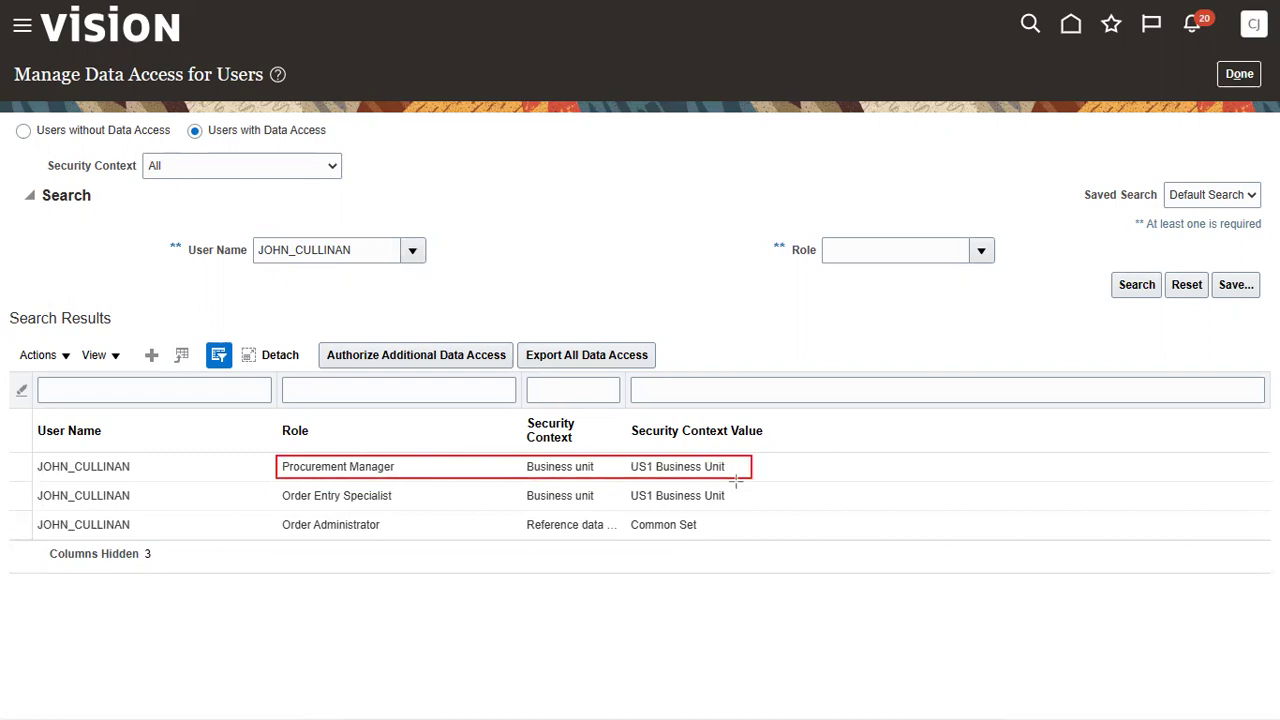
pyautogui.moveTo(265, 482); pyautogui.dragTo(764, 509)
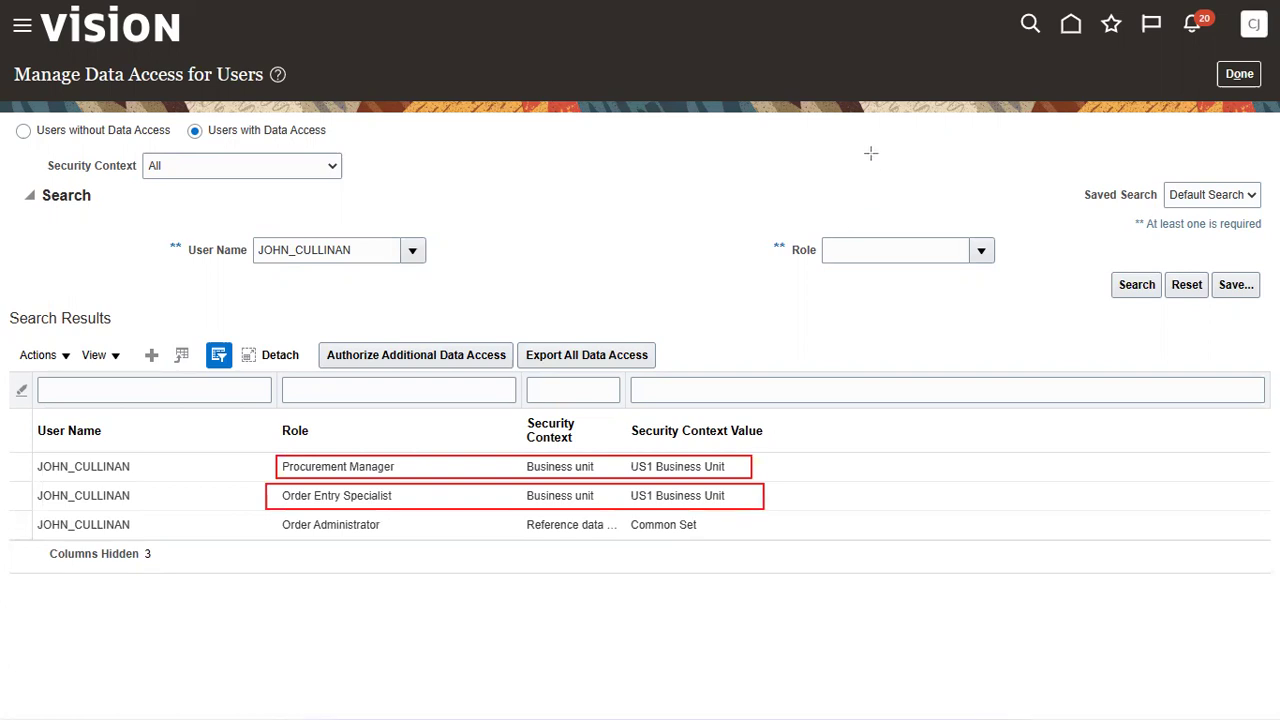
pyautogui.press('Escape')
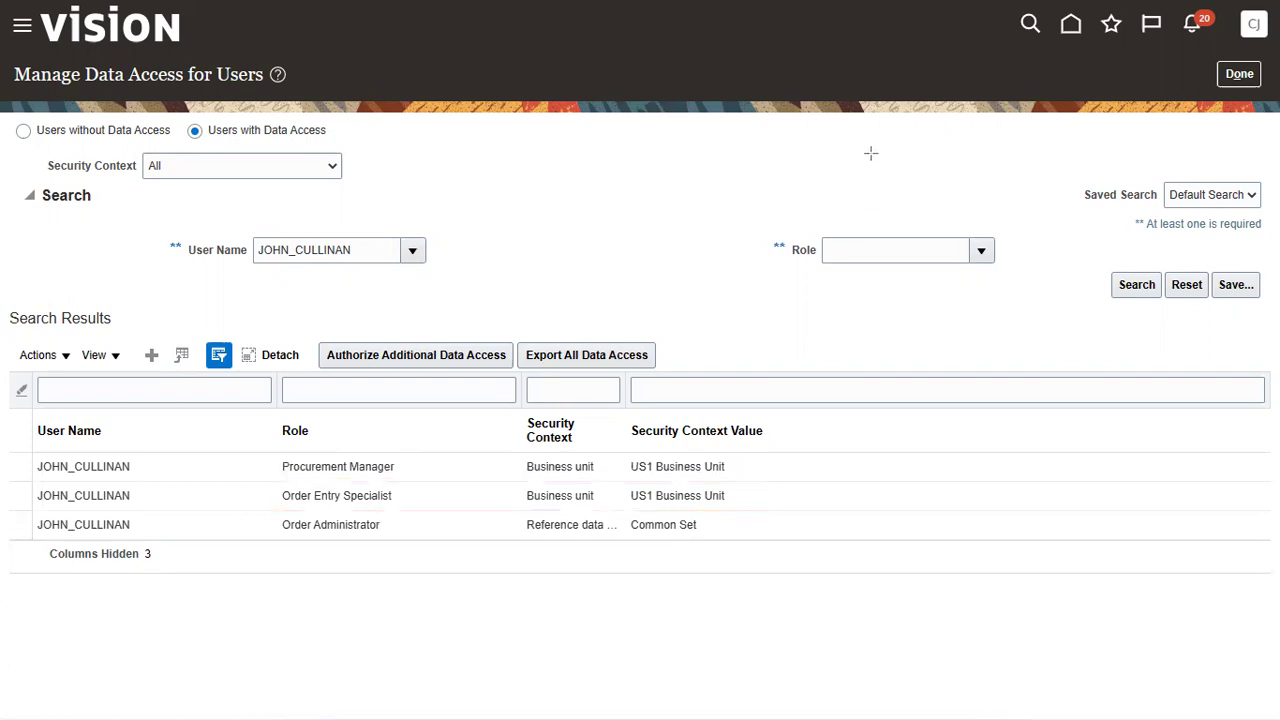
# Add a data access entry for the same user with the Order Entry Specialist role and Business unit as the security context
pyautogui.click(151, 355)
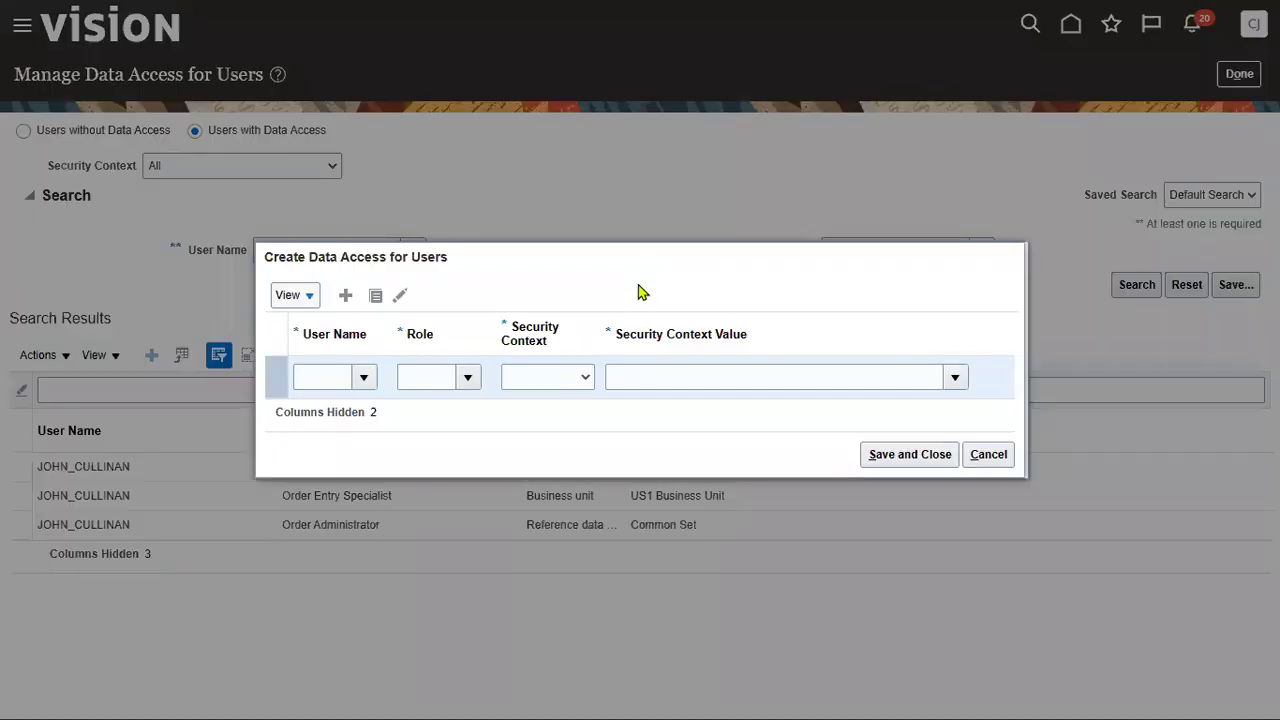
pyautogui.click(326, 377)
pyautogui.write('JOHN_CU')
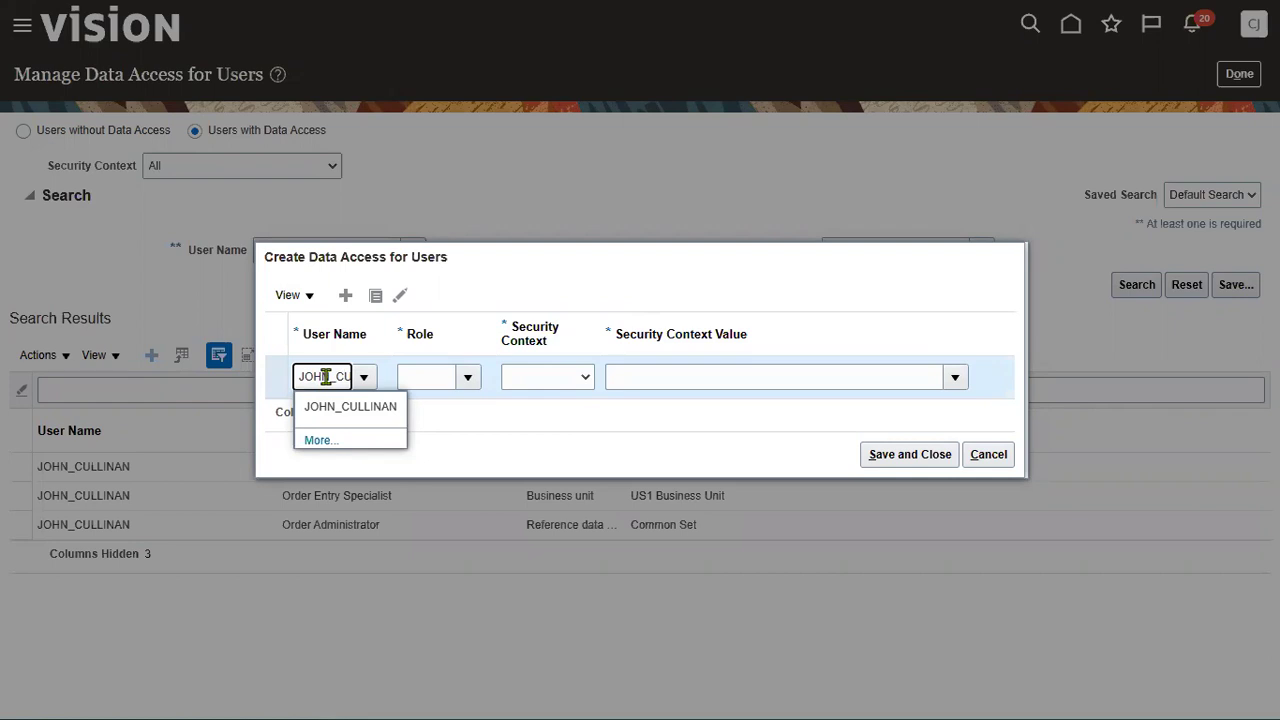
pyautogui.click(352, 406)
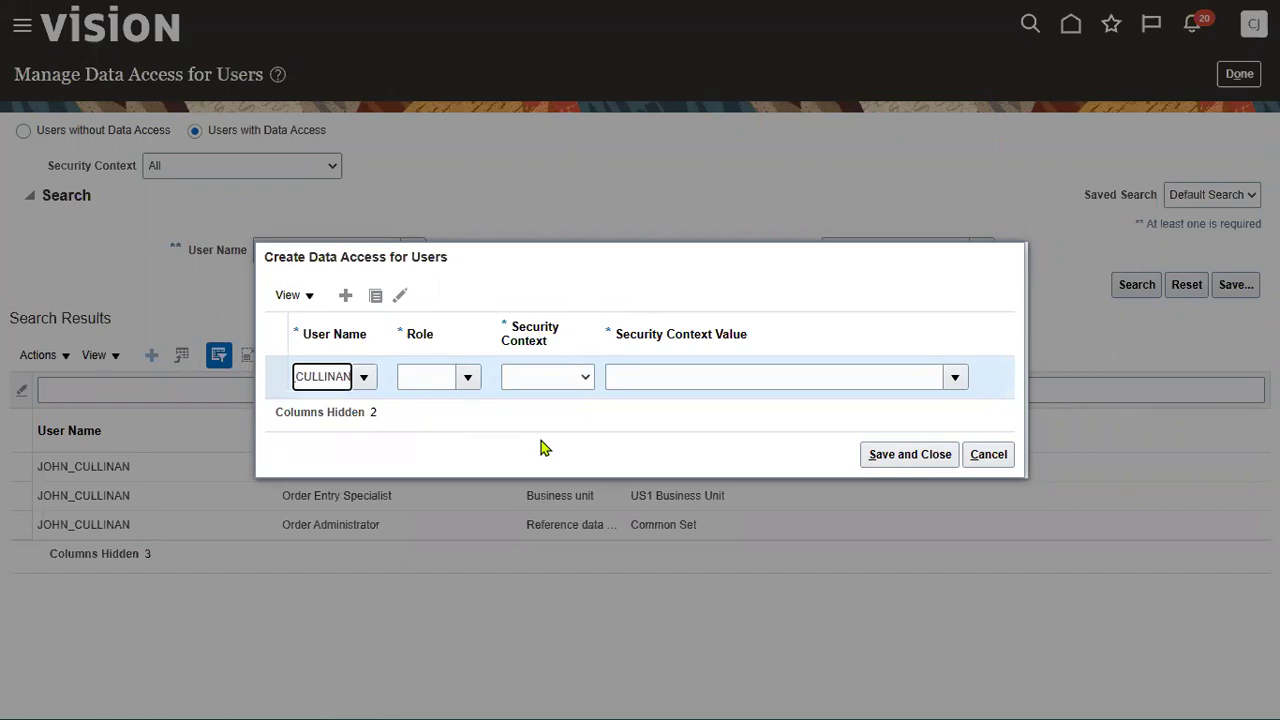
pyautogui.click(467, 376)
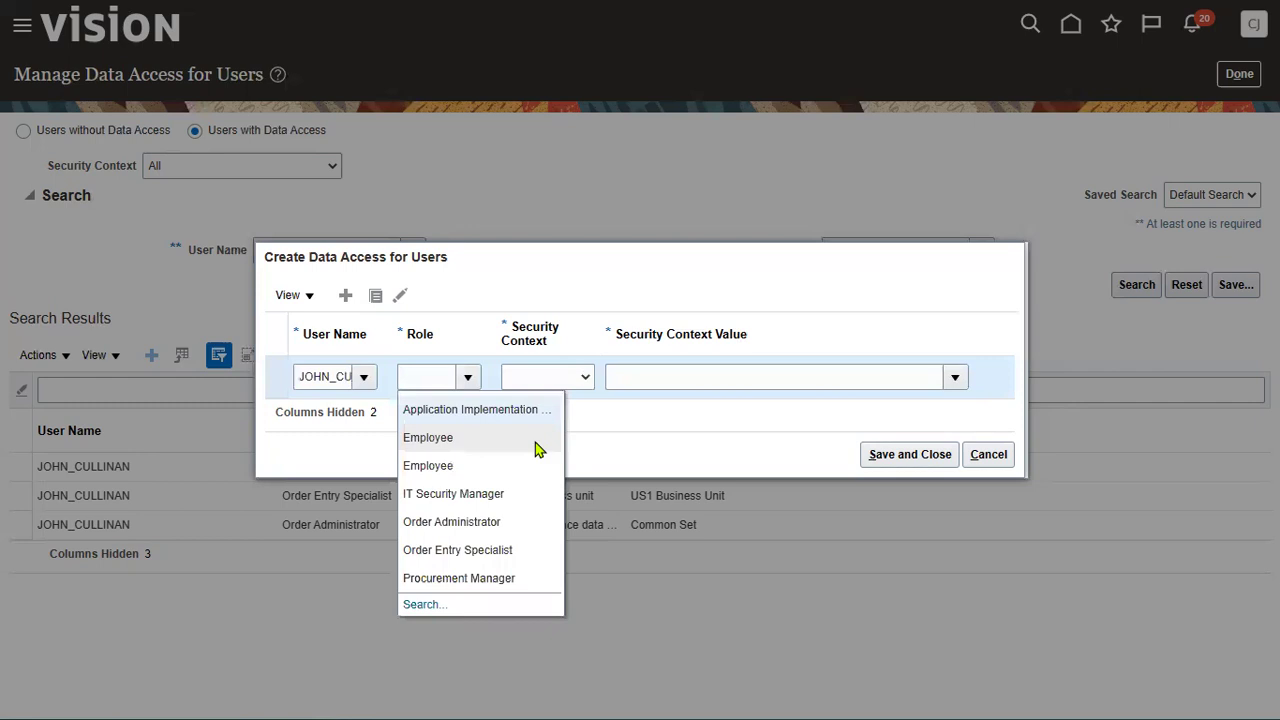
pyautogui.click(500, 549)
pyautogui.click(584, 388)
pyautogui.click(576, 424)
# Assign US2 Business Unit as the entry's security context value, save it and finish managing data access
pyautogui.click(640, 366)
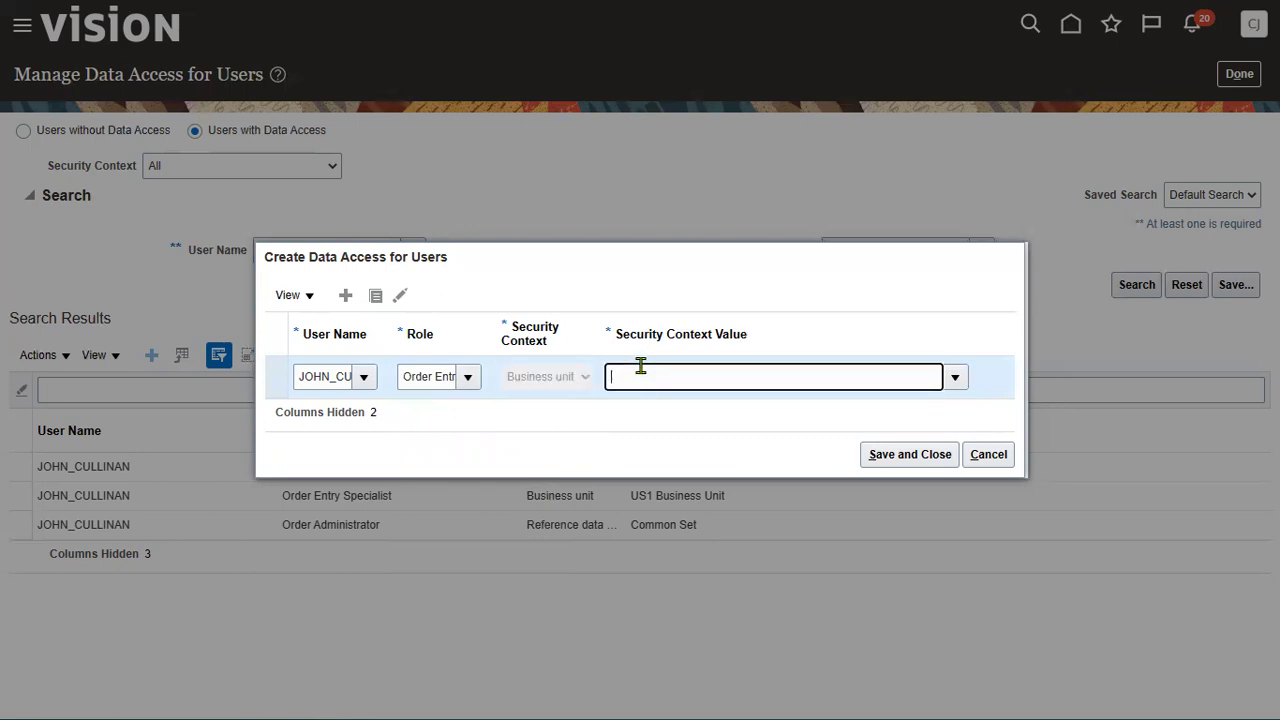
pyautogui.write('US1')
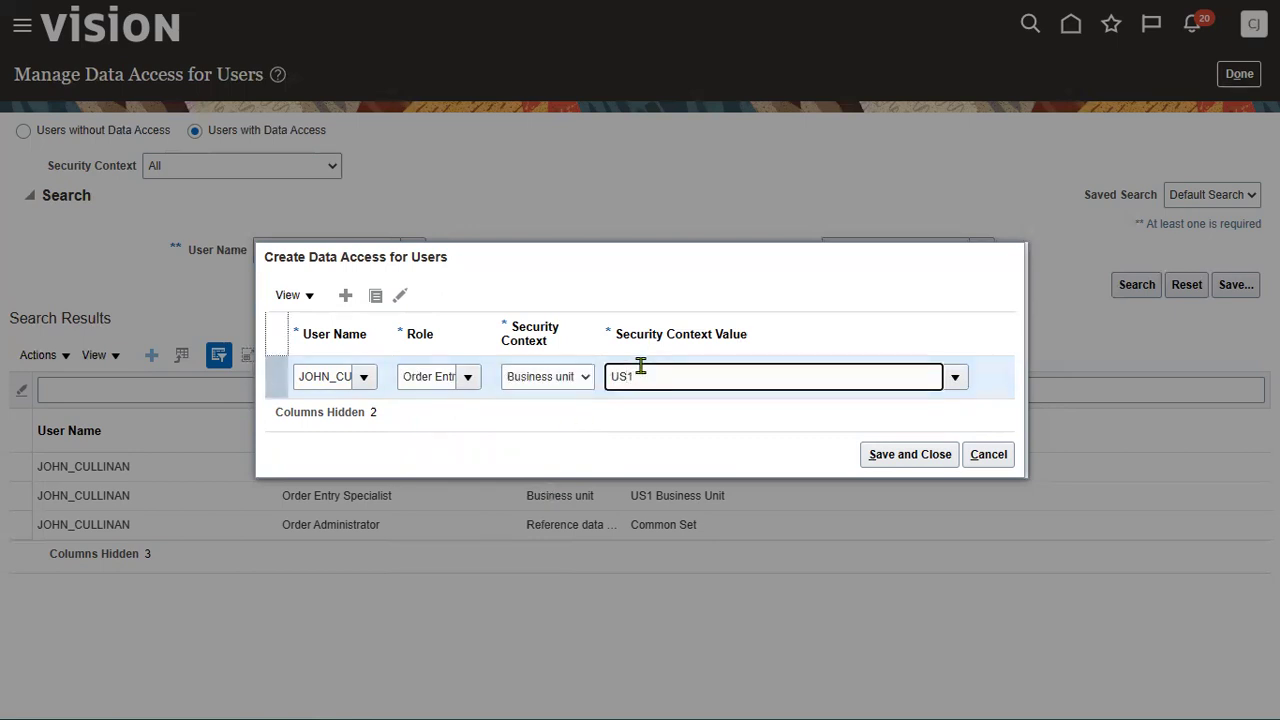
pyautogui.press('BackSpace')
pyautogui.write('2')
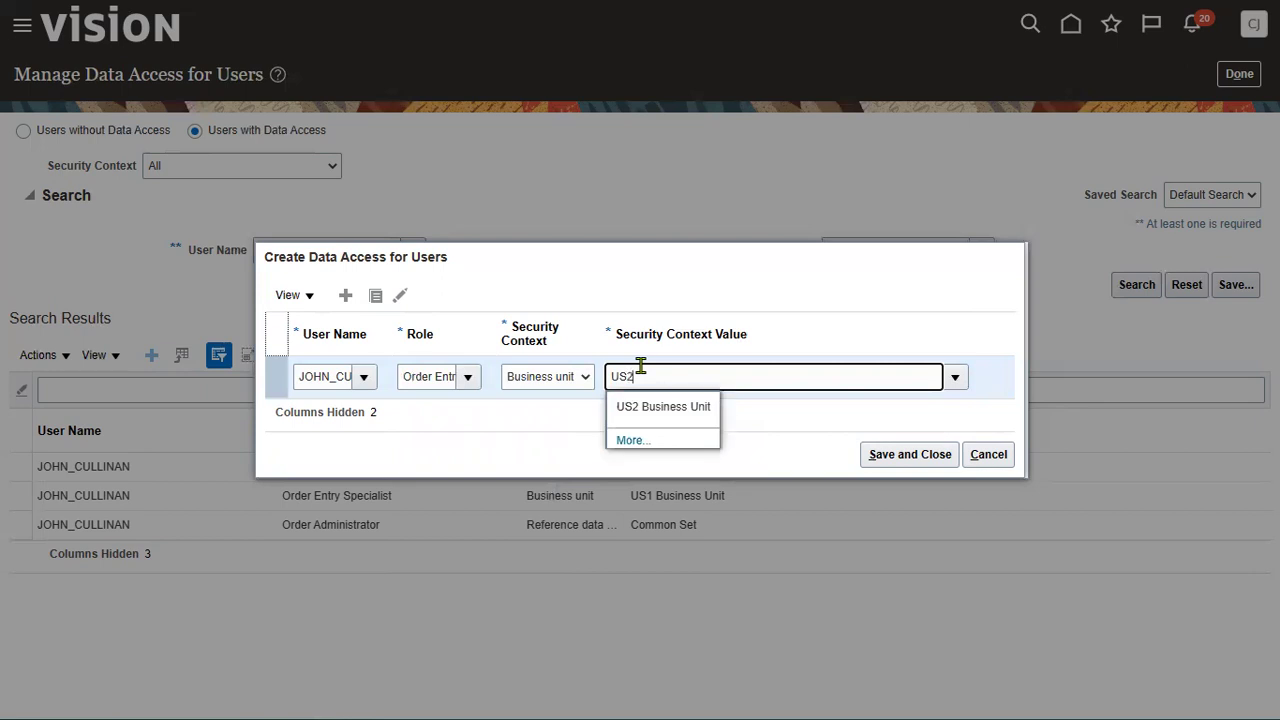
pyautogui.click(668, 407)
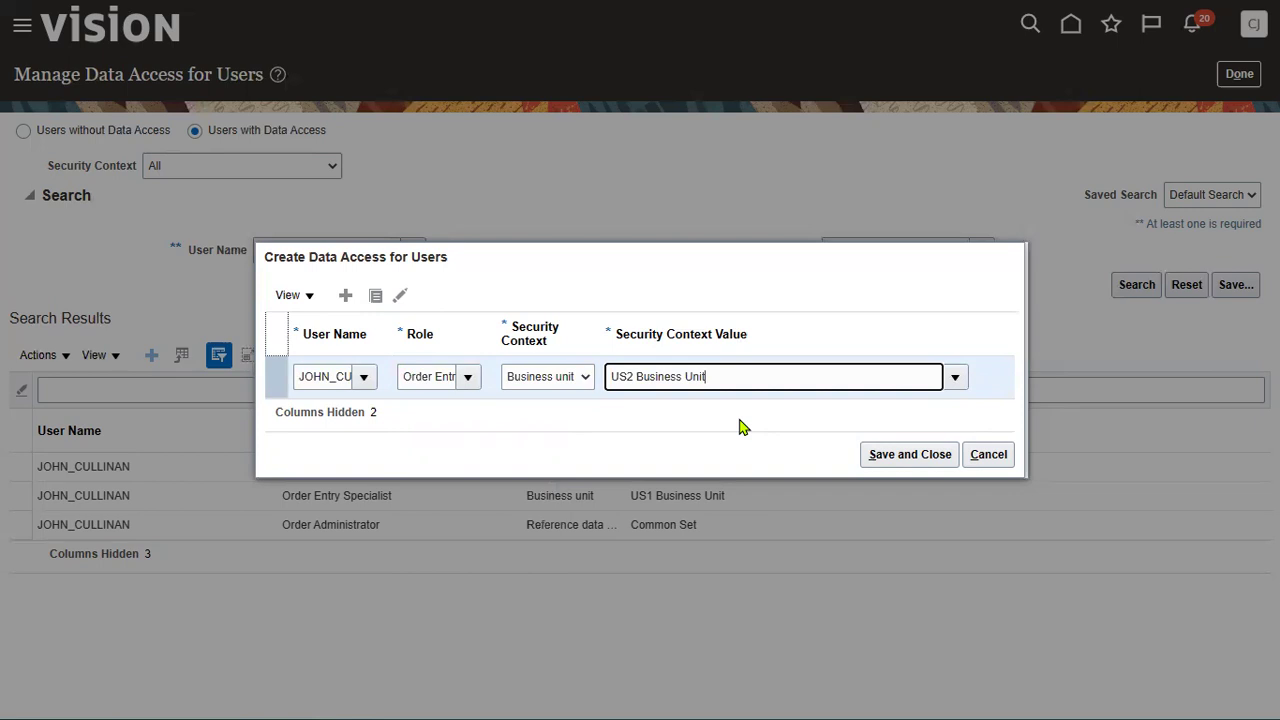
pyautogui.click(884, 455)
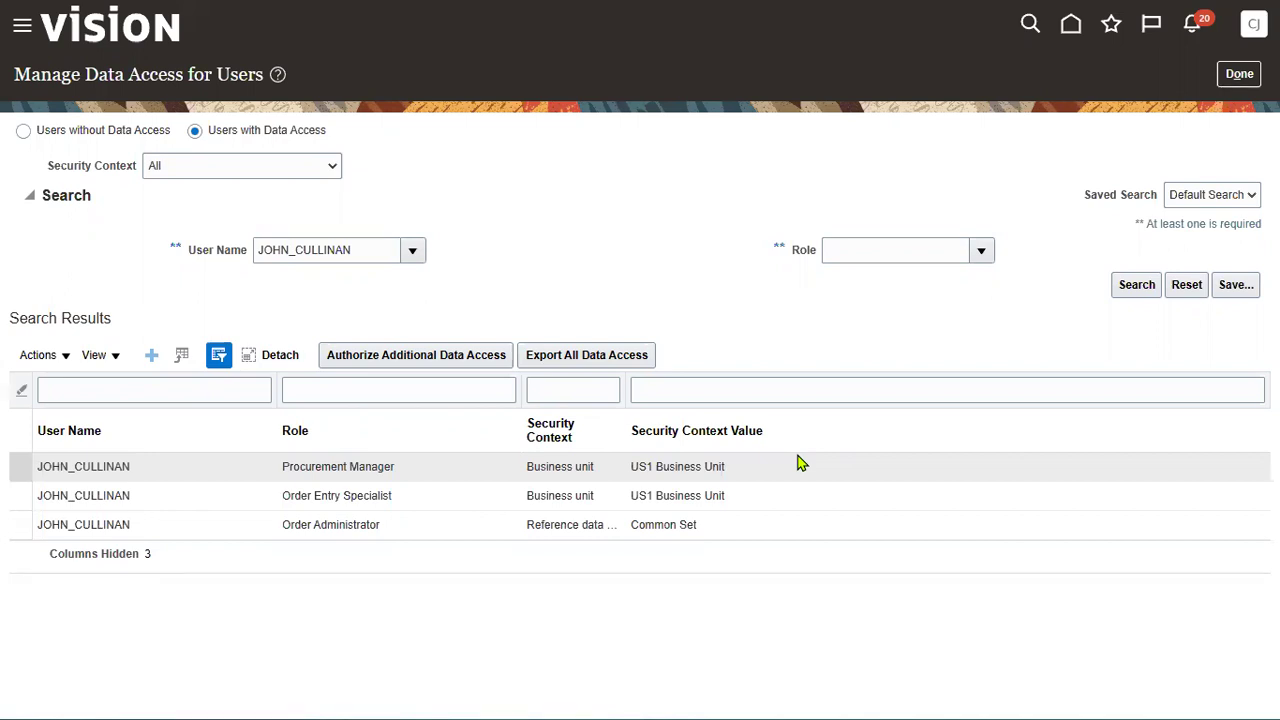
pyautogui.click(1239, 74)
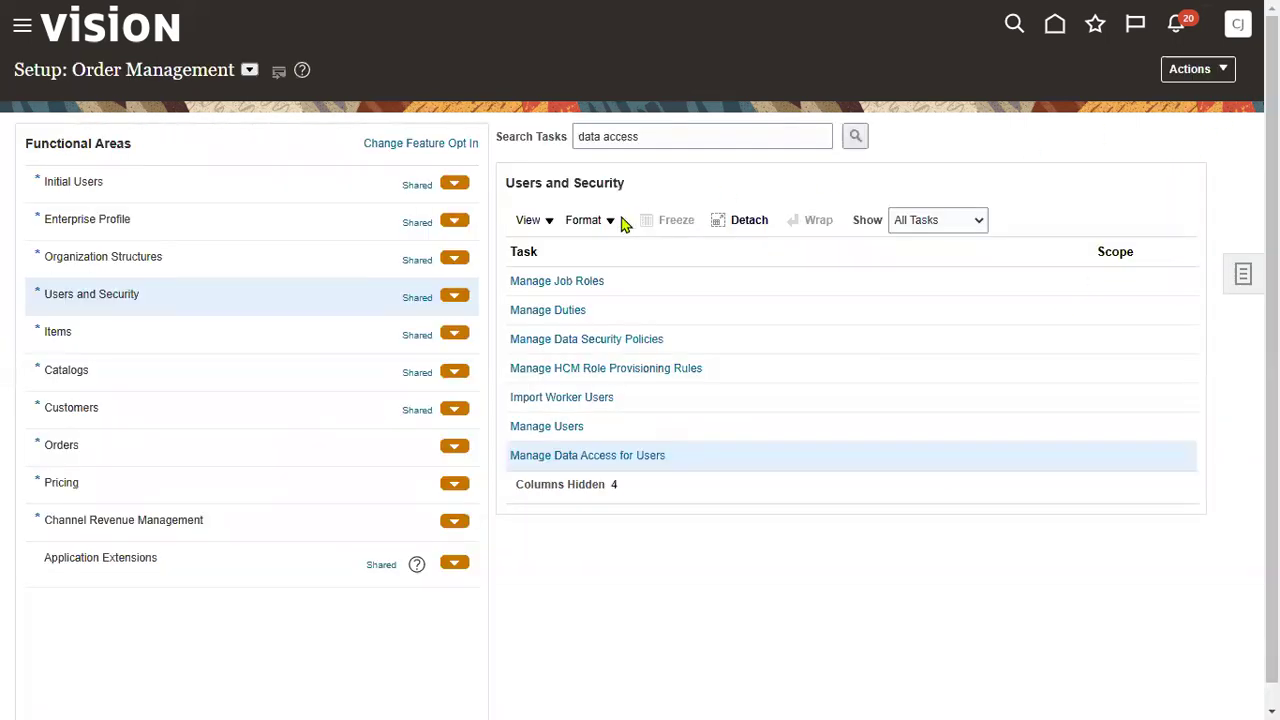
# Submit the Run User and Roles Synchronization Process task from the Initial Users functional area
pyautogui.click(207, 185)
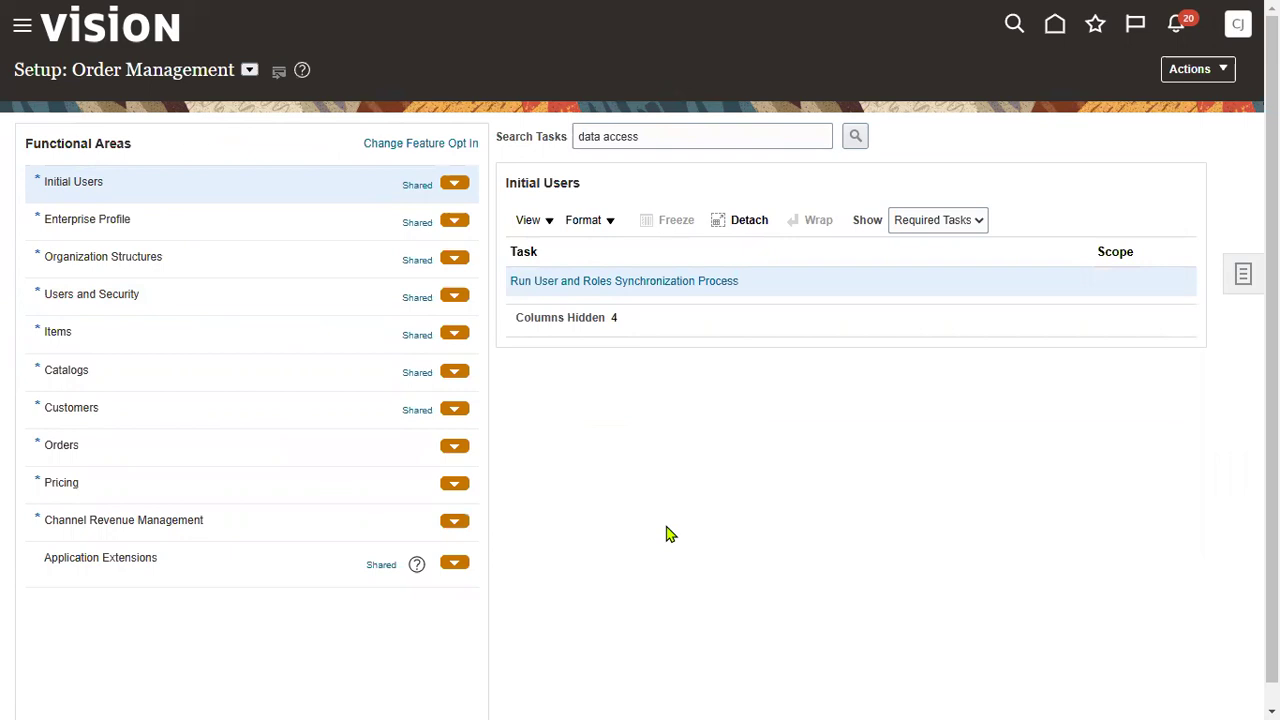
pyautogui.click(689, 281)
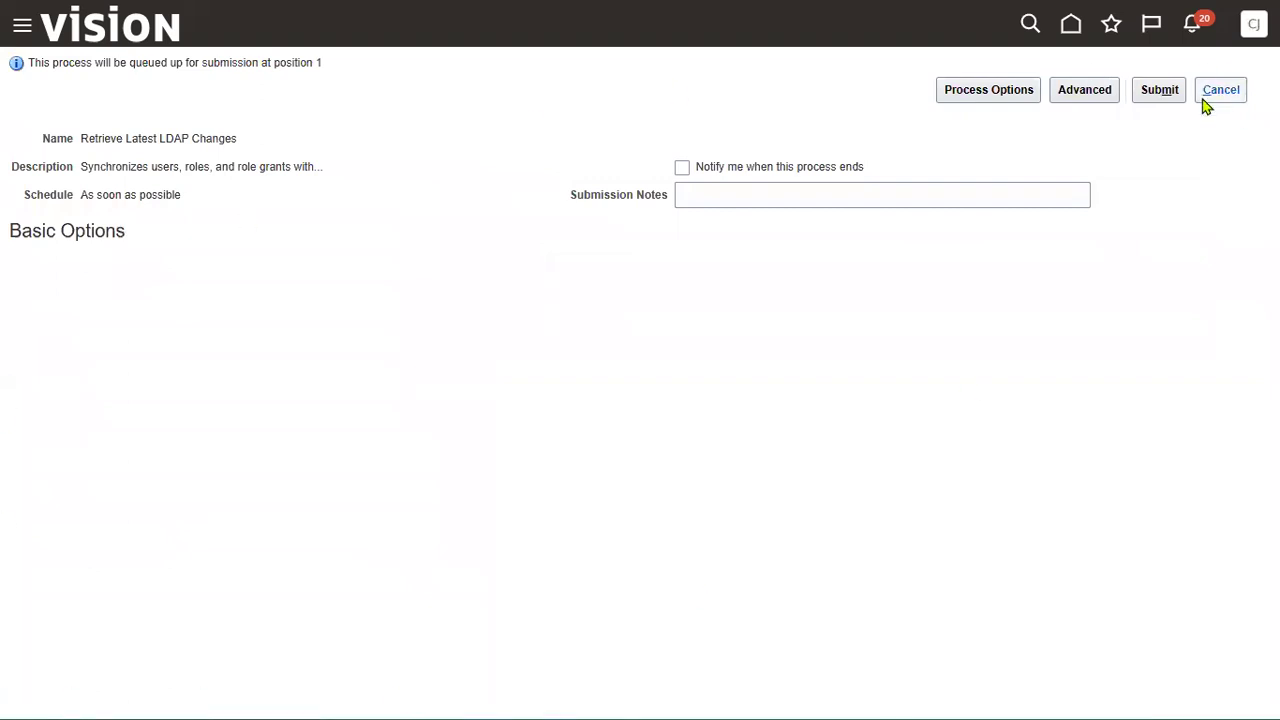
pyautogui.click(1165, 92)
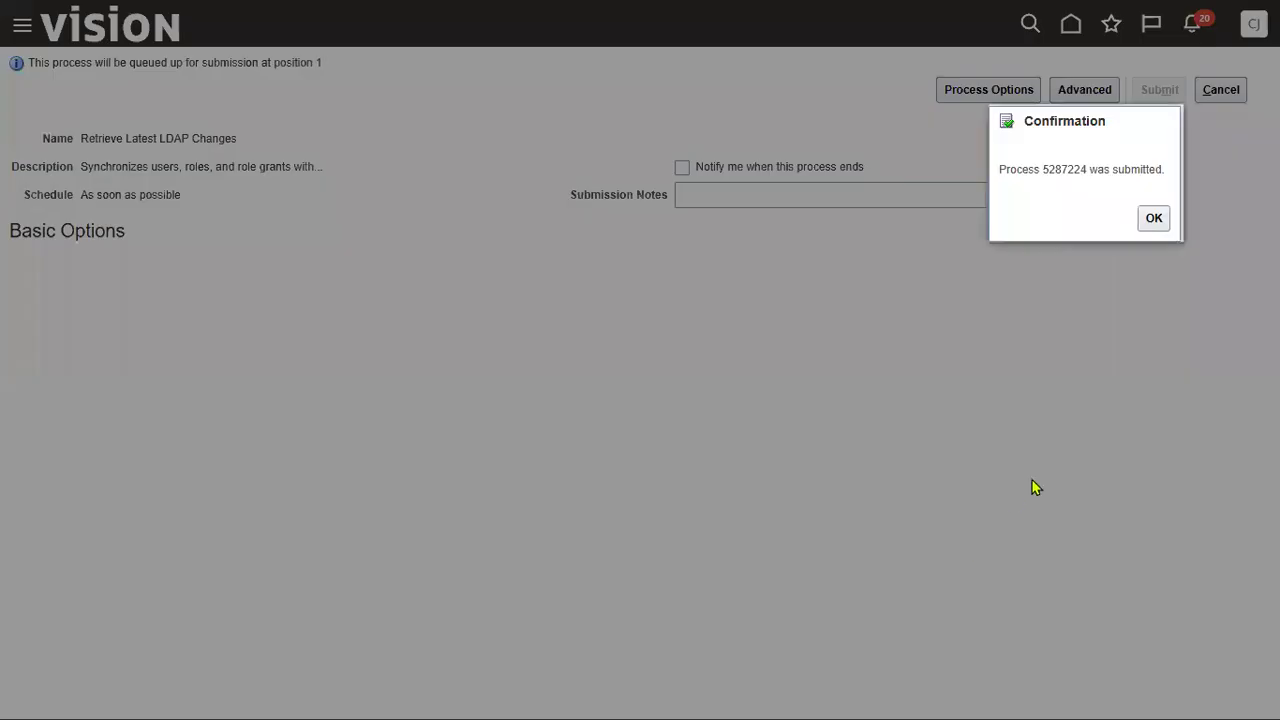
pyautogui.click(1154, 218)
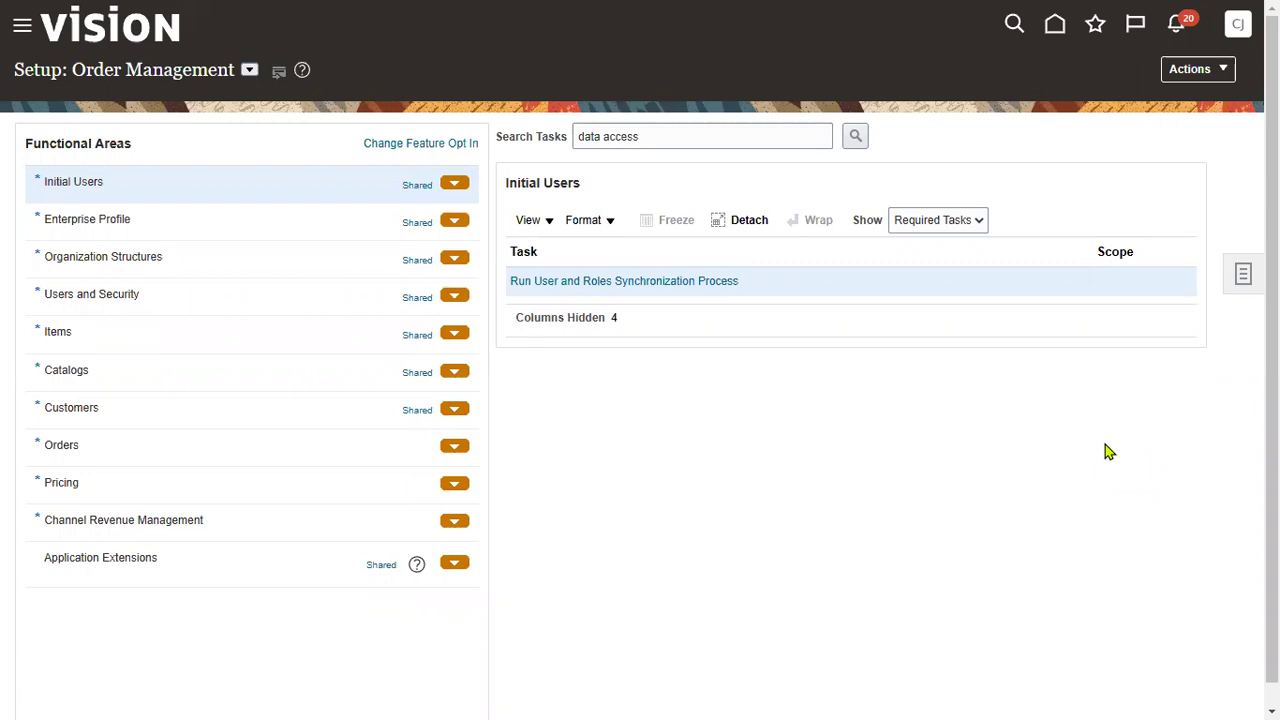
# Sign out of Oracle Applications Cloud and sign back in with the same user's saved credentials
pyautogui.click(1242, 29)
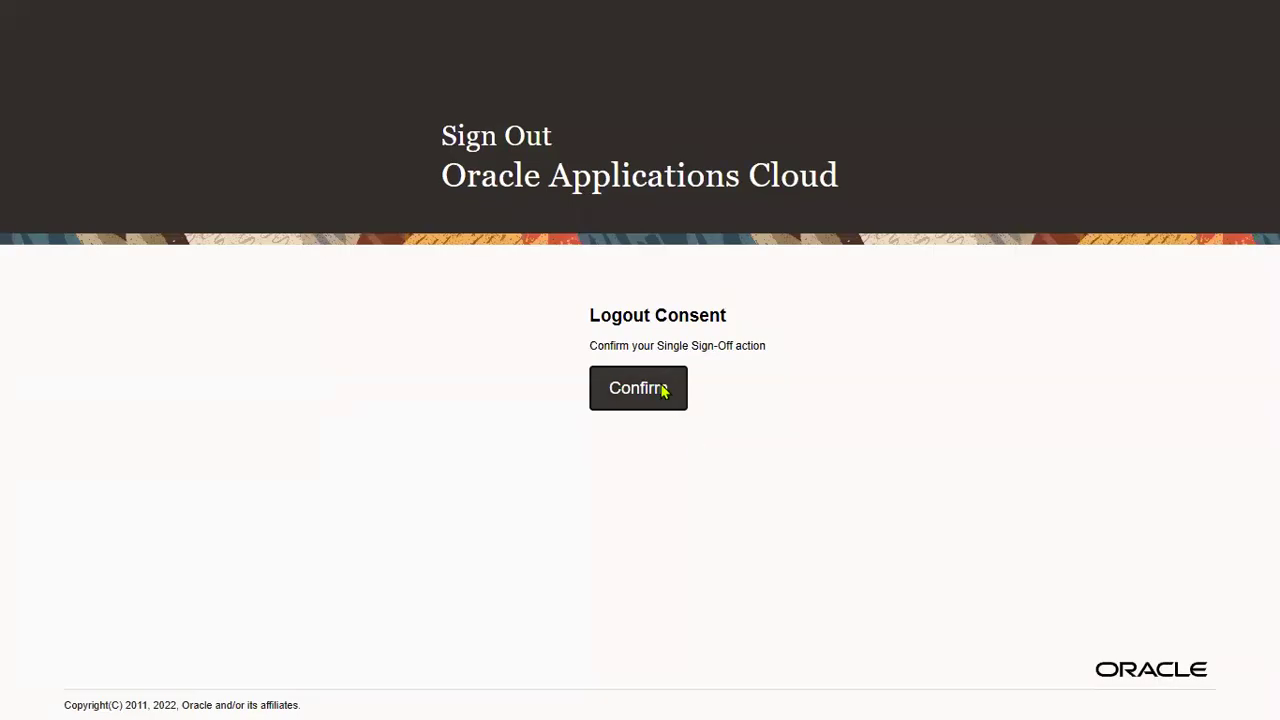
pyautogui.click(662, 391)
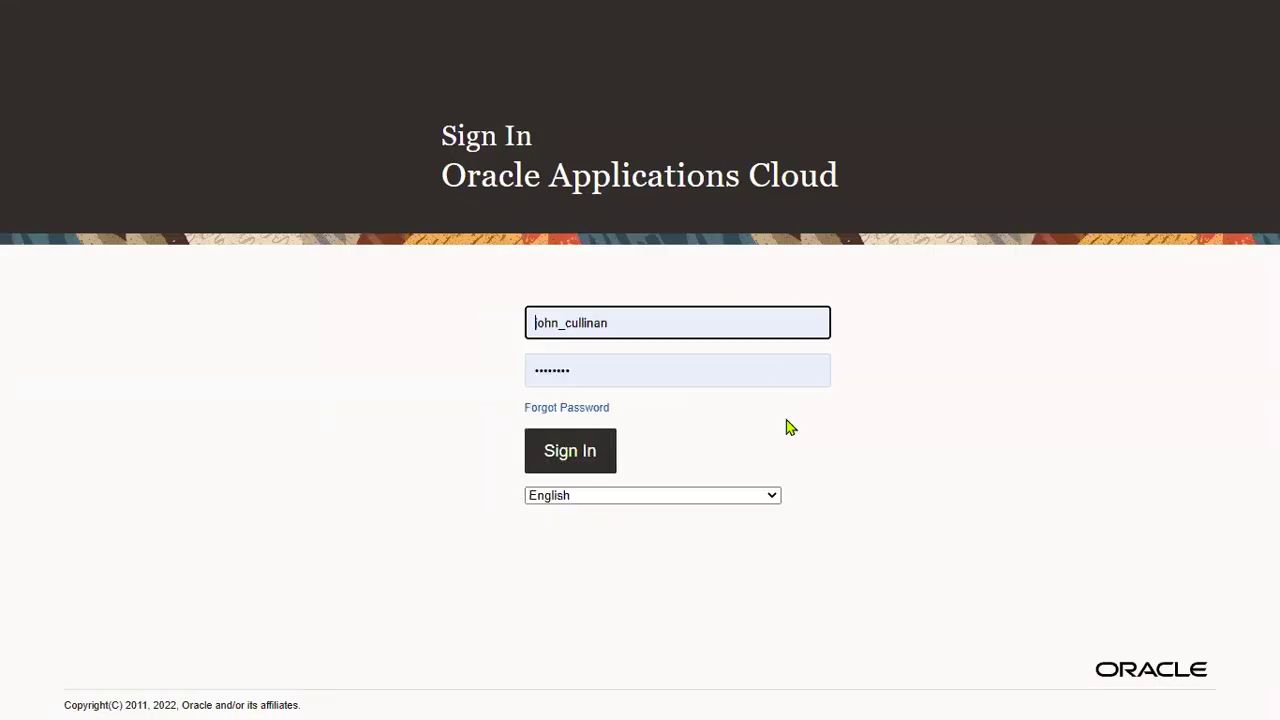
pyautogui.click(588, 457)
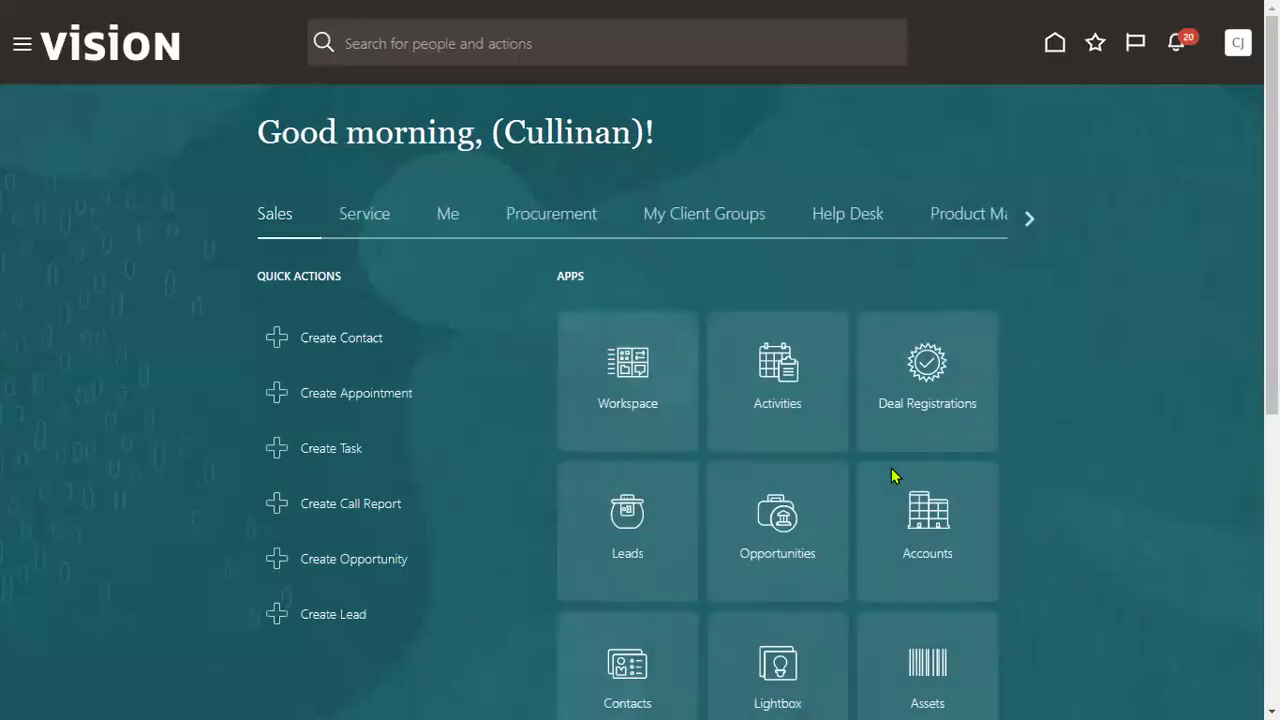
# Start a new sales order in Order Management and check which business units are available for it
pyautogui.click(22, 45)
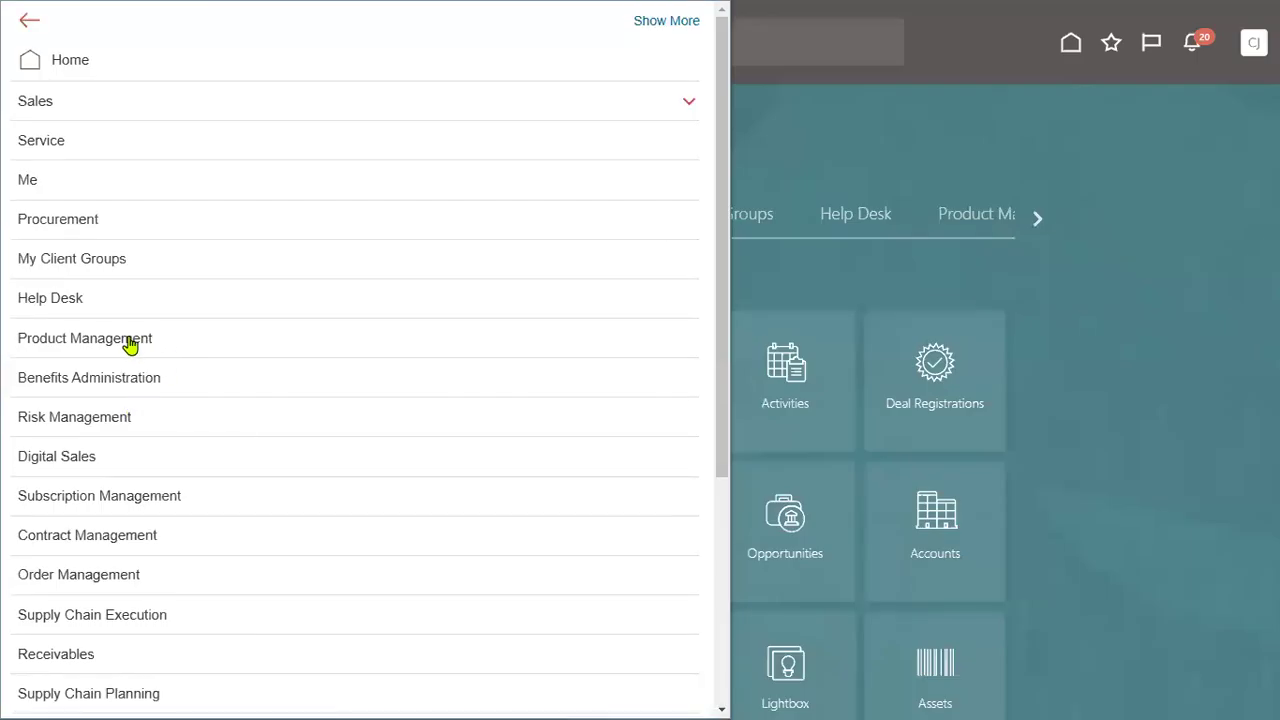
pyautogui.scroll(-3, 137, 580)
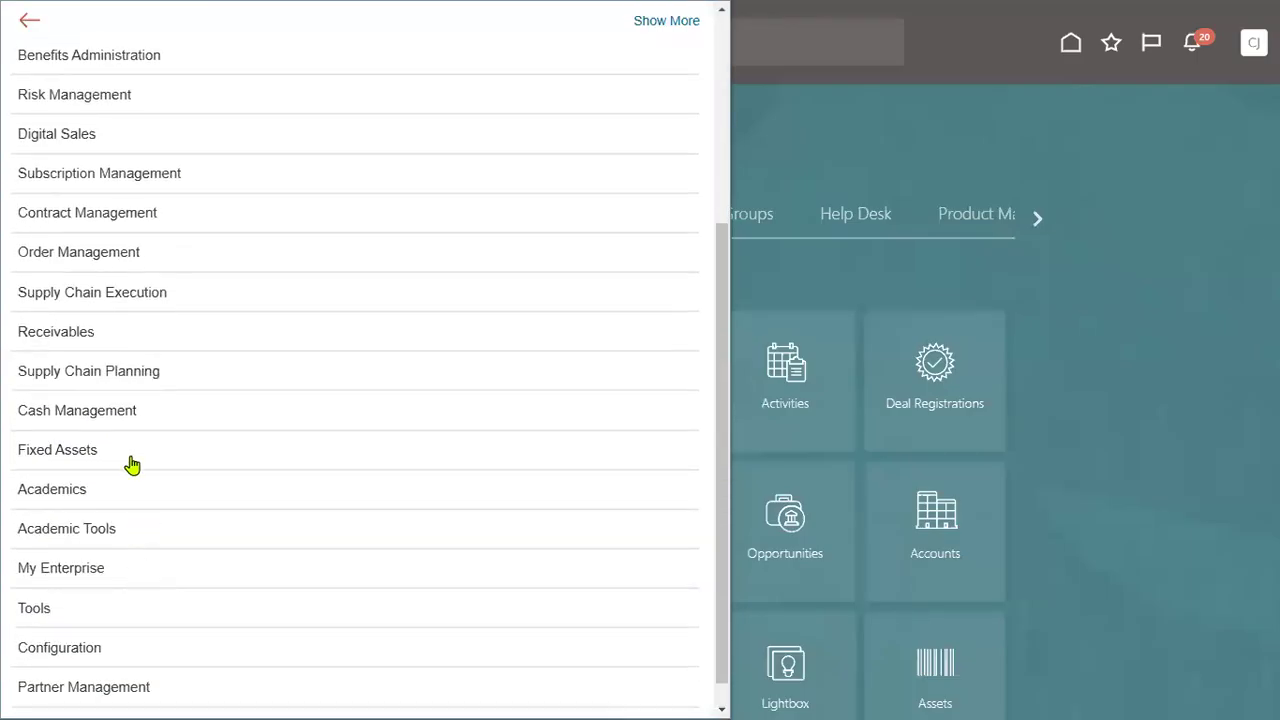
pyautogui.click(100, 256)
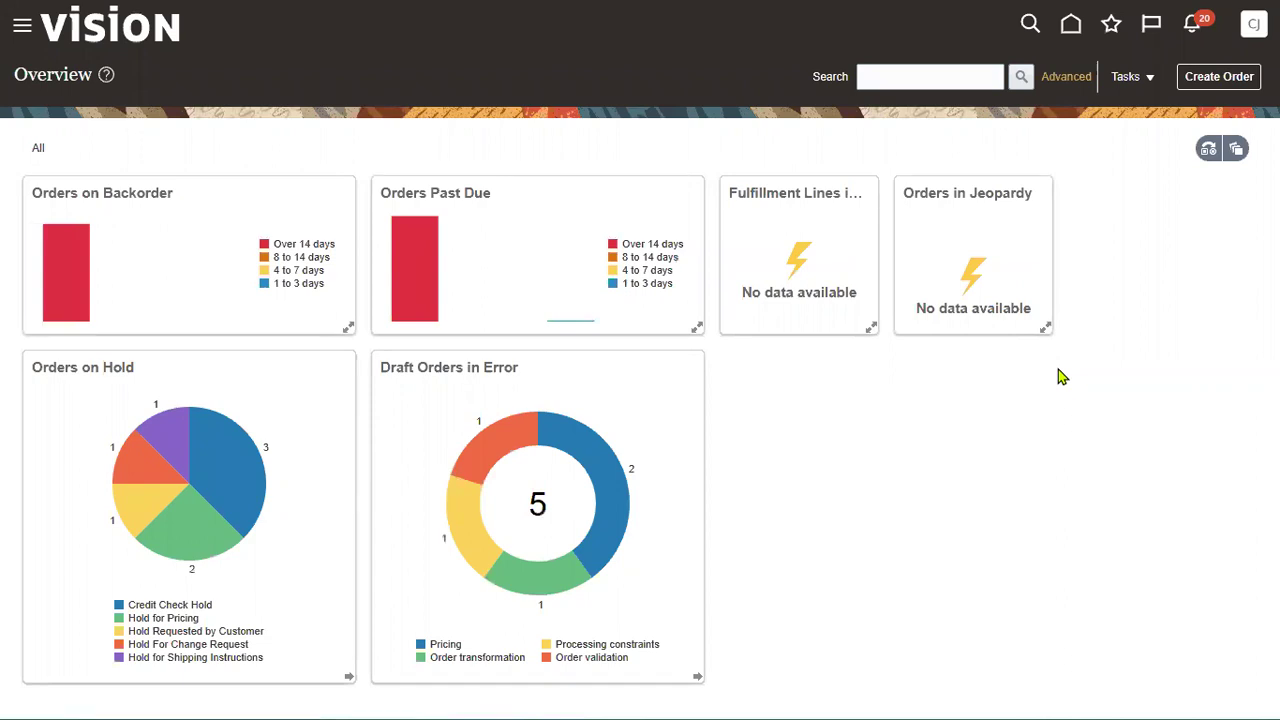
pyautogui.click(1212, 80)
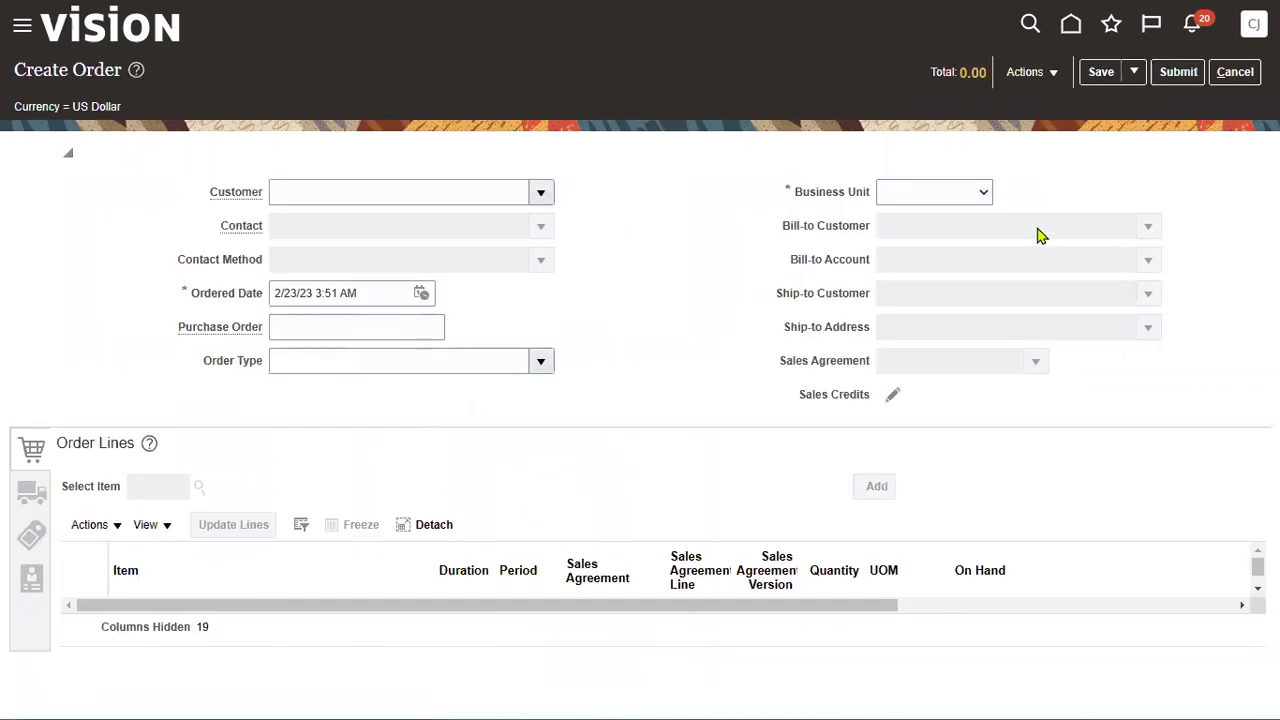
pyautogui.click(985, 196)
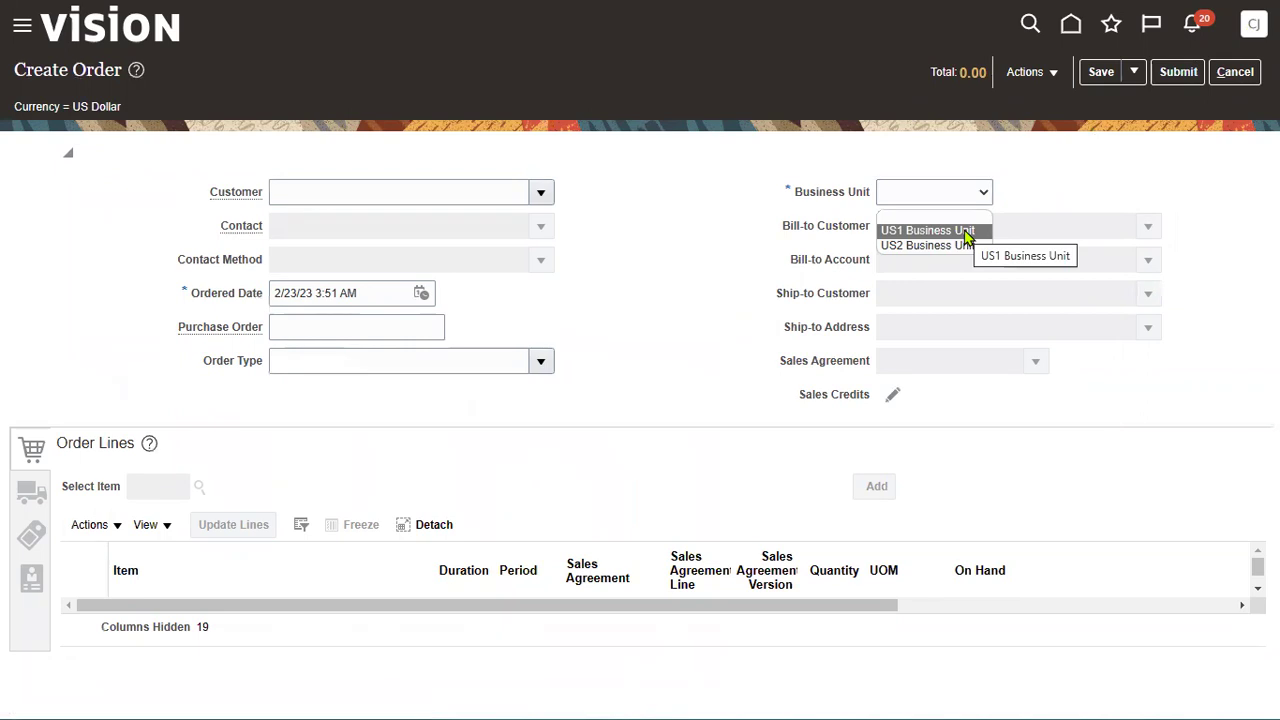
# Search the customers for OSI, select OSI Digital systems as the order's customer and set the business unit to US1 Business Unit
pyautogui.click(485, 191)
pyautogui.click(540, 192)
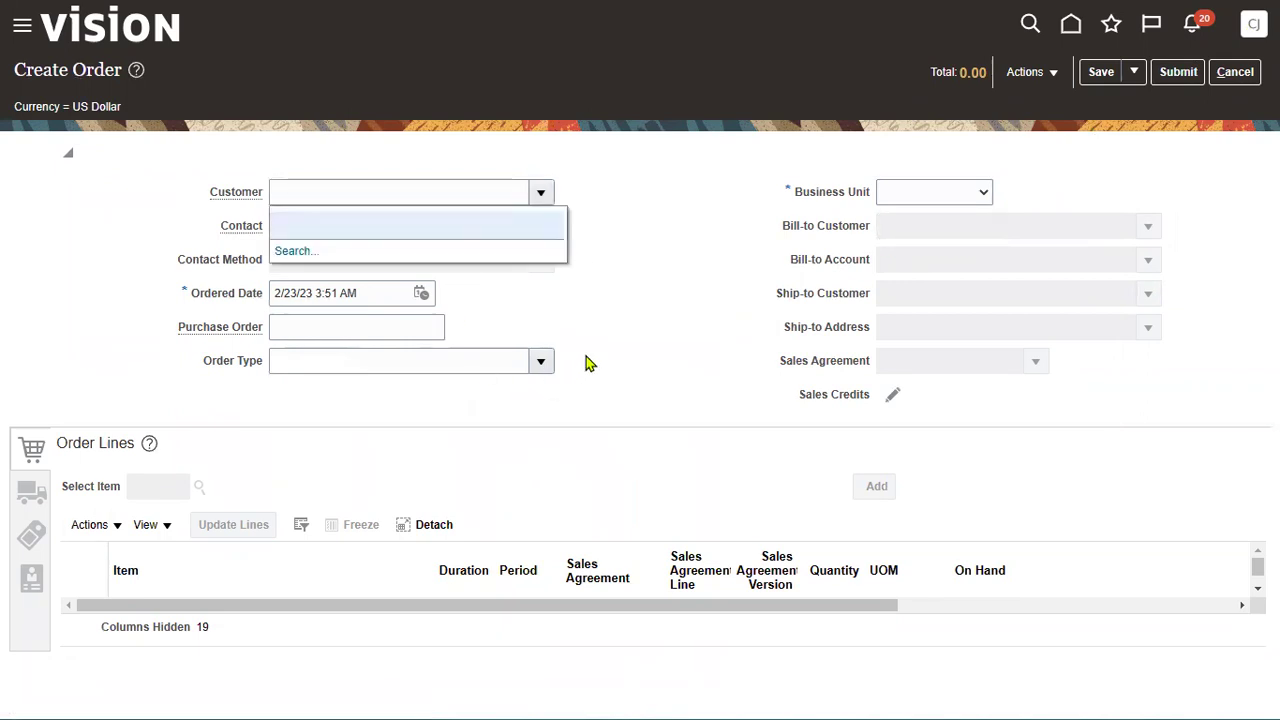
pyautogui.click(300, 251)
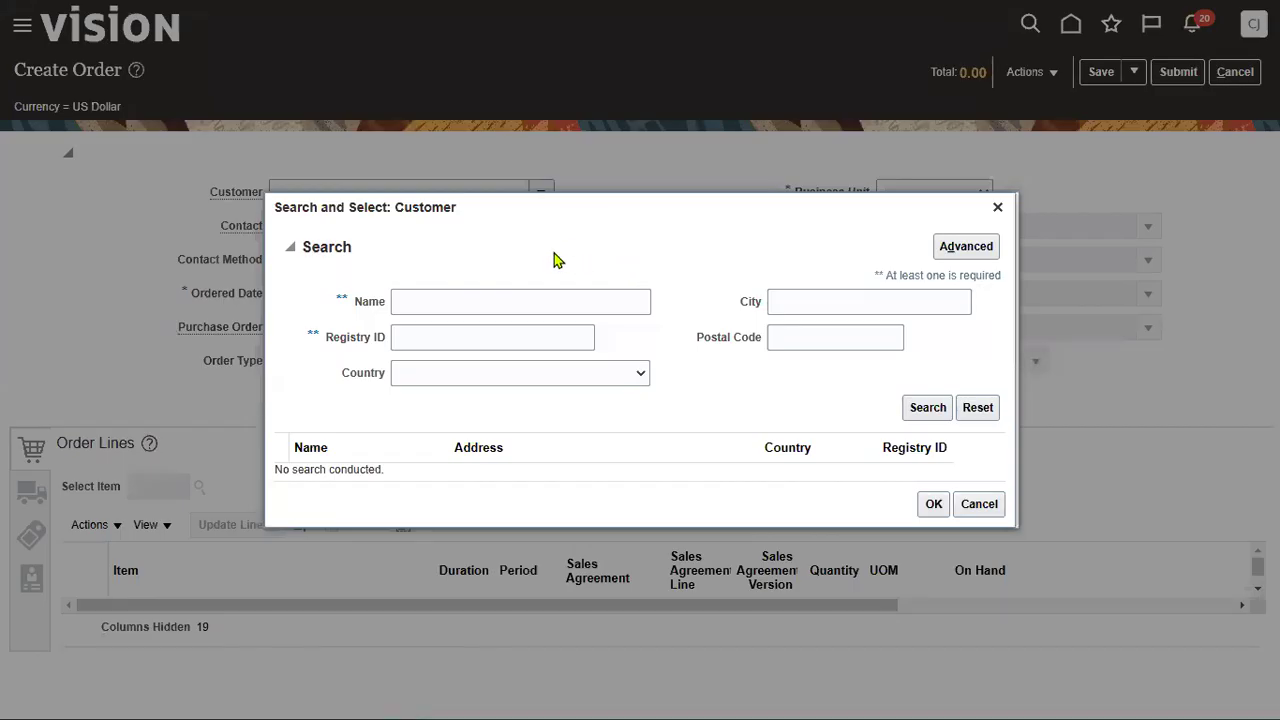
pyautogui.click(538, 296)
pyautogui.write('OSU')
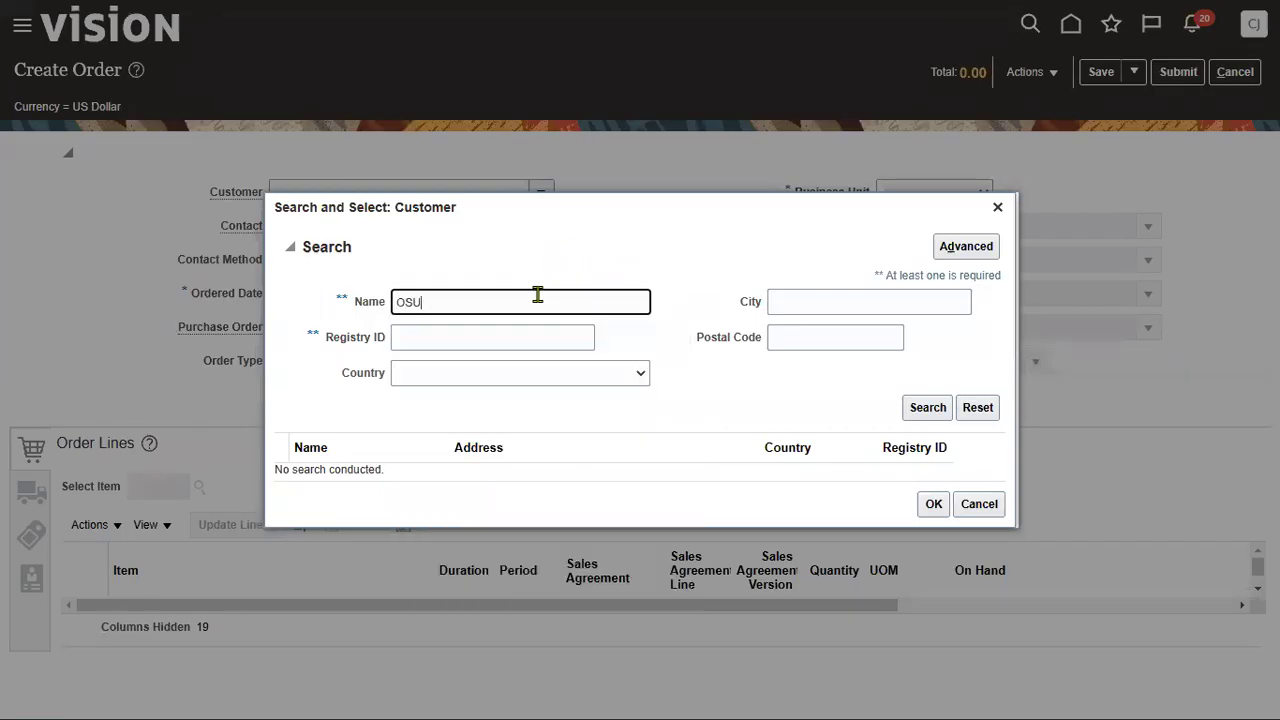
pyautogui.press('BackSpace')
pyautogui.write('I')
pyautogui.click(942, 417)
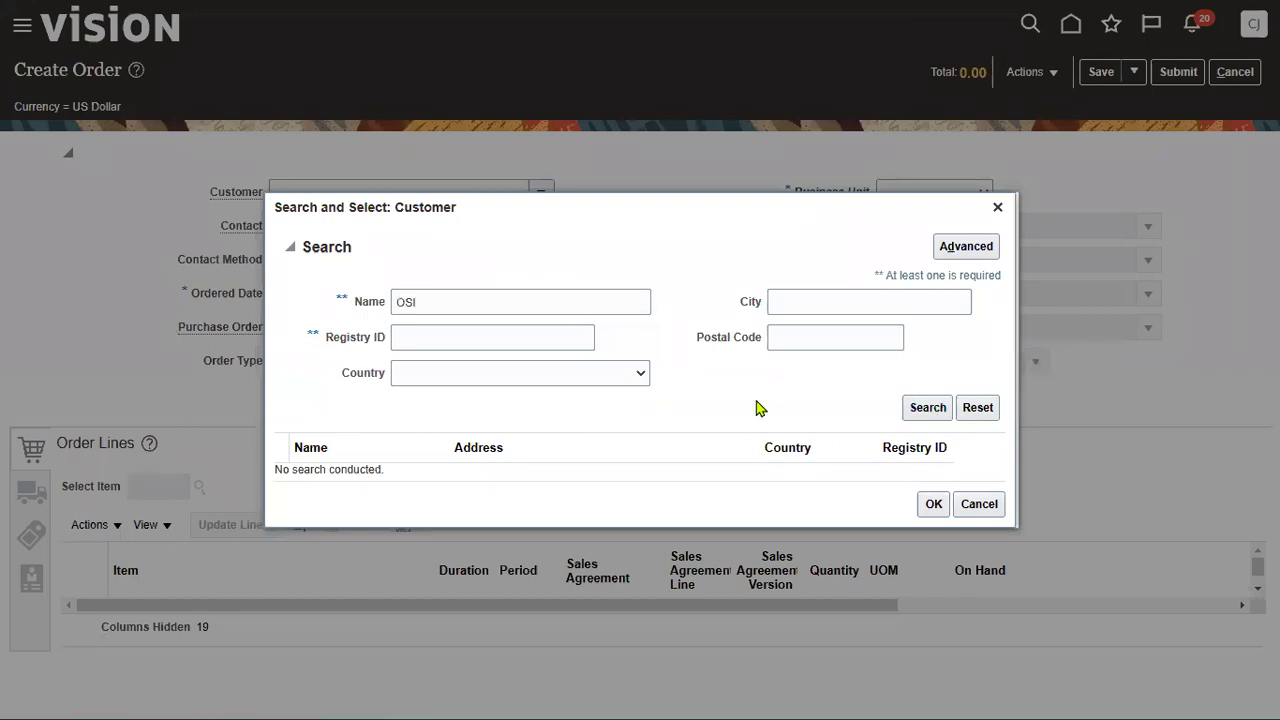
pyautogui.click(930, 433)
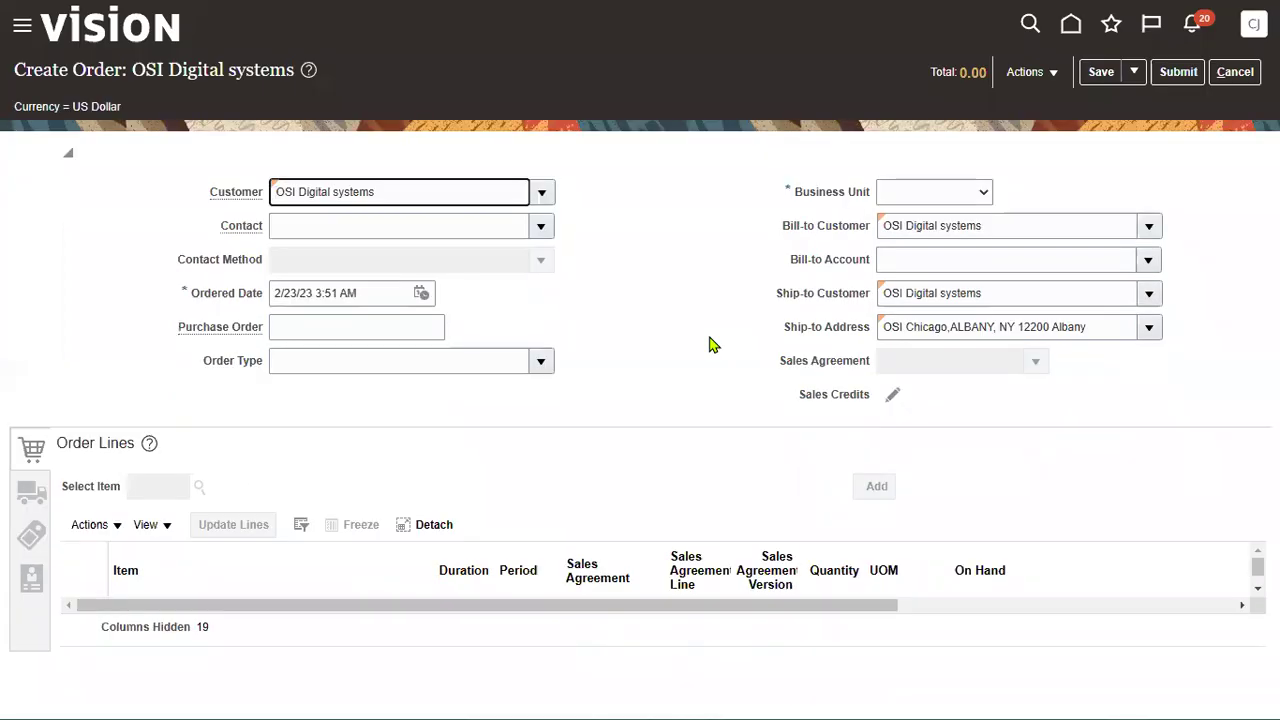
pyautogui.click(929, 192)
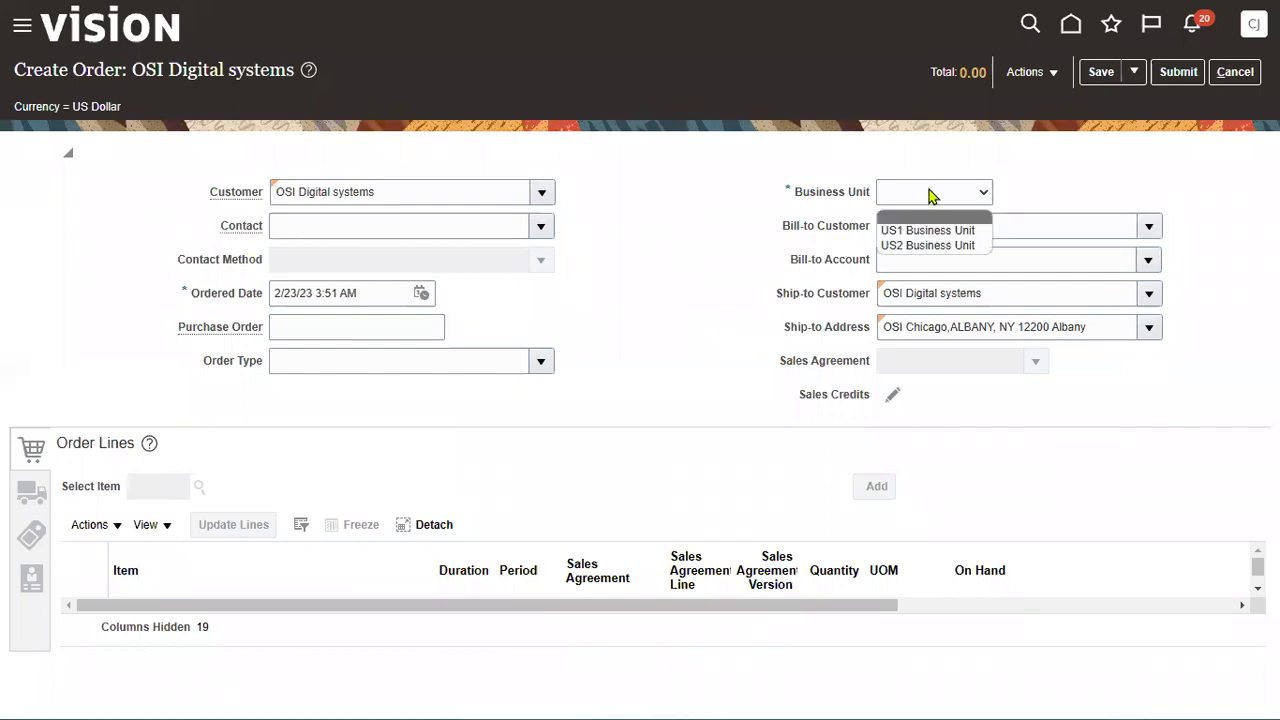
pyautogui.click(926, 232)
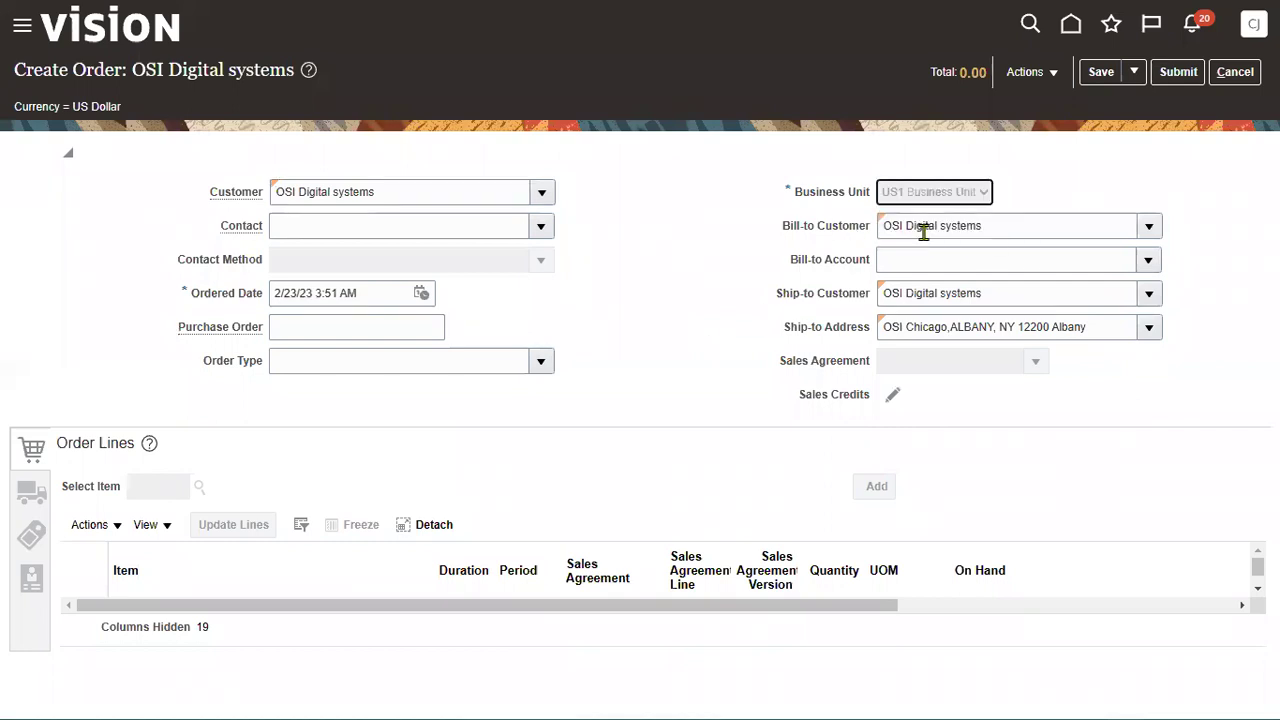